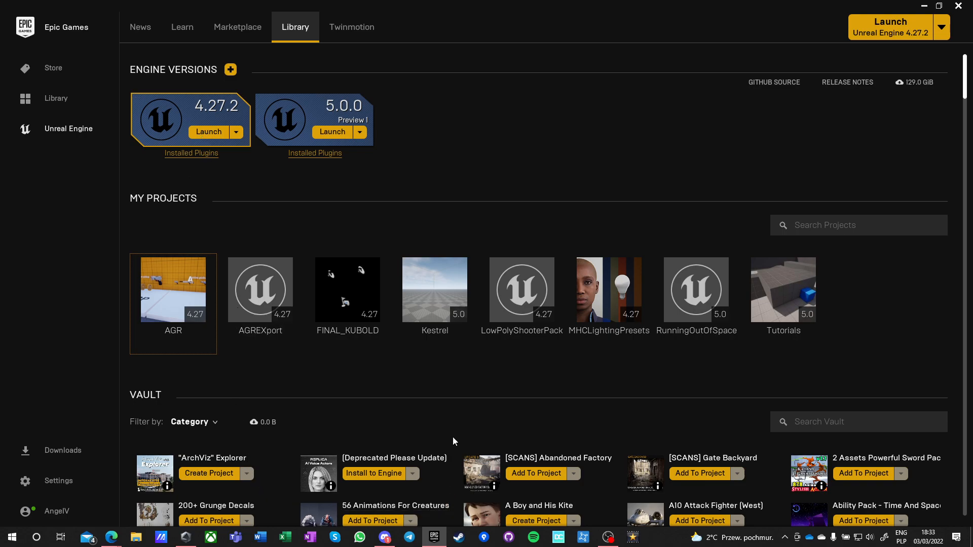
Search the vault for "agr pro" and try to install the AGR PRO plugin to the engine.
{"action": "left_click", "coordinate": [834, 422]}
{"action": "type", "text": "agr pro"}
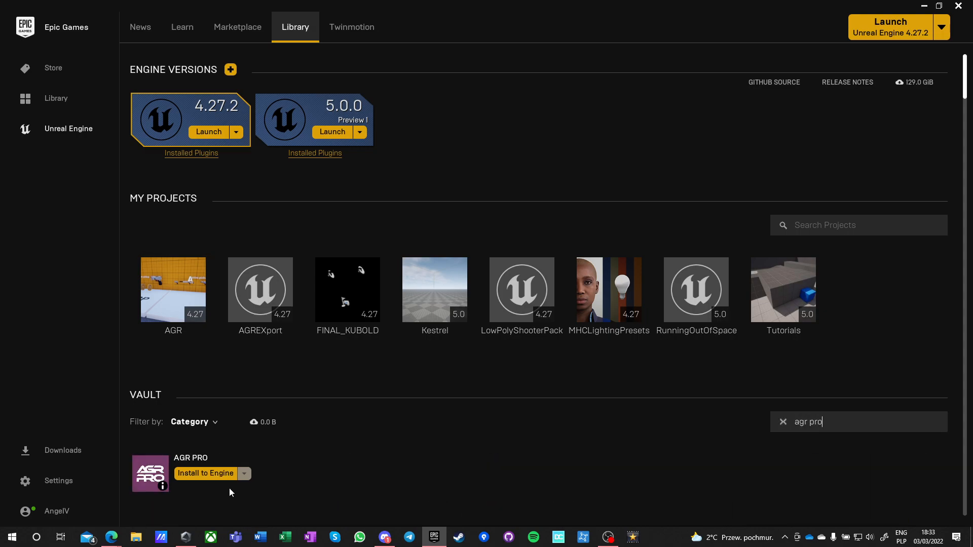
{"action": "left_click", "coordinate": [179, 473]}
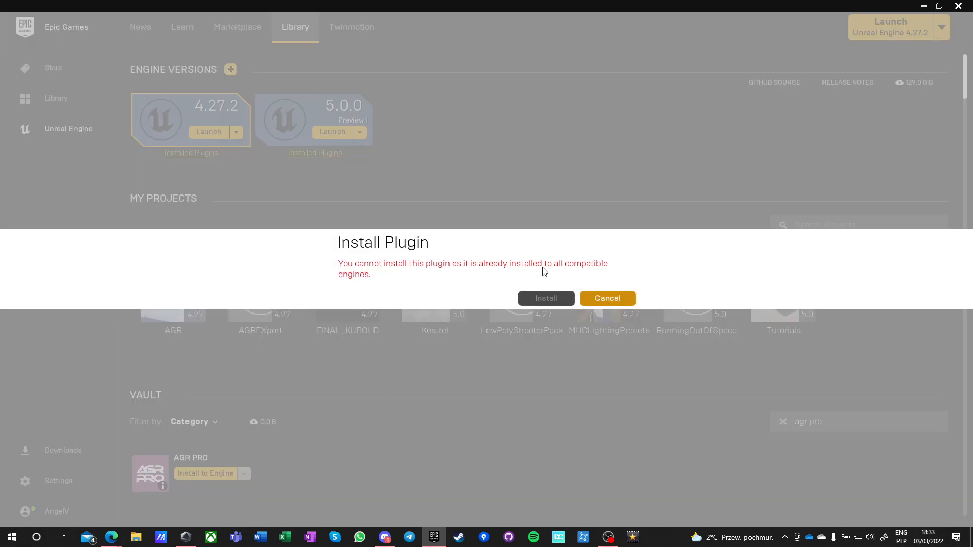
{"action": "left_click", "coordinate": [607, 298]}
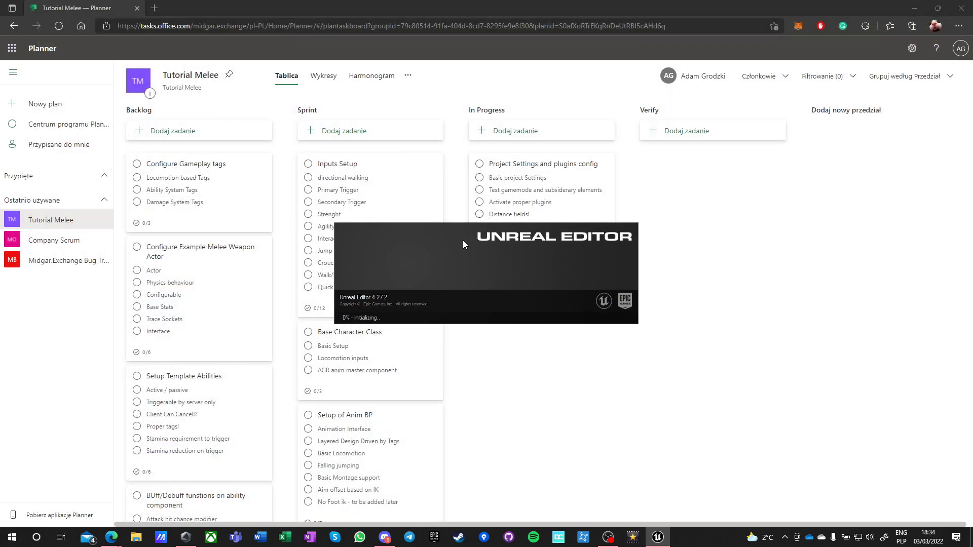
Maximize the Unreal Project Browser and proceed with the Games category for a new project.
{"action": "left_click_drag", "start_coordinate": [465, 14], "coordinate": [464, 0]}
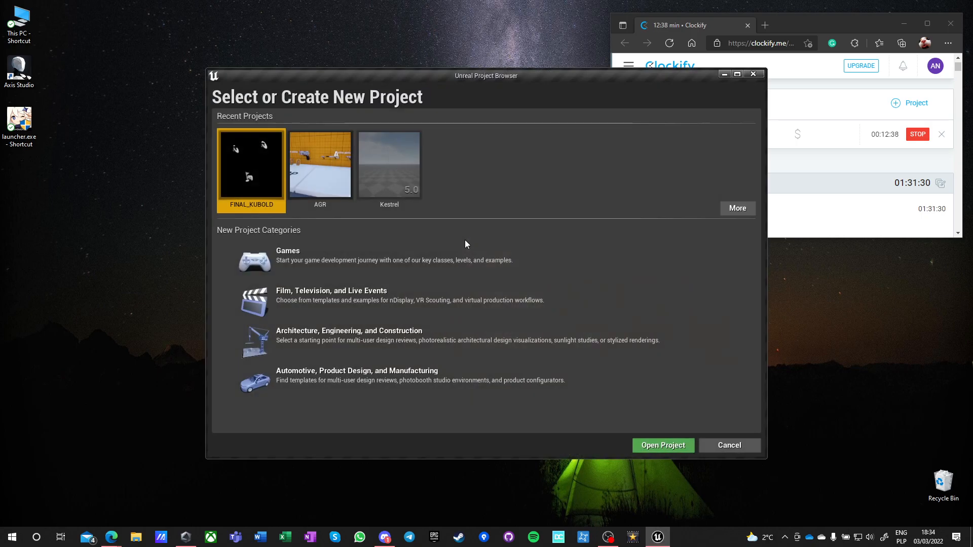
{"action": "double_click", "coordinate": [455, 81]}
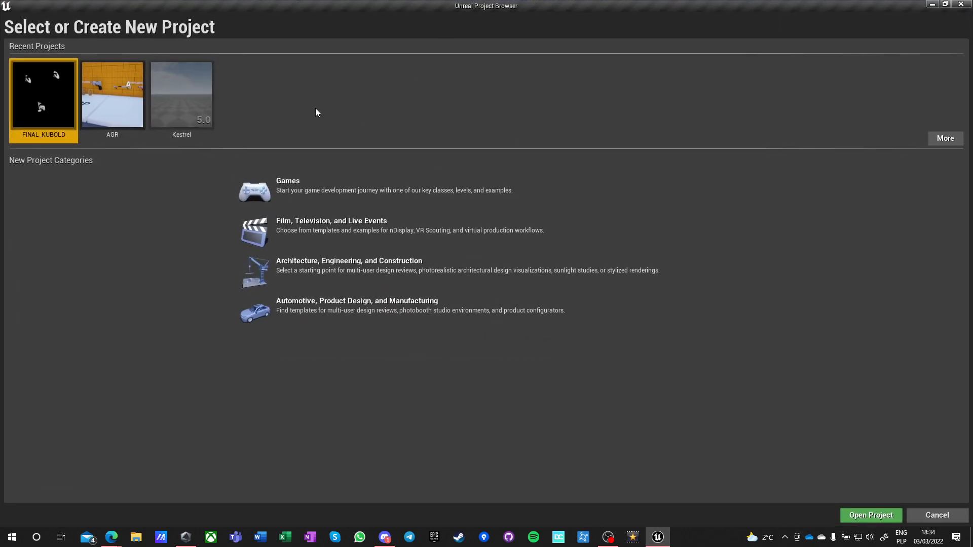
{"action": "left_click", "coordinate": [315, 189]}
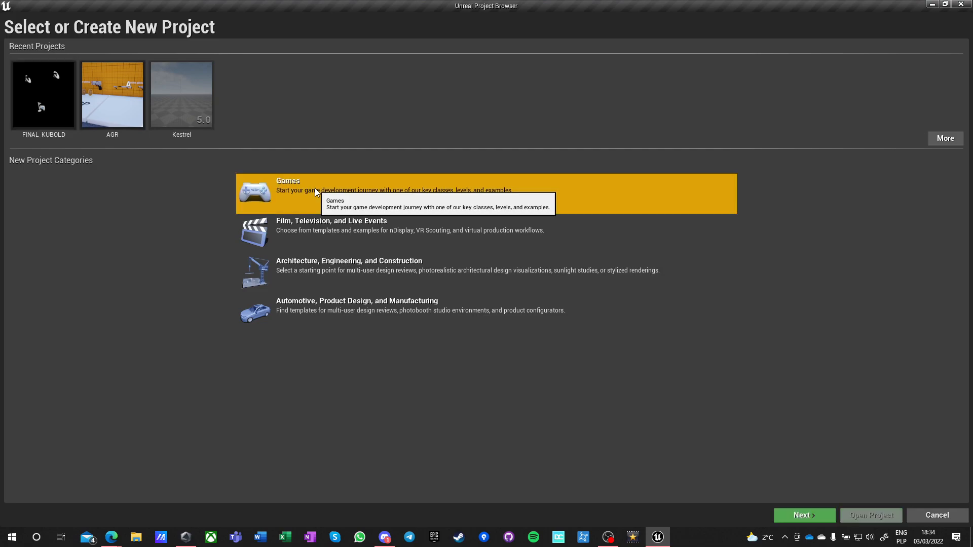
{"action": "left_click", "coordinate": [796, 514]}
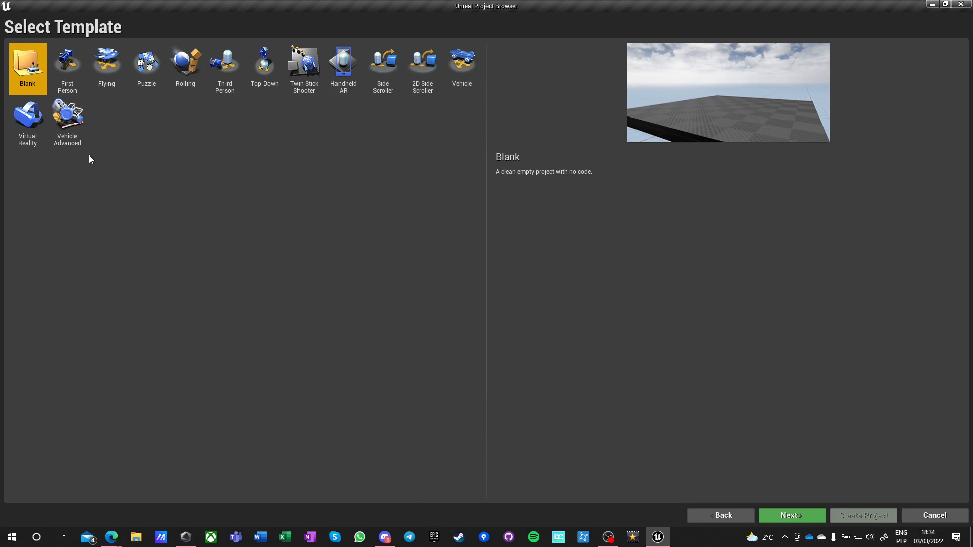
Preview the First Person template, check and refresh the list of existing projects, and return to the Games templates.
{"action": "left_click", "coordinate": [60, 69]}
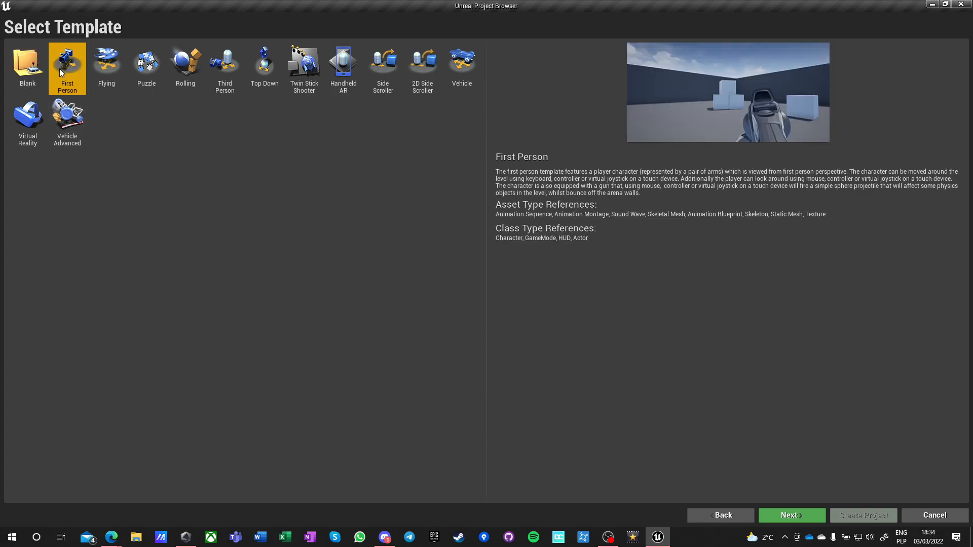
{"action": "left_click", "coordinate": [27, 63]}
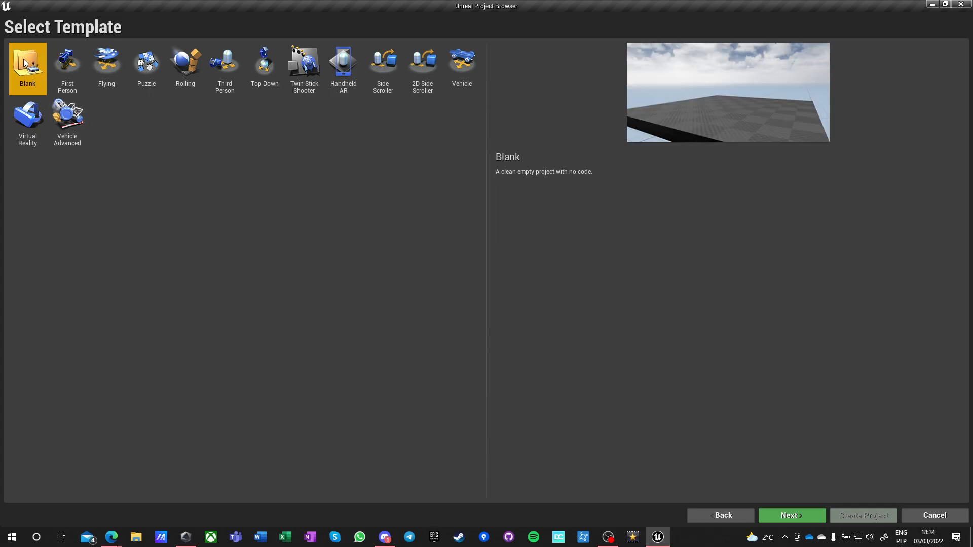
{"action": "left_click", "coordinate": [729, 517]}
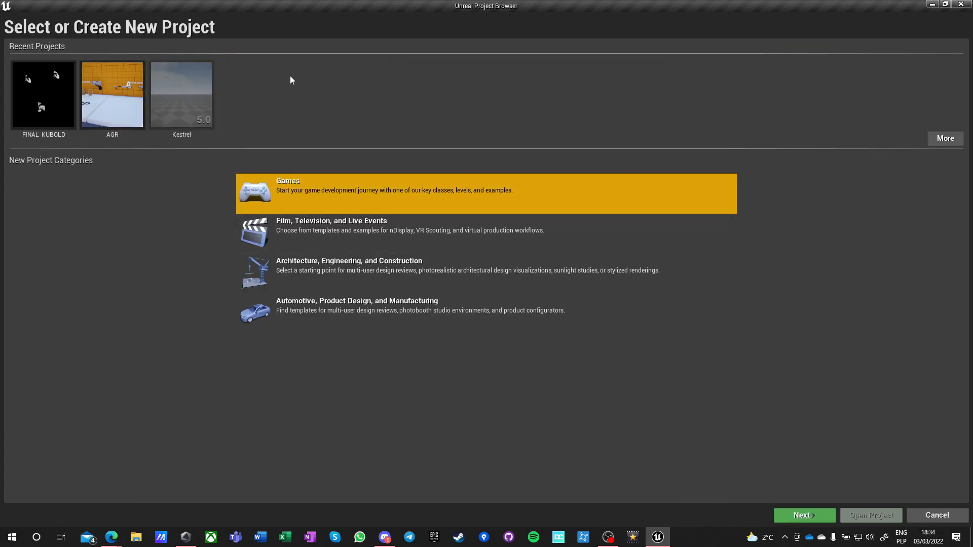
{"action": "left_click", "coordinate": [946, 139]}
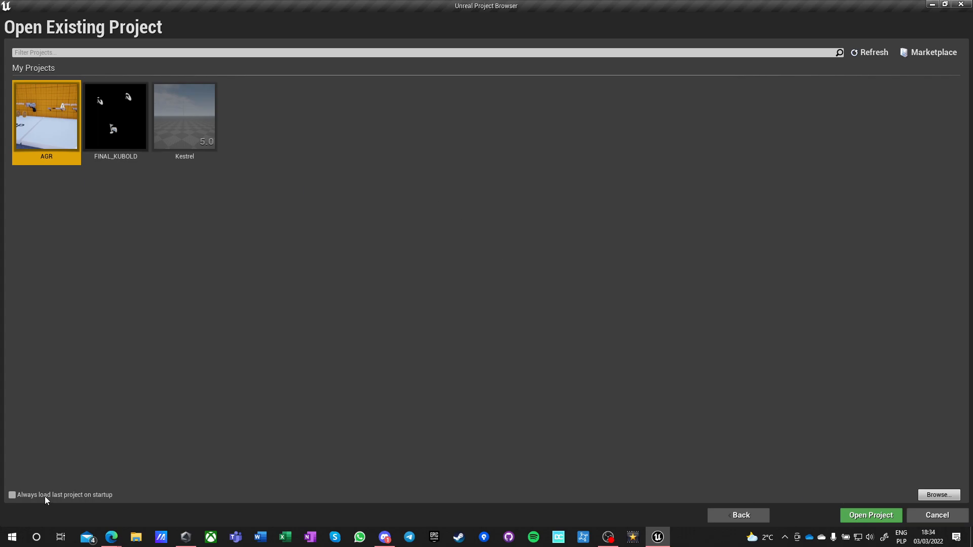
{"action": "left_click", "coordinate": [871, 52]}
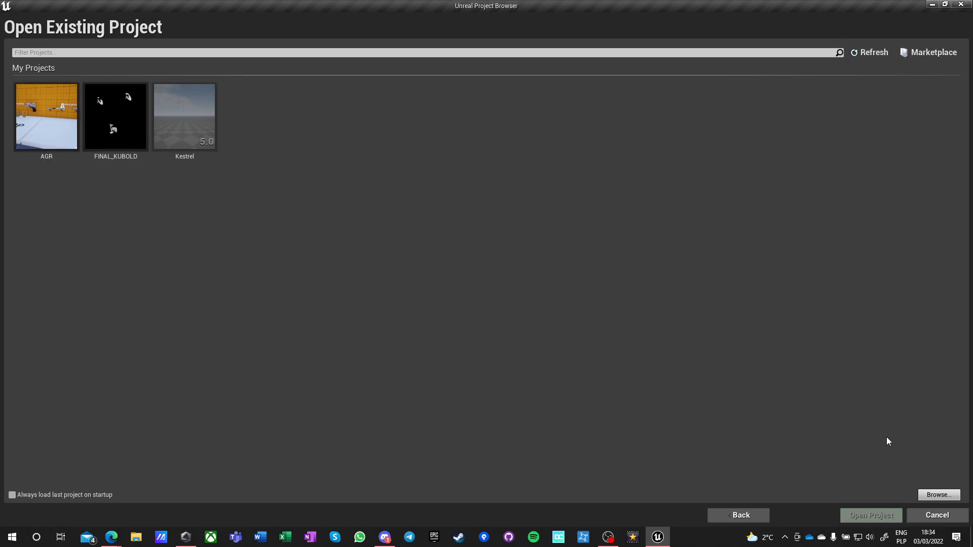
{"action": "left_click", "coordinate": [739, 515]}
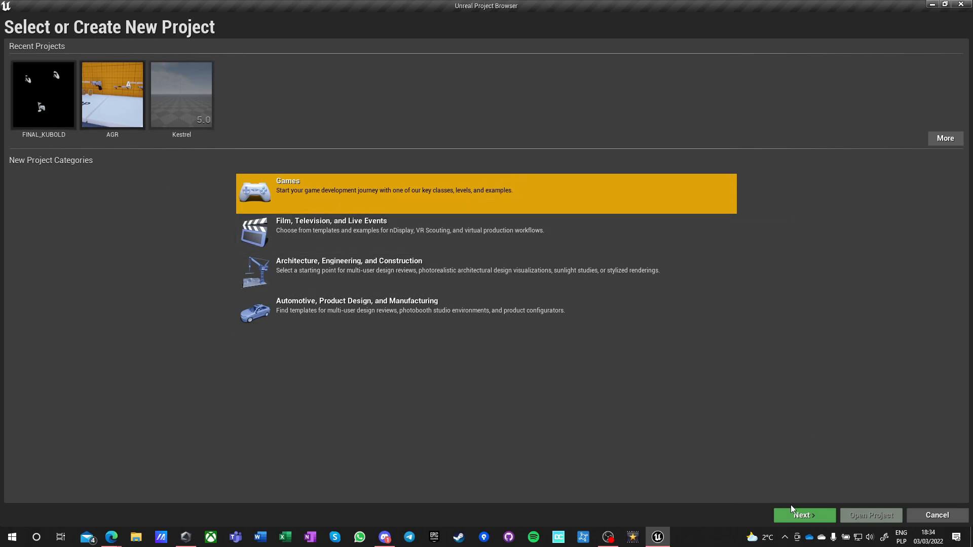
{"action": "left_click", "coordinate": [806, 516]}
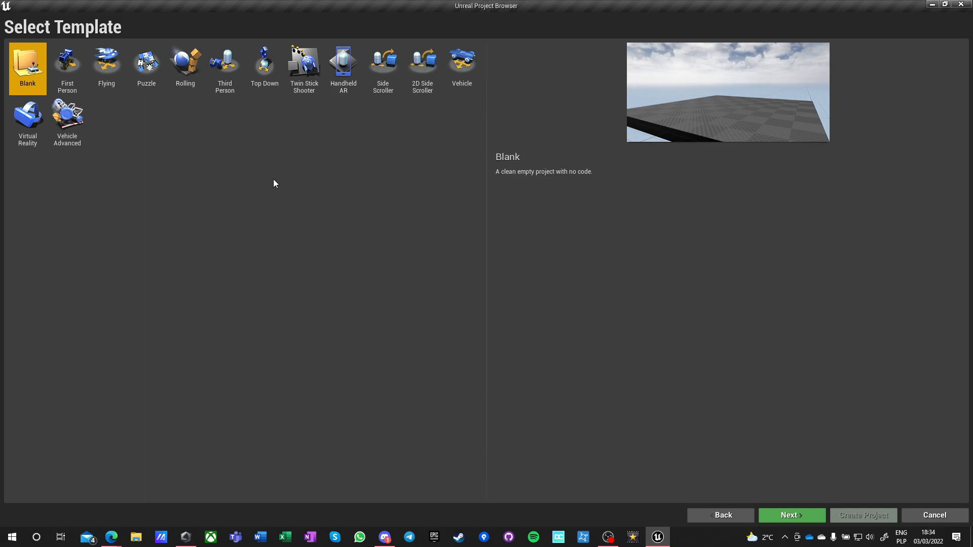
Examine the descriptions of the available game templates, including Rolling, First Person, Third Person, Handheld AR and 2D Side Scroller.
{"action": "left_click", "coordinate": [175, 68]}
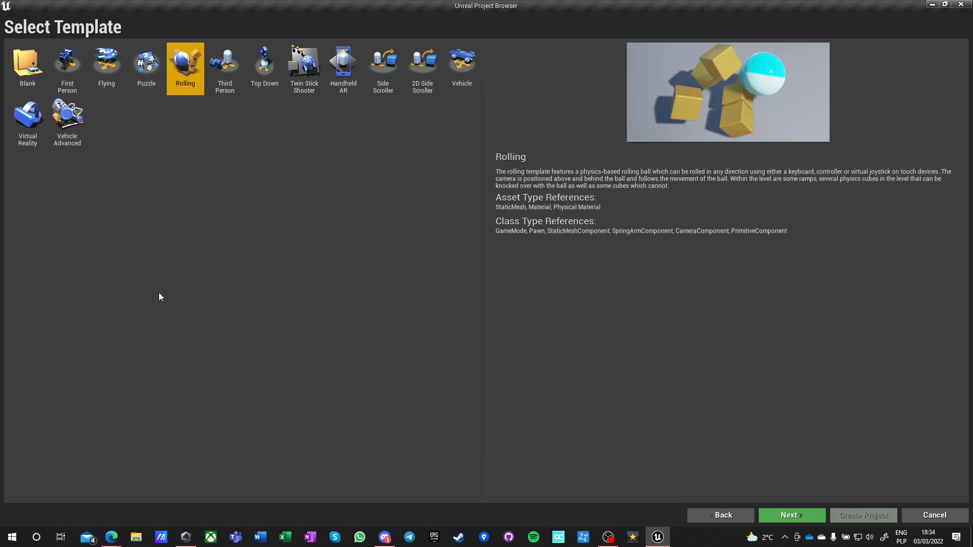
{"action": "left_click", "coordinate": [105, 64]}
{"action": "left_click", "coordinate": [67, 66]}
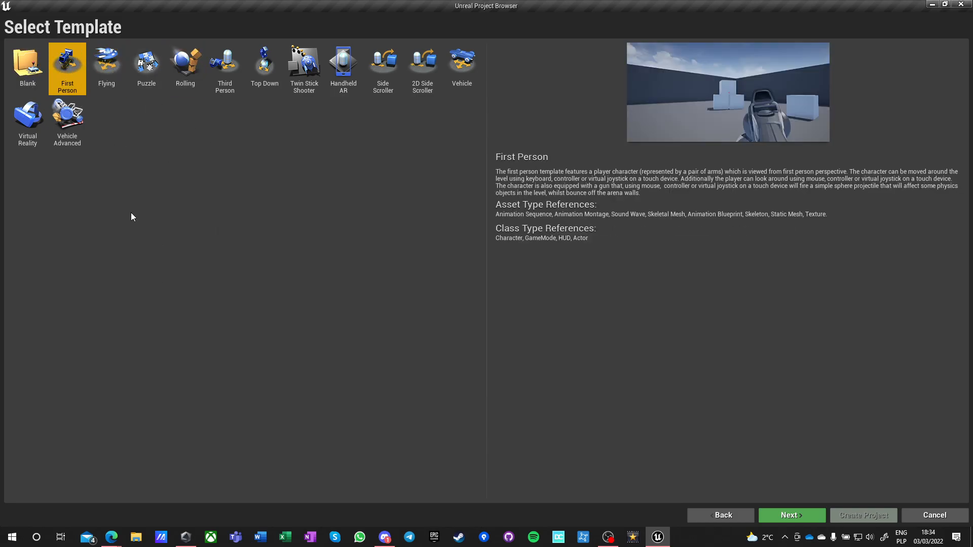
{"action": "left_click", "coordinate": [456, 66]}
{"action": "left_click", "coordinate": [383, 68]}
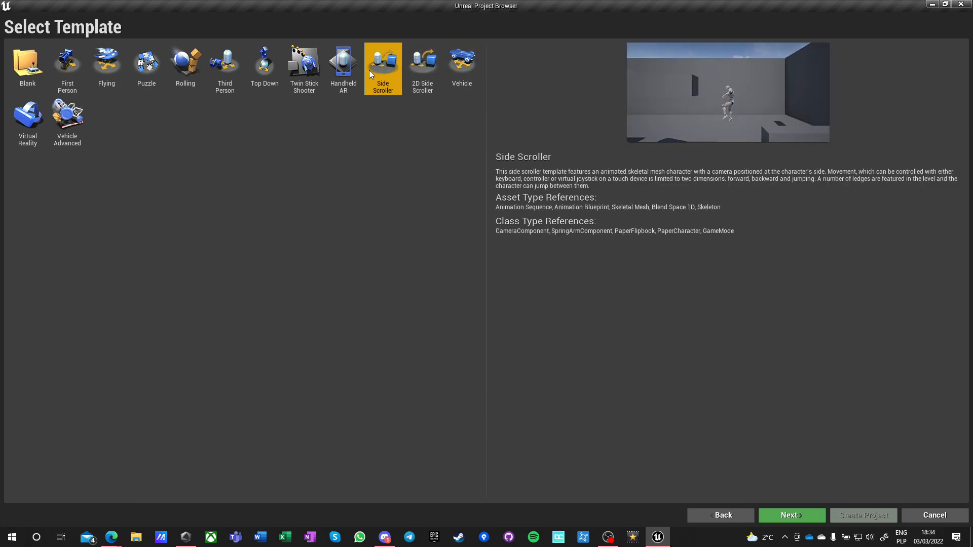
{"action": "left_click", "coordinate": [343, 66]}
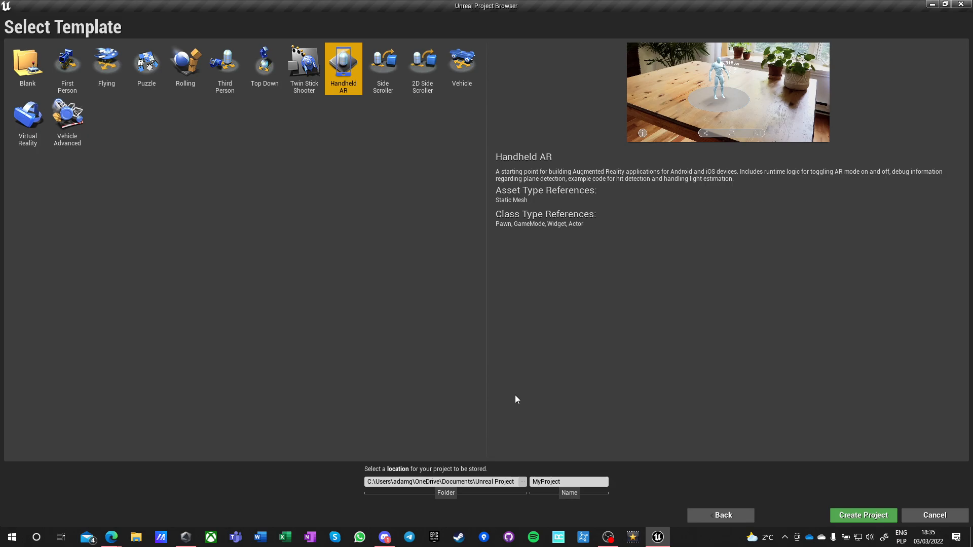
{"action": "left_click", "coordinate": [27, 65]}
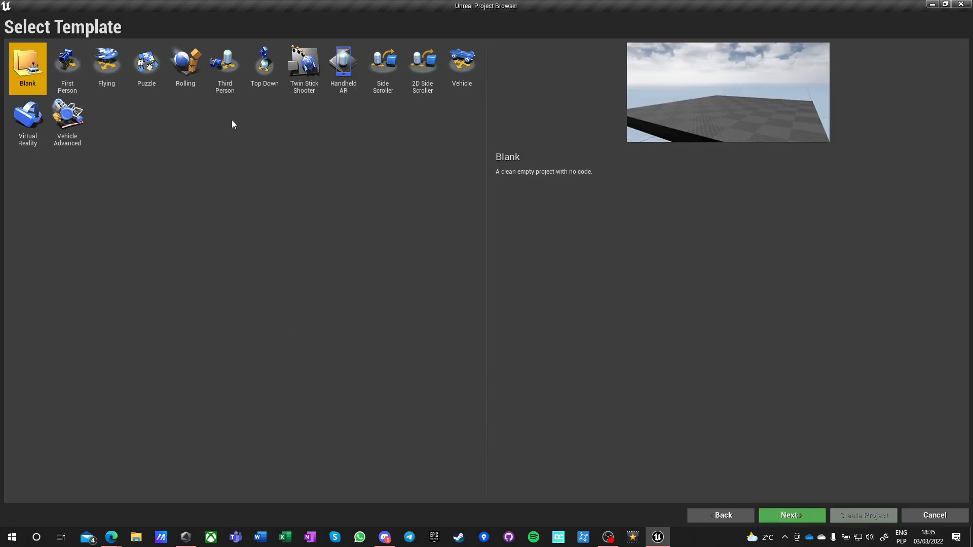
{"action": "left_click", "coordinate": [108, 70]}
{"action": "left_click", "coordinate": [68, 69]}
{"action": "left_click", "coordinate": [225, 69]}
{"action": "left_click", "coordinate": [264, 68]}
{"action": "left_click", "coordinate": [375, 67]}
{"action": "left_click", "coordinate": [425, 69]}
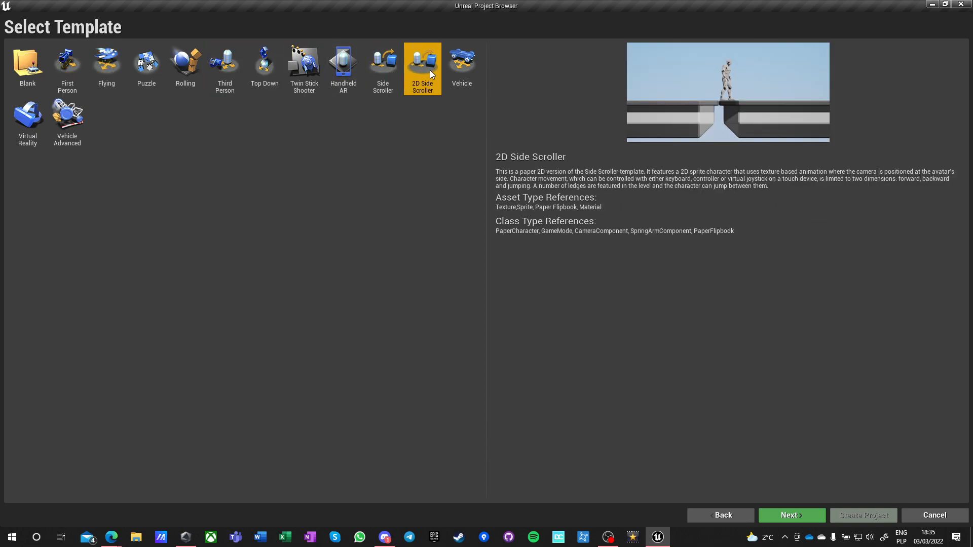
{"action": "left_click", "coordinate": [458, 73]}
Choose the Blank template and set the project type to C++.
{"action": "left_click", "coordinate": [22, 57]}
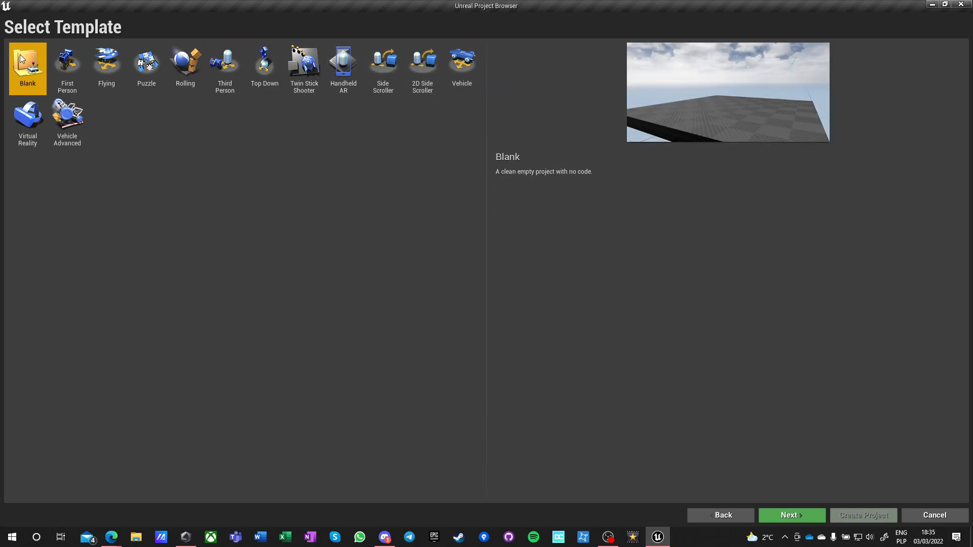
{"action": "left_click", "coordinate": [784, 515]}
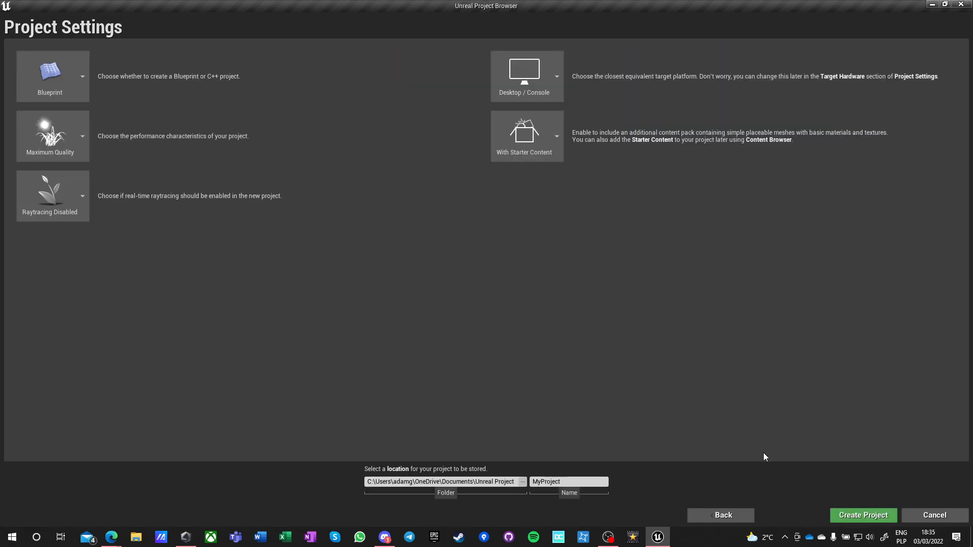
{"action": "left_click", "coordinate": [63, 84]}
{"action": "left_click", "coordinate": [53, 186]}
Configure the project for Maximum Quality with raytracing enabled and no starter content.
{"action": "left_click", "coordinate": [67, 135]}
{"action": "left_click", "coordinate": [52, 194]}
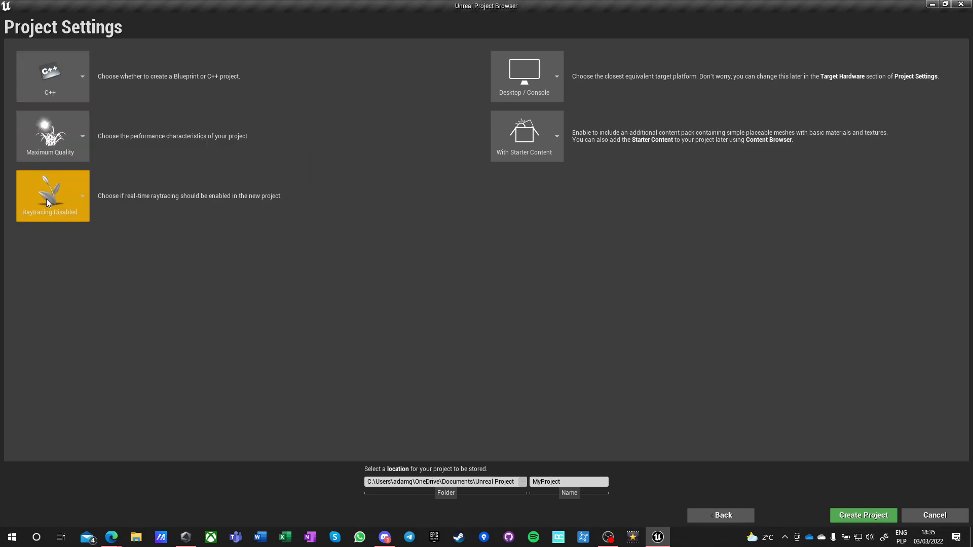
{"action": "left_click", "coordinate": [51, 200]}
{"action": "left_click", "coordinate": [51, 284]}
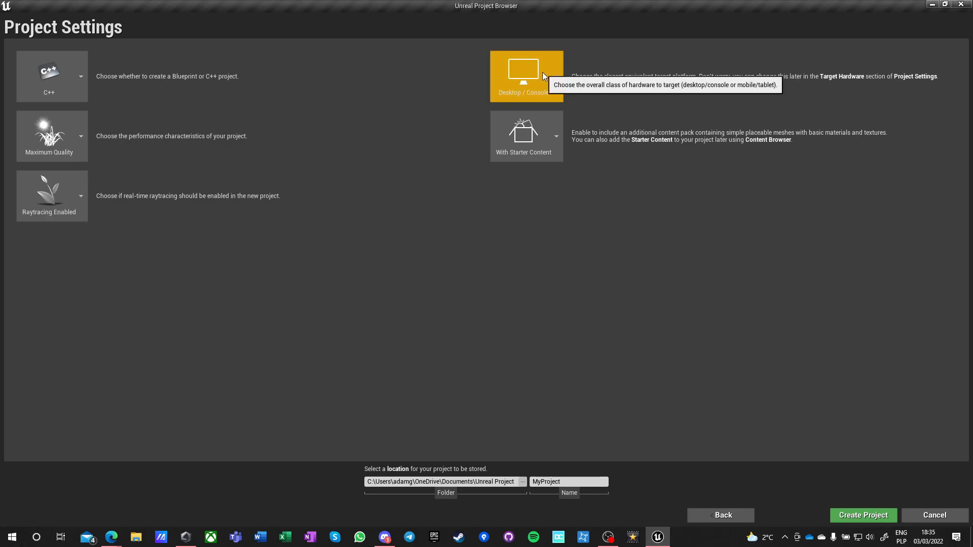
{"action": "left_click", "coordinate": [535, 143]}
{"action": "left_click", "coordinate": [527, 191]}
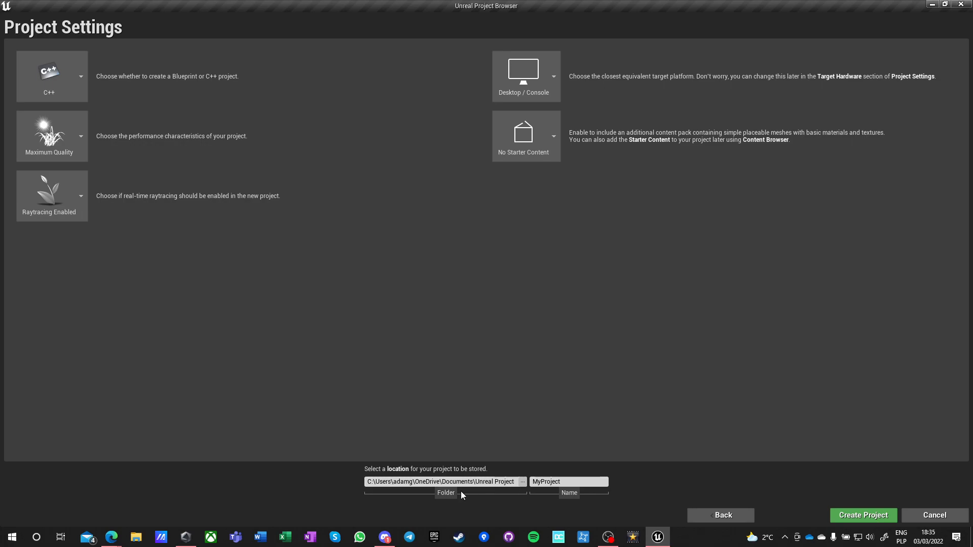
Set the project's storage location to the Unreal Projects folder on the C: drive.
{"action": "left_click", "coordinate": [523, 482]}
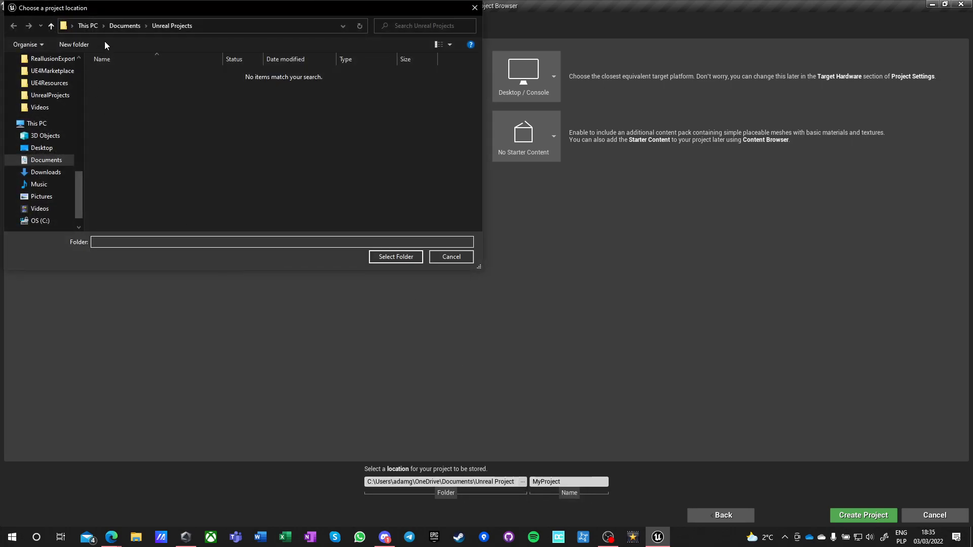
{"action": "scroll", "coordinate": [65, 181], "scroll_direction": "down", "scroll_amount": 1}
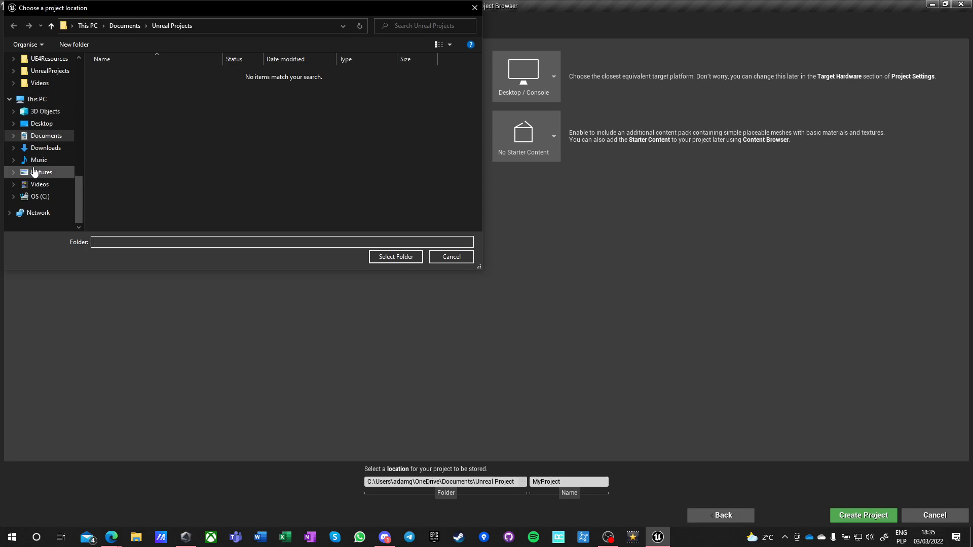
{"action": "scroll", "coordinate": [33, 172], "scroll_direction": "up", "scroll_amount": 2}
{"action": "scroll", "coordinate": [34, 171], "scroll_direction": "up", "scroll_amount": 15}
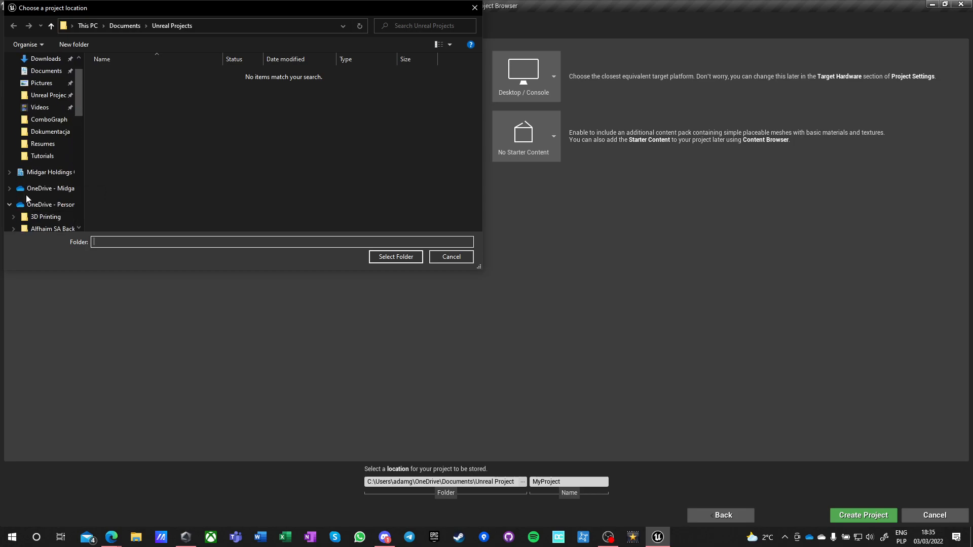
{"action": "scroll", "coordinate": [26, 188], "scroll_direction": "down", "scroll_amount": 10}
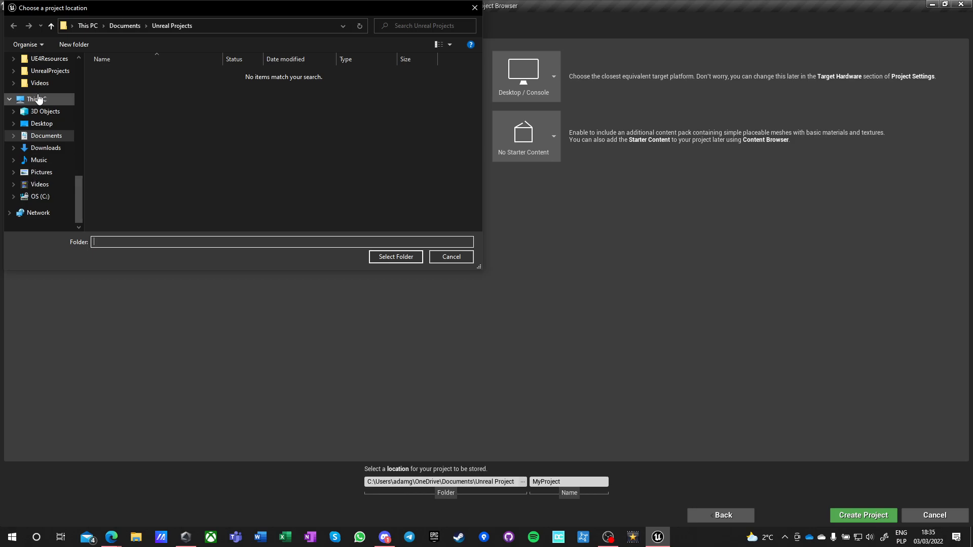
{"action": "left_click", "coordinate": [36, 99]}
{"action": "double_click", "coordinate": [175, 211]}
{"action": "scroll", "coordinate": [145, 178], "scroll_direction": "down", "scroll_amount": 3}
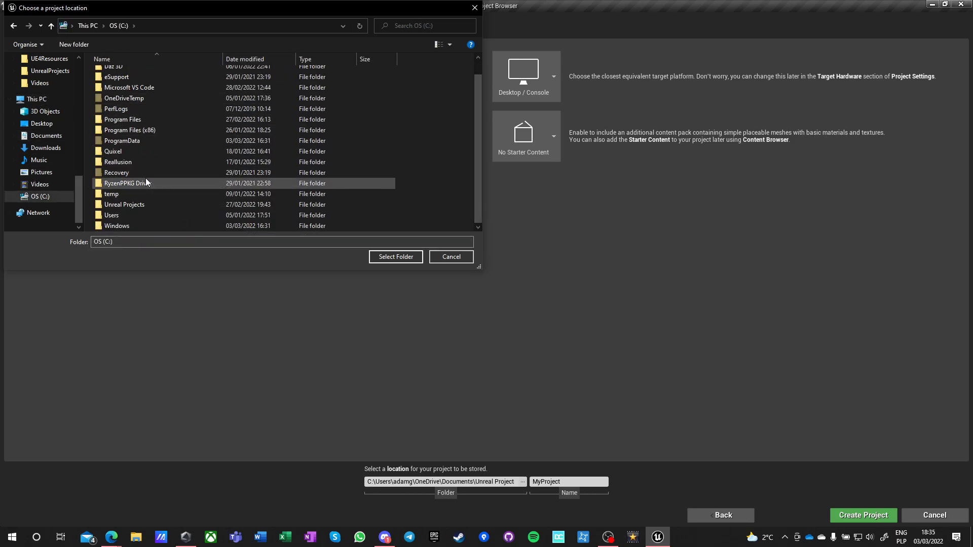
{"action": "double_click", "coordinate": [123, 204]}
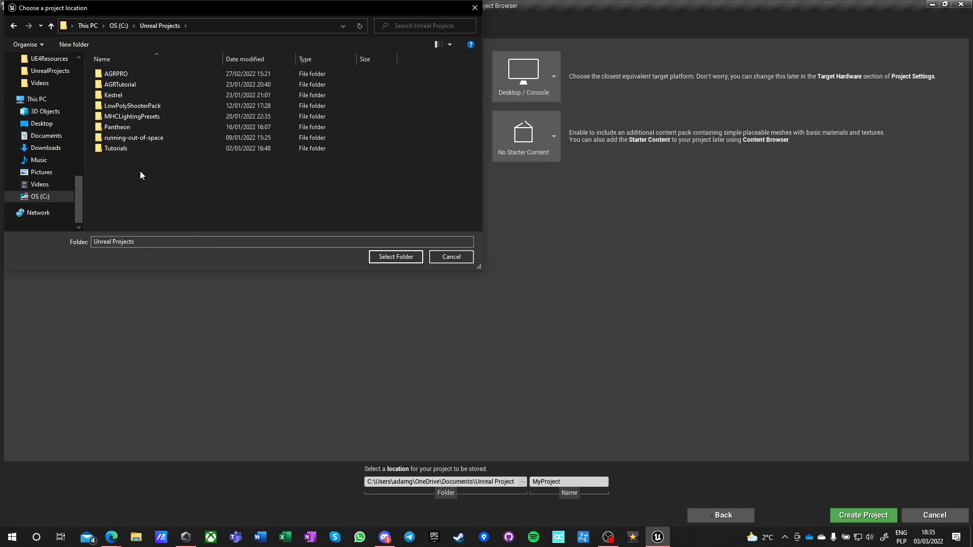
{"action": "left_click", "coordinate": [396, 257]}
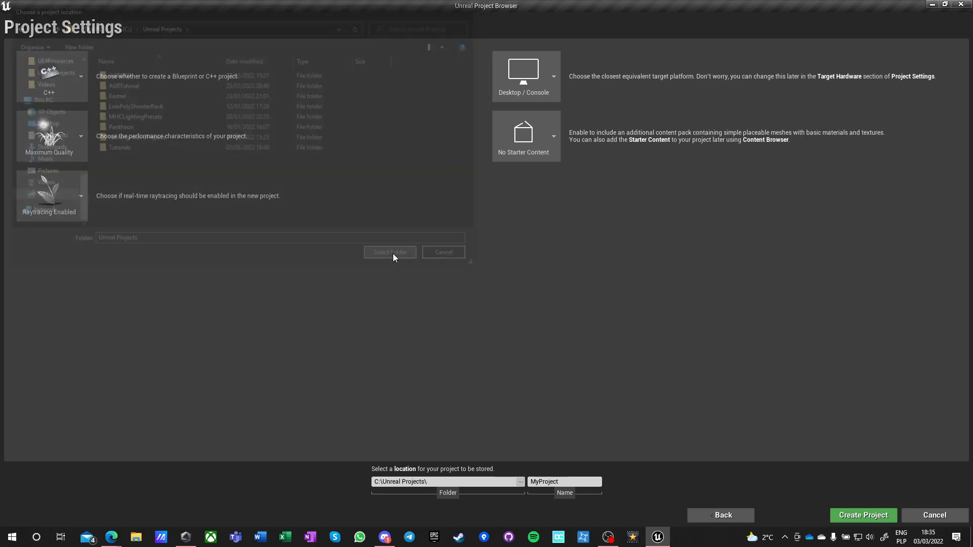
Name the project UnrealFantasy and create it.
{"action": "double_click", "coordinate": [564, 482]}
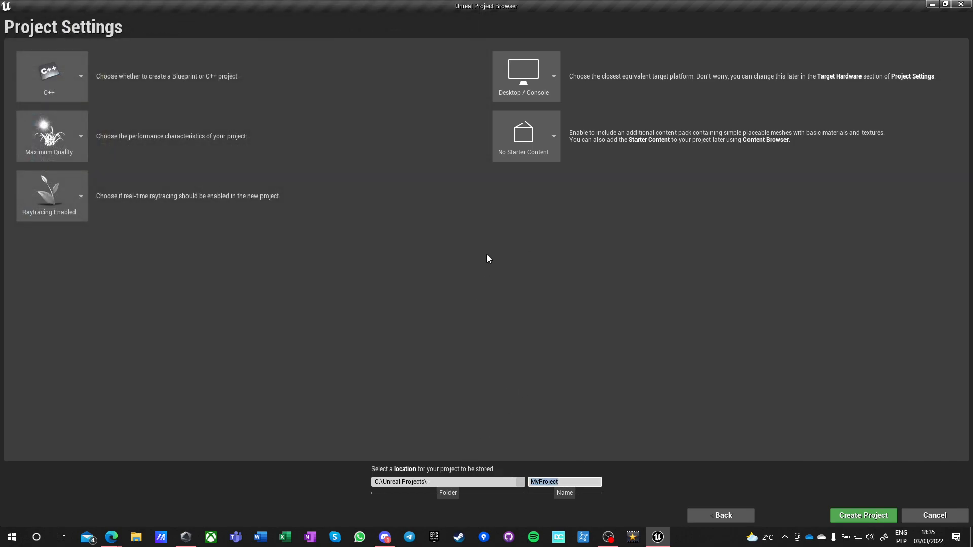
{"action": "type", "text": "UnrealSlasher"}
{"action": "key", "text": "BackSpace"}
{"action": "key", "text": "BackSpace"}
{"action": "key", "text": "BackSpace"}
{"action": "key", "text": "BackSpace"}
{"action": "key", "text": "BackSpace"}
{"action": "key", "text": "BackSpace"}
{"action": "key", "text": "BackSpace"}
{"action": "type", "text": "Fantasy"}
{"action": "left_click", "coordinate": [866, 516]}
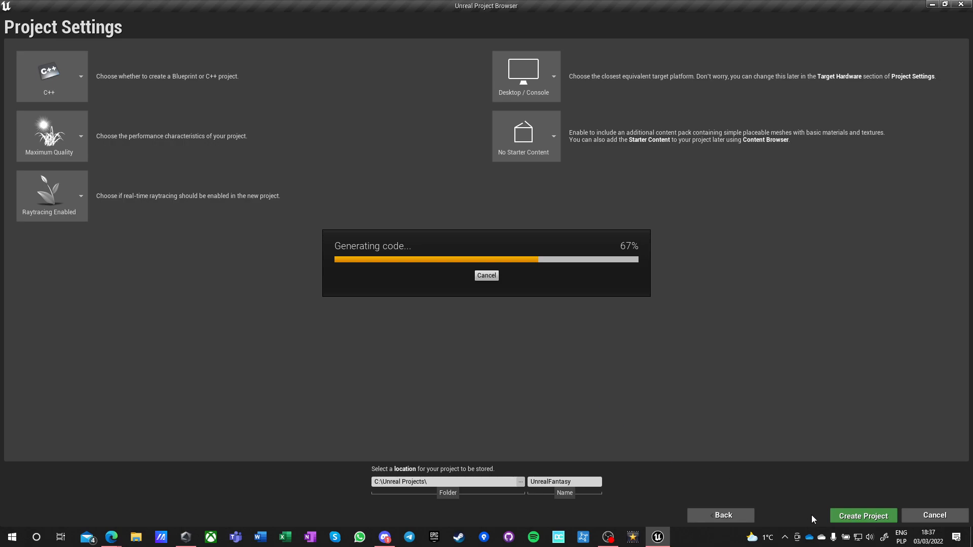
{"action": "left_click", "coordinate": [786, 538]}
{"action": "left_click", "coordinate": [788, 536]}
{"action": "left_click", "coordinate": [385, 538]}
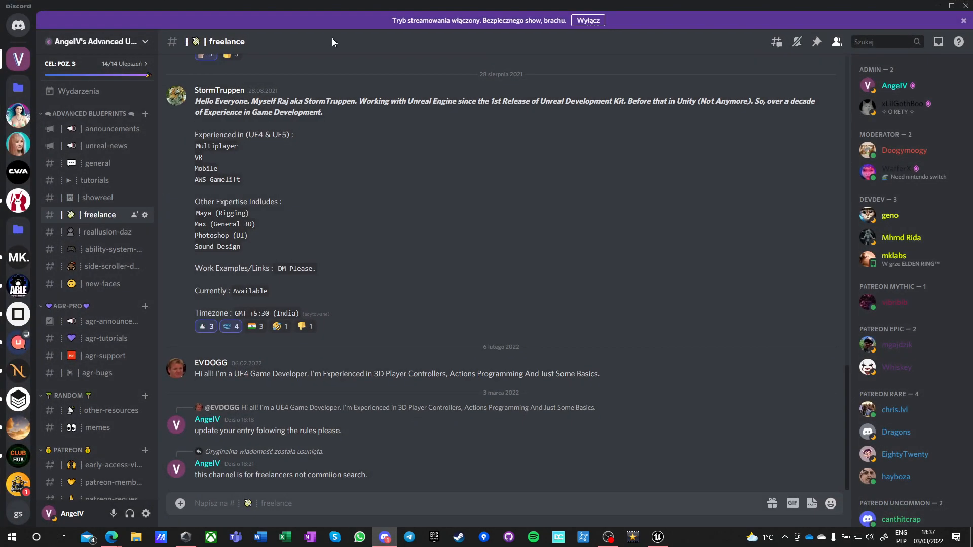
{"action": "left_click_drag", "start_coordinate": [349, 6], "coordinate": [349, 0]}
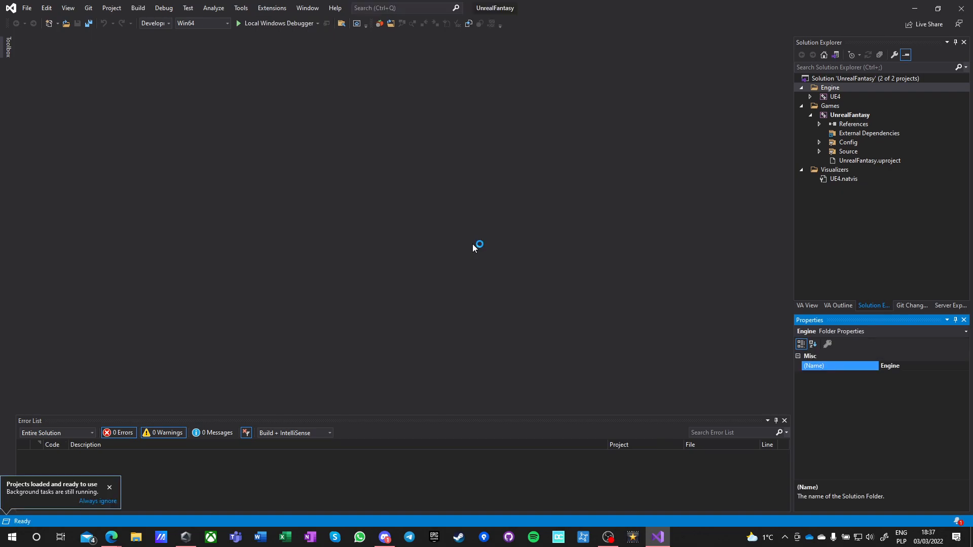
Expand the Source folder and its UnrealFantasy subfolder in the UnrealFantasy project of the Visual Studio solution.
{"action": "left_click", "coordinate": [844, 116]}
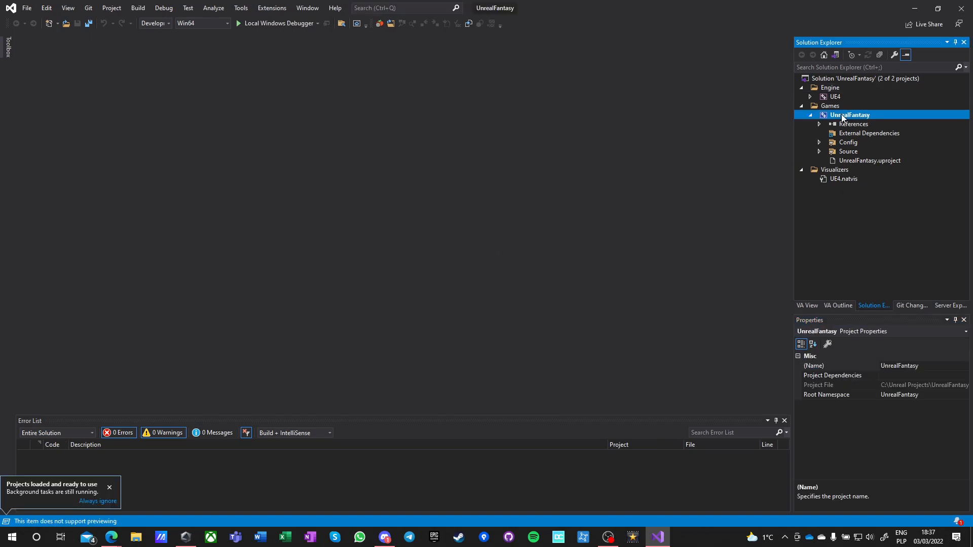
{"action": "left_click", "coordinate": [819, 152]}
{"action": "left_click", "coordinate": [829, 161]}
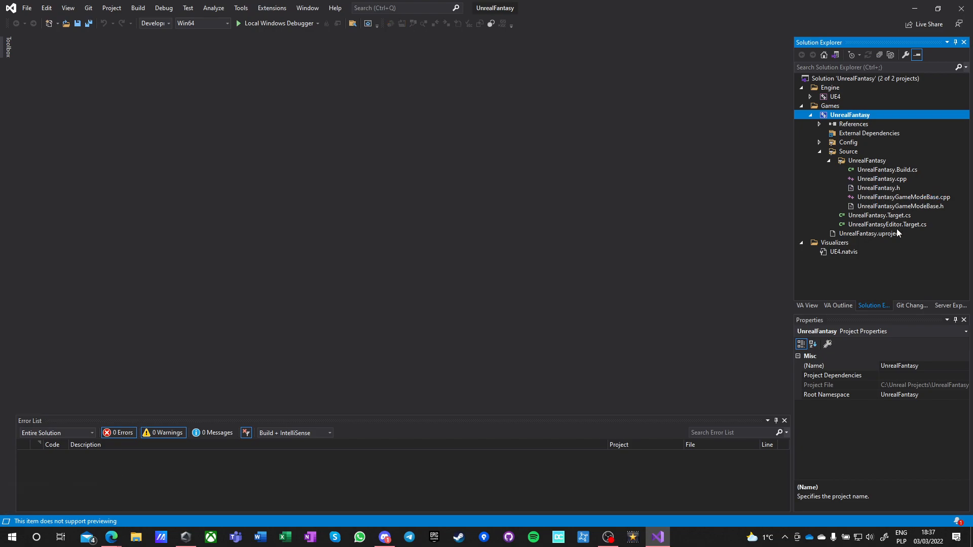
Examine the project's generated code files, including UnrealFantasyGameModeBase.h, UnrealFantasy.cpp, UnrealFantasy.h and UnrealFantasy.Target.cs.
{"action": "left_click", "coordinate": [889, 197]}
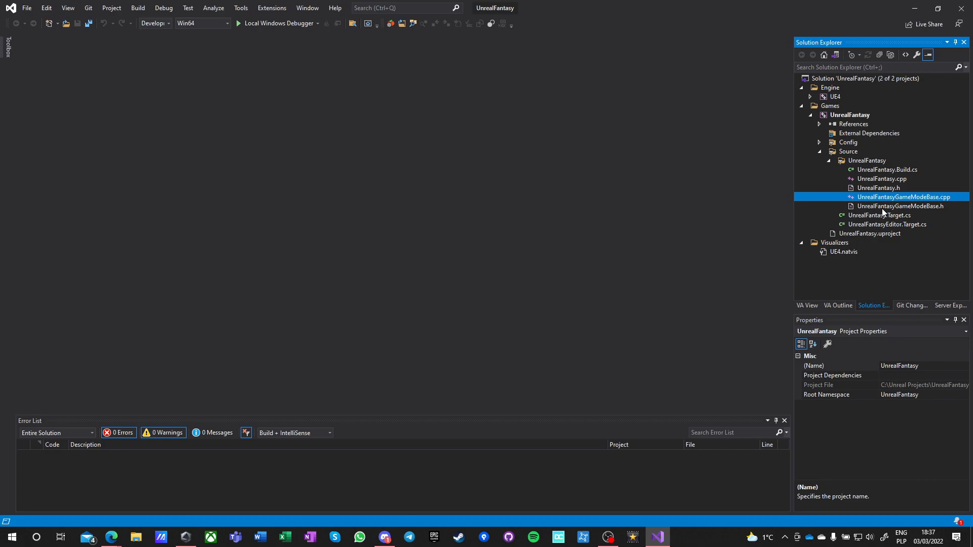
{"action": "left_click", "coordinate": [882, 206]}
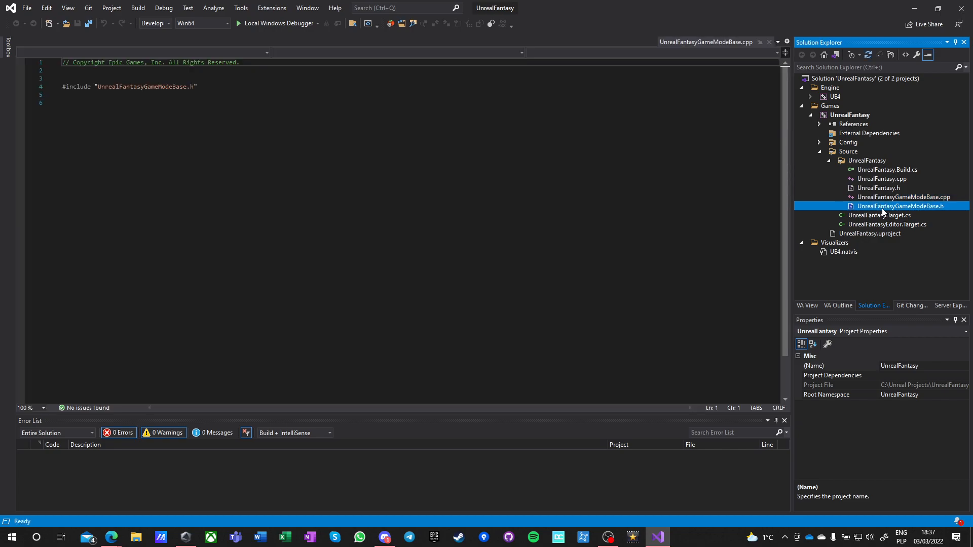
{"action": "left_click", "coordinate": [882, 178]}
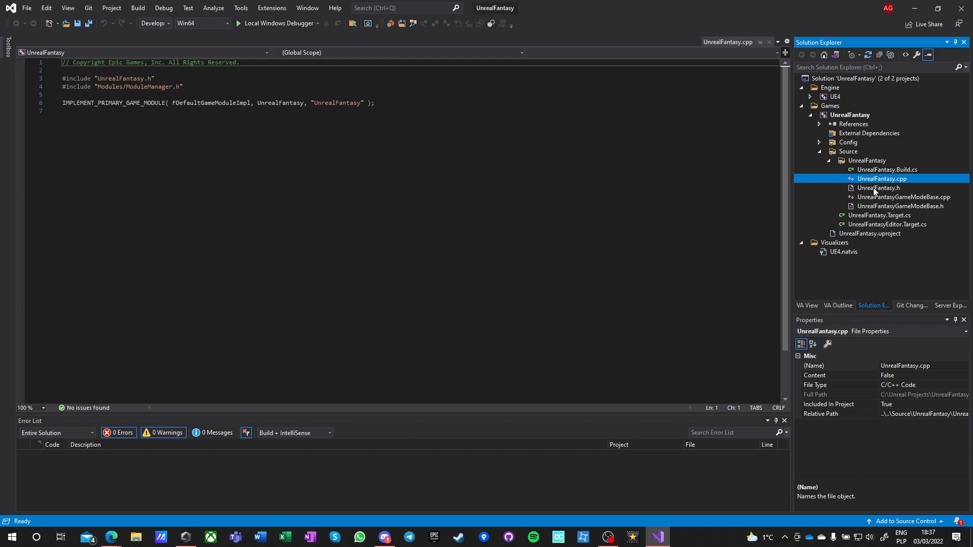
{"action": "double_click", "coordinate": [874, 189]}
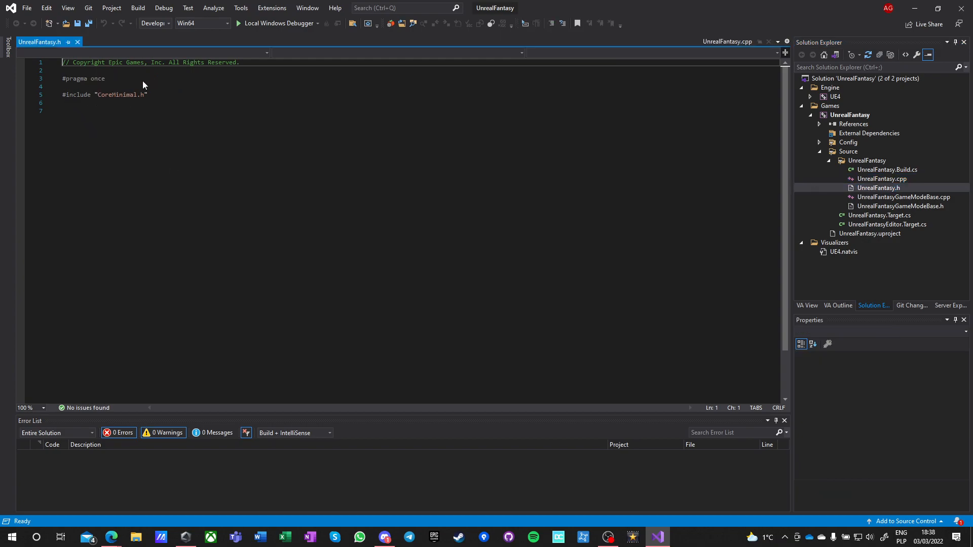
{"action": "left_click", "coordinate": [77, 42]}
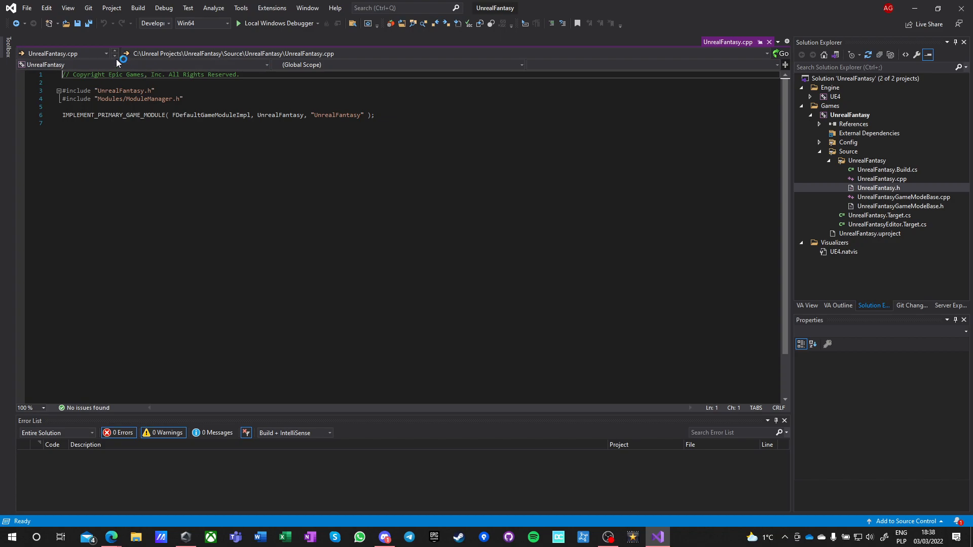
{"action": "left_click", "coordinate": [890, 197]}
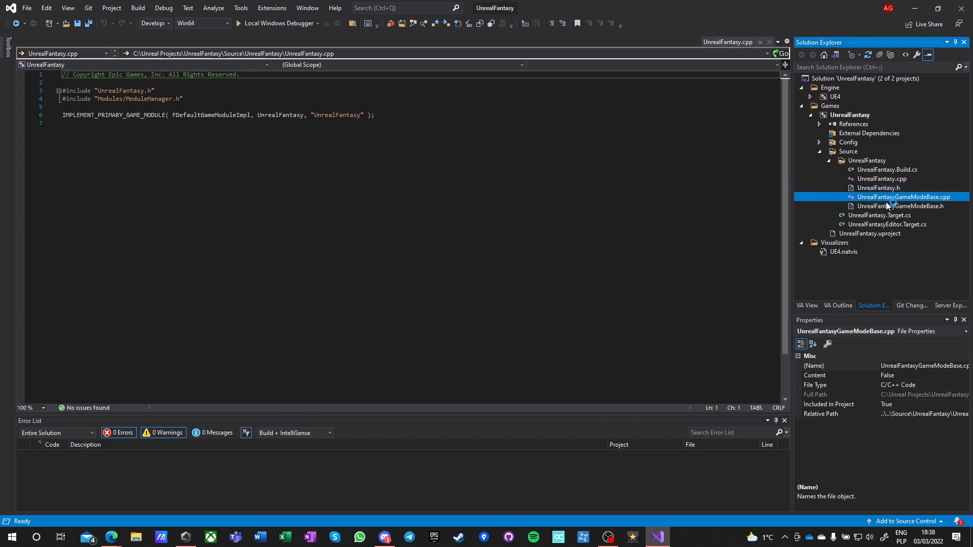
{"action": "left_click", "coordinate": [884, 207]}
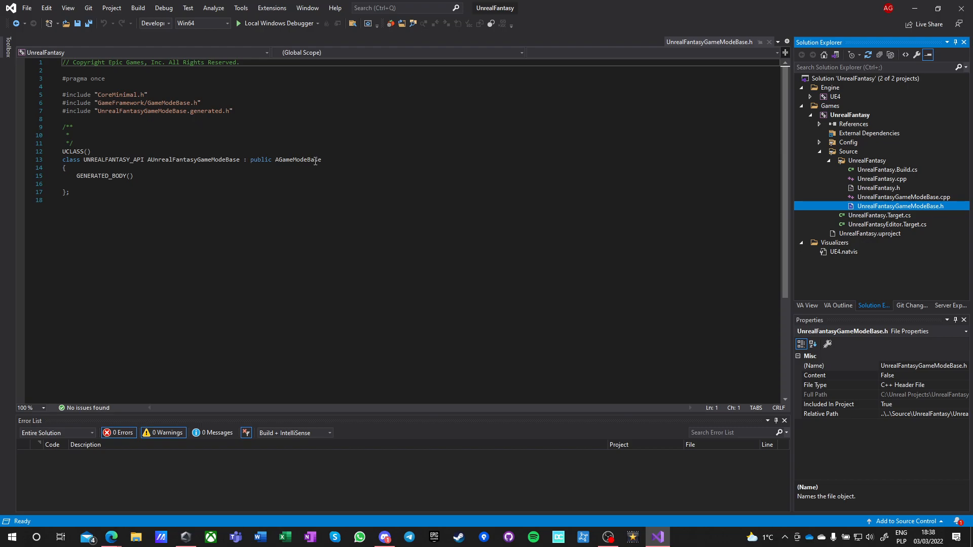
{"action": "left_click", "coordinate": [879, 217]}
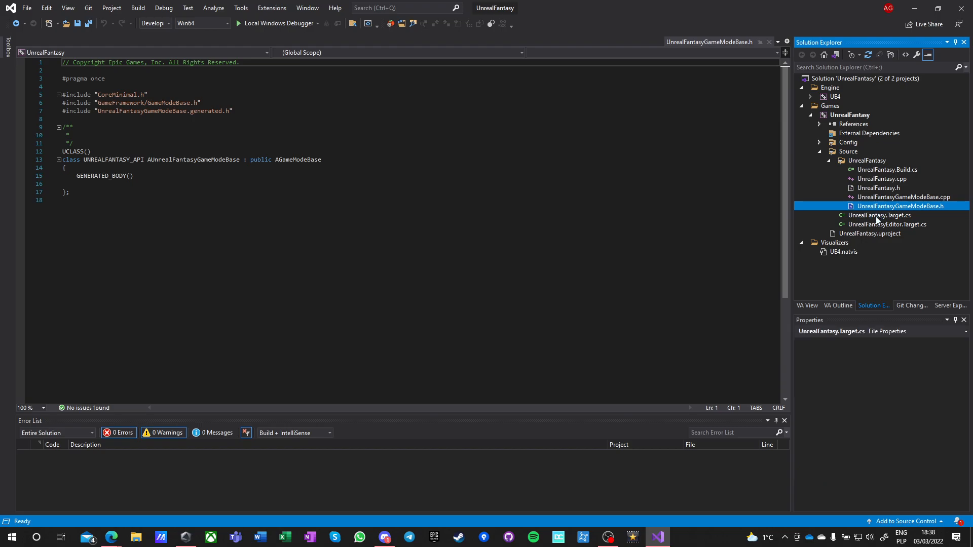
Build the UnrealFantasy project and, after checking the build output, close Visual Studio.
{"action": "right_click", "coordinate": [849, 115]}
{"action": "left_click", "coordinate": [681, 121]}
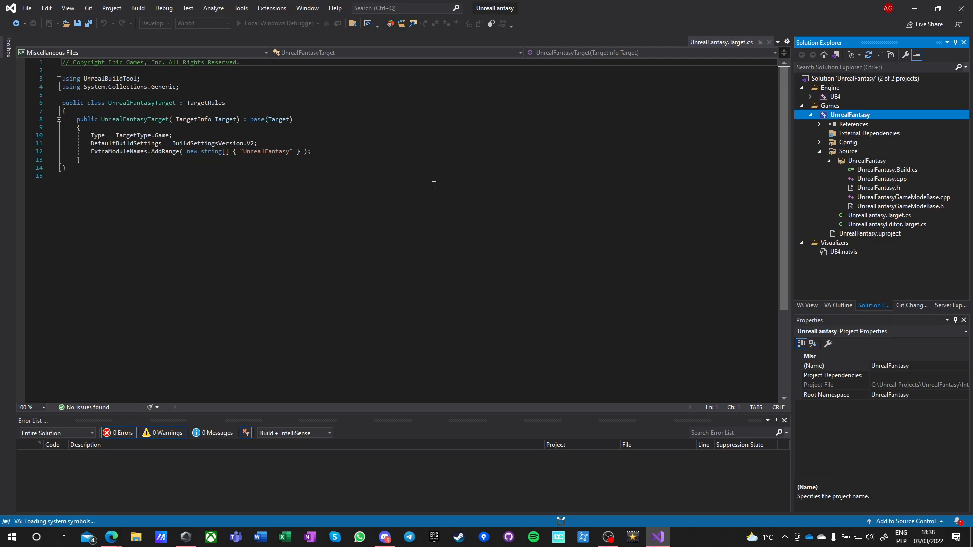
{"action": "left_click_drag", "start_coordinate": [442, 546], "coordinate": [418, 139]}
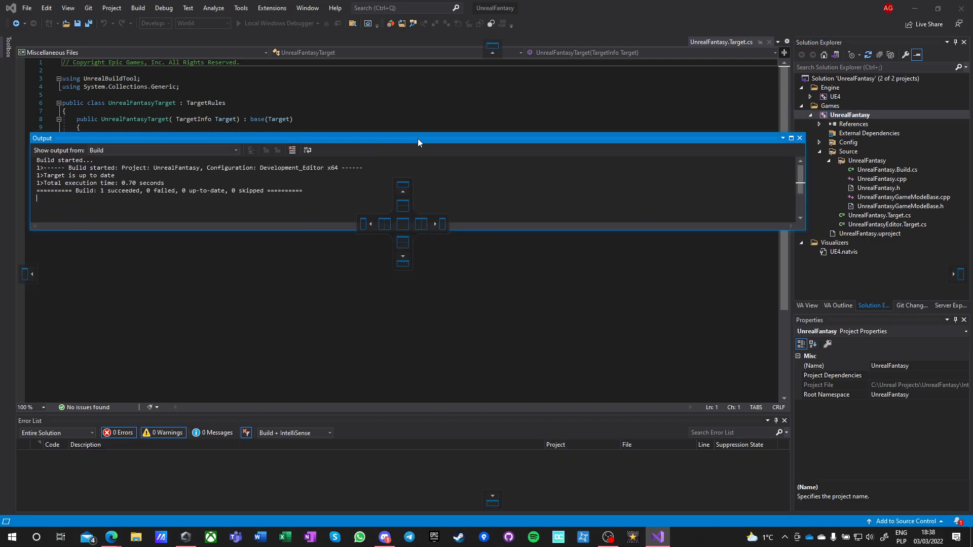
{"action": "left_click_drag", "start_coordinate": [417, 138], "coordinate": [436, 546]}
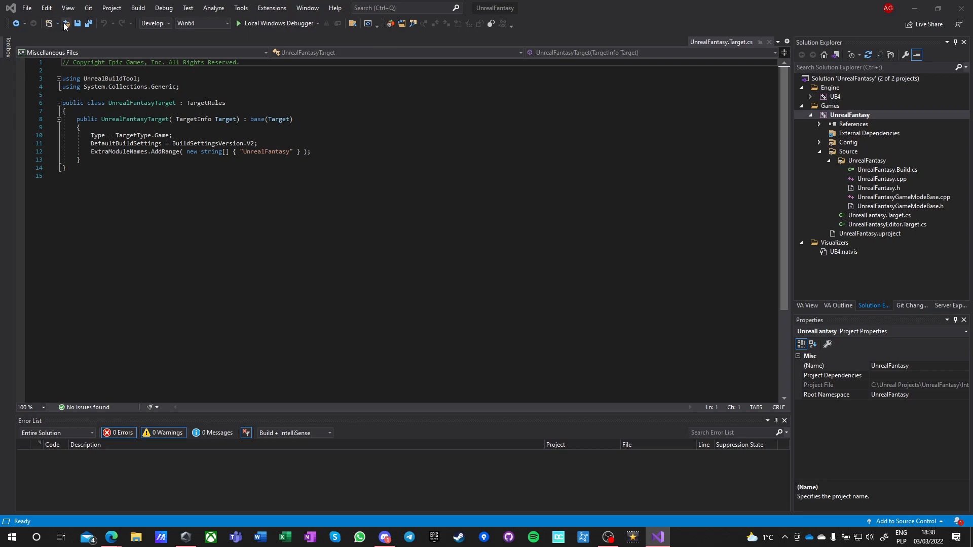
{"action": "left_click", "coordinate": [959, 14]}
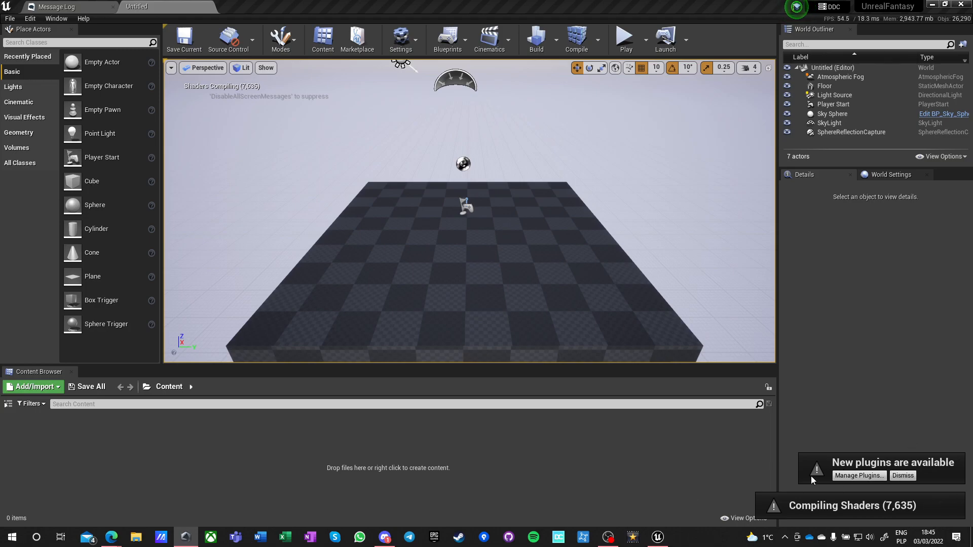
Open the plugin manager from the new plugins notification in Unreal Editor and enable the Able plugin.
{"action": "left_click", "coordinate": [857, 476]}
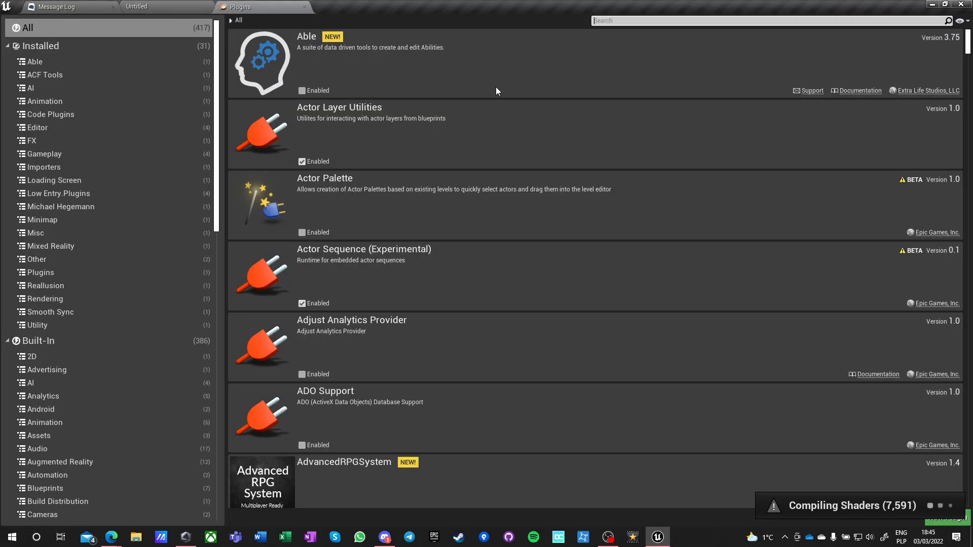
{"action": "left_click", "coordinate": [302, 90]}
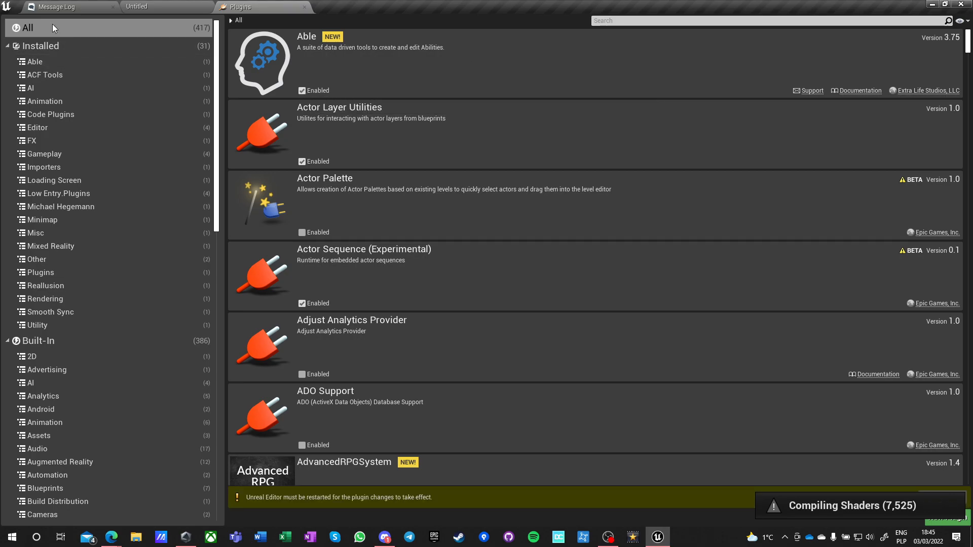
Enable the AGR PRO plugin in the list of all plugins.
{"action": "left_click", "coordinate": [43, 46]}
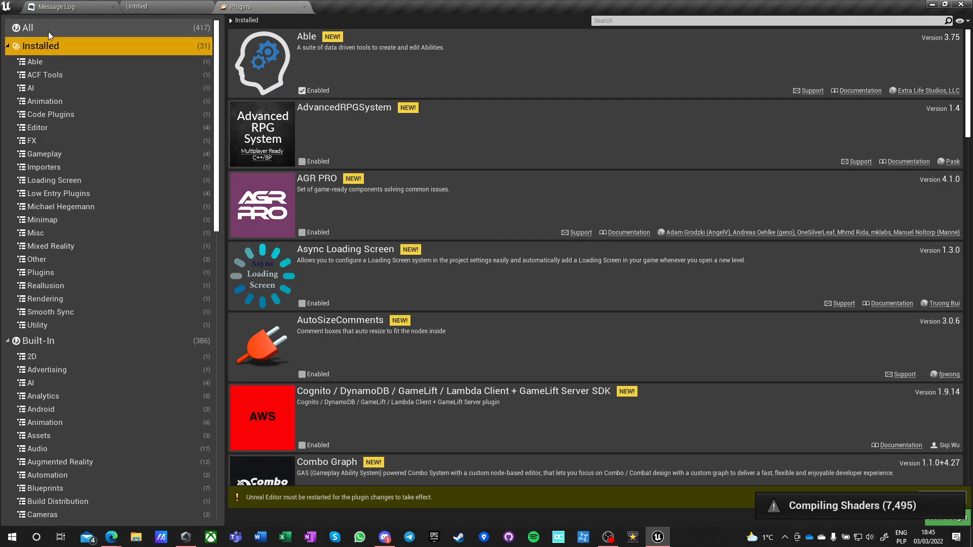
{"action": "left_click", "coordinate": [49, 31]}
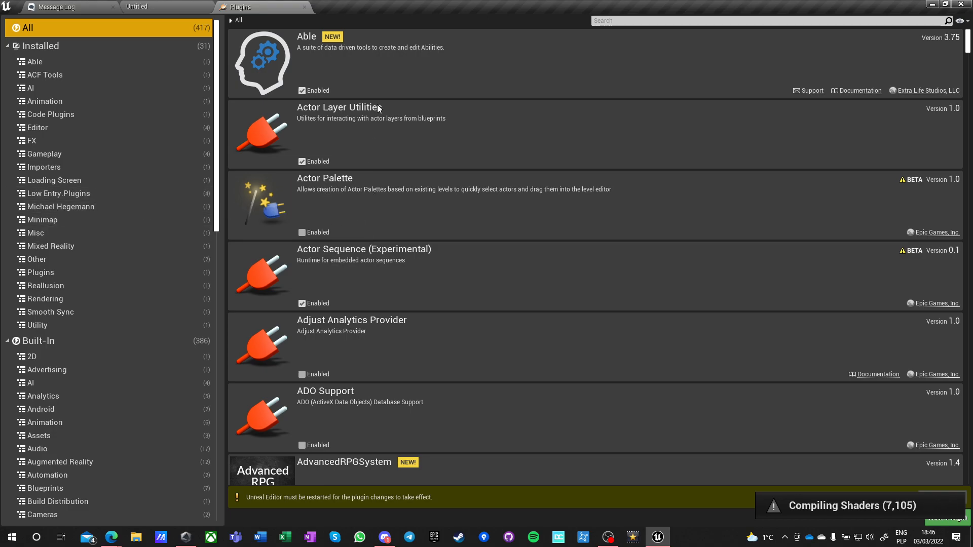
{"action": "scroll", "coordinate": [388, 175], "scroll_direction": "down", "scroll_amount": 3}
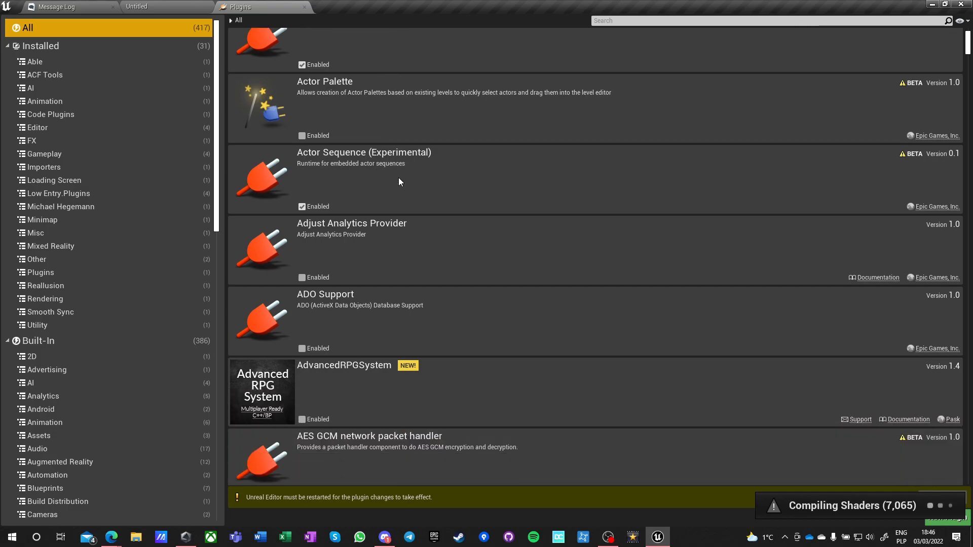
{"action": "scroll", "coordinate": [398, 182], "scroll_direction": "down", "scroll_amount": 2}
{"action": "scroll", "coordinate": [399, 182], "scroll_direction": "down", "scroll_amount": 2}
{"action": "scroll", "coordinate": [399, 181], "scroll_direction": "down", "scroll_amount": 2}
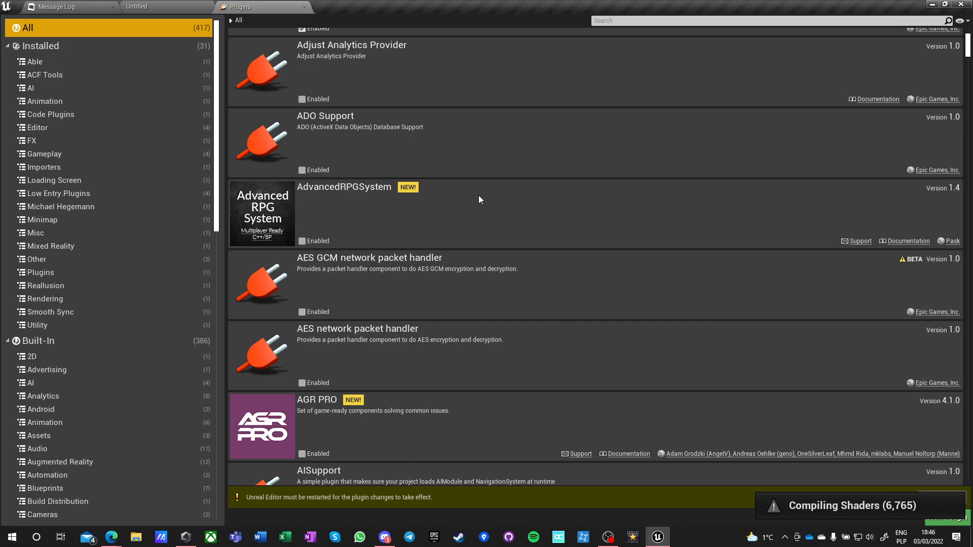
{"action": "scroll", "coordinate": [479, 199], "scroll_direction": "down", "scroll_amount": 2}
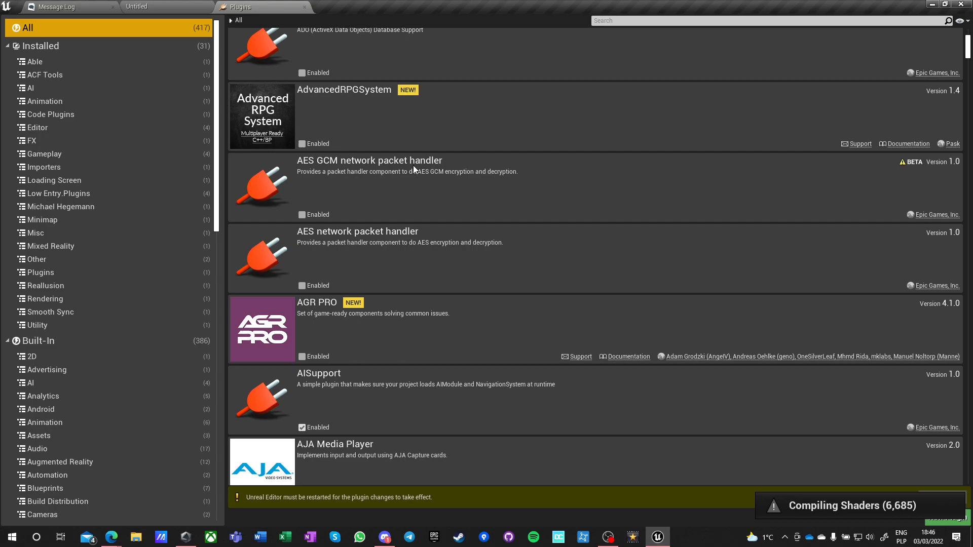
{"action": "scroll", "coordinate": [402, 182], "scroll_direction": "down", "scroll_amount": 1}
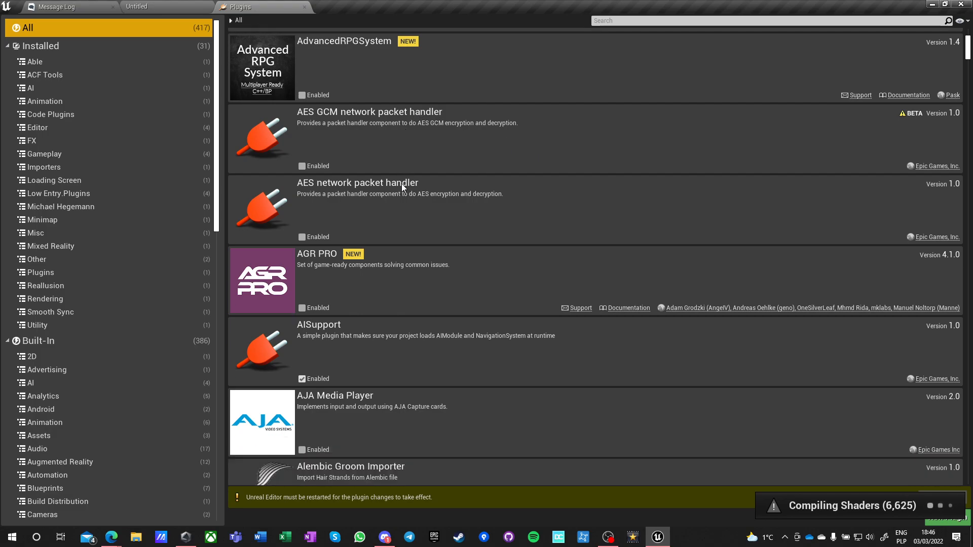
{"action": "scroll", "coordinate": [398, 188], "scroll_direction": "down", "scroll_amount": 1}
{"action": "left_click", "coordinate": [304, 260]}
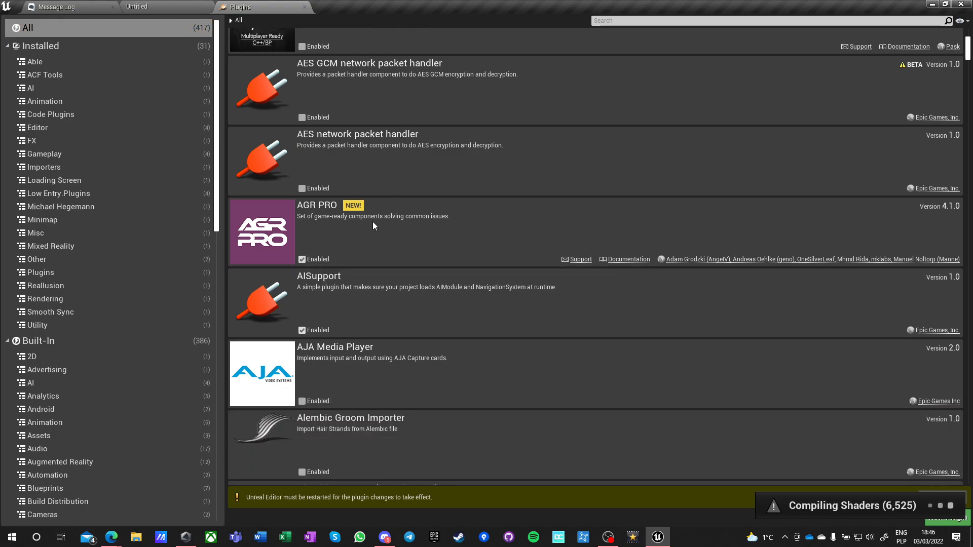
Enable the Apex Destruction plugin in the list of all plugins.
{"action": "scroll", "coordinate": [403, 249], "scroll_direction": "down", "scroll_amount": 2}
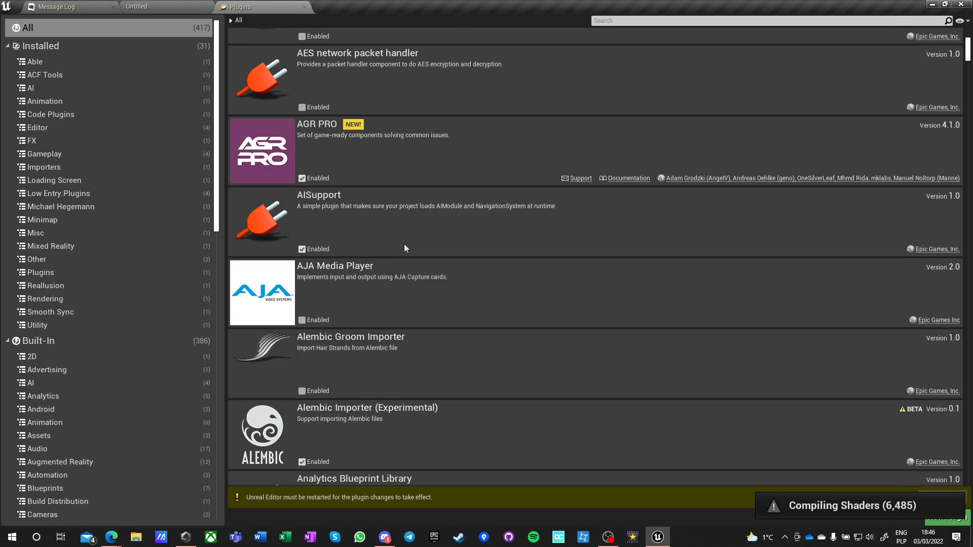
{"action": "scroll", "coordinate": [403, 253], "scroll_direction": "down", "scroll_amount": 2}
{"action": "scroll", "coordinate": [424, 247], "scroll_direction": "down", "scroll_amount": 3}
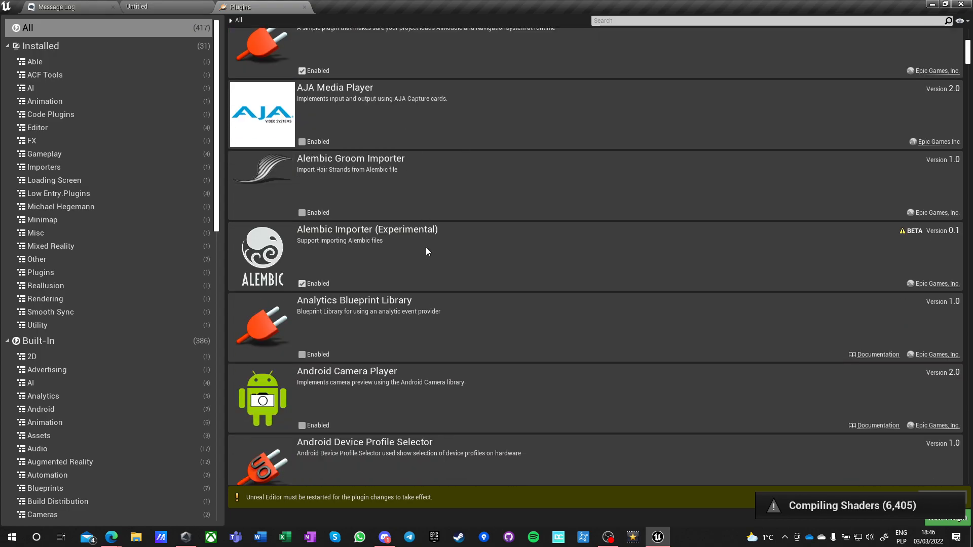
{"action": "scroll", "coordinate": [426, 249], "scroll_direction": "down", "scroll_amount": 2}
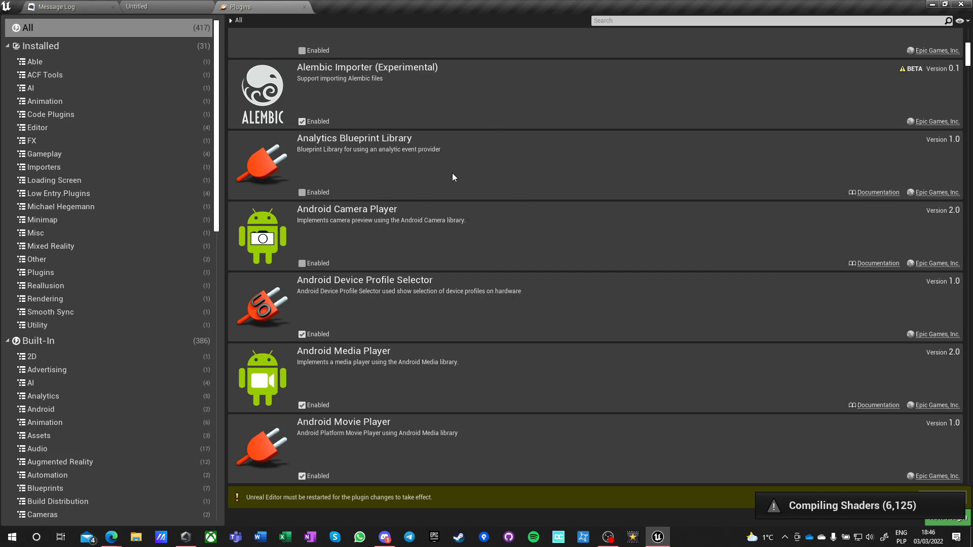
{"action": "scroll", "coordinate": [448, 175], "scroll_direction": "down", "scroll_amount": 4}
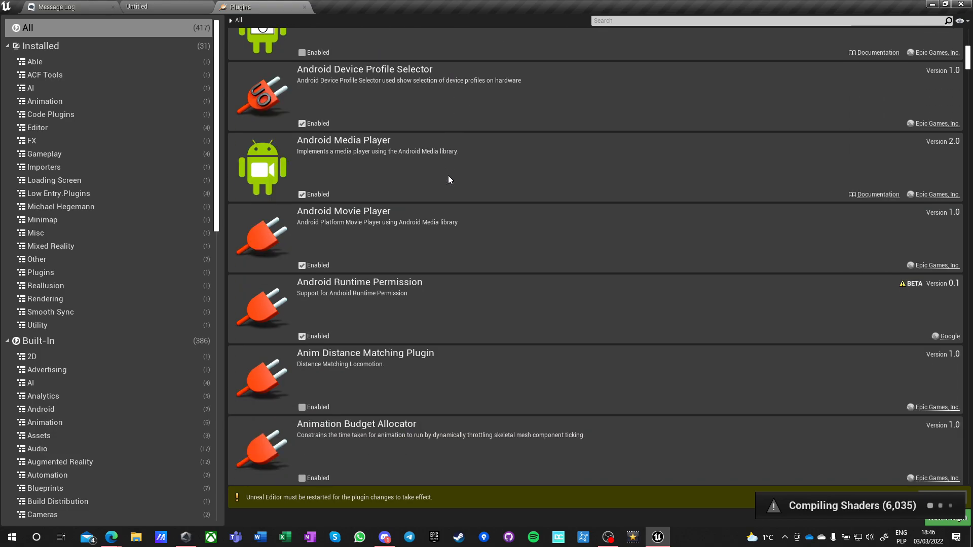
{"action": "scroll", "coordinate": [448, 177], "scroll_direction": "down", "scroll_amount": 2}
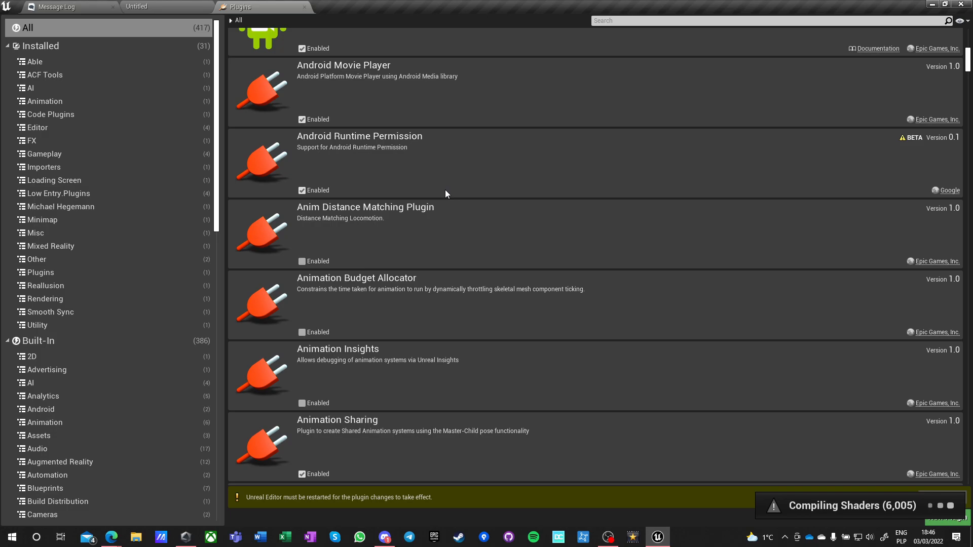
{"action": "scroll", "coordinate": [445, 194], "scroll_direction": "down", "scroll_amount": 2}
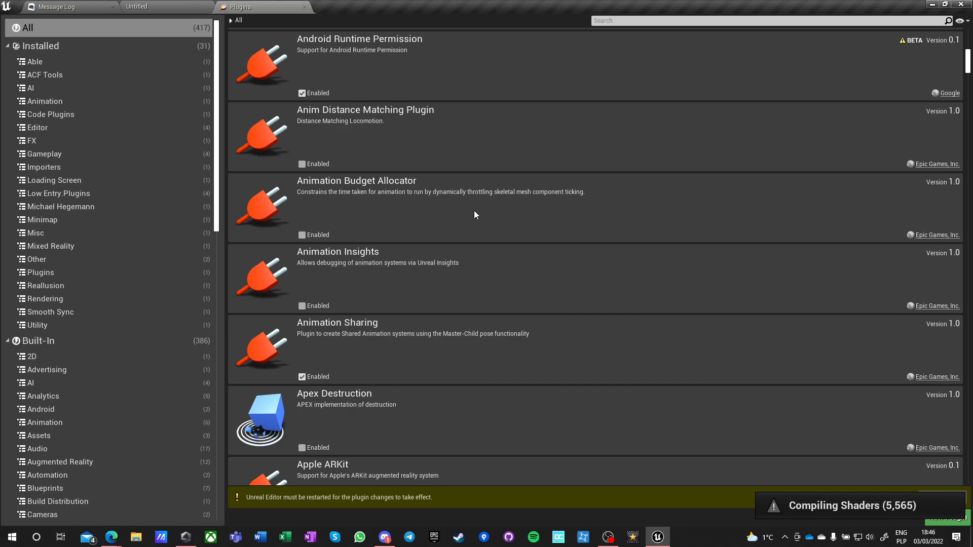
{"action": "scroll", "coordinate": [505, 227], "scroll_direction": "down", "scroll_amount": 3}
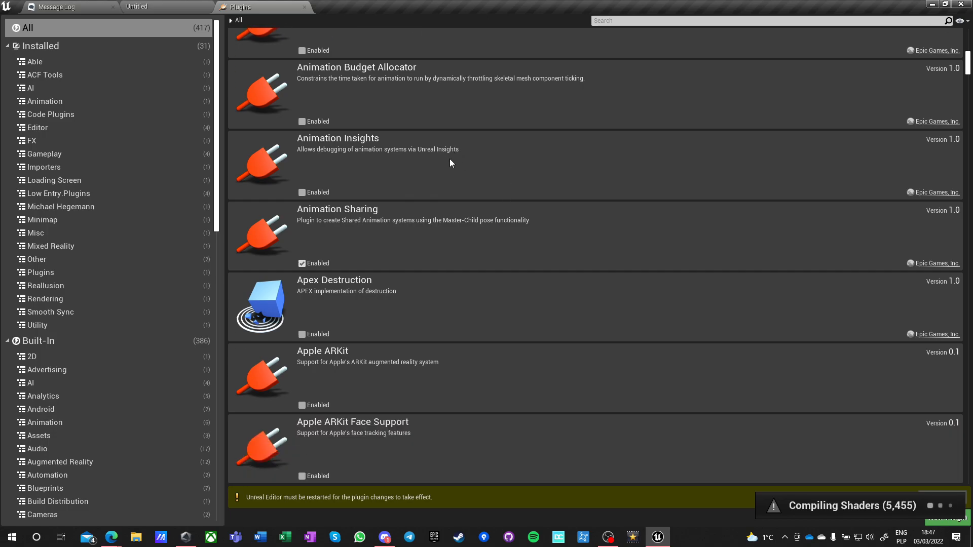
{"action": "scroll", "coordinate": [503, 179], "scroll_direction": "down", "scroll_amount": 2}
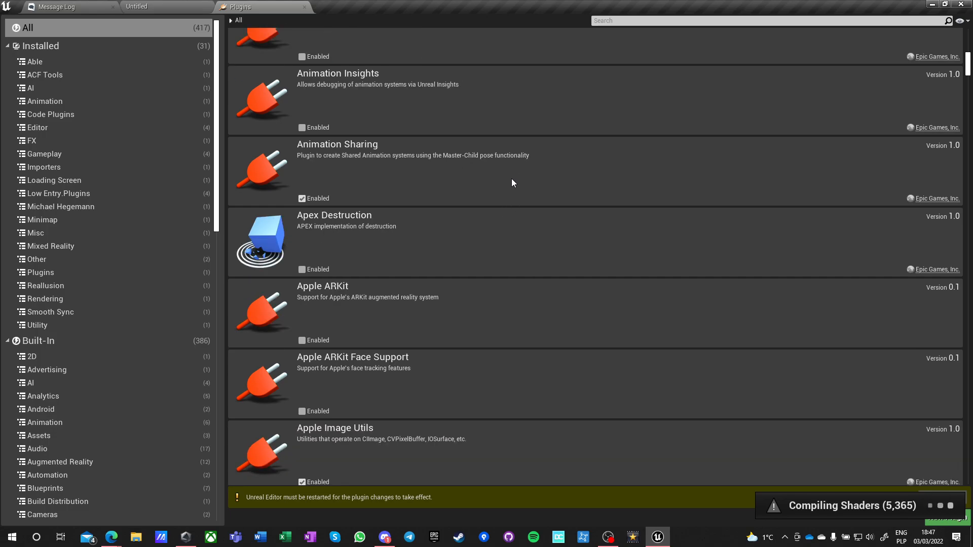
{"action": "scroll", "coordinate": [512, 183], "scroll_direction": "down", "scroll_amount": 2}
{"action": "scroll", "coordinate": [502, 217], "scroll_direction": "down", "scroll_amount": 4}
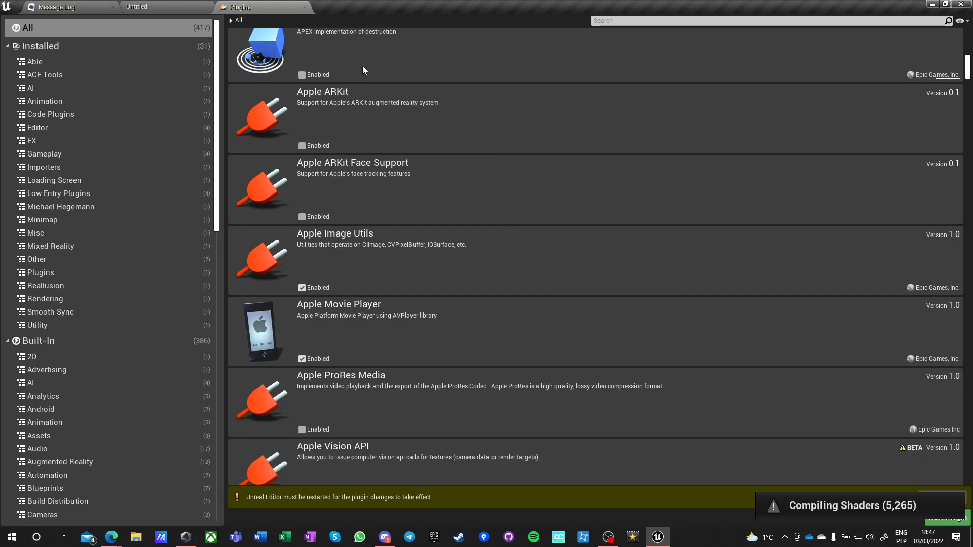
{"action": "scroll", "coordinate": [364, 86], "scroll_direction": "up", "scroll_amount": 2}
{"action": "scroll", "coordinate": [469, 187], "scroll_direction": "down", "scroll_amount": 2}
{"action": "scroll", "coordinate": [433, 228], "scroll_direction": "up", "scroll_amount": 2}
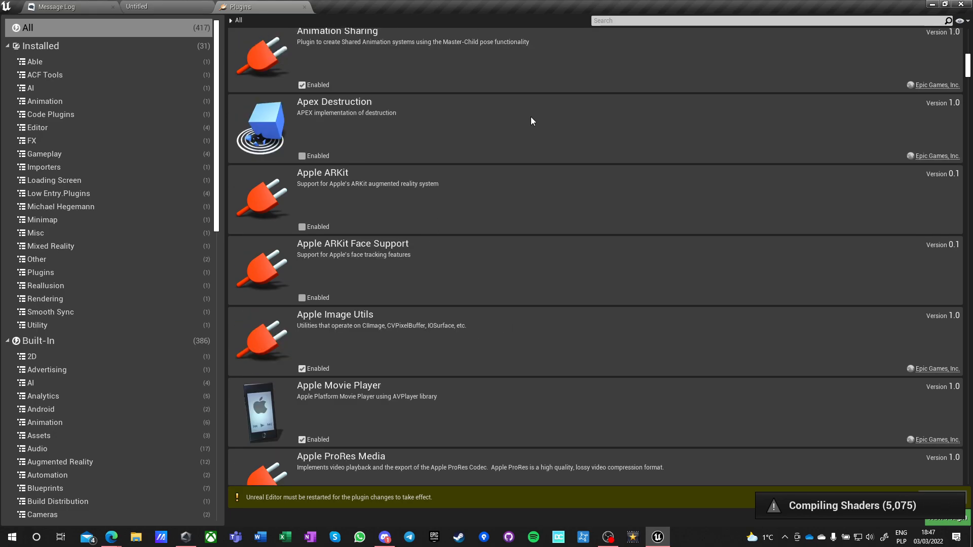
{"action": "left_click", "coordinate": [302, 156]}
Enable the AutoSizeComments plugin in the list of all plugins.
{"action": "scroll", "coordinate": [540, 274], "scroll_direction": "down", "scroll_amount": 2}
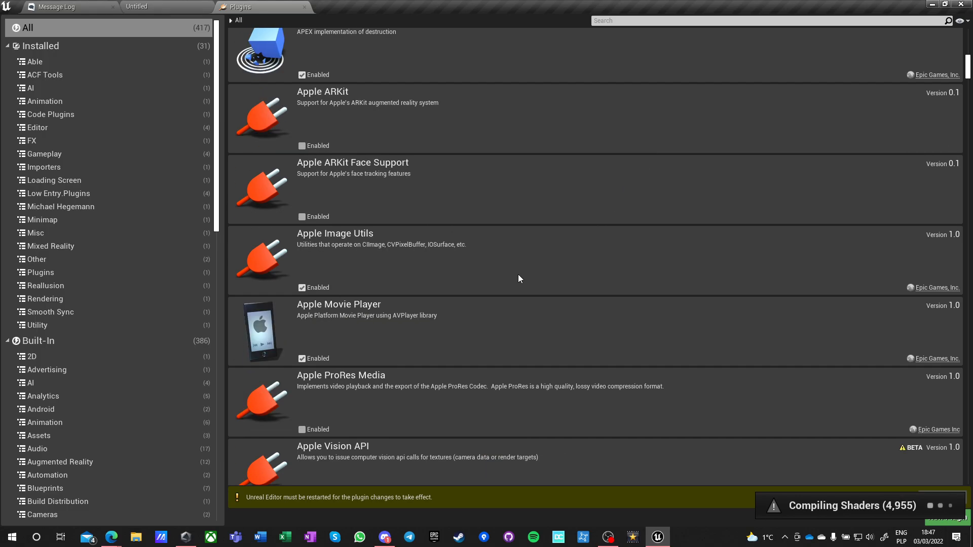
{"action": "scroll", "coordinate": [515, 279], "scroll_direction": "down", "scroll_amount": 2}
{"action": "scroll", "coordinate": [513, 285], "scroll_direction": "down", "scroll_amount": 1}
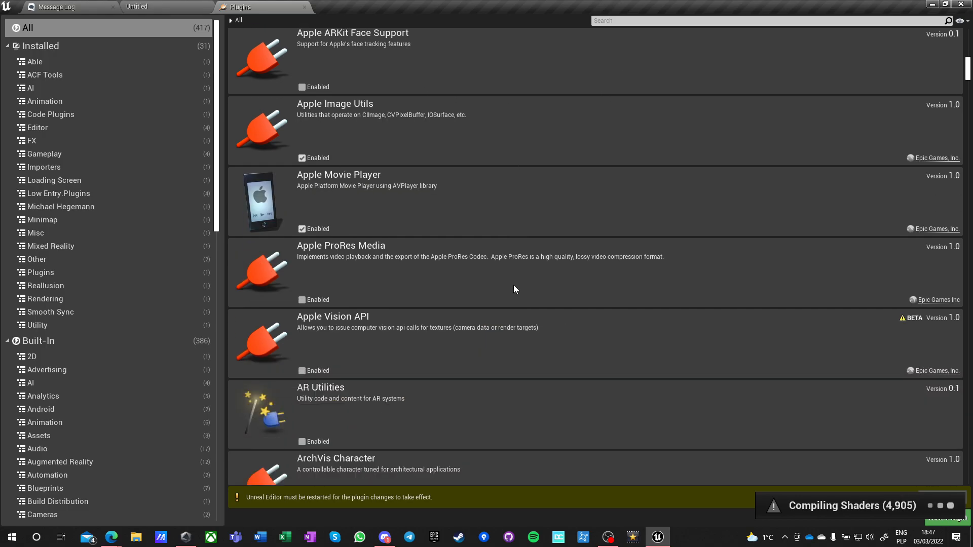
{"action": "scroll", "coordinate": [514, 290], "scroll_direction": "down", "scroll_amount": 1}
{"action": "scroll", "coordinate": [514, 291], "scroll_direction": "down", "scroll_amount": 1}
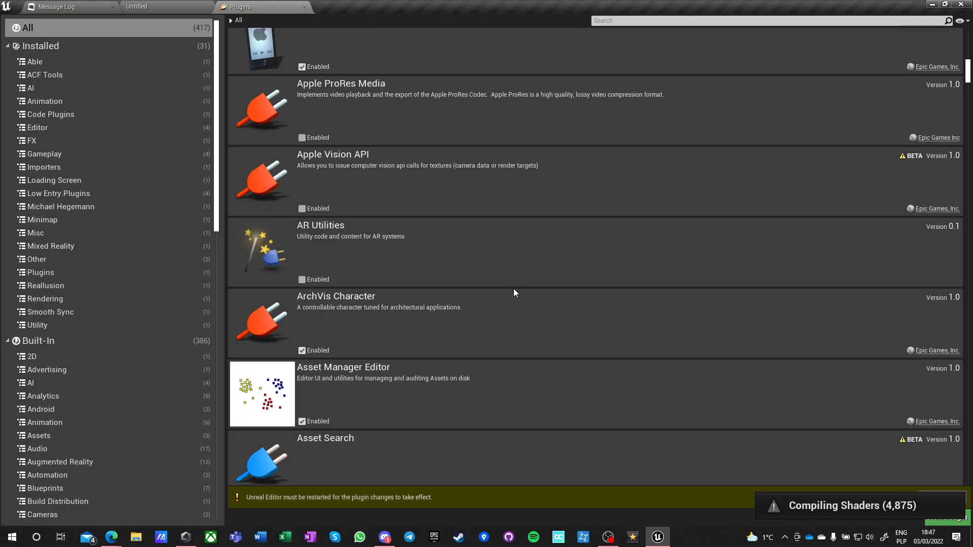
{"action": "scroll", "coordinate": [514, 292], "scroll_direction": "down", "scroll_amount": 1}
{"action": "scroll", "coordinate": [514, 289], "scroll_direction": "down", "scroll_amount": 1}
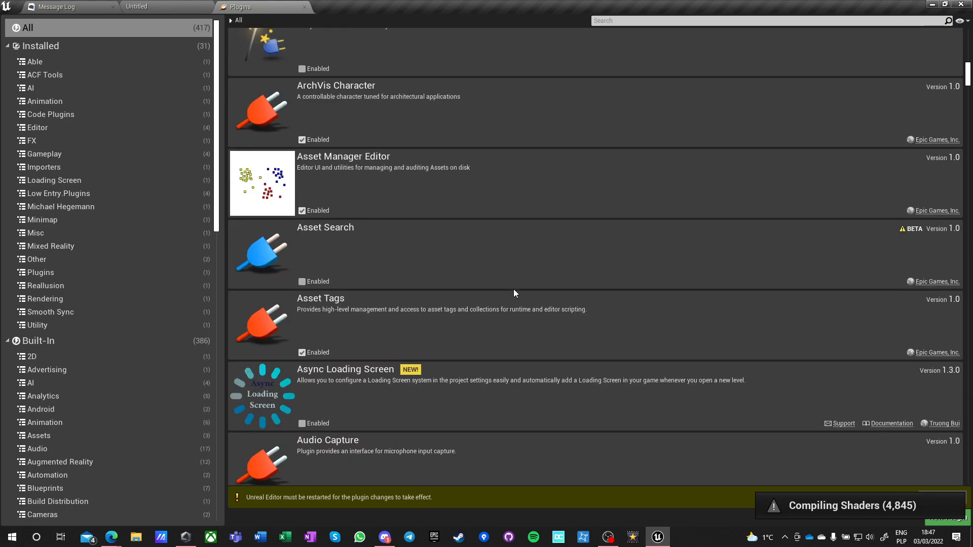
{"action": "scroll", "coordinate": [514, 293], "scroll_direction": "down", "scroll_amount": 1}
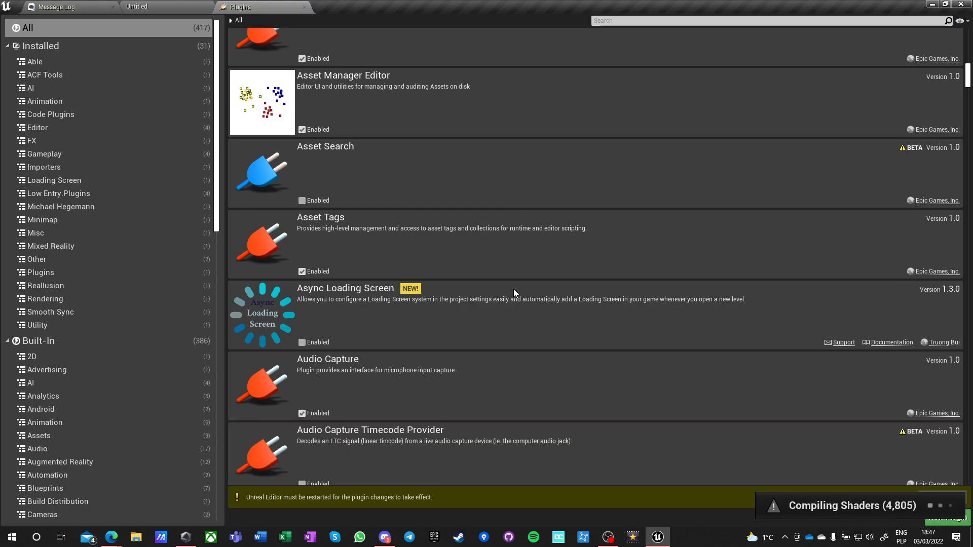
{"action": "scroll", "coordinate": [514, 294], "scroll_direction": "down", "scroll_amount": 1}
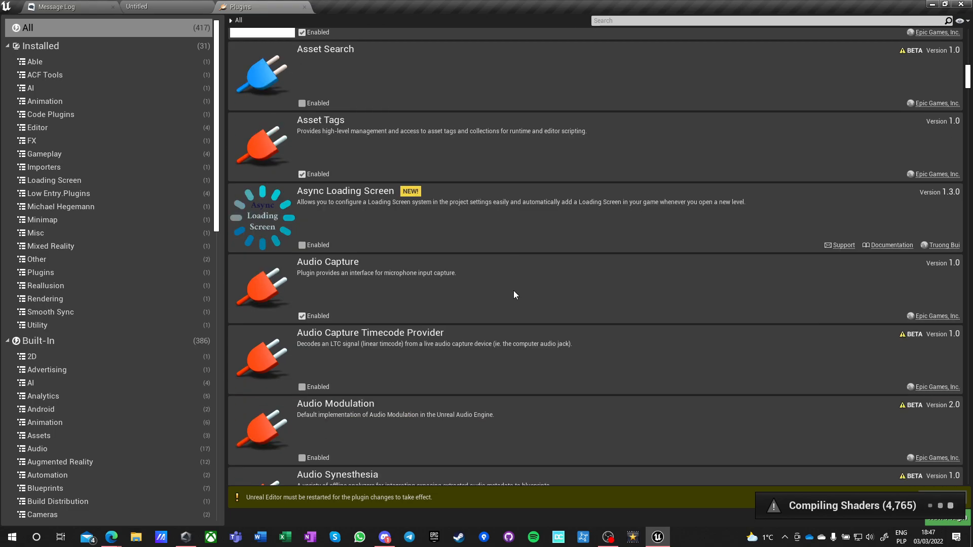
{"action": "scroll", "coordinate": [513, 294], "scroll_direction": "down", "scroll_amount": 1}
{"action": "scroll", "coordinate": [514, 293], "scroll_direction": "down", "scroll_amount": 1}
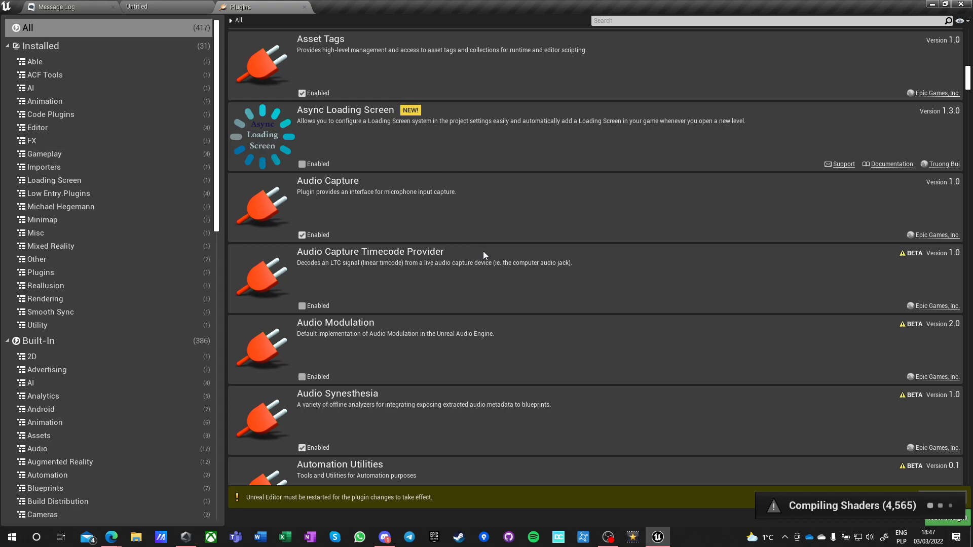
{"action": "scroll", "coordinate": [484, 250], "scroll_direction": "down", "scroll_amount": 1}
{"action": "scroll", "coordinate": [481, 254], "scroll_direction": "down", "scroll_amount": 2}
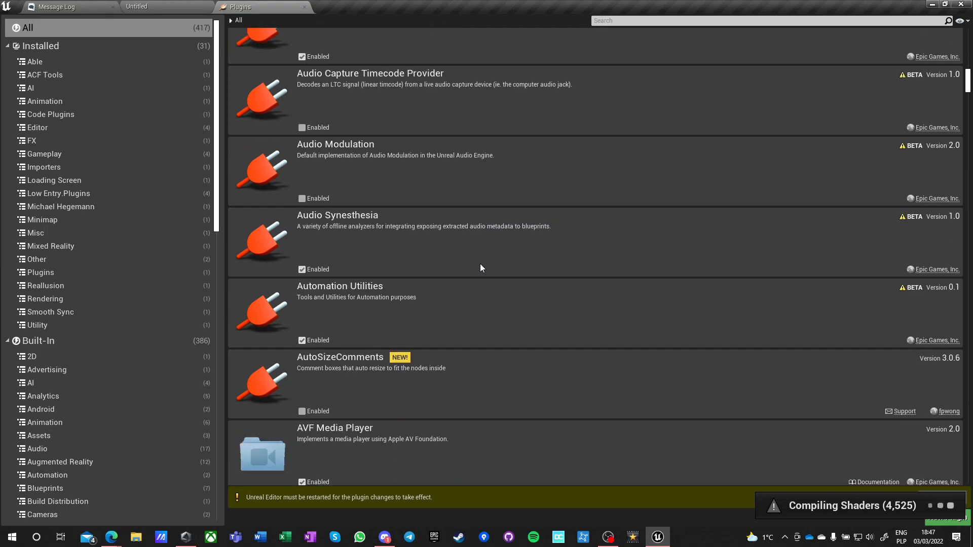
{"action": "scroll", "coordinate": [480, 267], "scroll_direction": "down", "scroll_amount": 2}
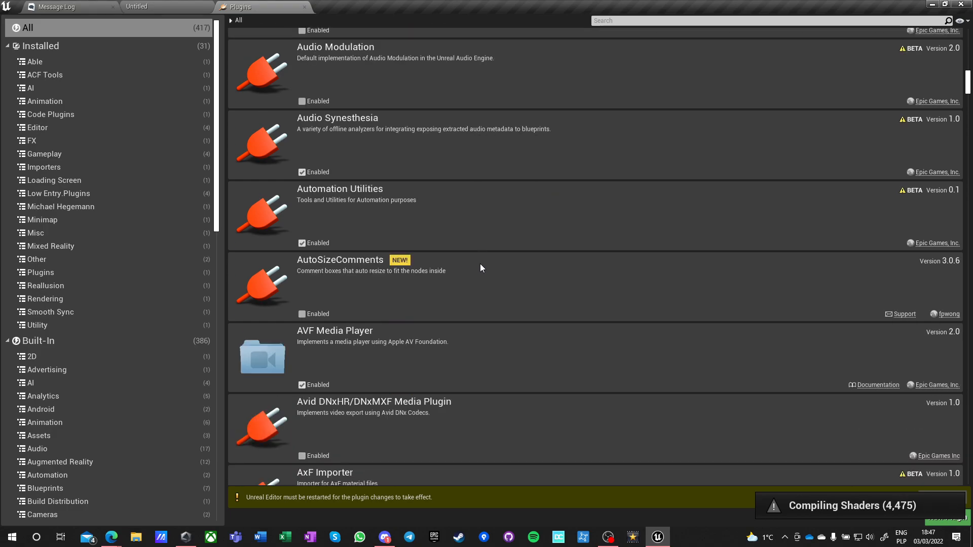
{"action": "left_click", "coordinate": [302, 314]}
Look through the plugin list from AVF Media Player past the Azure Spatial Anchors entries to the Blueprint utility plugins.
{"action": "scroll", "coordinate": [405, 296], "scroll_direction": "down", "scroll_amount": 2}
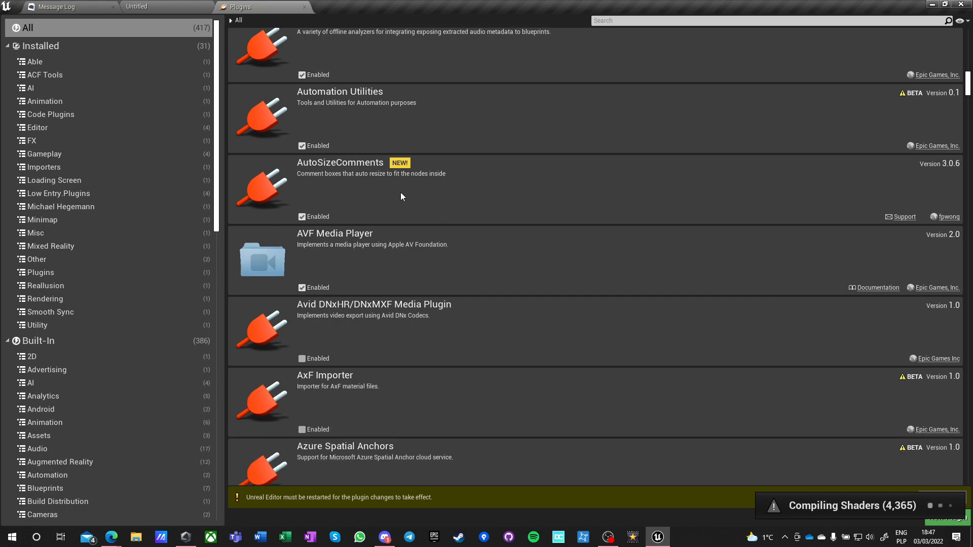
{"action": "scroll", "coordinate": [528, 196], "scroll_direction": "down", "scroll_amount": 5}
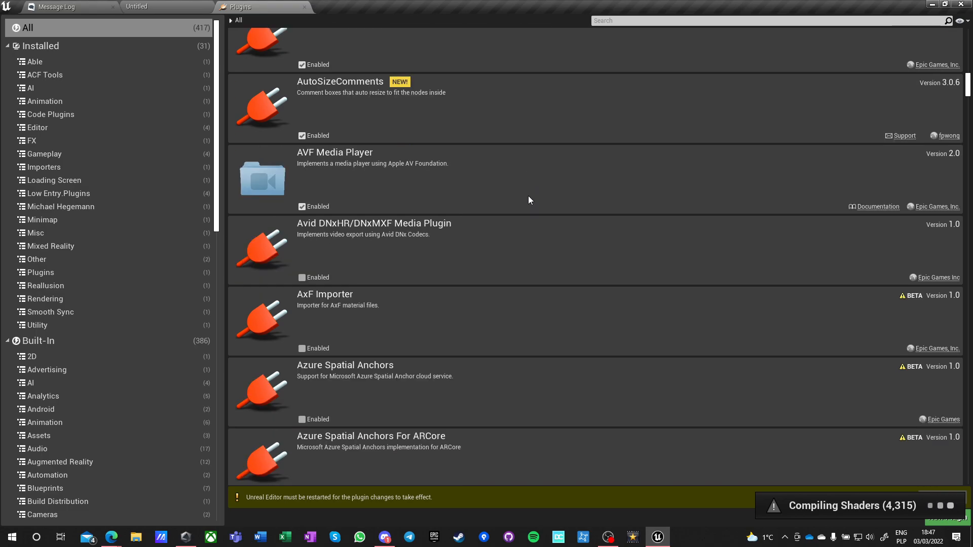
{"action": "scroll", "coordinate": [515, 213], "scroll_direction": "down", "scroll_amount": 2}
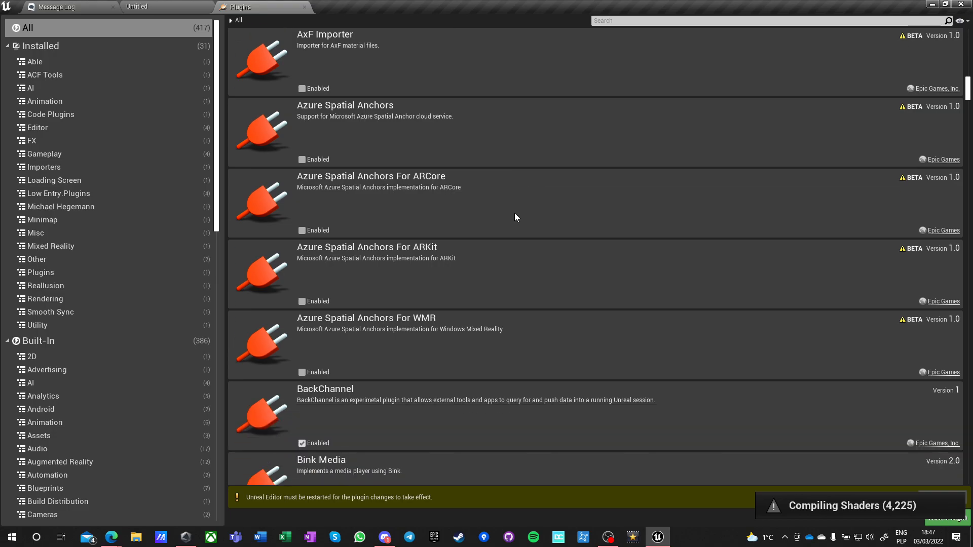
{"action": "scroll", "coordinate": [515, 218], "scroll_direction": "down", "scroll_amount": 2}
{"action": "scroll", "coordinate": [512, 217], "scroll_direction": "down", "scroll_amount": 2}
{"action": "scroll", "coordinate": [512, 218], "scroll_direction": "up", "scroll_amount": 2}
{"action": "scroll", "coordinate": [487, 231], "scroll_direction": "up", "scroll_amount": 2}
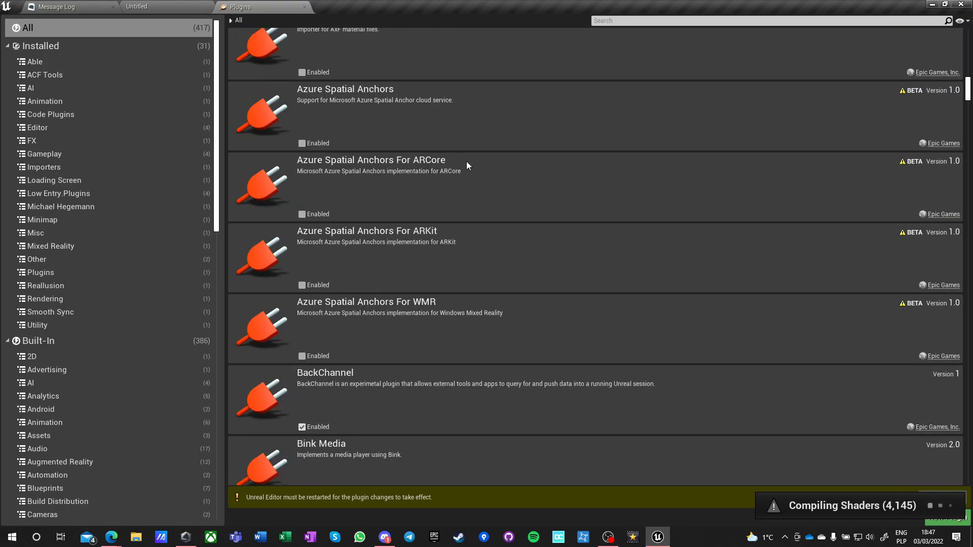
{"action": "scroll", "coordinate": [557, 239], "scroll_direction": "down", "scroll_amount": 2}
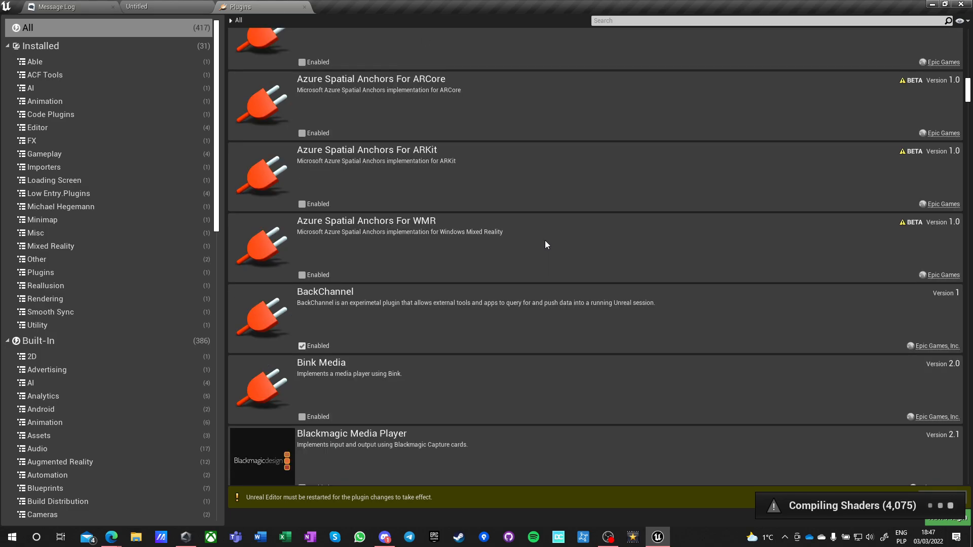
{"action": "scroll", "coordinate": [523, 167], "scroll_direction": "down", "scroll_amount": 6}
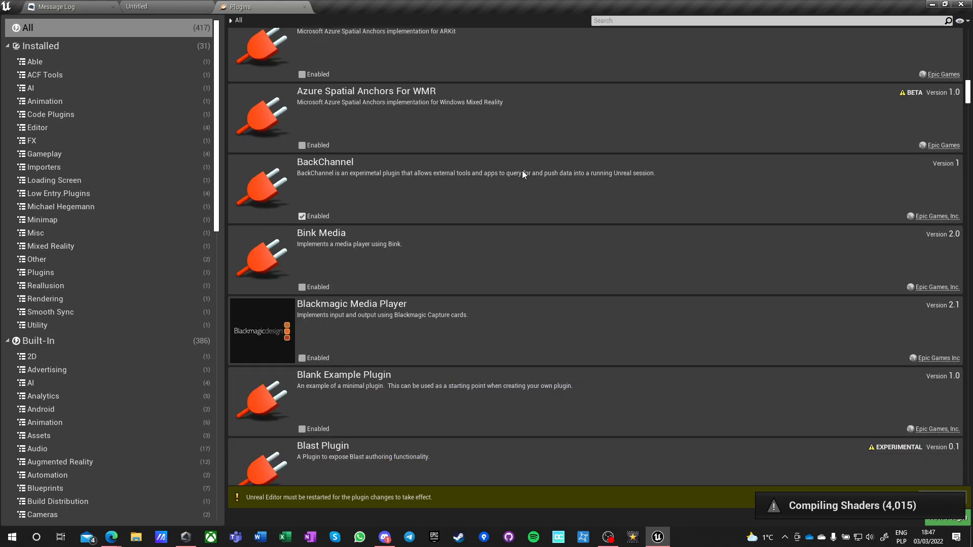
{"action": "scroll", "coordinate": [522, 174], "scroll_direction": "down", "scroll_amount": 3}
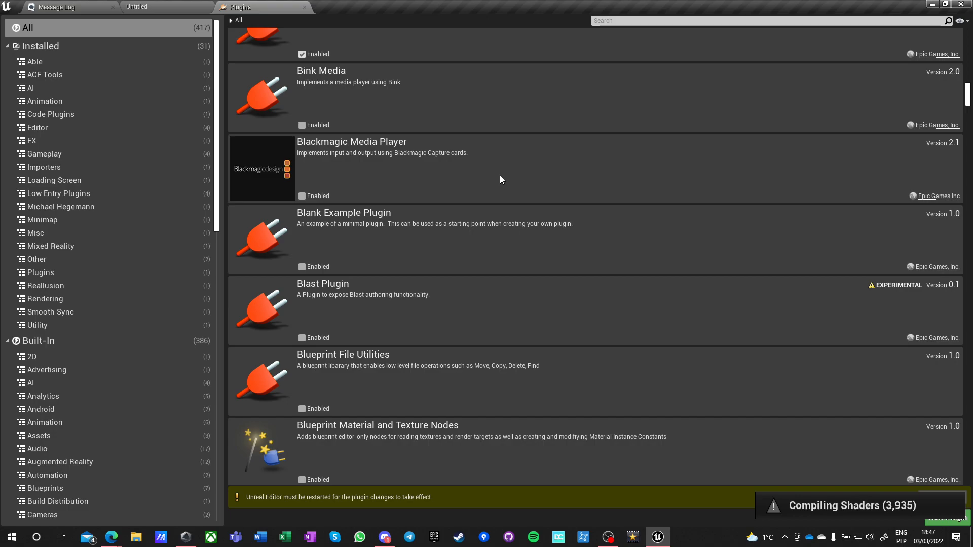
{"action": "scroll", "coordinate": [496, 184], "scroll_direction": "down", "scroll_amount": 4}
{"action": "scroll", "coordinate": [496, 188], "scroll_direction": "down", "scroll_amount": 1}
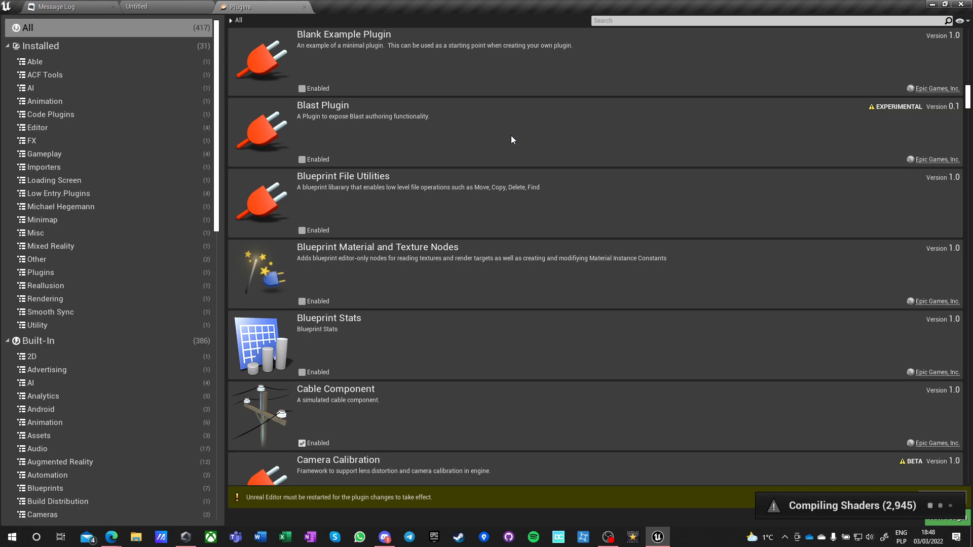
Look through the plugin list from Blast Plugin past the Camera, Chaos and Code entries to Combo Graph.
{"action": "scroll", "coordinate": [490, 133], "scroll_direction": "down", "scroll_amount": 3}
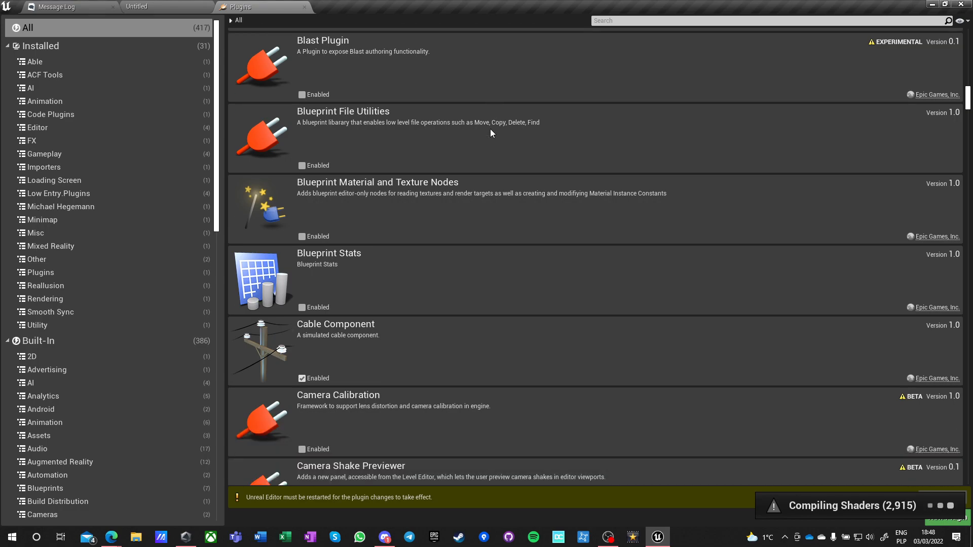
{"action": "scroll", "coordinate": [475, 147], "scroll_direction": "down", "scroll_amount": 1}
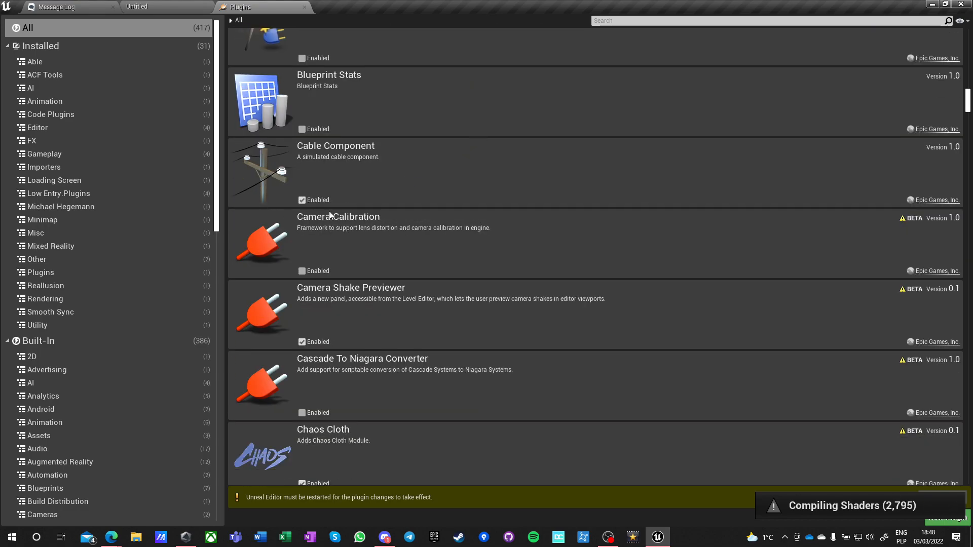
{"action": "scroll", "coordinate": [330, 215], "scroll_direction": "down", "scroll_amount": 1}
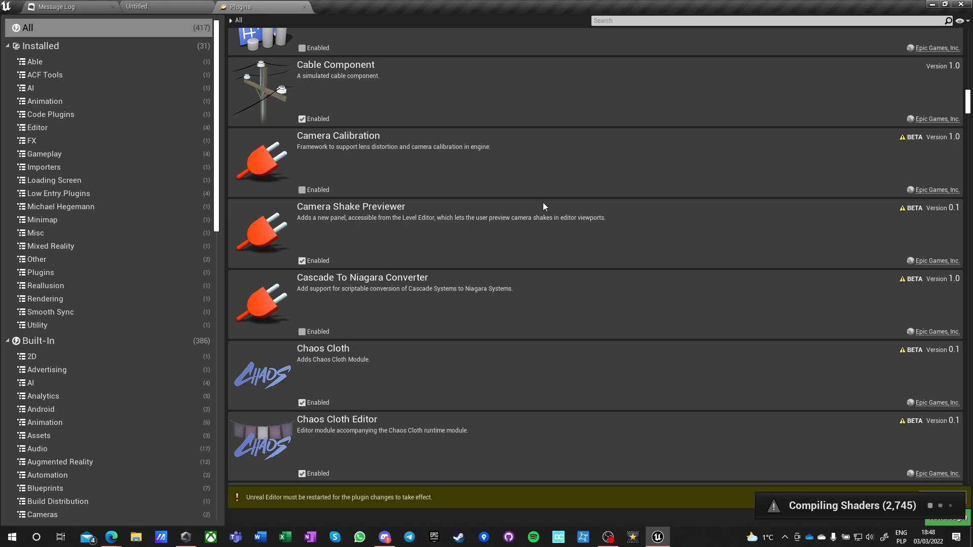
{"action": "scroll", "coordinate": [544, 206], "scroll_direction": "down", "scroll_amount": 1}
{"action": "scroll", "coordinate": [449, 214], "scroll_direction": "down", "scroll_amount": 2}
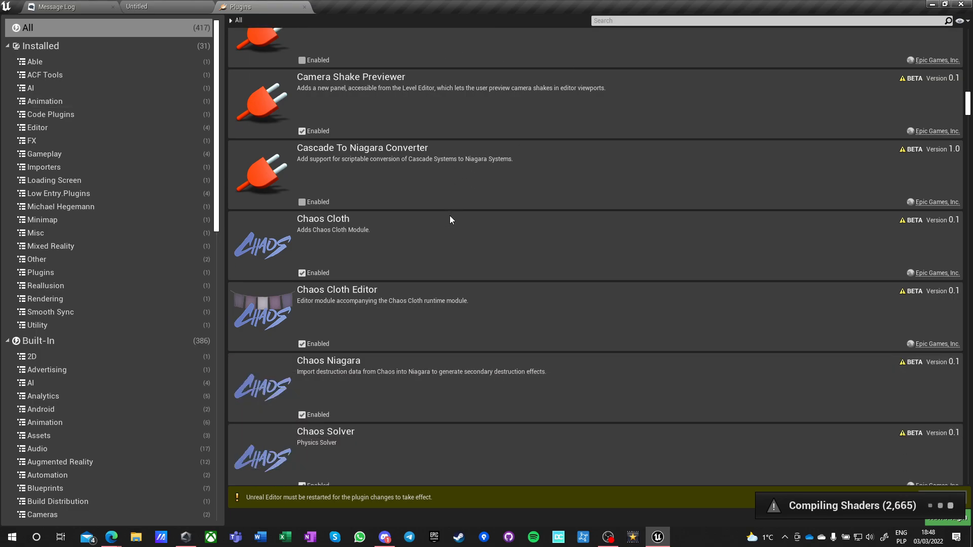
{"action": "scroll", "coordinate": [449, 212], "scroll_direction": "down", "scroll_amount": 1}
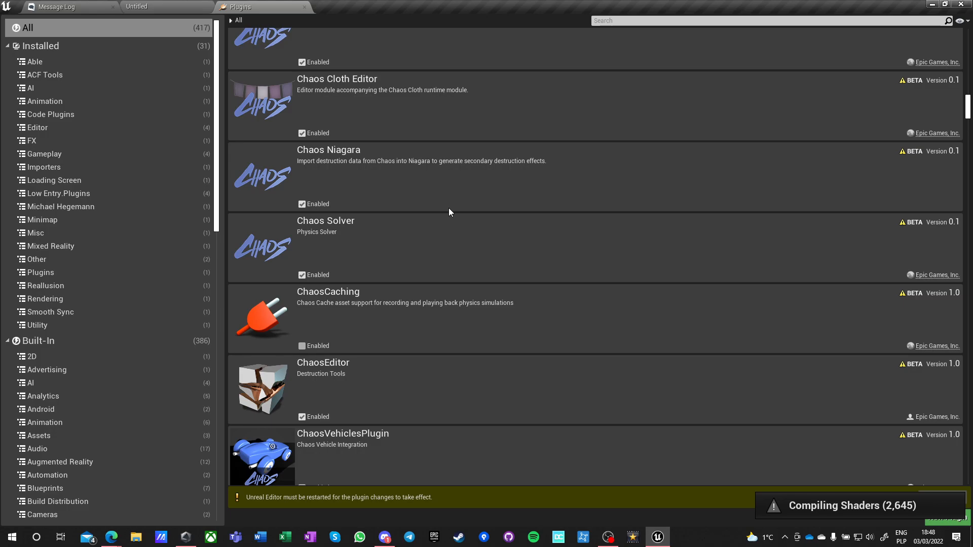
{"action": "scroll", "coordinate": [449, 212], "scroll_direction": "down", "scroll_amount": 2}
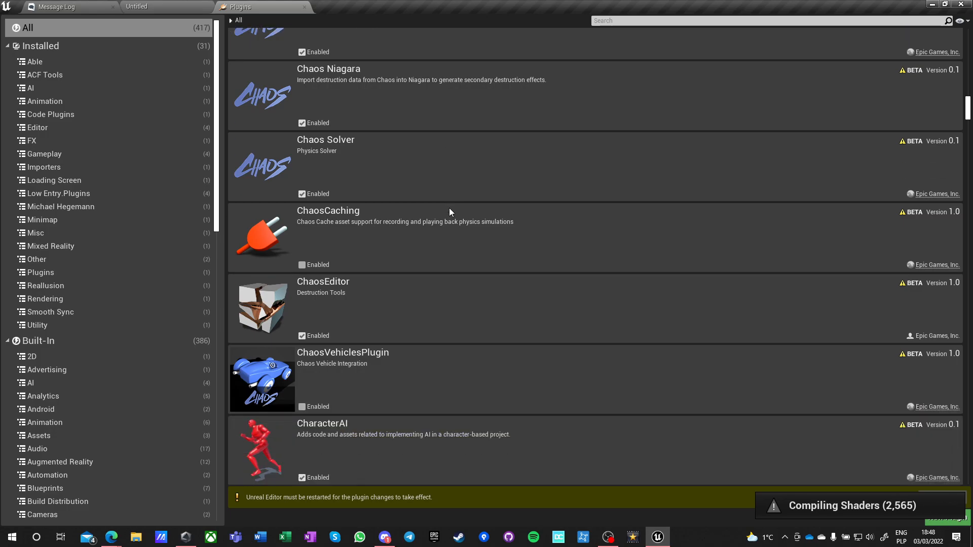
{"action": "scroll", "coordinate": [448, 211], "scroll_direction": "up", "scroll_amount": 3}
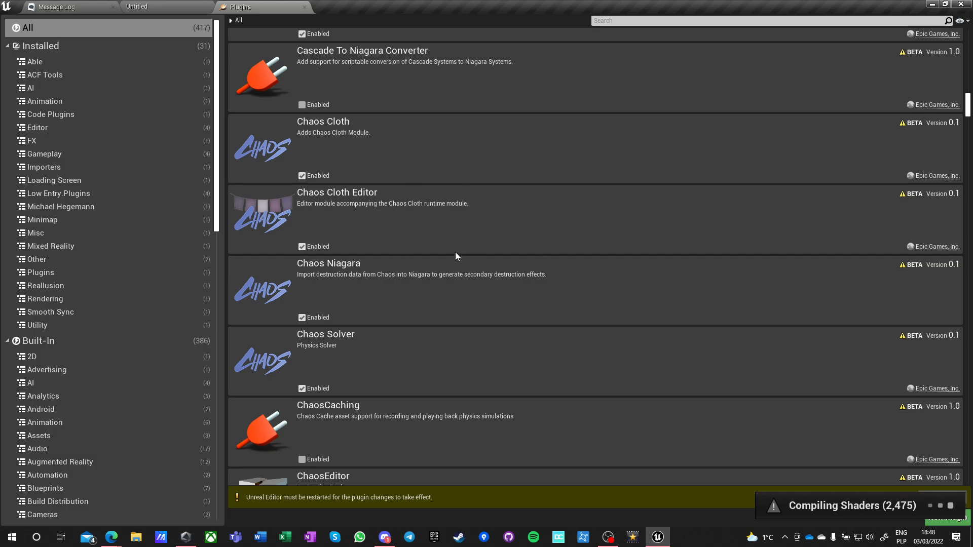
{"action": "scroll", "coordinate": [517, 279], "scroll_direction": "down", "scroll_amount": 1}
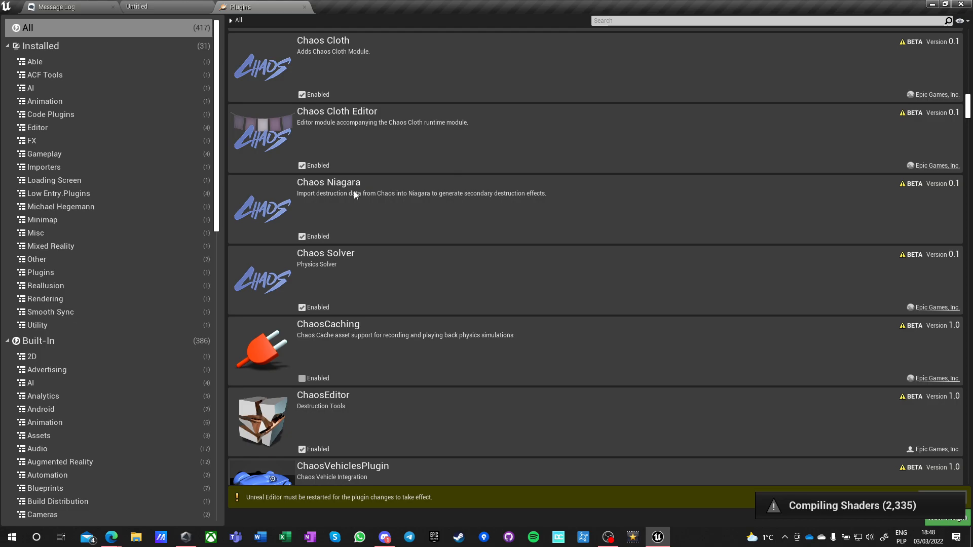
{"action": "scroll", "coordinate": [479, 236], "scroll_direction": "down", "scroll_amount": 2}
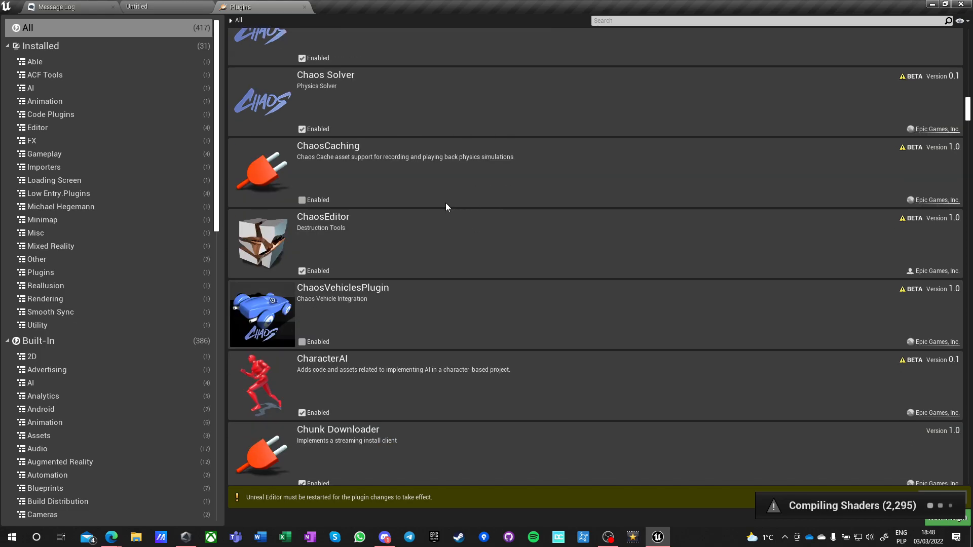
{"action": "scroll", "coordinate": [430, 249], "scroll_direction": "down", "scroll_amount": 3}
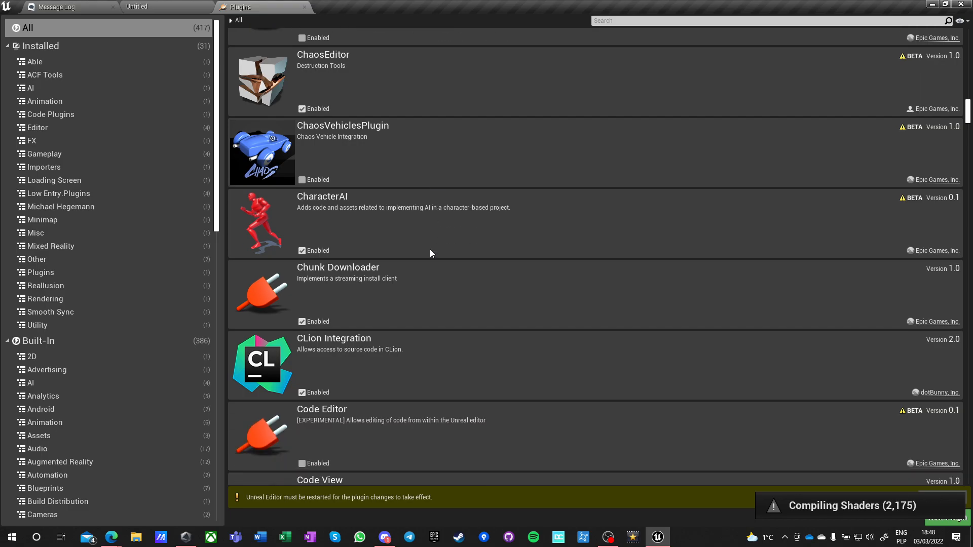
{"action": "scroll", "coordinate": [471, 253], "scroll_direction": "down", "scroll_amount": 2}
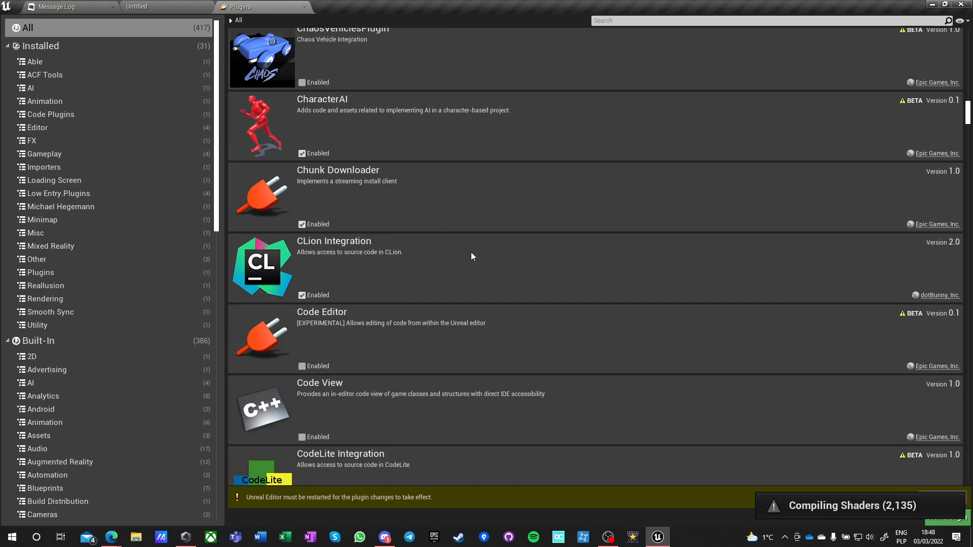
{"action": "scroll", "coordinate": [470, 251], "scroll_direction": "down", "scroll_amount": 6}
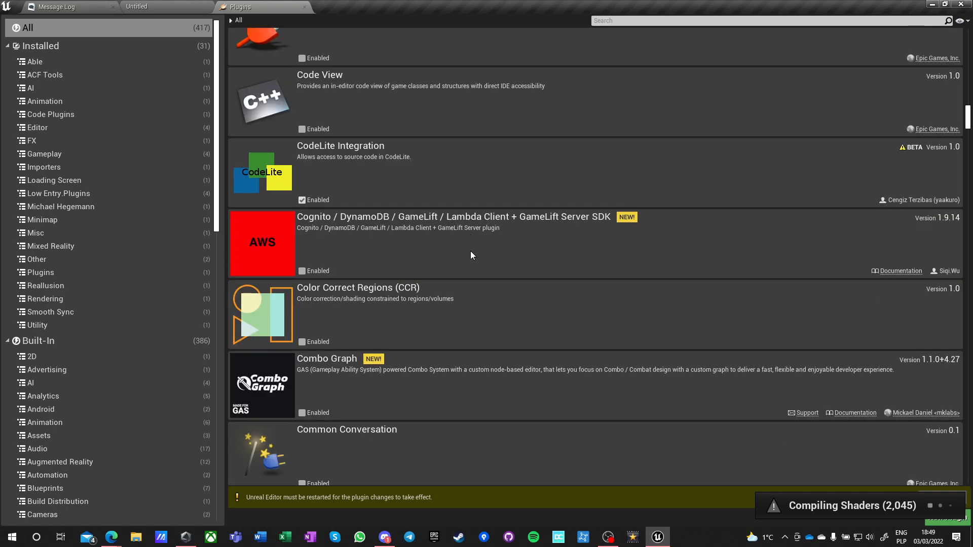
{"action": "scroll", "coordinate": [470, 251], "scroll_direction": "down", "scroll_amount": 2}
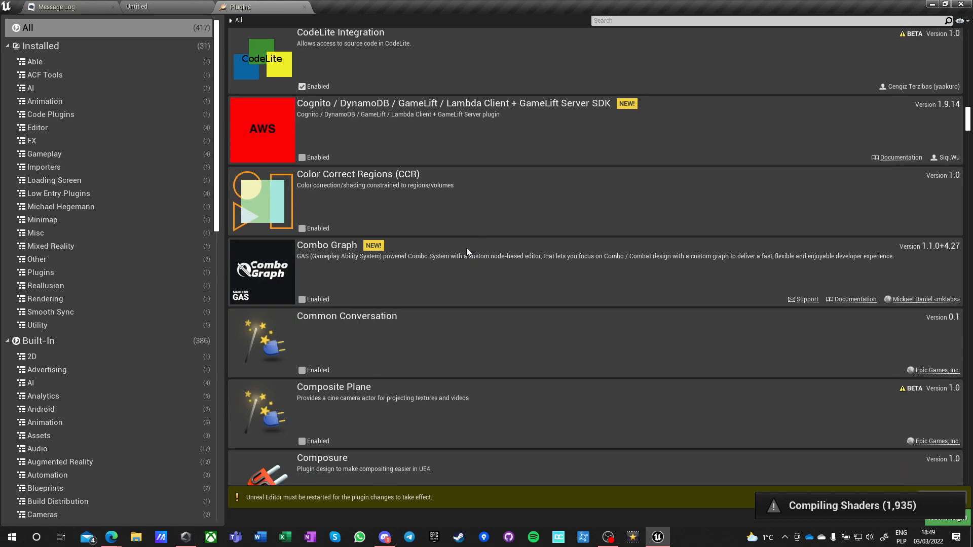
{"action": "scroll", "coordinate": [466, 251], "scroll_direction": "down", "scroll_amount": 2}
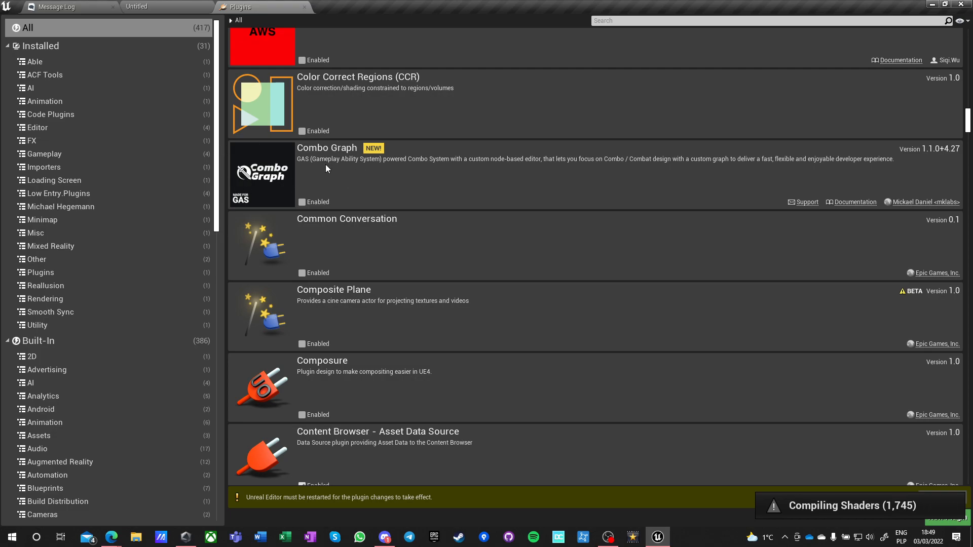
{"action": "scroll", "coordinate": [433, 178], "scroll_direction": "down", "scroll_amount": 4}
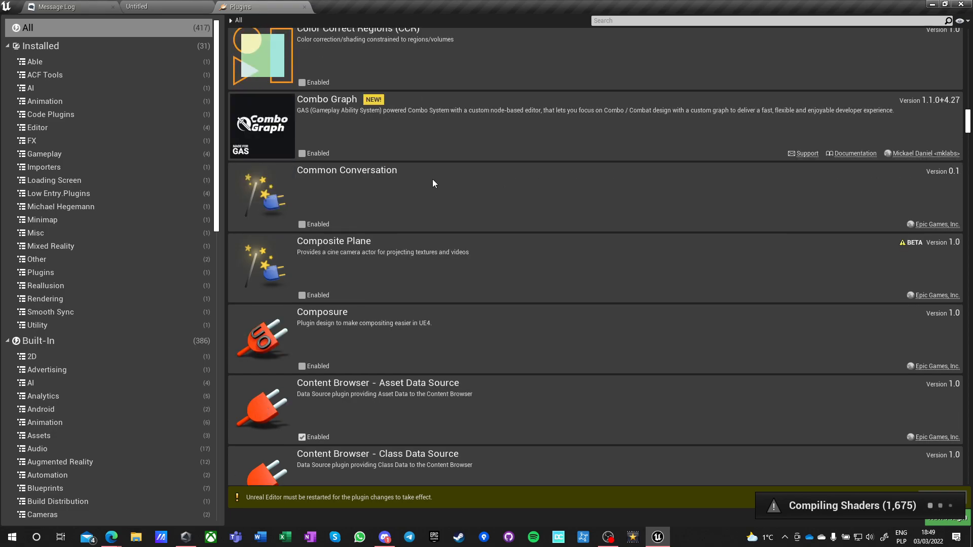
Enable the beta Control Rig plugin in the list of all plugins and accept the beta warning.
{"action": "scroll", "coordinate": [431, 202], "scroll_direction": "down", "scroll_amount": 2}
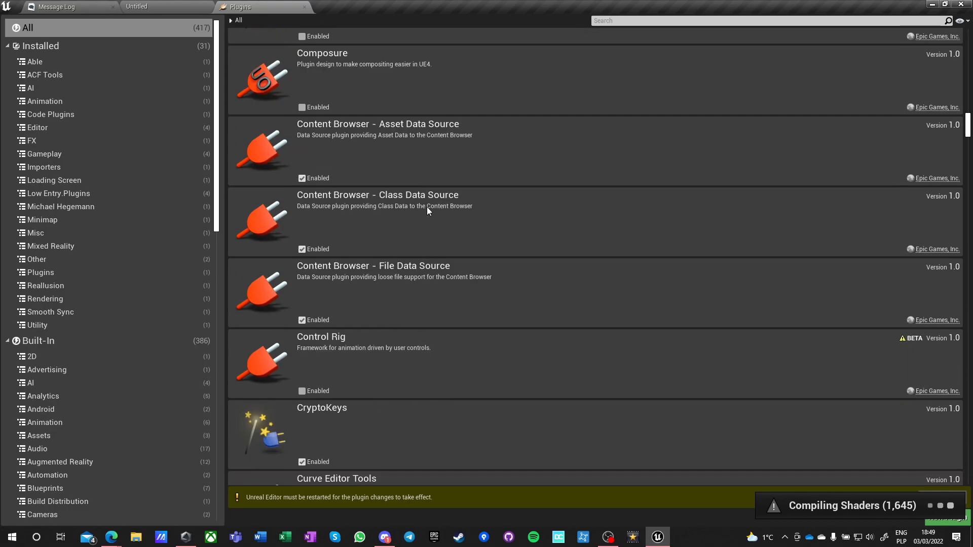
{"action": "scroll", "coordinate": [427, 210], "scroll_direction": "down", "scroll_amount": 3}
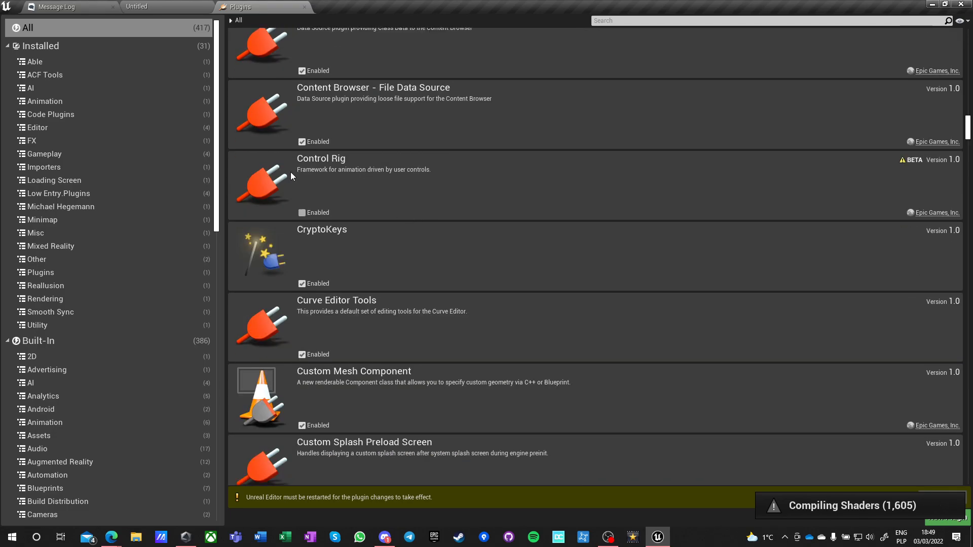
{"action": "left_click", "coordinate": [302, 212]}
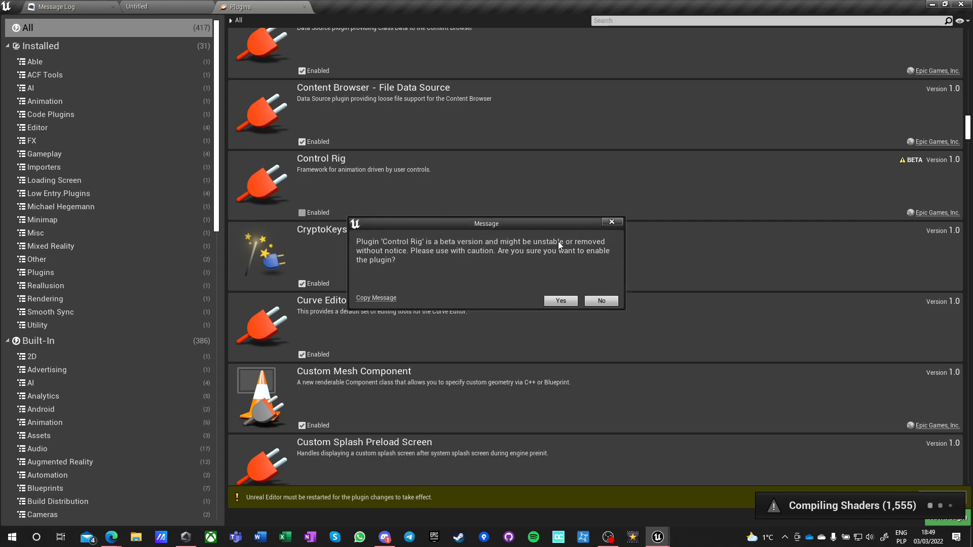
{"action": "left_click", "coordinate": [560, 301]}
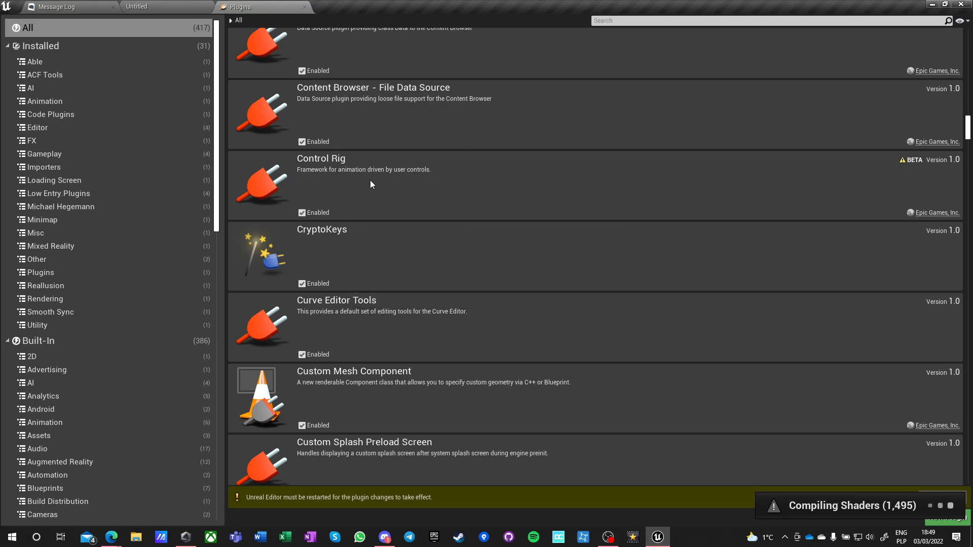
Look through the plugin list from CryptoKeys past the Datasmith, Dialogue Plugin and DMX entries to Easy Multi Save and EasyBallistics.
{"action": "scroll", "coordinate": [463, 189], "scroll_direction": "down", "scroll_amount": 3}
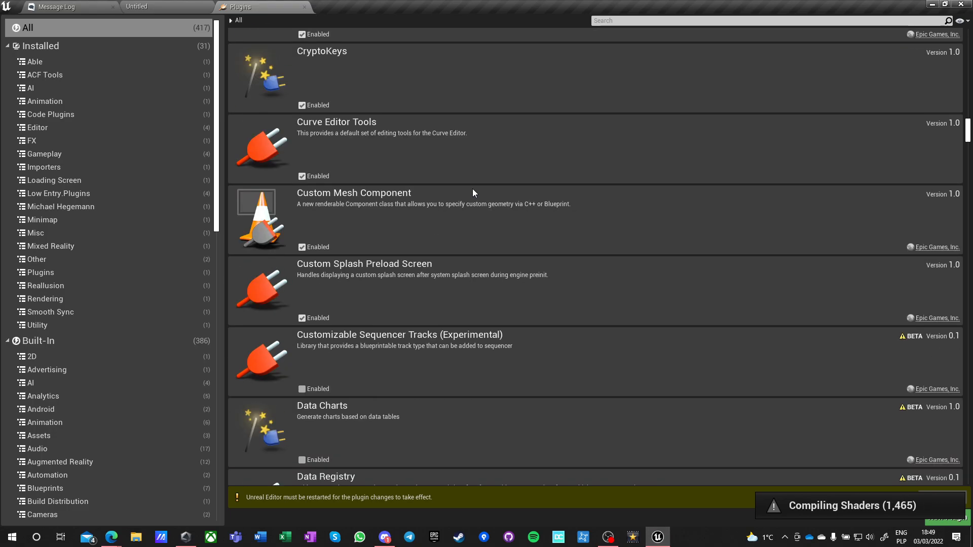
{"action": "scroll", "coordinate": [473, 191], "scroll_direction": "down", "scroll_amount": 2}
{"action": "scroll", "coordinate": [475, 193], "scroll_direction": "down", "scroll_amount": 3}
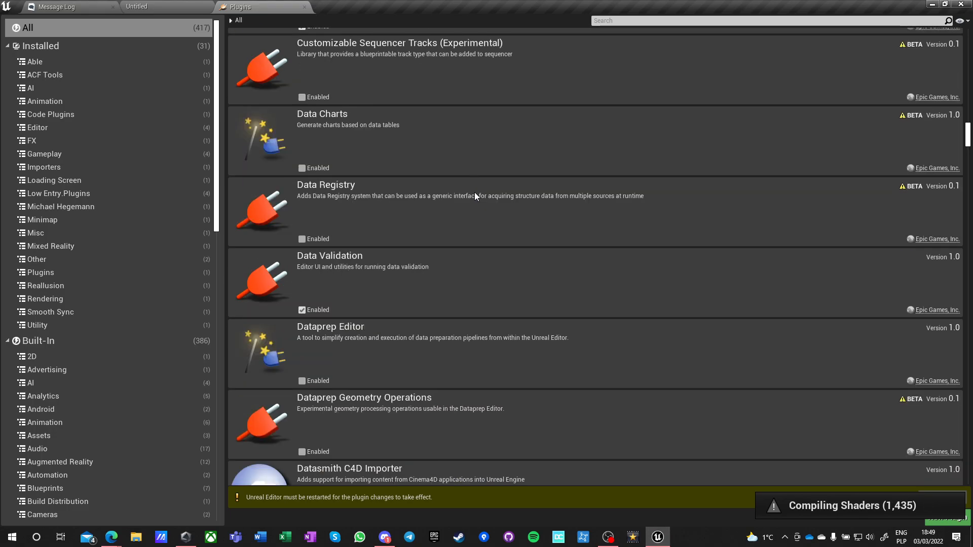
{"action": "scroll", "coordinate": [464, 211], "scroll_direction": "down", "scroll_amount": 1}
{"action": "scroll", "coordinate": [464, 211], "scroll_direction": "down", "scroll_amount": 6}
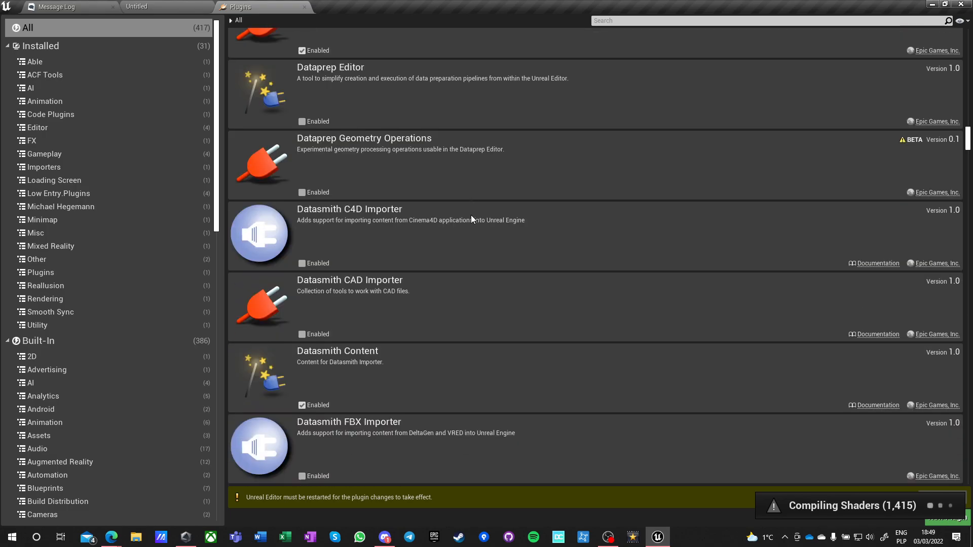
{"action": "scroll", "coordinate": [471, 218], "scroll_direction": "down", "scroll_amount": 5}
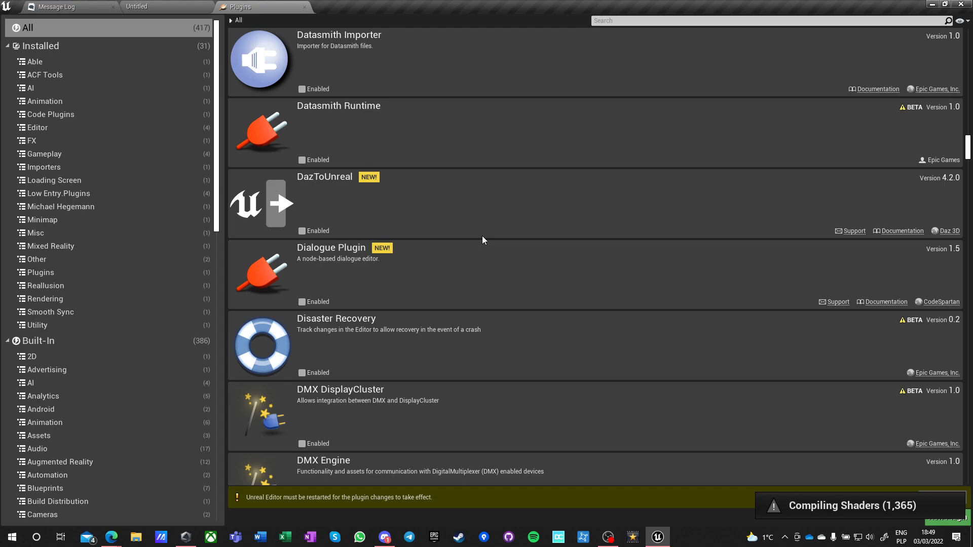
{"action": "scroll", "coordinate": [405, 210], "scroll_direction": "down", "scroll_amount": 1}
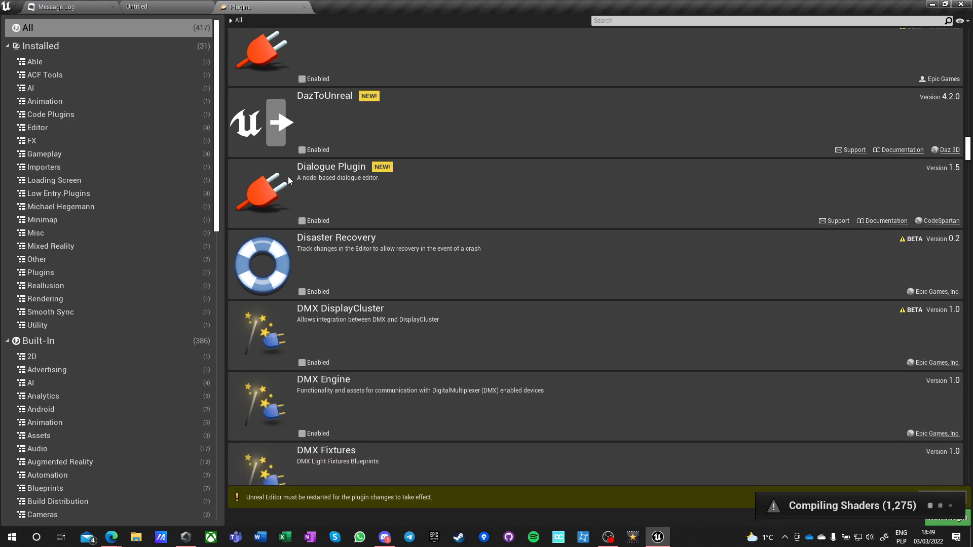
{"action": "scroll", "coordinate": [520, 211], "scroll_direction": "down", "scroll_amount": 1}
{"action": "scroll", "coordinate": [518, 211], "scroll_direction": "down", "scroll_amount": 1}
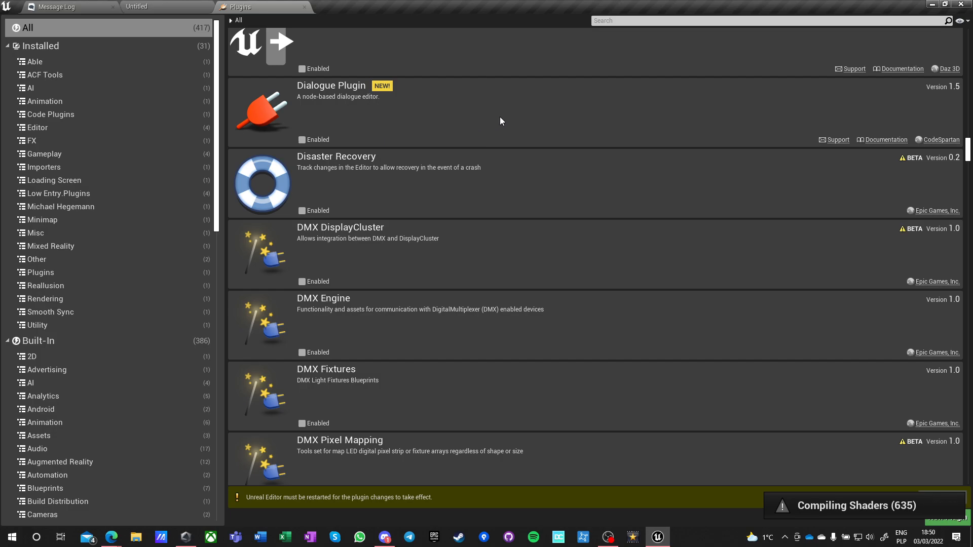
{"action": "scroll", "coordinate": [476, 127], "scroll_direction": "down", "scroll_amount": 3}
{"action": "scroll", "coordinate": [469, 137], "scroll_direction": "down", "scroll_amount": 10}
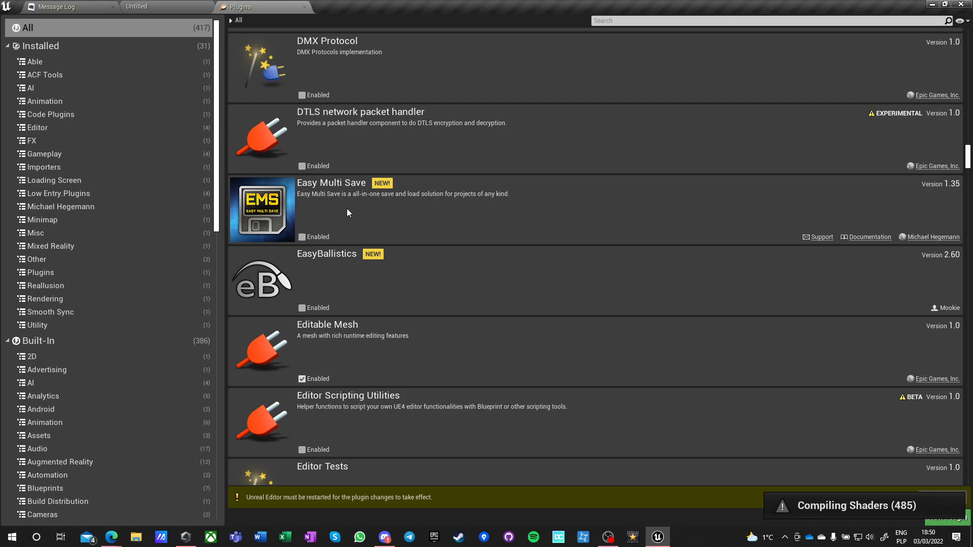
{"action": "scroll", "coordinate": [503, 203], "scroll_direction": "down", "scroll_amount": 2}
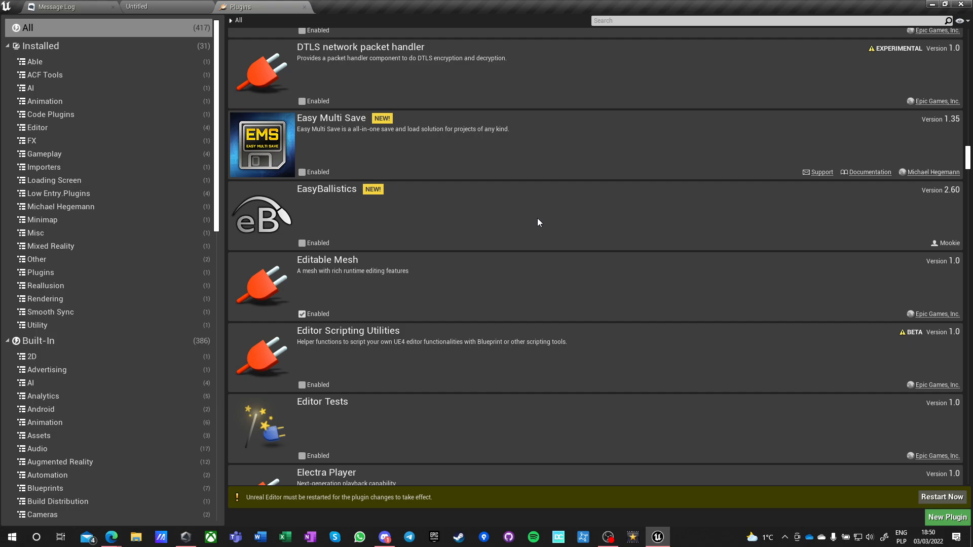
Enable the Electronic Nodes plugin in the list of all plugins.
{"action": "scroll", "coordinate": [532, 218], "scroll_direction": "down", "scroll_amount": 3}
{"action": "scroll", "coordinate": [526, 226], "scroll_direction": "down", "scroll_amount": 1}
{"action": "scroll", "coordinate": [523, 226], "scroll_direction": "down", "scroll_amount": 2}
{"action": "scroll", "coordinate": [320, 284], "scroll_direction": "down", "scroll_amount": 2}
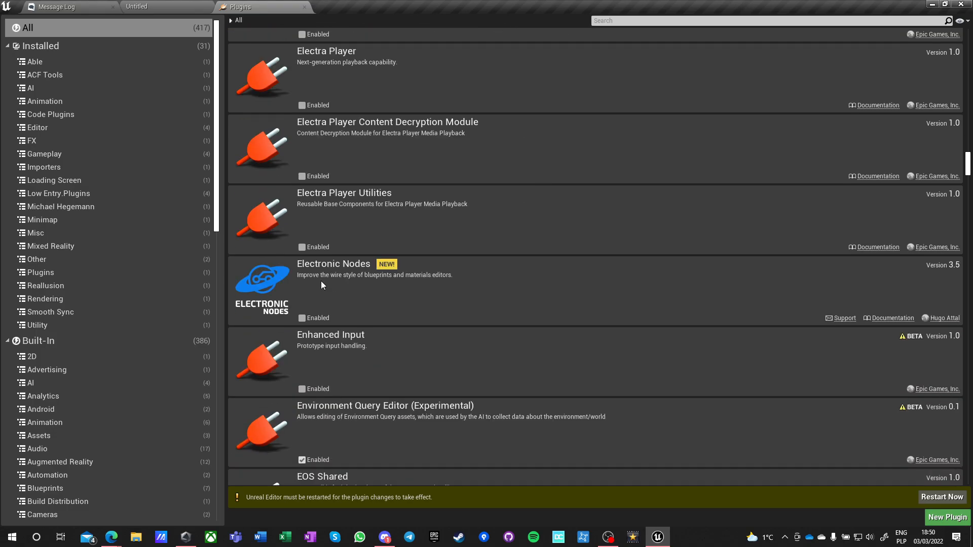
{"action": "left_click", "coordinate": [303, 319]}
Enable the beta Enhanced Input plugin and accept the beta warning.
{"action": "scroll", "coordinate": [524, 286], "scroll_direction": "down", "scroll_amount": 2}
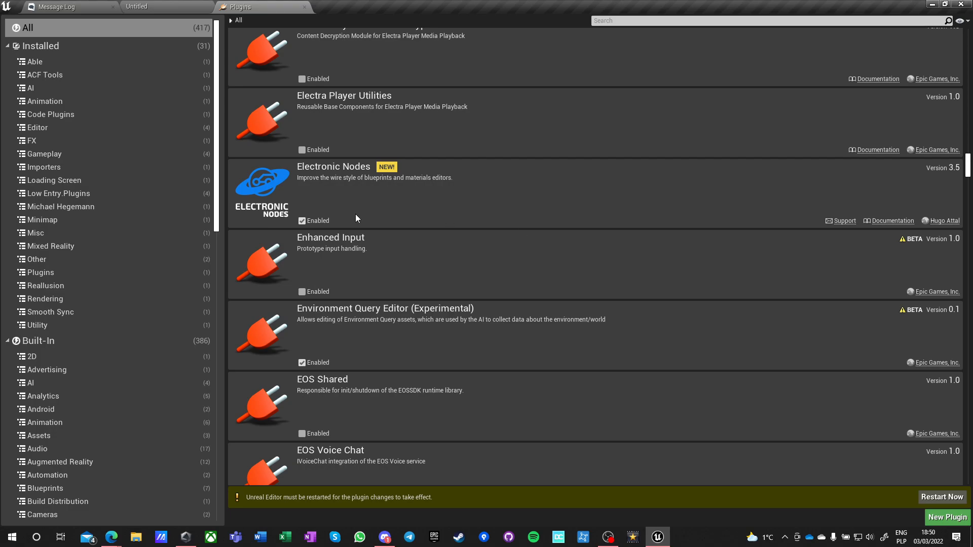
{"action": "left_click", "coordinate": [303, 292]}
{"action": "left_click", "coordinate": [549, 302]}
Look through the plugin list from Environment Query Editor past the EOS and Field System entries to FullBodyIK and Functional Testing Editor.
{"action": "scroll", "coordinate": [558, 261], "scroll_direction": "down", "scroll_amount": 1}
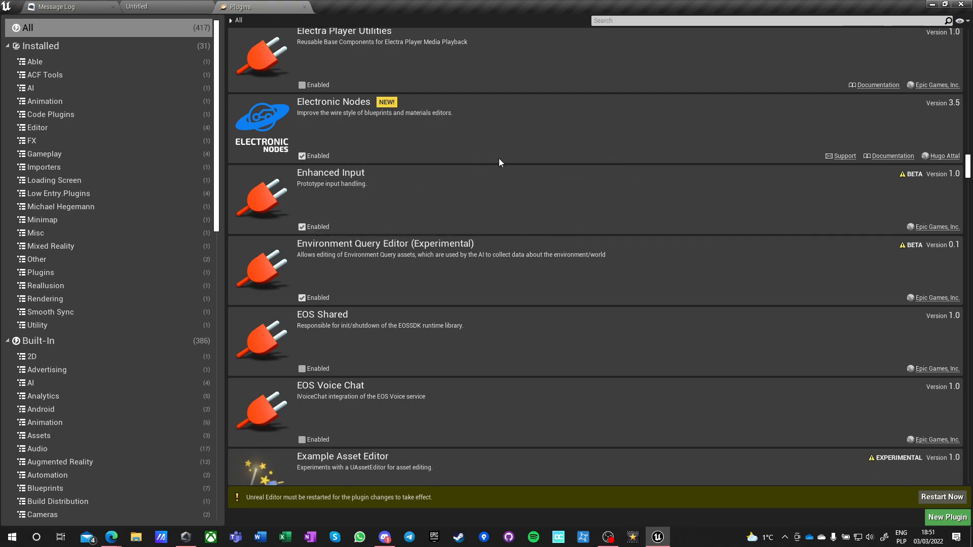
{"action": "scroll", "coordinate": [501, 241], "scroll_direction": "down", "scroll_amount": 1}
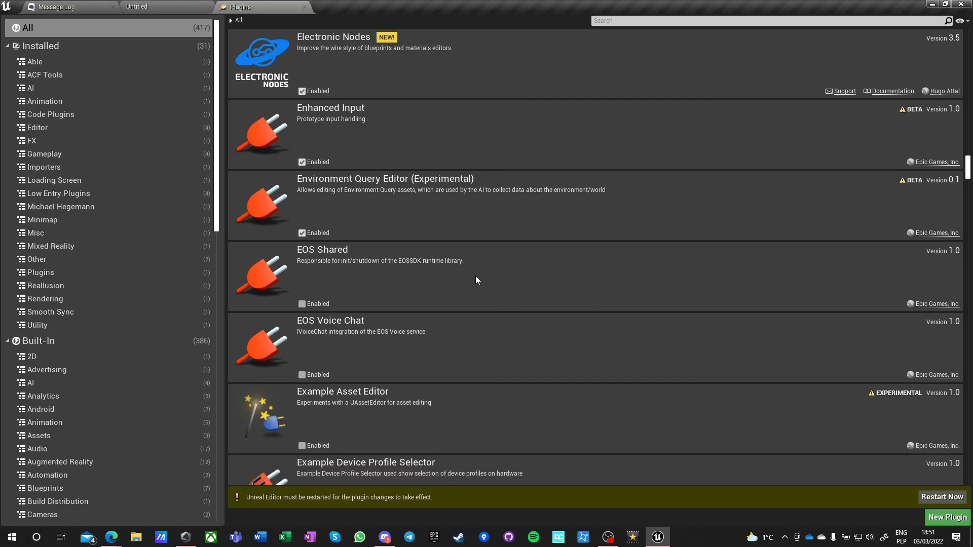
{"action": "scroll", "coordinate": [477, 279], "scroll_direction": "down", "scroll_amount": 4}
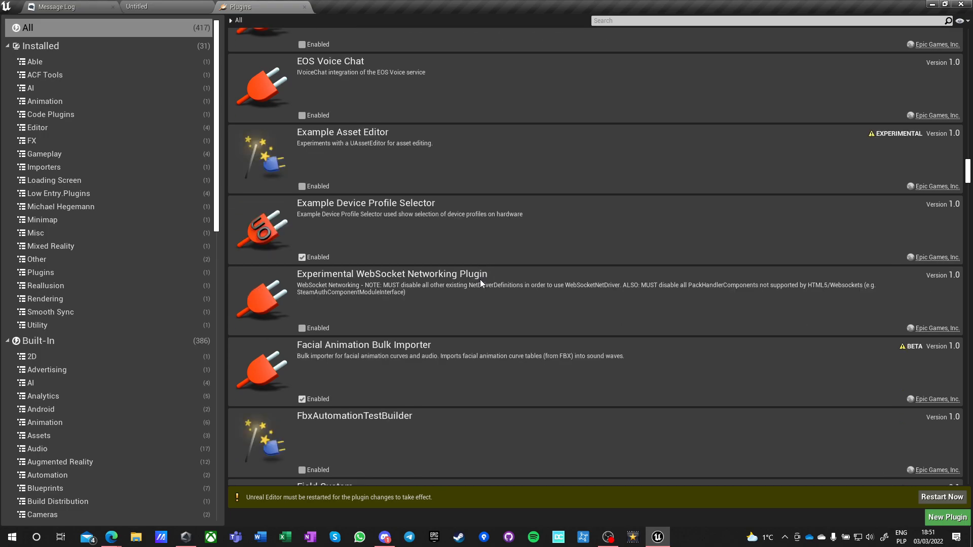
{"action": "scroll", "coordinate": [507, 286], "scroll_direction": "down", "scroll_amount": 2}
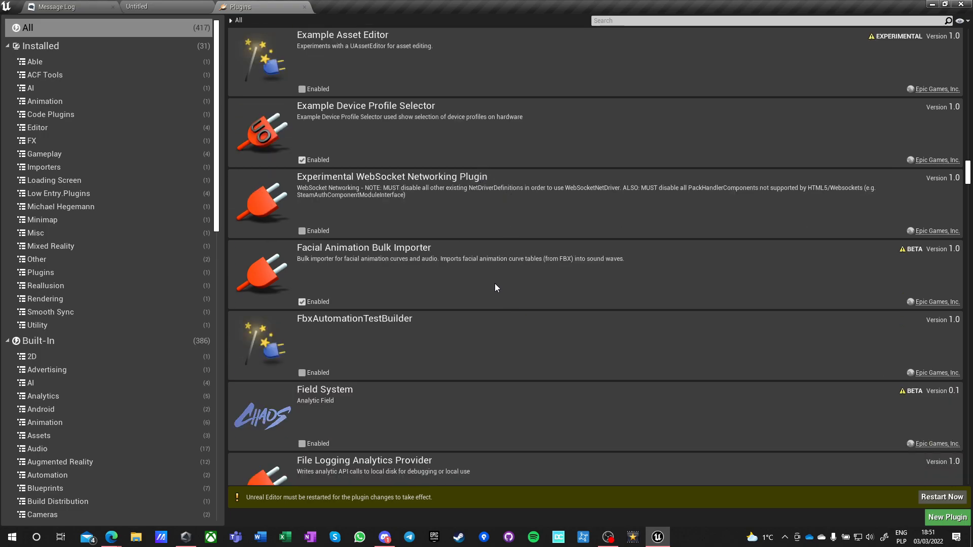
{"action": "scroll", "coordinate": [495, 287], "scroll_direction": "down", "scroll_amount": 1}
{"action": "scroll", "coordinate": [495, 287], "scroll_direction": "down", "scroll_amount": 1}
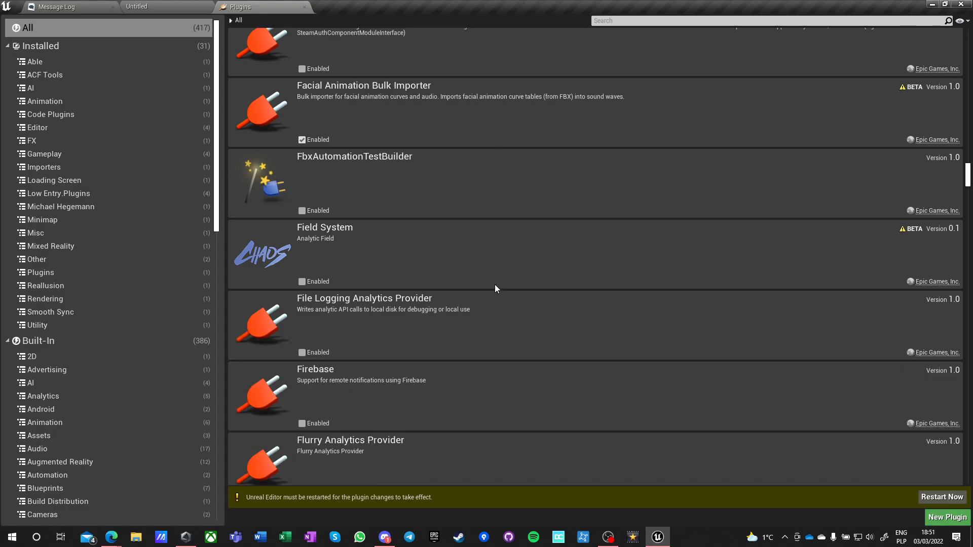
{"action": "scroll", "coordinate": [495, 288], "scroll_direction": "down", "scroll_amount": 1}
{"action": "scroll", "coordinate": [495, 288], "scroll_direction": "down", "scroll_amount": 1}
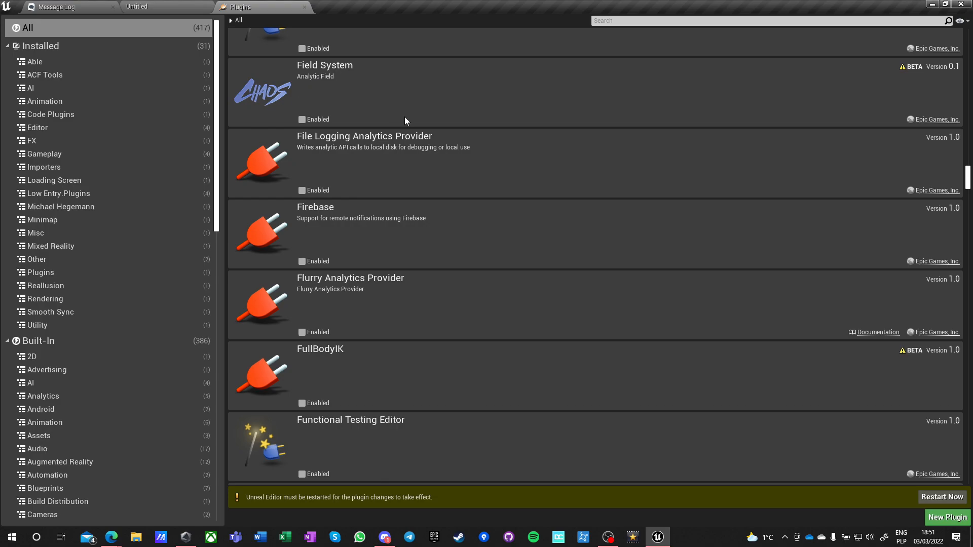
Enable the beta FullBodyIK plugin and accept the beta warning.
{"action": "scroll", "coordinate": [508, 258], "scroll_direction": "down", "scroll_amount": 2}
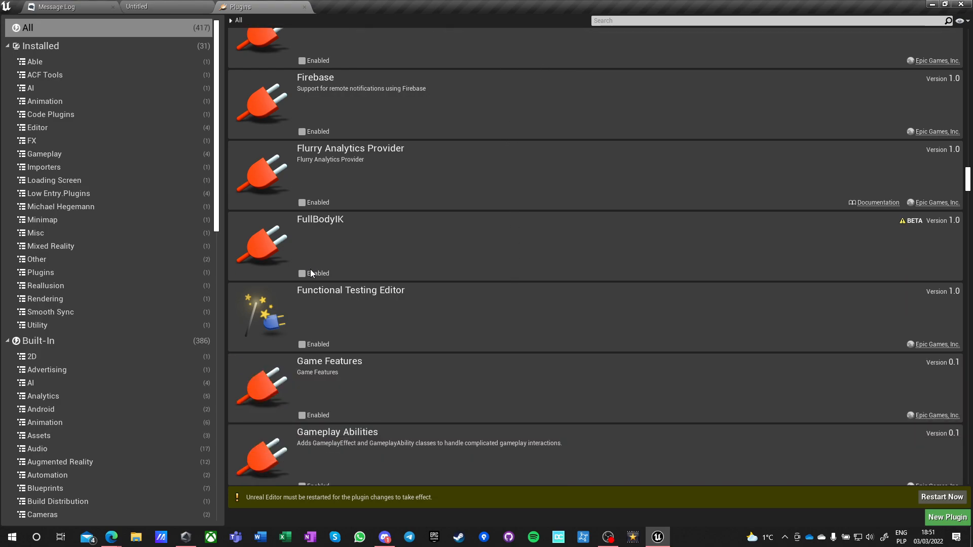
{"action": "left_click", "coordinate": [303, 274]}
{"action": "left_click", "coordinate": [568, 300]}
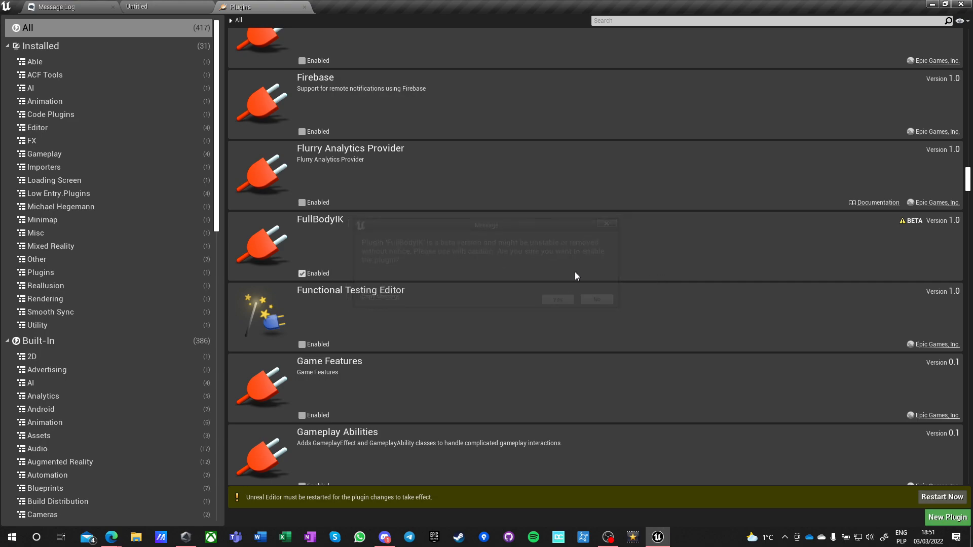
Look through the plugin list from Functional Testing Editor past the Gameplay, GAS Companion, Geometry and Google entries to Groom.
{"action": "scroll", "coordinate": [545, 266], "scroll_direction": "down", "scroll_amount": 2}
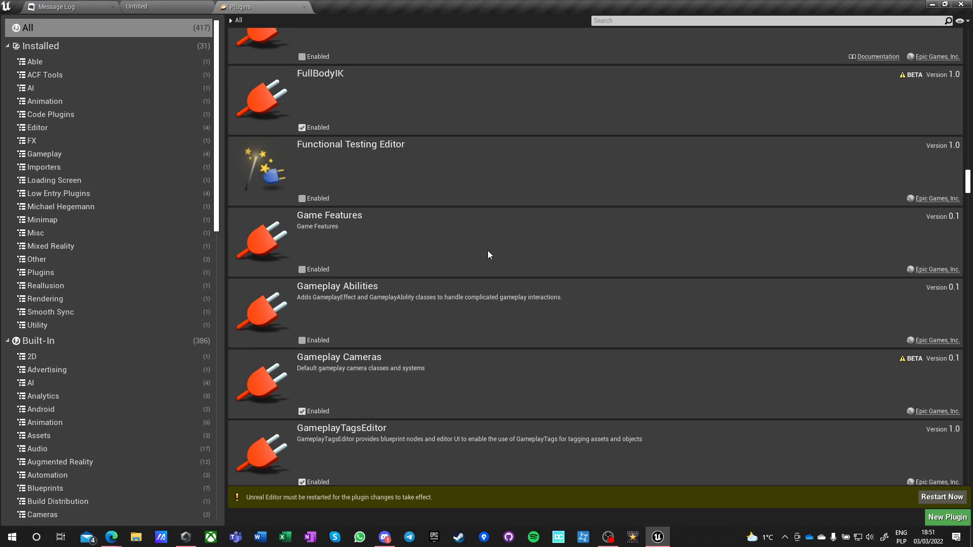
{"action": "scroll", "coordinate": [488, 254], "scroll_direction": "down", "scroll_amount": 3}
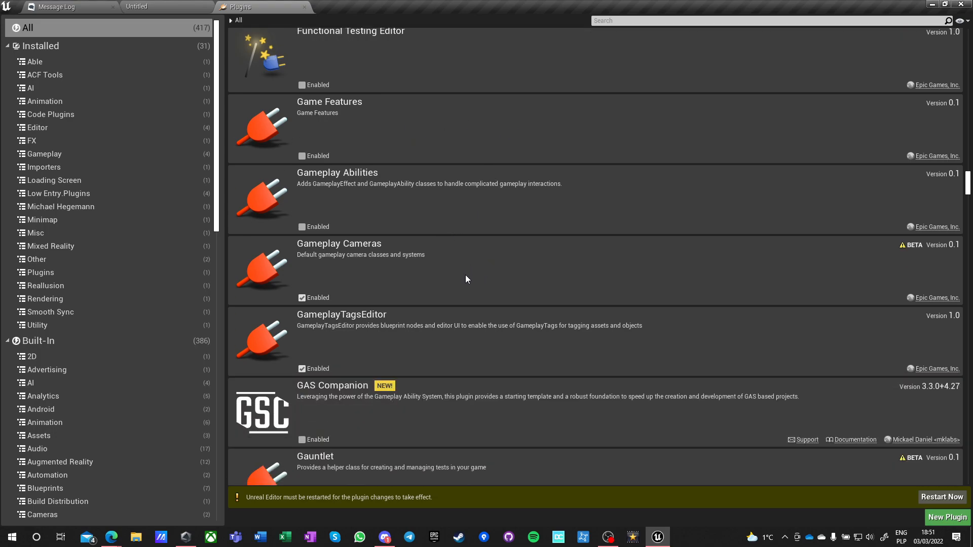
{"action": "scroll", "coordinate": [466, 275], "scroll_direction": "down", "scroll_amount": 2}
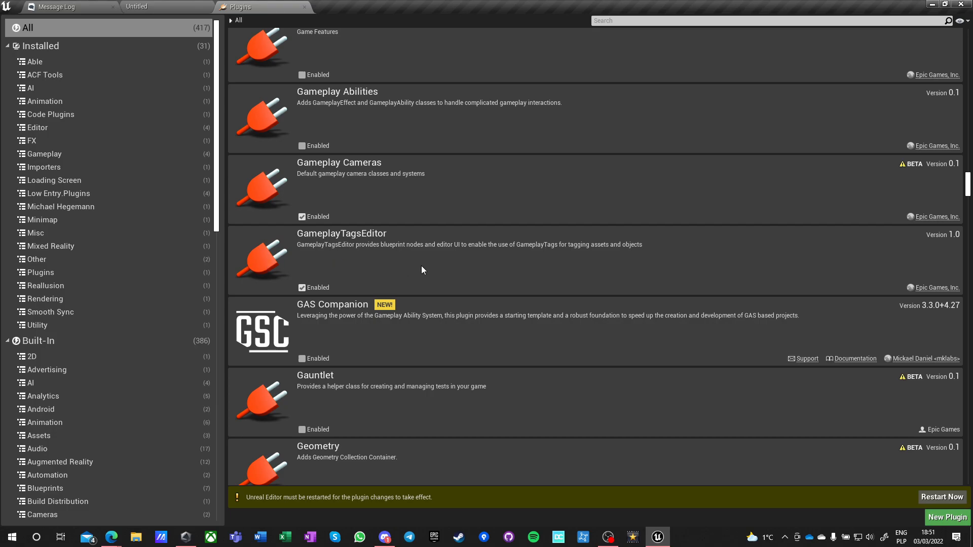
{"action": "scroll", "coordinate": [481, 272], "scroll_direction": "down", "scroll_amount": 1}
{"action": "scroll", "coordinate": [496, 286], "scroll_direction": "down", "scroll_amount": 1}
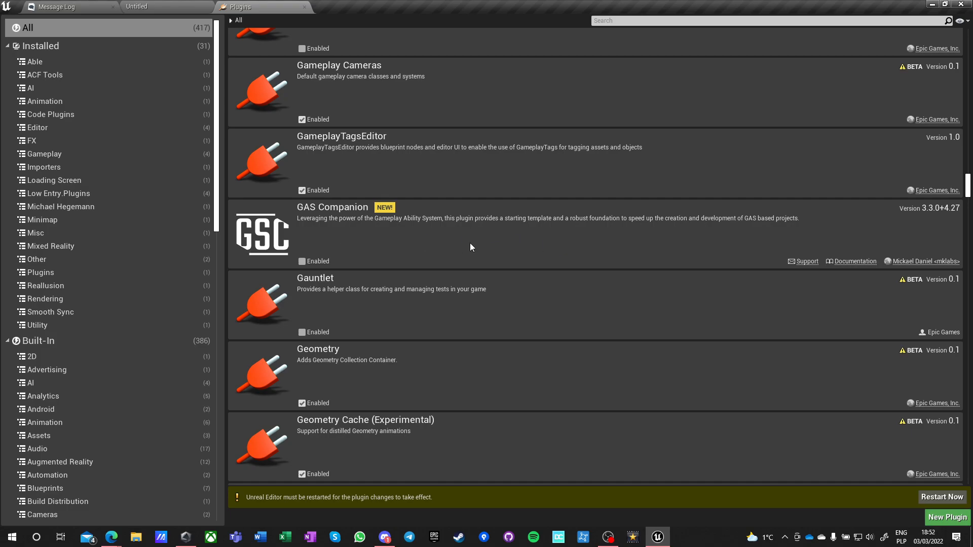
{"action": "scroll", "coordinate": [527, 243], "scroll_direction": "down", "scroll_amount": 3}
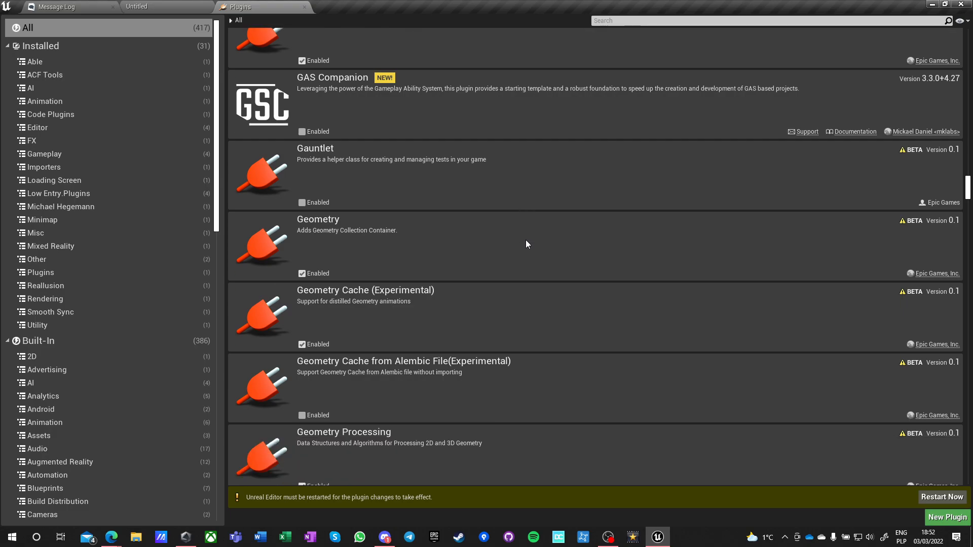
{"action": "scroll", "coordinate": [526, 245], "scroll_direction": "down", "scroll_amount": 1}
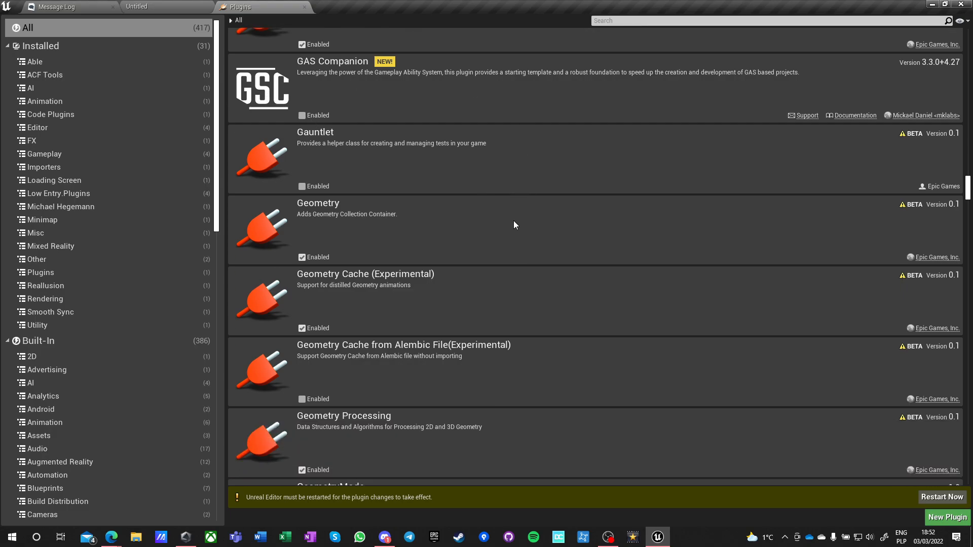
{"action": "scroll", "coordinate": [514, 231], "scroll_direction": "down", "scroll_amount": 5}
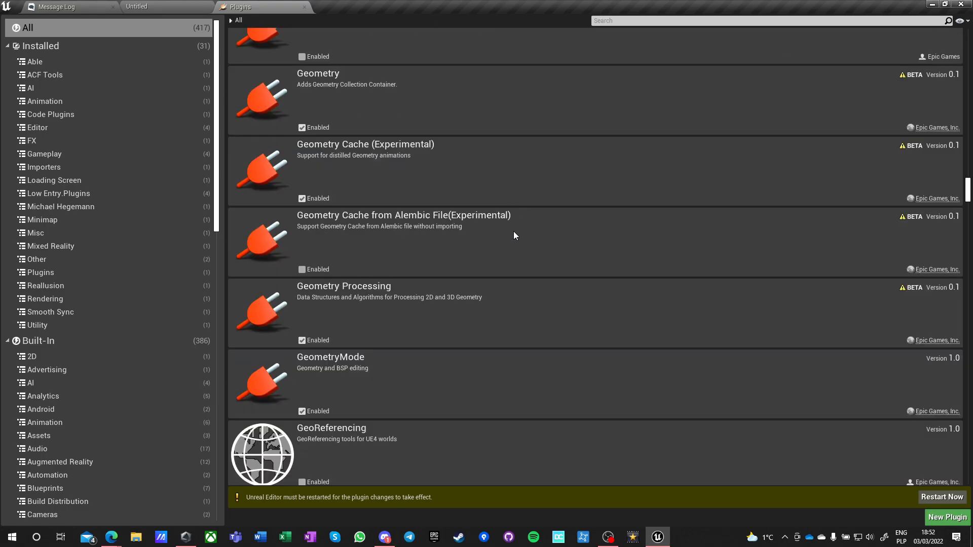
{"action": "scroll", "coordinate": [514, 235], "scroll_direction": "down", "scroll_amount": 2}
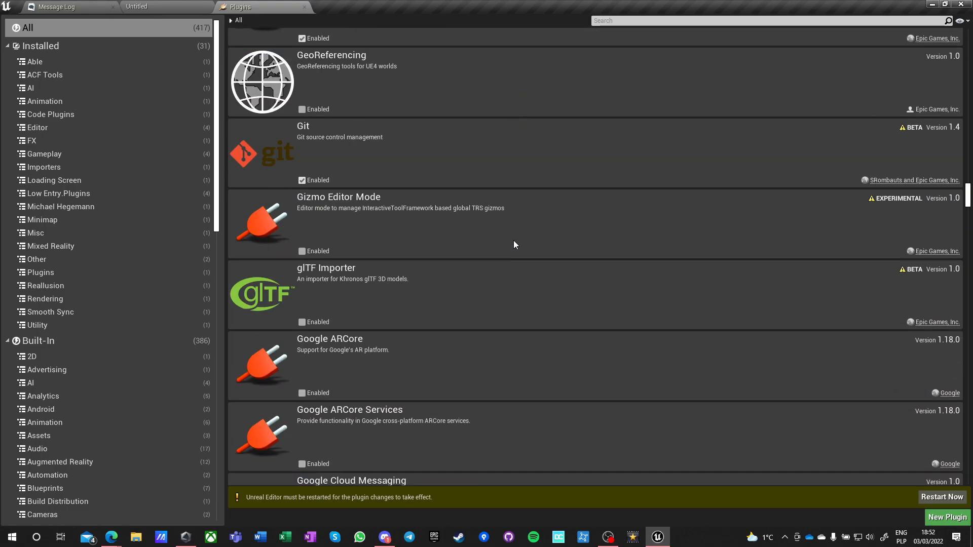
{"action": "scroll", "coordinate": [525, 262], "scroll_direction": "down", "scroll_amount": 8}
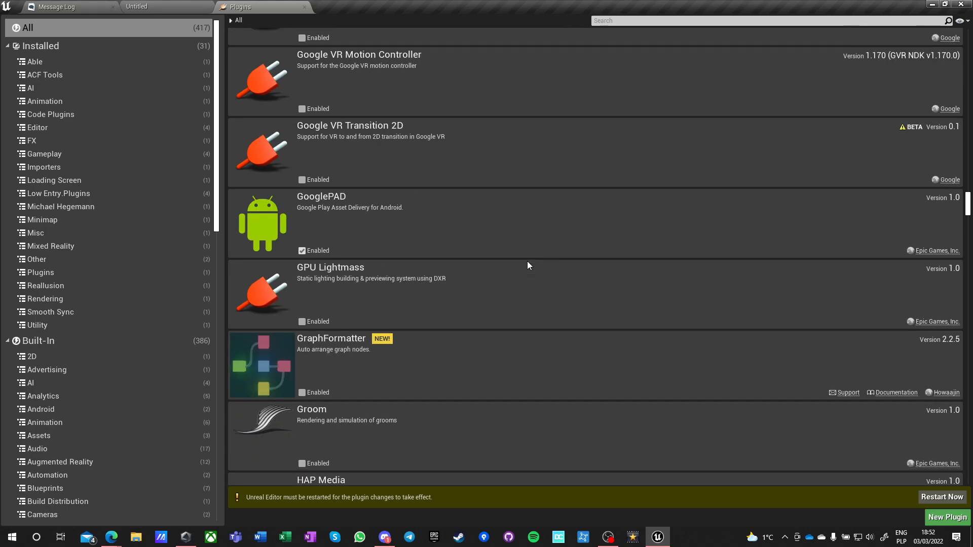
Enable the GPU Lightmass and GraphFormatter plugins in the list of all plugins.
{"action": "scroll", "coordinate": [527, 265], "scroll_direction": "down", "scroll_amount": 2}
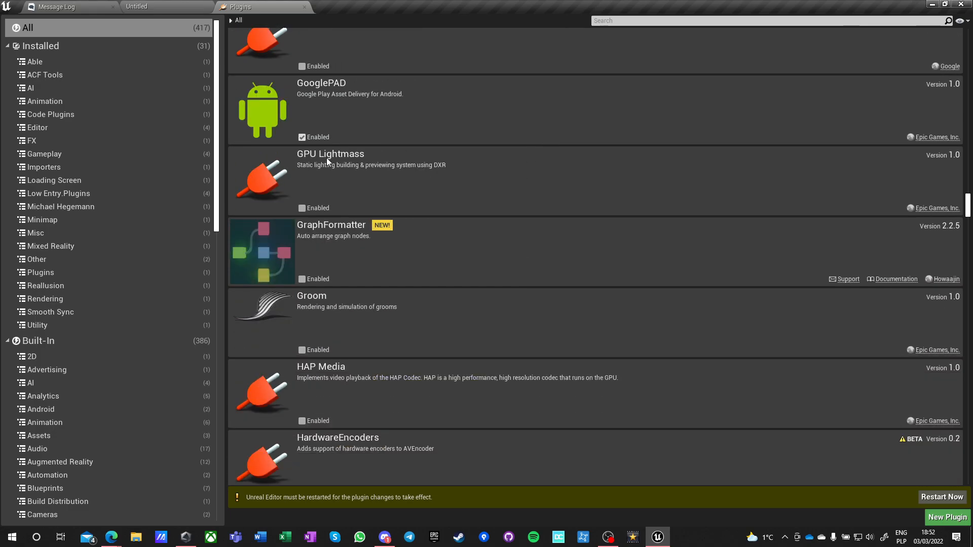
{"action": "left_click", "coordinate": [300, 208]}
{"action": "scroll", "coordinate": [537, 183], "scroll_direction": "down", "scroll_amount": 1}
{"action": "left_click", "coordinate": [302, 246]}
Look through the plugin list from HAP Media past the HoloLens, iClone Live Link and iOS entries to Journeyman's Minimap and KDevelop Integration.
{"action": "scroll", "coordinate": [520, 233], "scroll_direction": "down", "scroll_amount": 5}
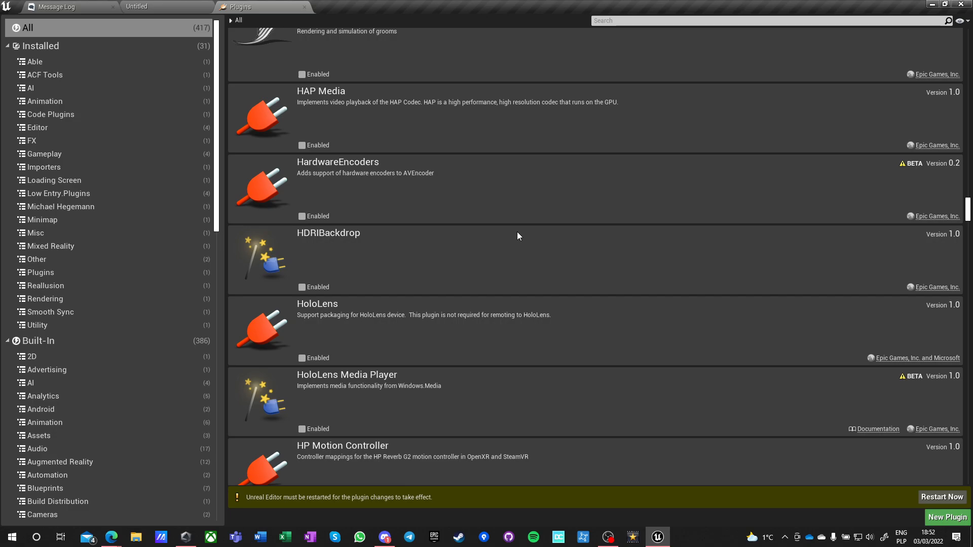
{"action": "scroll", "coordinate": [507, 231], "scroll_direction": "down", "scroll_amount": 3}
{"action": "scroll", "coordinate": [503, 224], "scroll_direction": "down", "scroll_amount": 5}
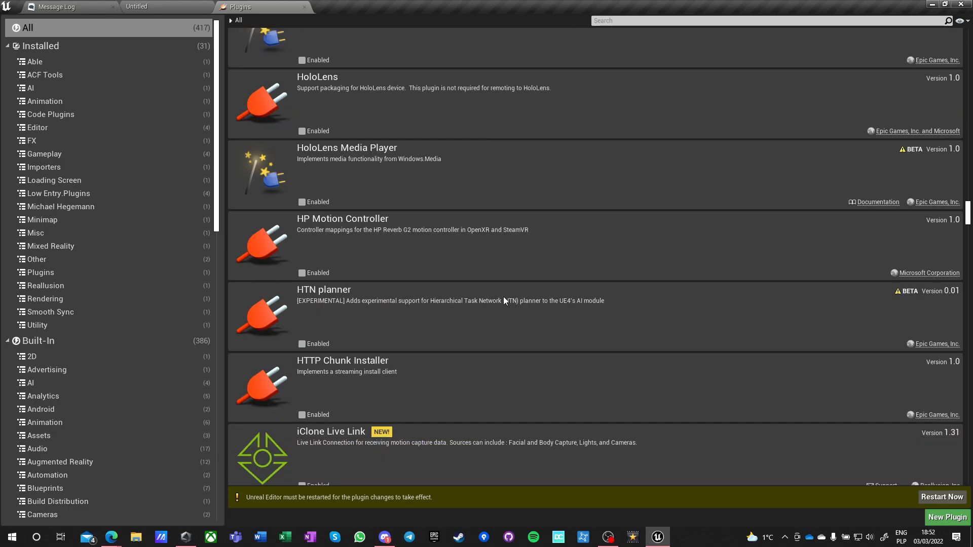
{"action": "scroll", "coordinate": [408, 291], "scroll_direction": "down", "scroll_amount": 4}
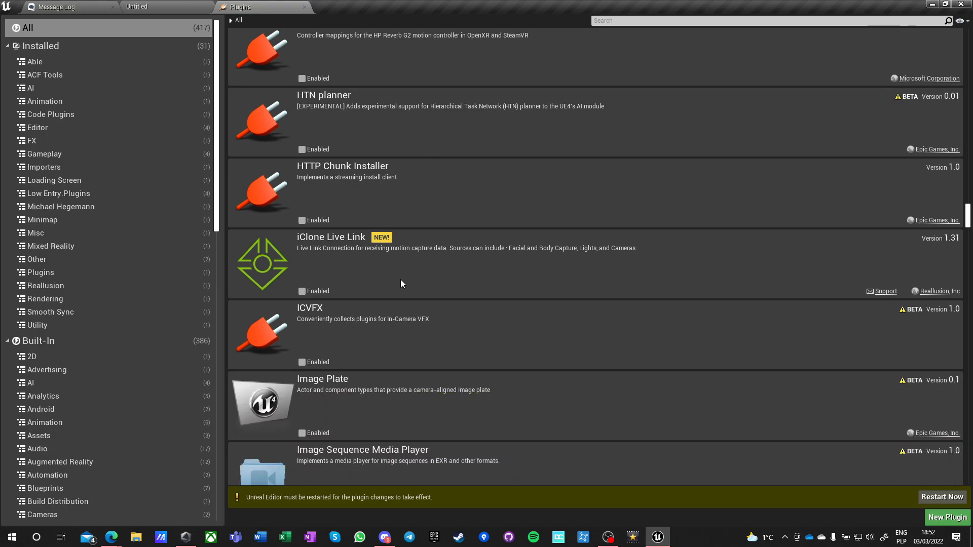
{"action": "scroll", "coordinate": [437, 156], "scroll_direction": "down", "scroll_amount": 2}
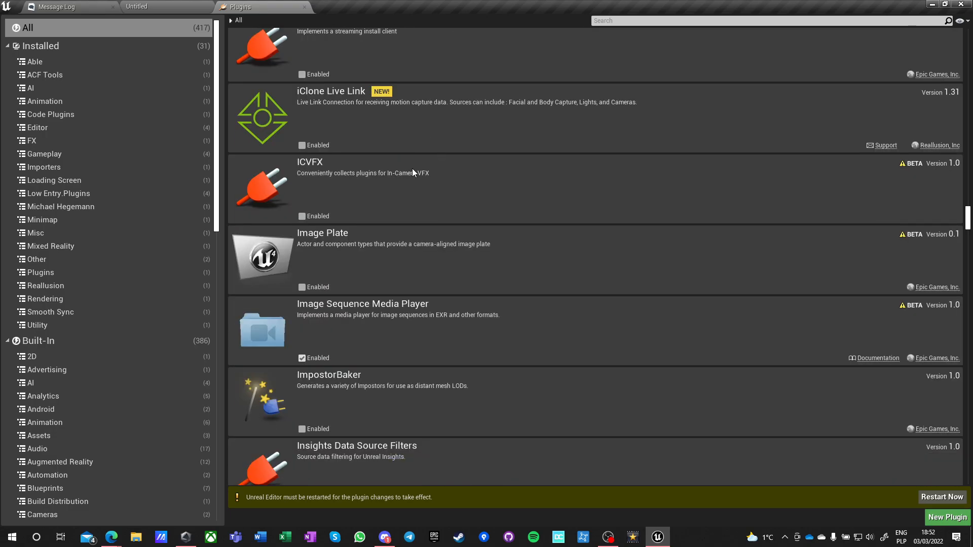
{"action": "scroll", "coordinate": [413, 175], "scroll_direction": "down", "scroll_amount": 5}
{"action": "scroll", "coordinate": [418, 199], "scroll_direction": "down", "scroll_amount": 2}
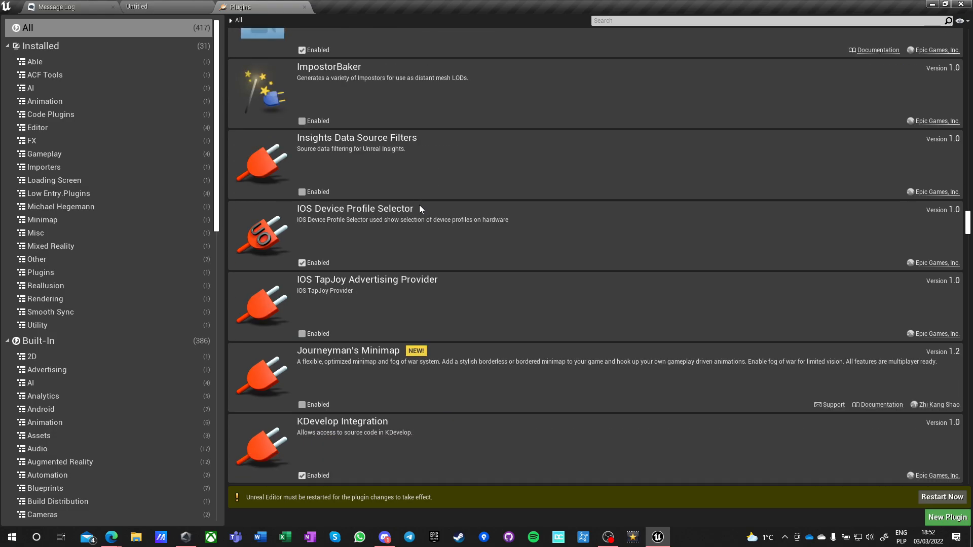
{"action": "scroll", "coordinate": [419, 209], "scroll_direction": "down", "scroll_amount": 2}
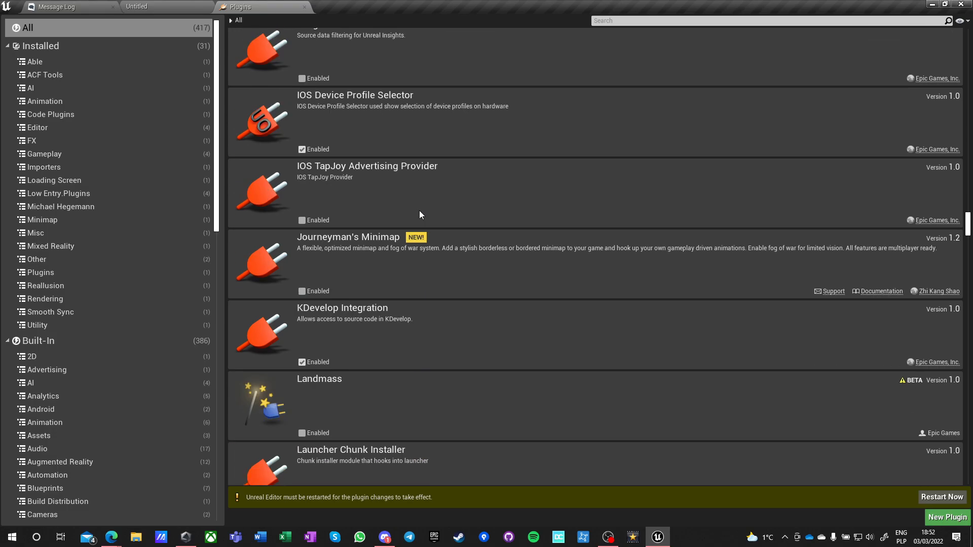
Enable the beta Landmass plugin and accept the beta warning.
{"action": "scroll", "coordinate": [419, 215], "scroll_direction": "down", "scroll_amount": 4}
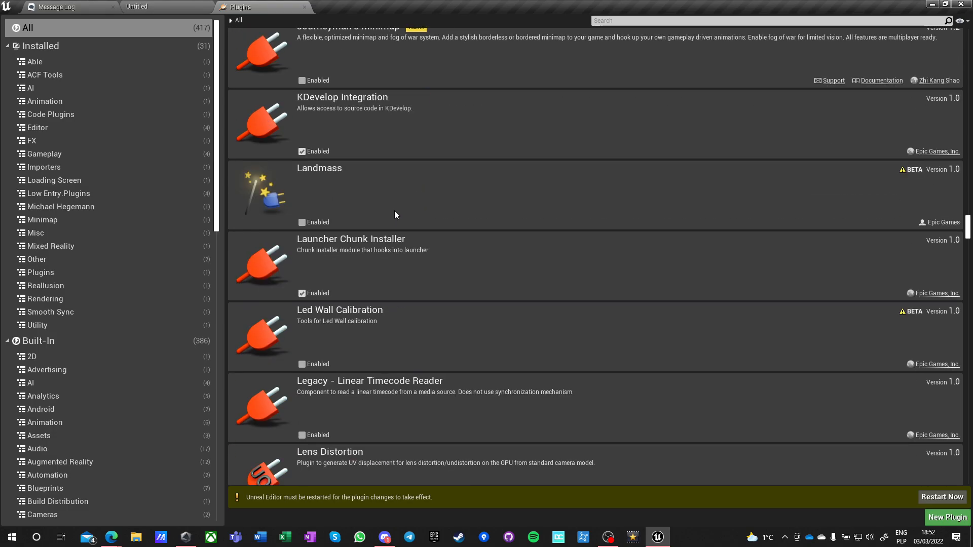
{"action": "left_click", "coordinate": [302, 223]}
{"action": "left_click", "coordinate": [561, 301]}
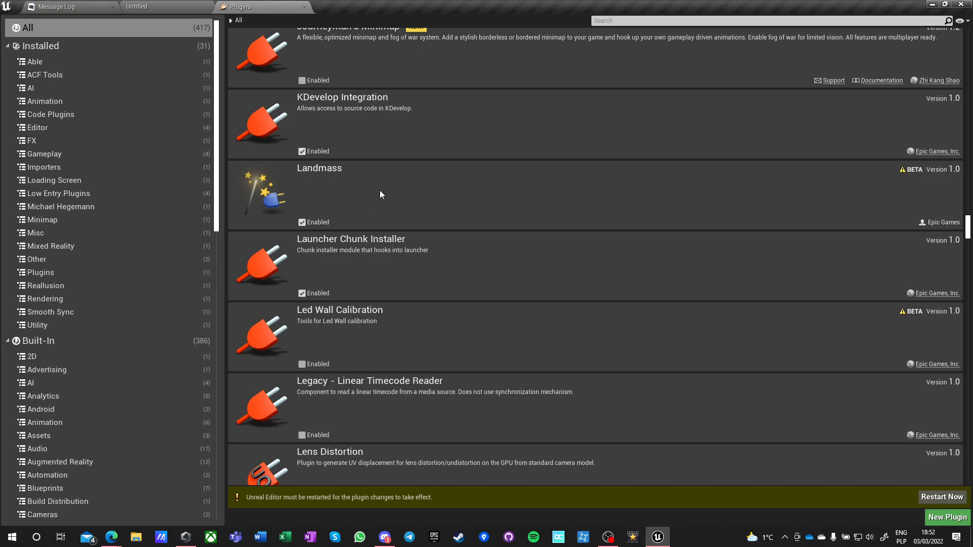
Look through the plugin list from Launcher Chunk Installer past the Lightnings, Linux and Live Link entries to Logic Driver Lite.
{"action": "scroll", "coordinate": [371, 201], "scroll_direction": "down", "scroll_amount": 3}
{"action": "scroll", "coordinate": [379, 239], "scroll_direction": "down", "scroll_amount": 8}
{"action": "scroll", "coordinate": [379, 239], "scroll_direction": "up", "scroll_amount": 10}
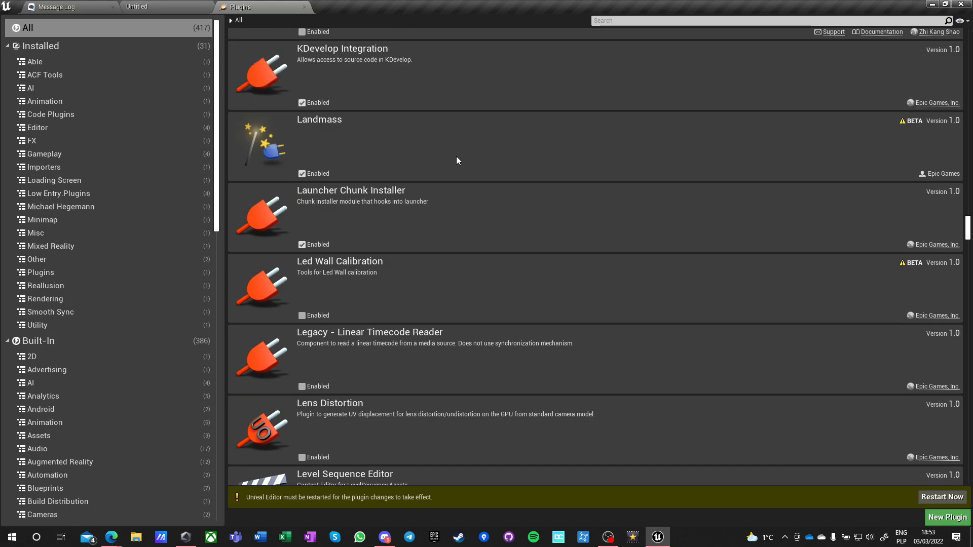
{"action": "scroll", "coordinate": [442, 146], "scroll_direction": "down", "scroll_amount": 2}
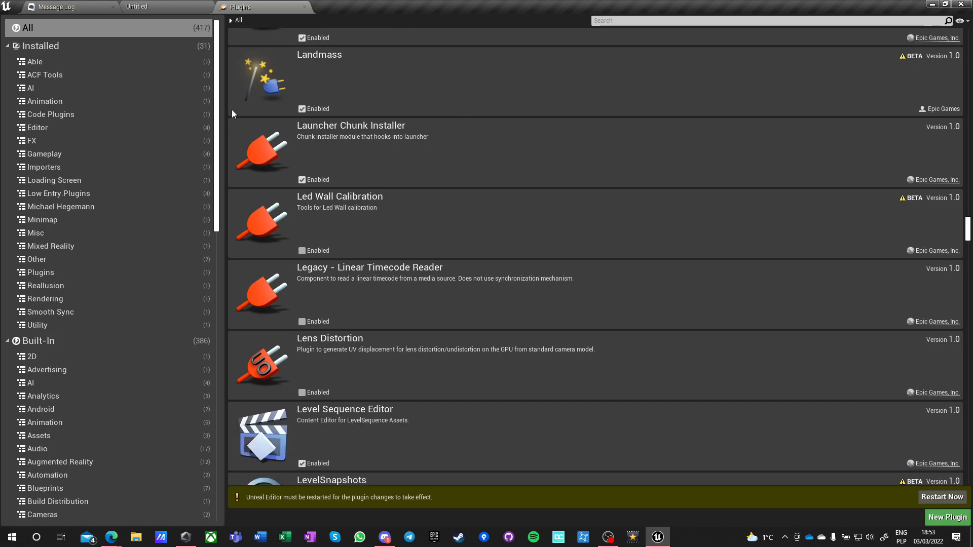
{"action": "scroll", "coordinate": [394, 230], "scroll_direction": "down", "scroll_amount": 10}
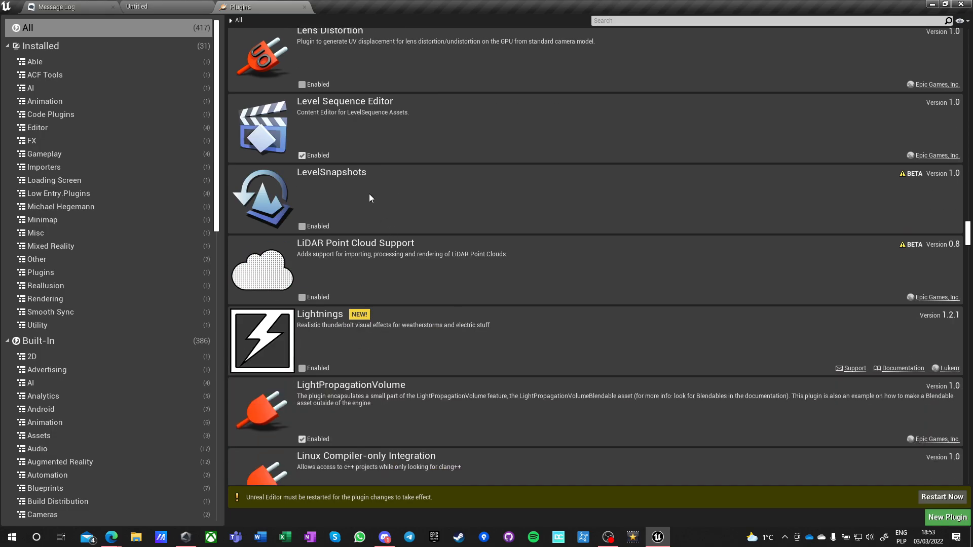
{"action": "scroll", "coordinate": [355, 216], "scroll_direction": "down", "scroll_amount": 3}
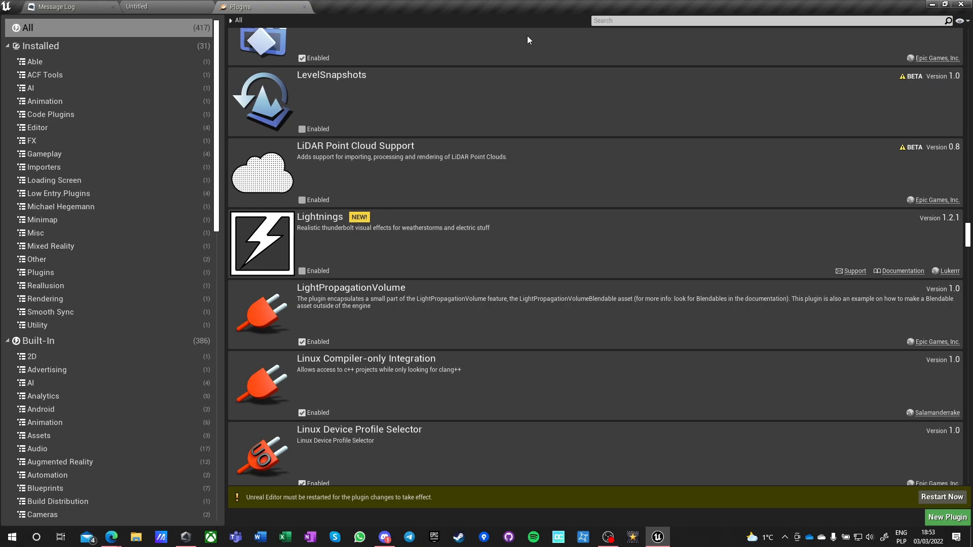
{"action": "mouse_move", "coordinate": [112, 539]}
{"action": "scroll", "coordinate": [619, 124], "scroll_direction": "down", "scroll_amount": 2}
{"action": "scroll", "coordinate": [557, 182], "scroll_direction": "down", "scroll_amount": 2}
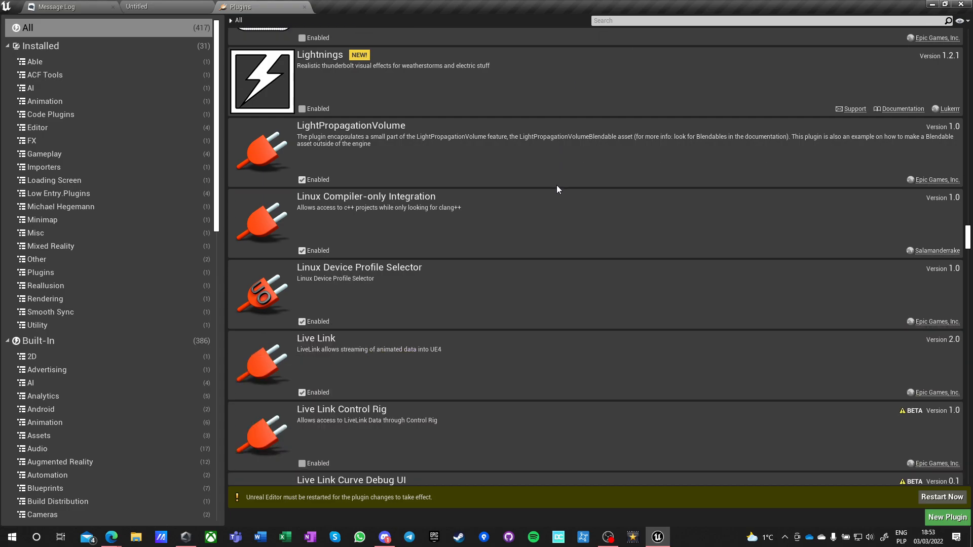
{"action": "scroll", "coordinate": [552, 193], "scroll_direction": "down", "scroll_amount": 8}
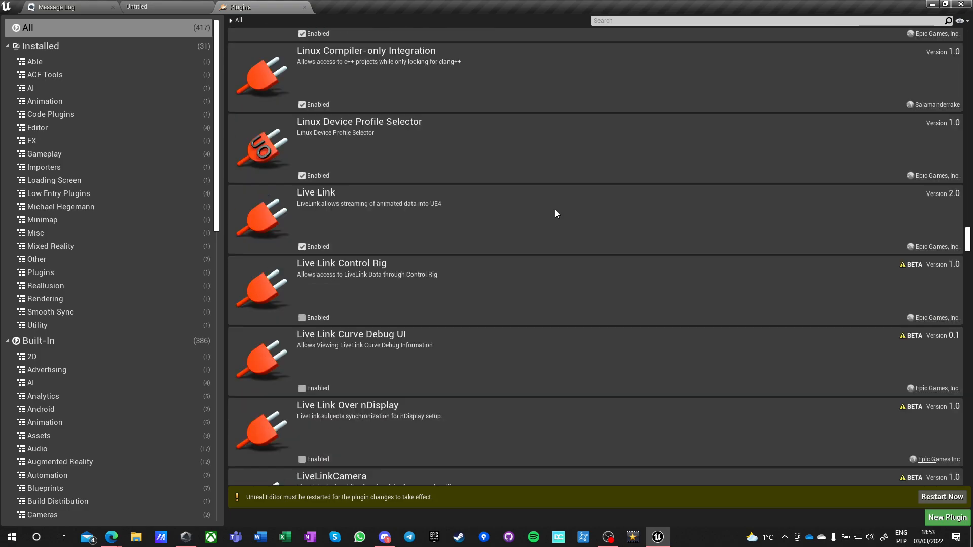
{"action": "scroll", "coordinate": [558, 231], "scroll_direction": "down", "scroll_amount": 3}
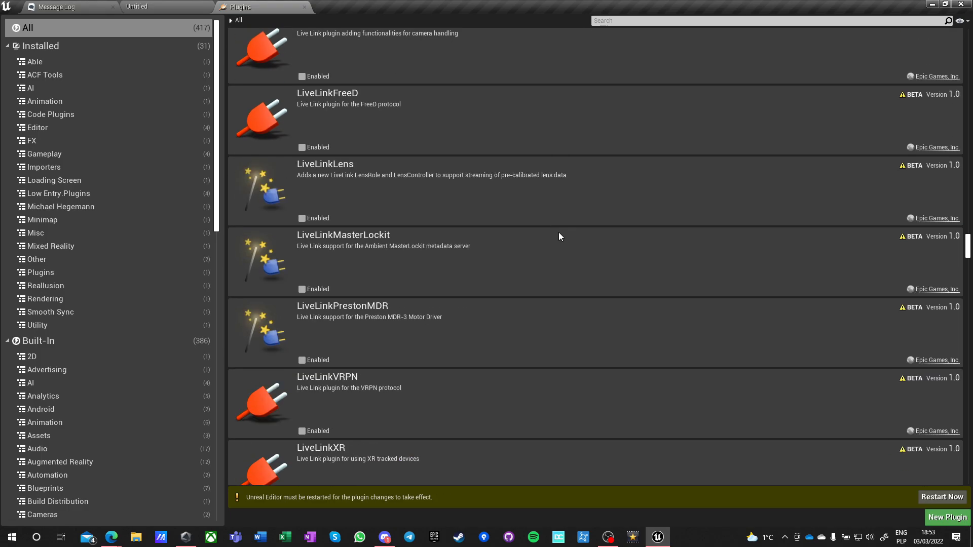
{"action": "scroll", "coordinate": [558, 232], "scroll_direction": "down", "scroll_amount": 4}
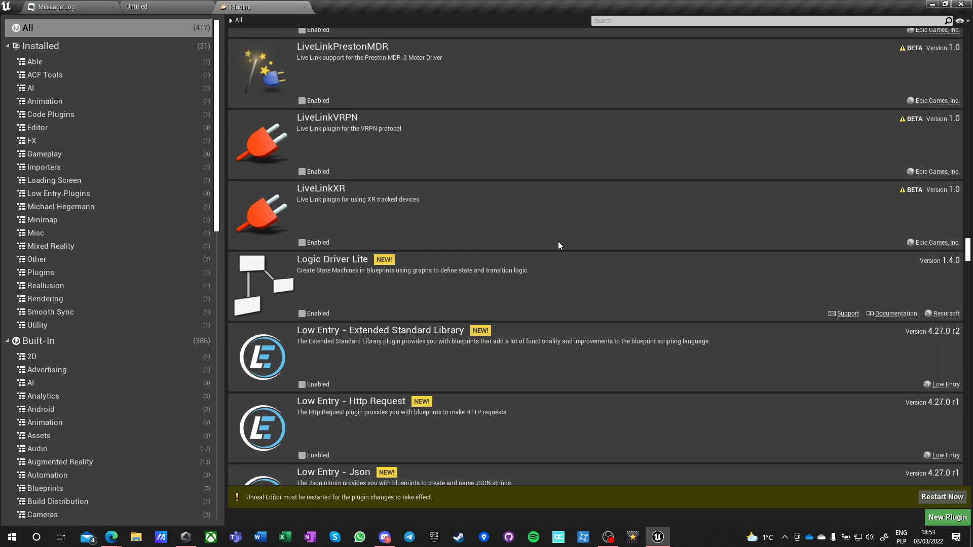
Enable the Low Entry - Extended Standard Library plugin.
{"action": "scroll", "coordinate": [559, 246], "scroll_direction": "down", "scroll_amount": 2}
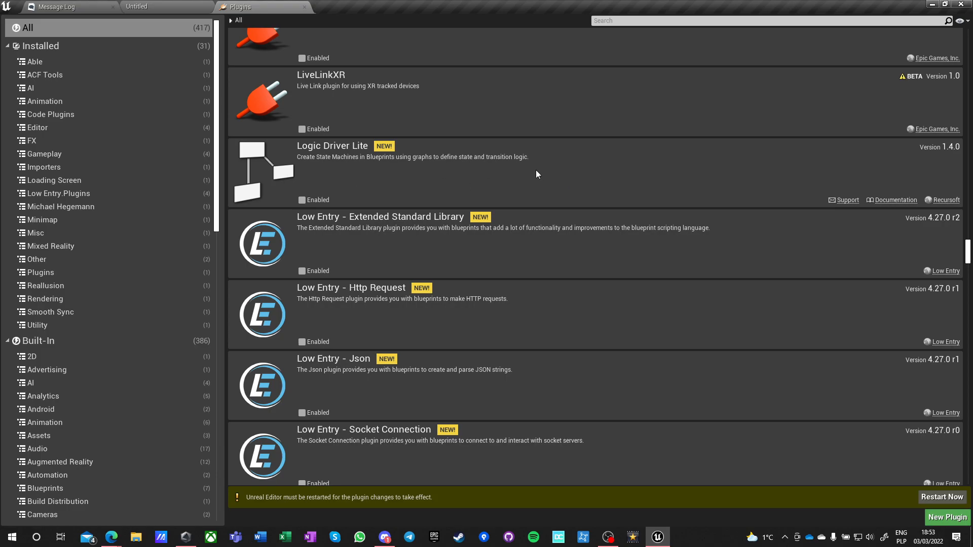
{"action": "scroll", "coordinate": [546, 171], "scroll_direction": "down", "scroll_amount": 1}
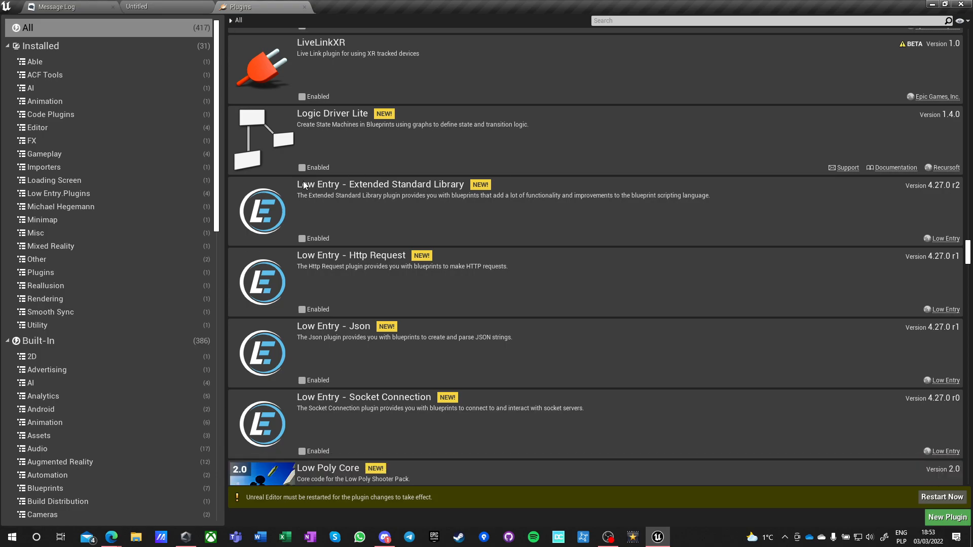
{"action": "left_click", "coordinate": [302, 239]}
Look through the plugin list from Low Entry - Http Request past the Magic Leap and Media entries to Mixed Reality Capture Framework.
{"action": "scroll", "coordinate": [557, 208], "scroll_direction": "down", "scroll_amount": 3}
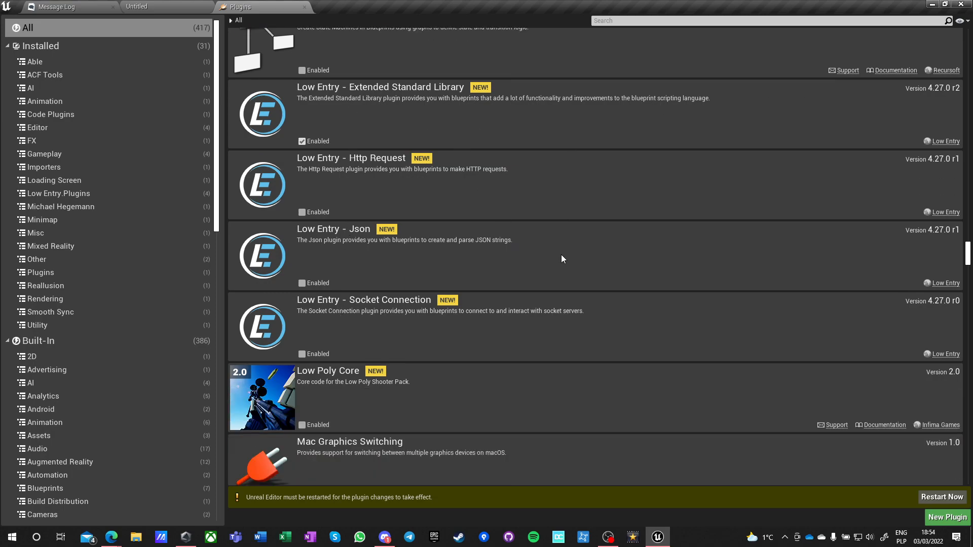
{"action": "scroll", "coordinate": [563, 260], "scroll_direction": "down", "scroll_amount": 7}
{"action": "scroll", "coordinate": [581, 261], "scroll_direction": "down", "scroll_amount": 3}
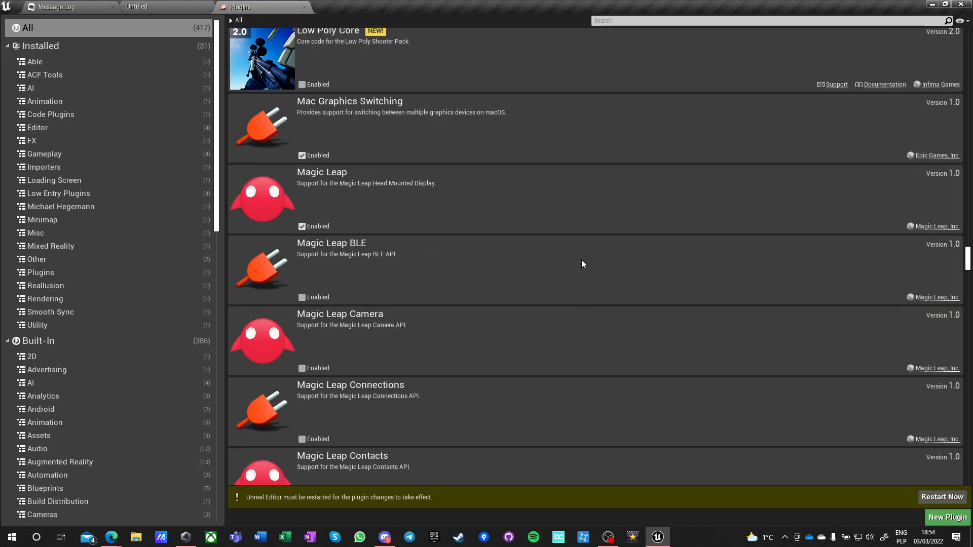
{"action": "scroll", "coordinate": [582, 261], "scroll_direction": "down", "scroll_amount": 7}
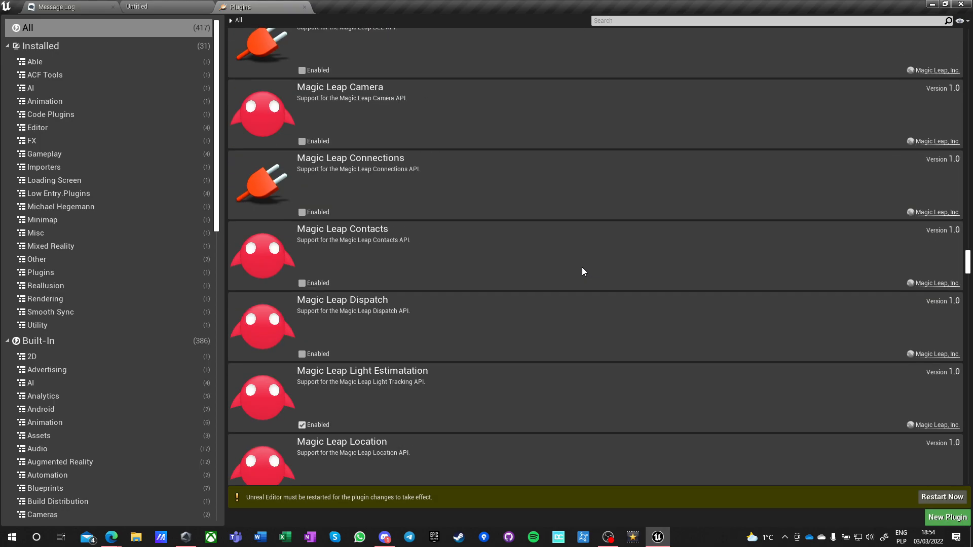
{"action": "scroll", "coordinate": [582, 271], "scroll_direction": "down", "scroll_amount": 15}
{"action": "scroll", "coordinate": [582, 276], "scroll_direction": "down", "scroll_amount": 14}
{"action": "scroll", "coordinate": [580, 274], "scroll_direction": "down", "scroll_amount": 16}
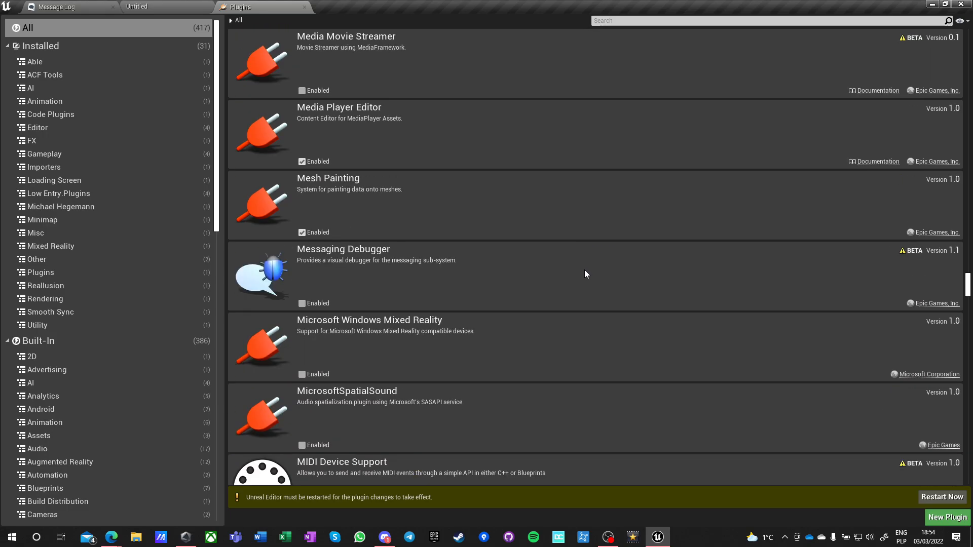
{"action": "scroll", "coordinate": [587, 274], "scroll_direction": "down", "scroll_amount": 4}
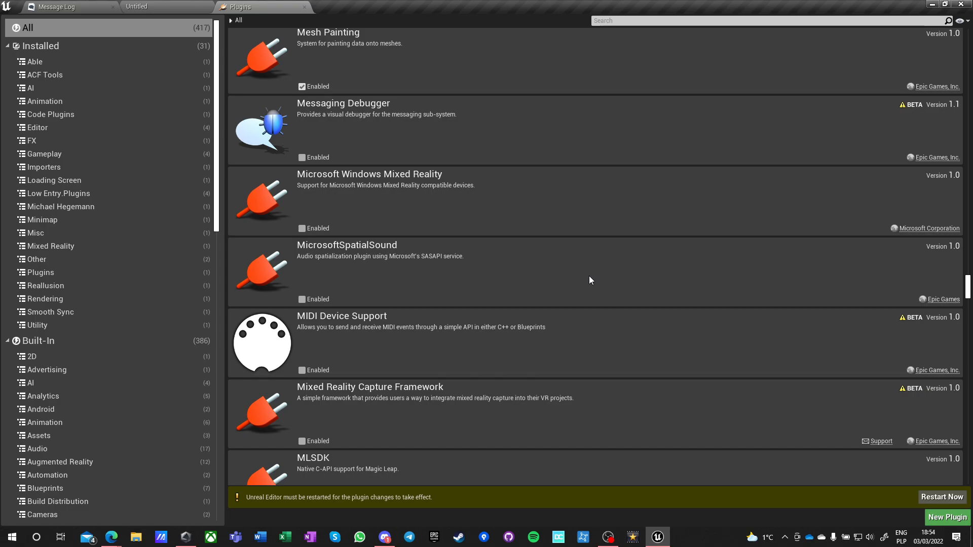
Look through the plugin list from Mixed Reality Capture Framework past the Mobile, Movie Render Queue and nDisplay entries to Network Prediction.
{"action": "scroll", "coordinate": [589, 279], "scroll_direction": "down", "scroll_amount": 4}
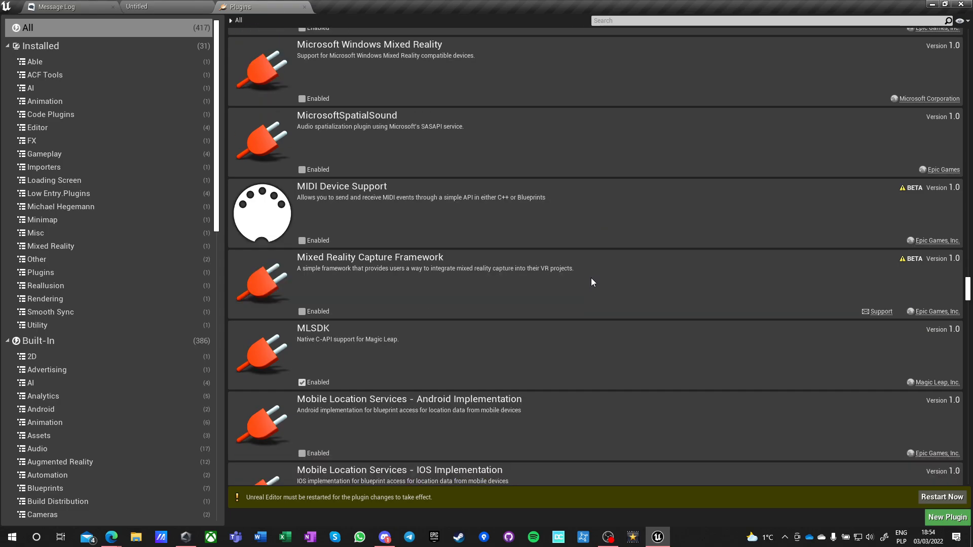
{"action": "scroll", "coordinate": [591, 279], "scroll_direction": "down", "scroll_amount": 3}
{"action": "scroll", "coordinate": [592, 282], "scroll_direction": "down", "scroll_amount": 3}
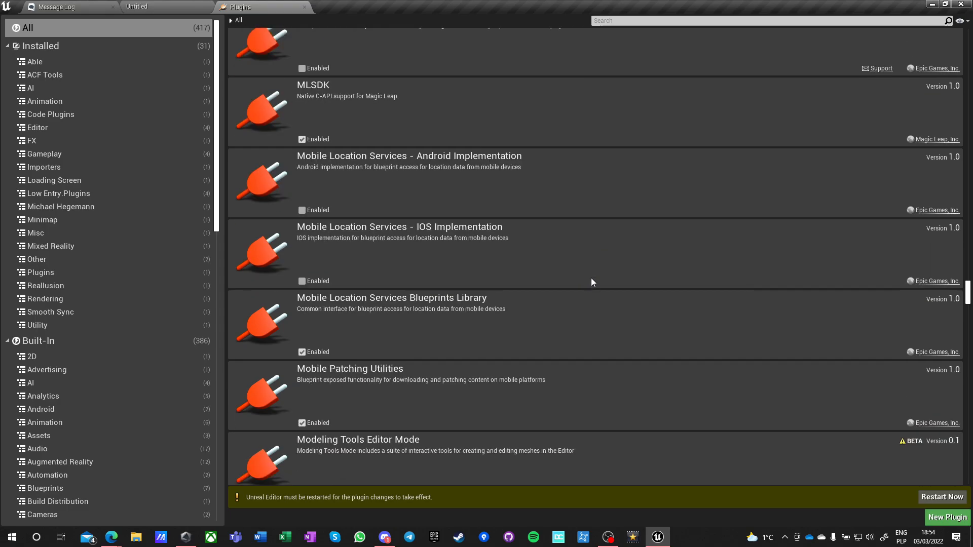
{"action": "scroll", "coordinate": [591, 280], "scroll_direction": "down", "scroll_amount": 6}
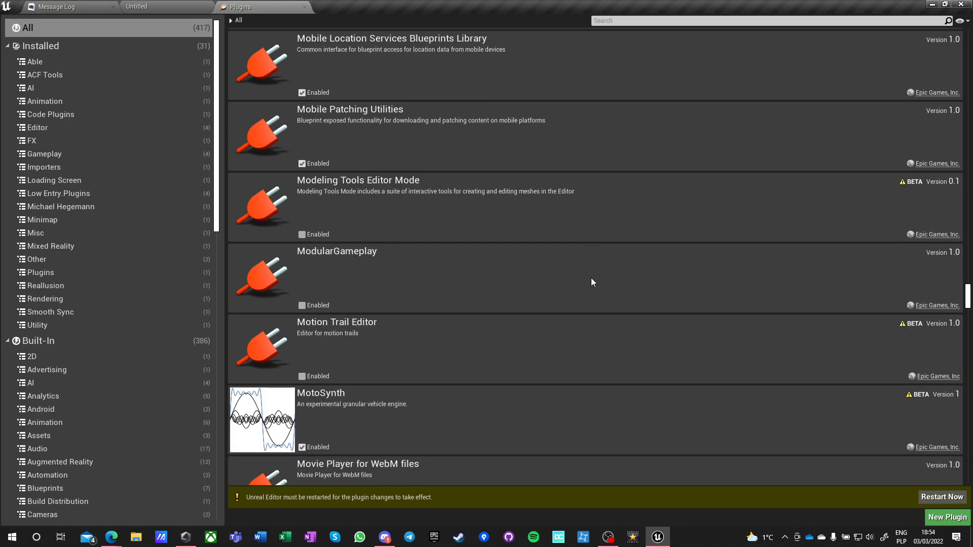
{"action": "scroll", "coordinate": [539, 276], "scroll_direction": "down", "scroll_amount": 2}
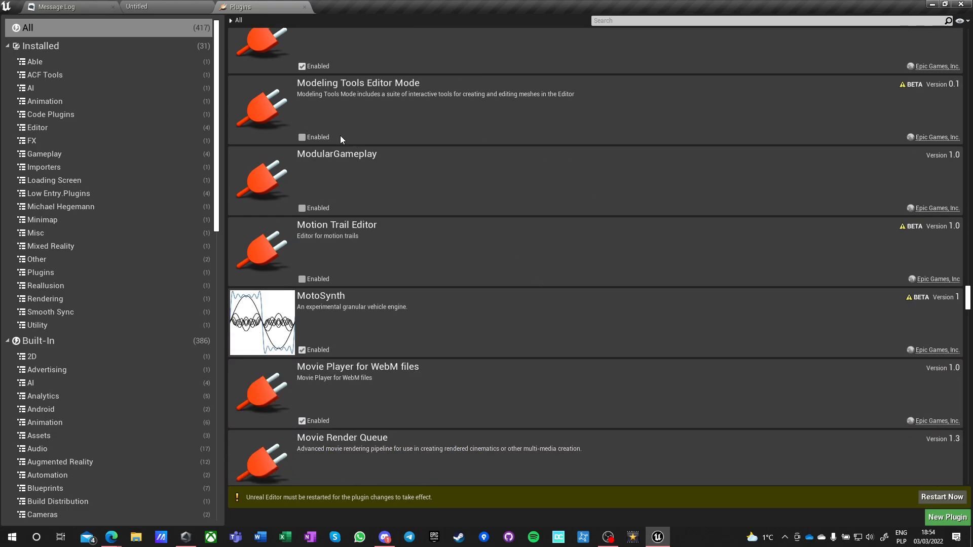
{"action": "scroll", "coordinate": [564, 198], "scroll_direction": "down", "scroll_amount": 2}
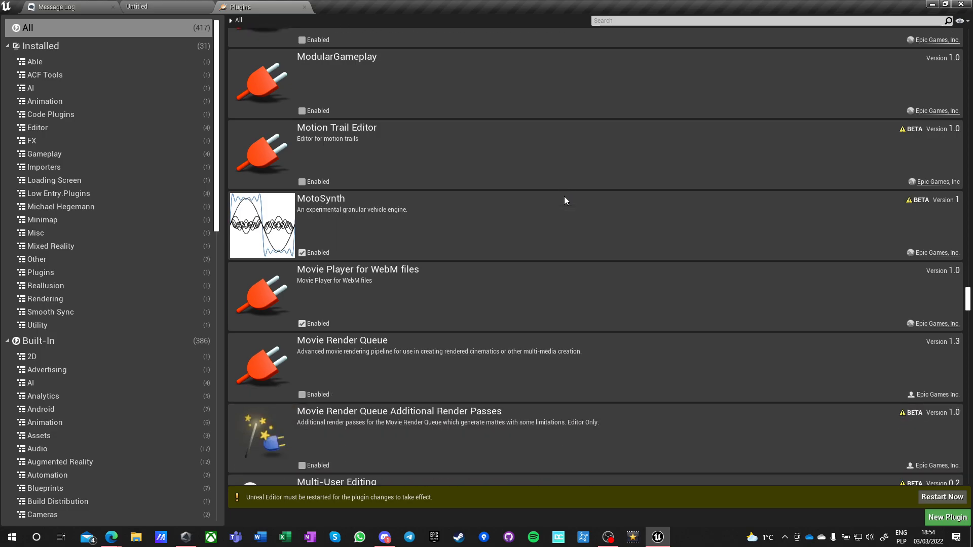
{"action": "scroll", "coordinate": [564, 197], "scroll_direction": "down", "scroll_amount": 4}
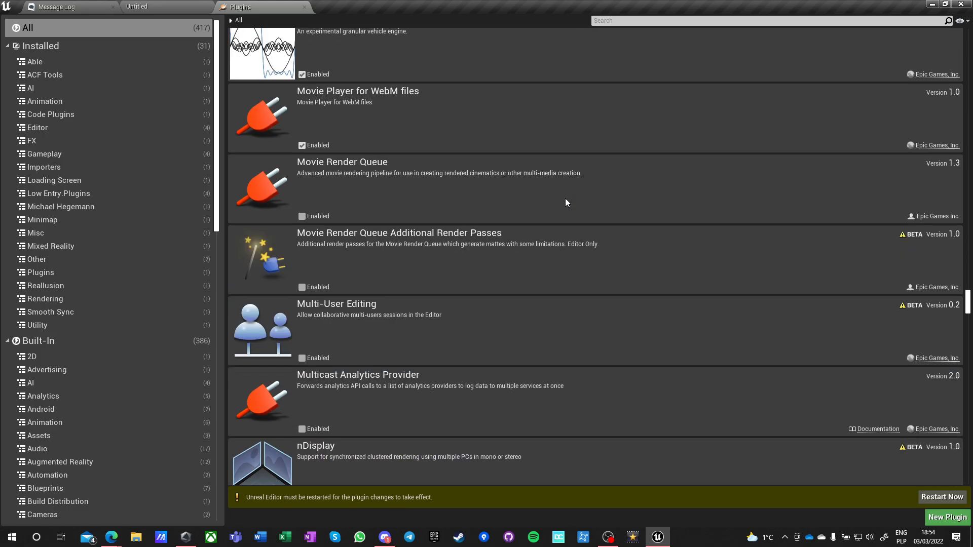
{"action": "scroll", "coordinate": [565, 199], "scroll_direction": "down", "scroll_amount": 5}
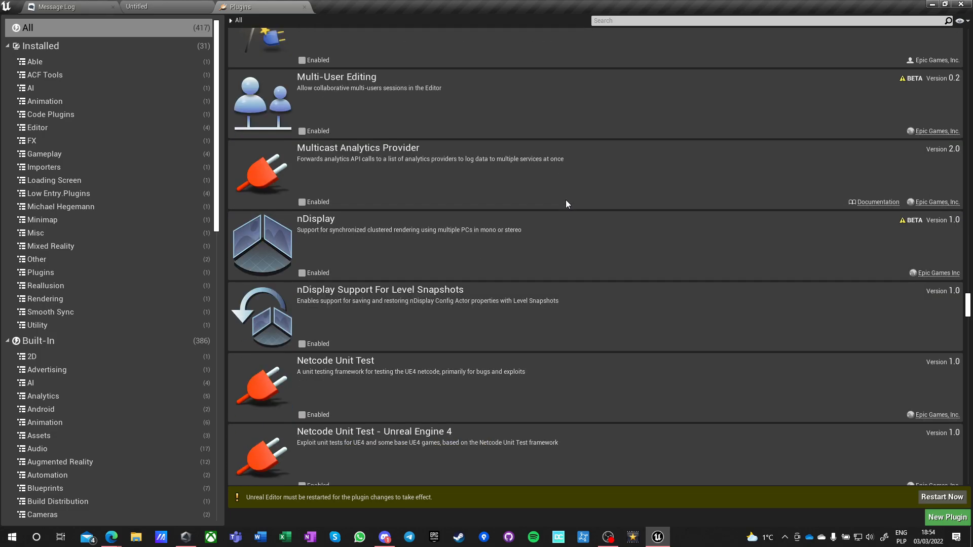
{"action": "scroll", "coordinate": [565, 200], "scroll_direction": "down", "scroll_amount": 7}
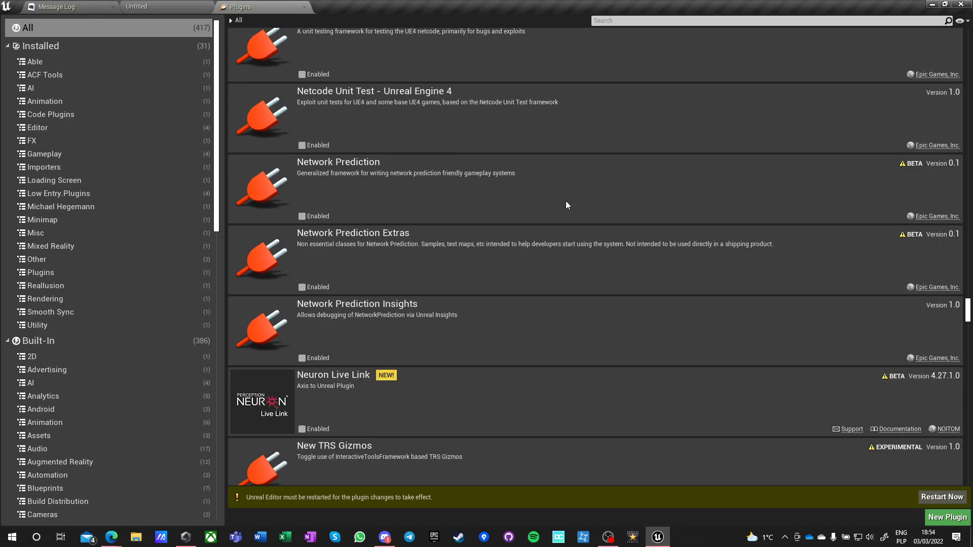
Look through the plugin list from Network Prediction past the Niagara, Oculus and Online Subsystem entries to Oodle Data.
{"action": "scroll", "coordinate": [565, 204], "scroll_direction": "down", "scroll_amount": 2}
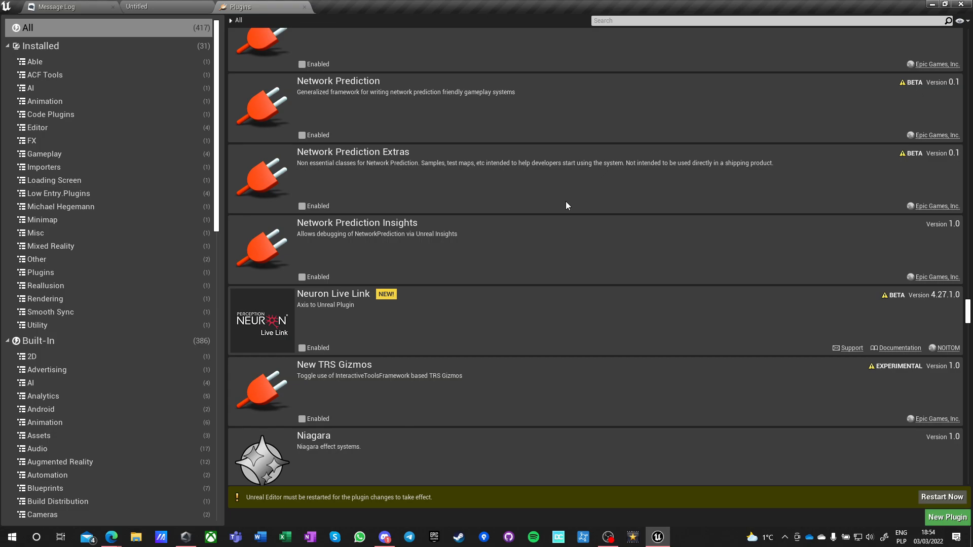
{"action": "scroll", "coordinate": [567, 205], "scroll_direction": "down", "scroll_amount": 5}
{"action": "scroll", "coordinate": [566, 206], "scroll_direction": "down", "scroll_amount": 4}
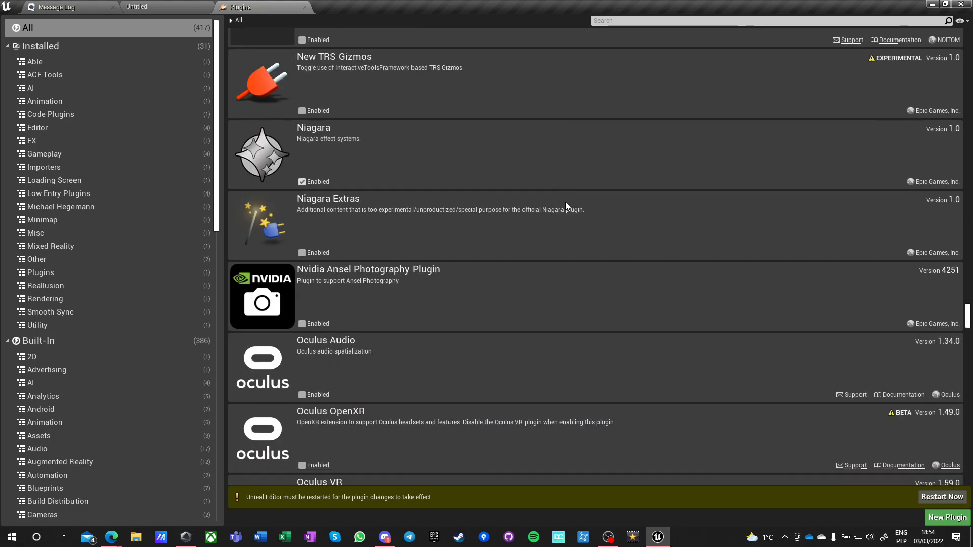
{"action": "scroll", "coordinate": [565, 205], "scroll_direction": "down", "scroll_amount": 1}
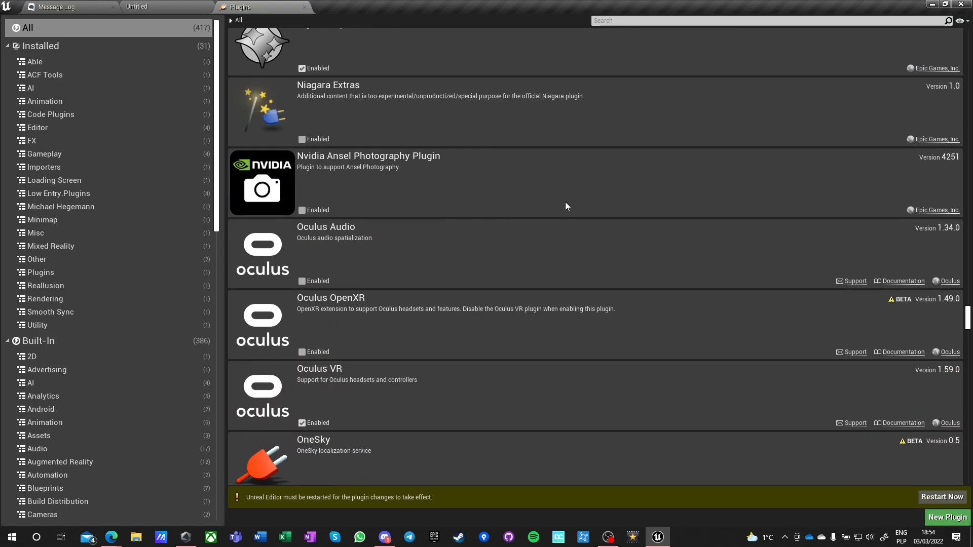
{"action": "scroll", "coordinate": [565, 204], "scroll_direction": "down", "scroll_amount": 9}
{"action": "scroll", "coordinate": [564, 206], "scroll_direction": "down", "scroll_amount": 9}
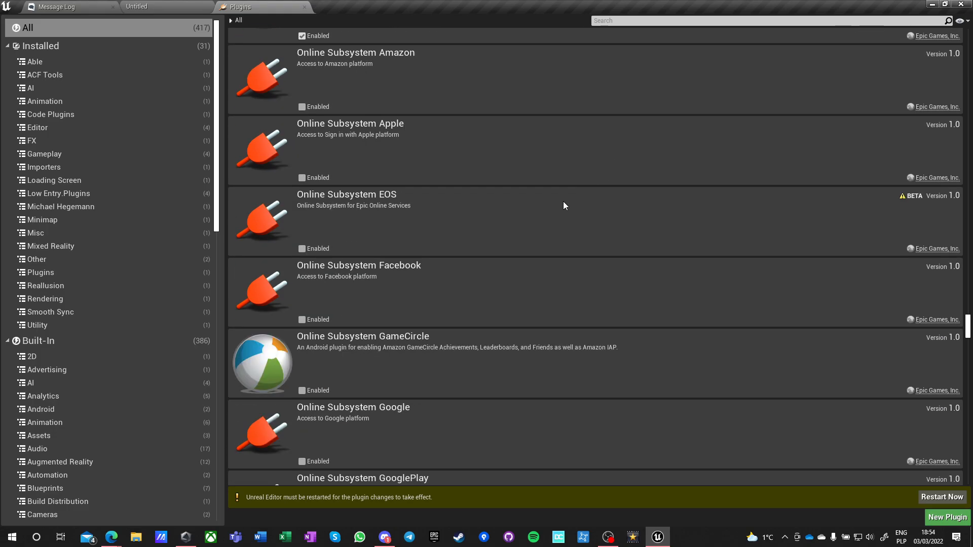
{"action": "scroll", "coordinate": [565, 205], "scroll_direction": "down", "scroll_amount": 2}
{"action": "scroll", "coordinate": [564, 205], "scroll_direction": "down", "scroll_amount": 9}
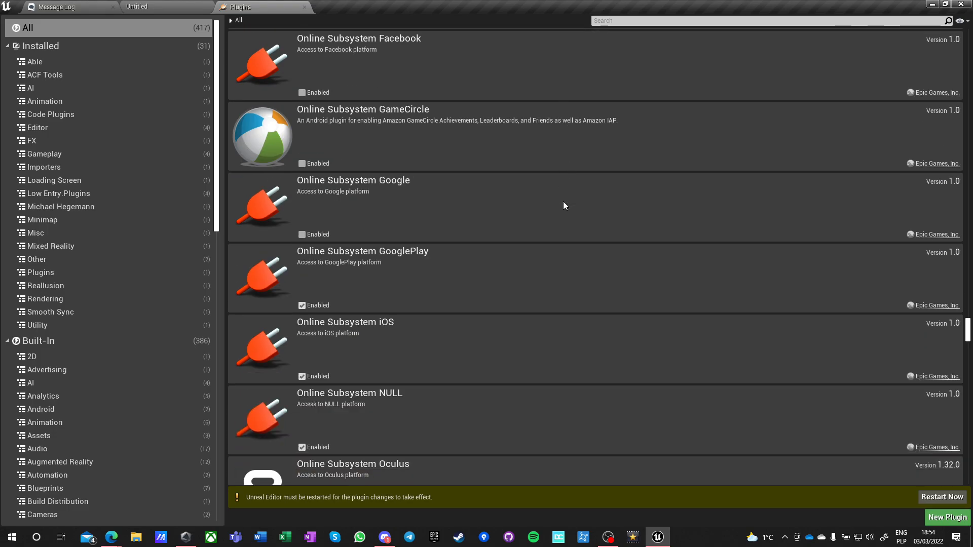
{"action": "scroll", "coordinate": [564, 205], "scroll_direction": "down", "scroll_amount": 1}
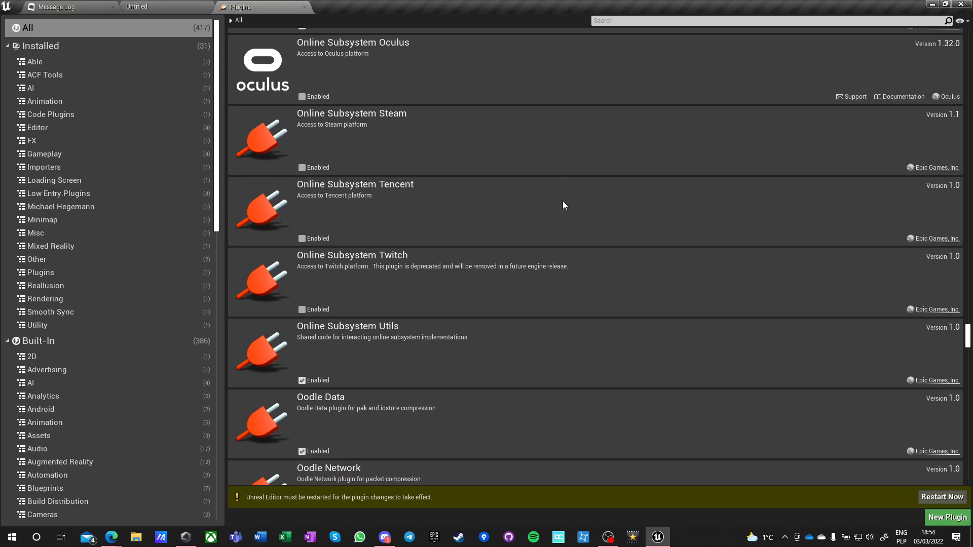
Review the Online Subsystem plugins again, including Steam, EOS and the Online Framework Plugin, back up to OneSky and down to Online Subsystem Utils.
{"action": "scroll", "coordinate": [434, 250], "scroll_direction": "up", "scroll_amount": 2}
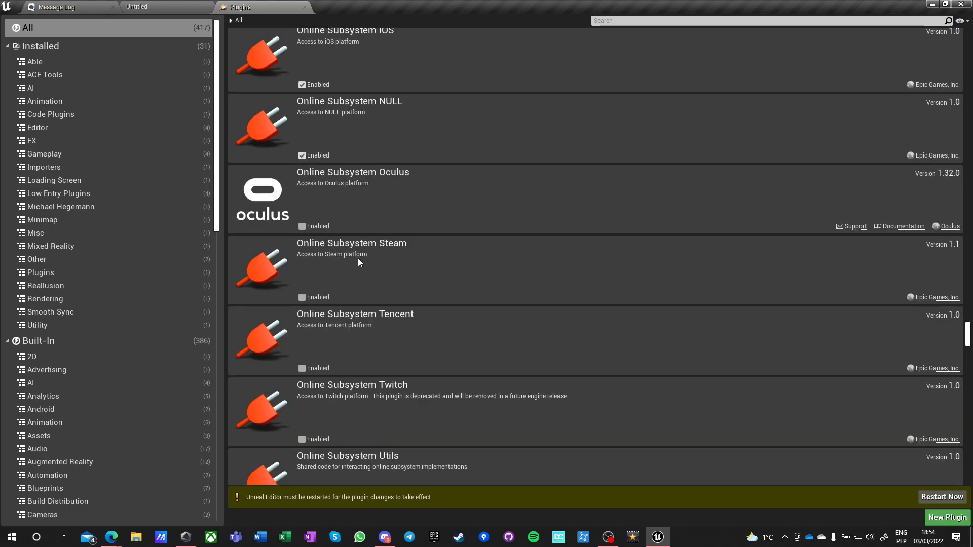
{"action": "scroll", "coordinate": [385, 256], "scroll_direction": "up", "scroll_amount": 4}
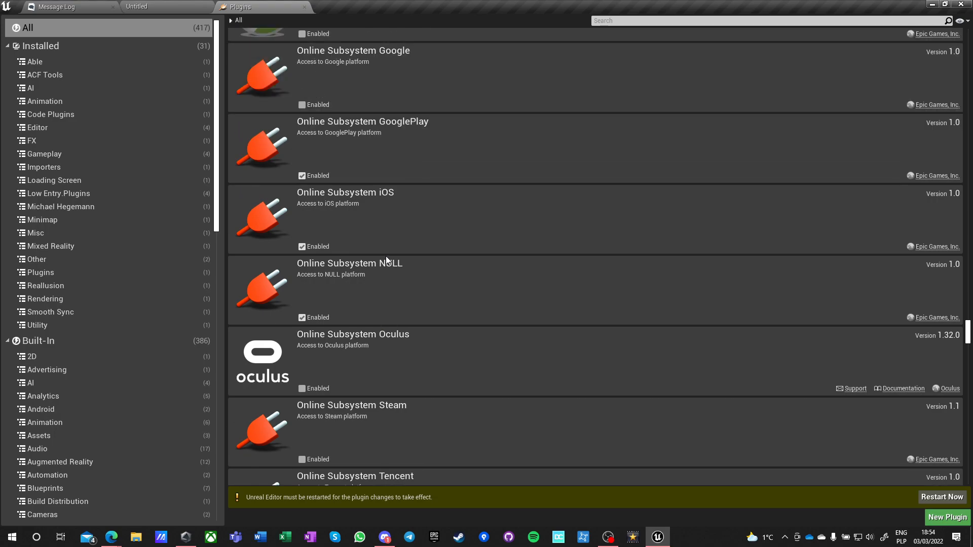
{"action": "scroll", "coordinate": [385, 257], "scroll_direction": "up", "scroll_amount": 3}
{"action": "scroll", "coordinate": [385, 257], "scroll_direction": "up", "scroll_amount": 1}
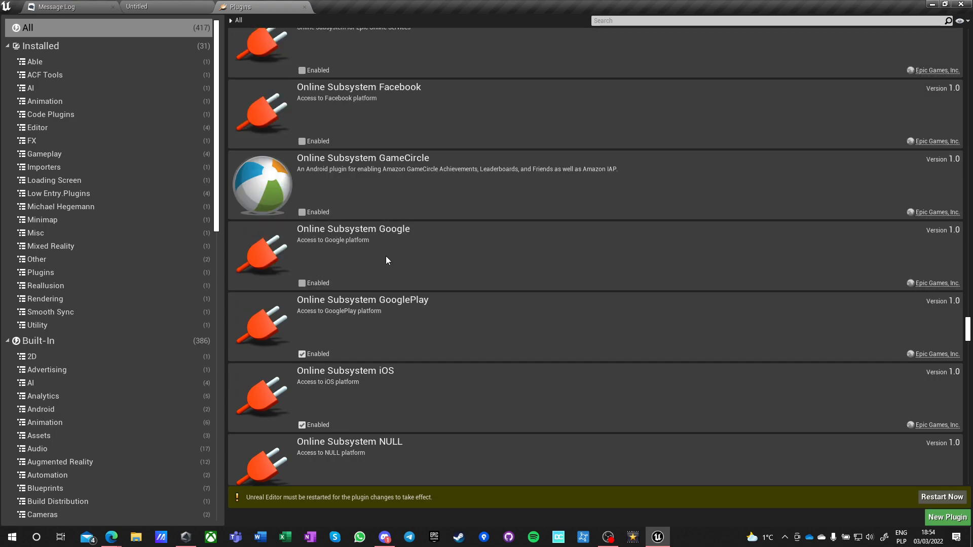
{"action": "scroll", "coordinate": [385, 256], "scroll_direction": "up", "scroll_amount": 5}
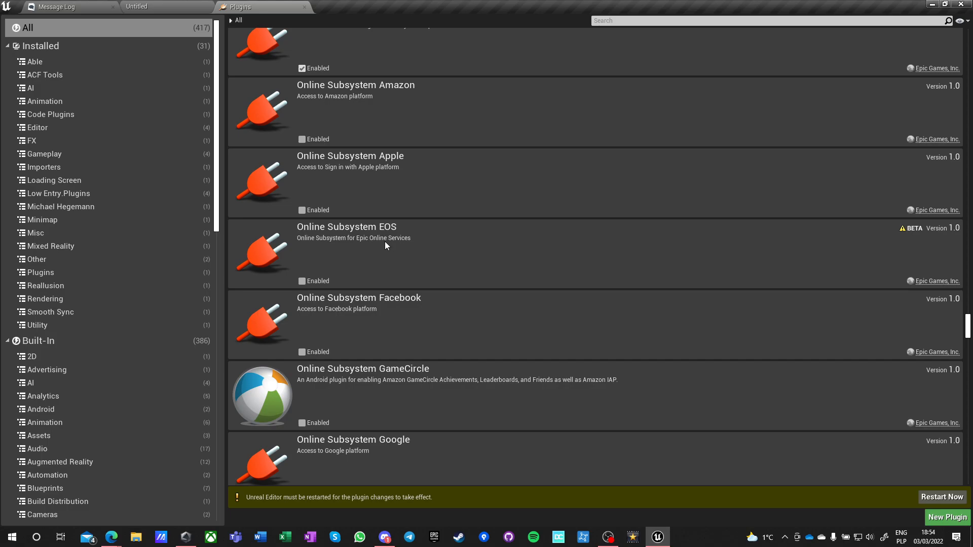
{"action": "scroll", "coordinate": [385, 241], "scroll_direction": "up", "scroll_amount": 4}
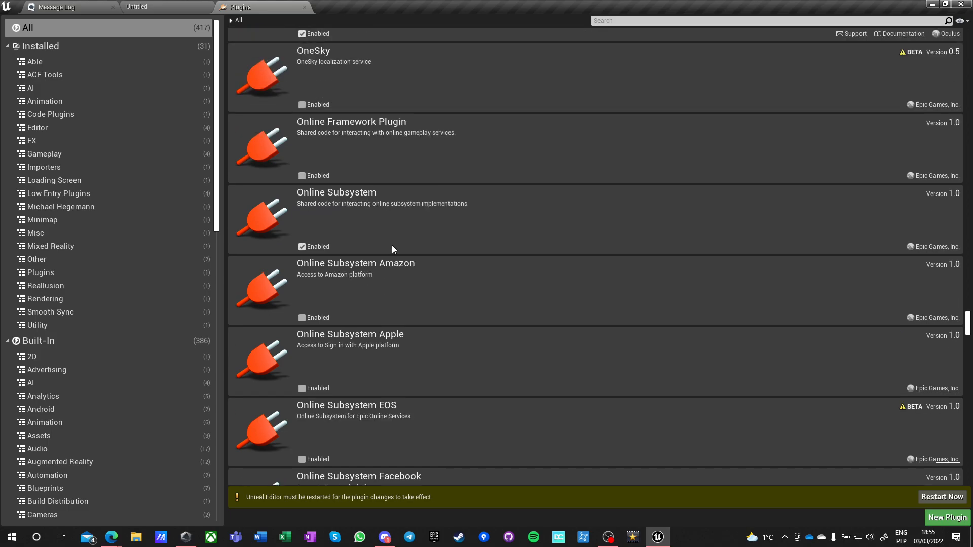
{"action": "scroll", "coordinate": [393, 249], "scroll_direction": "down", "scroll_amount": 2}
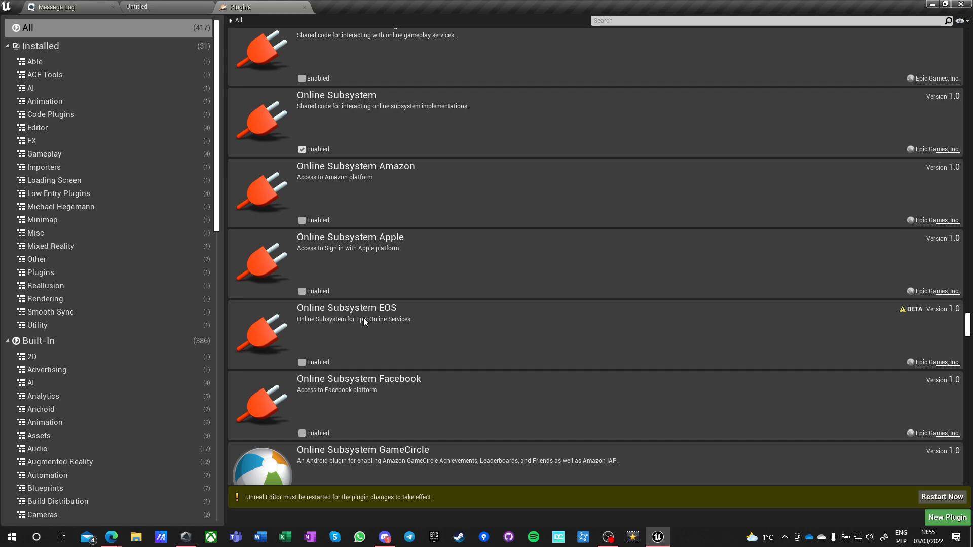
{"action": "scroll", "coordinate": [385, 330], "scroll_direction": "up", "scroll_amount": 1}
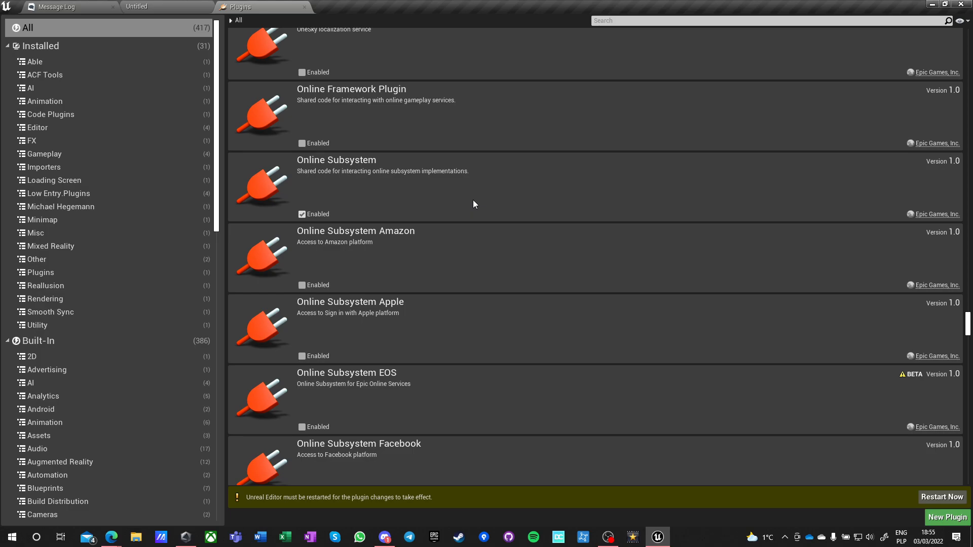
{"action": "scroll", "coordinate": [479, 207], "scroll_direction": "down", "scroll_amount": 4}
{"action": "scroll", "coordinate": [481, 213], "scroll_direction": "up", "scroll_amount": 4}
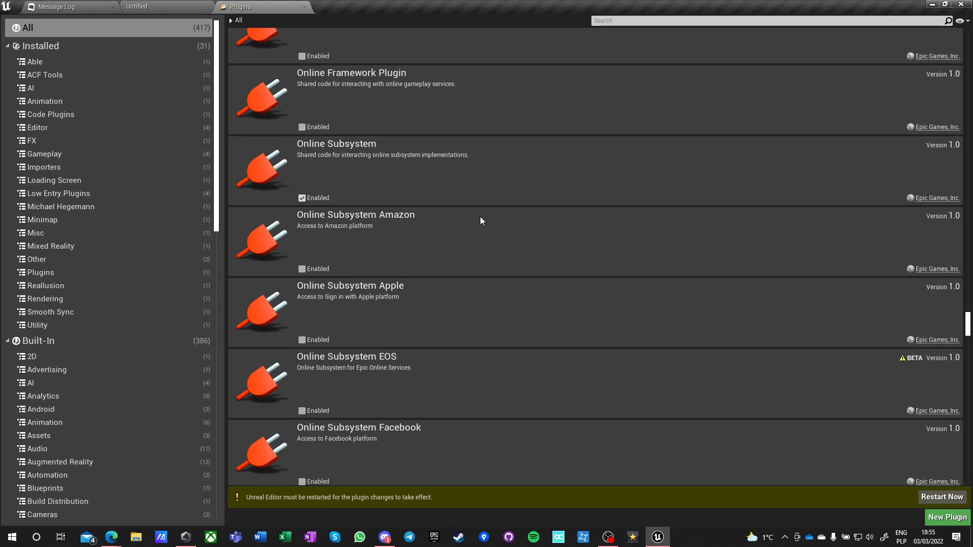
{"action": "scroll", "coordinate": [456, 211], "scroll_direction": "up", "scroll_amount": 1}
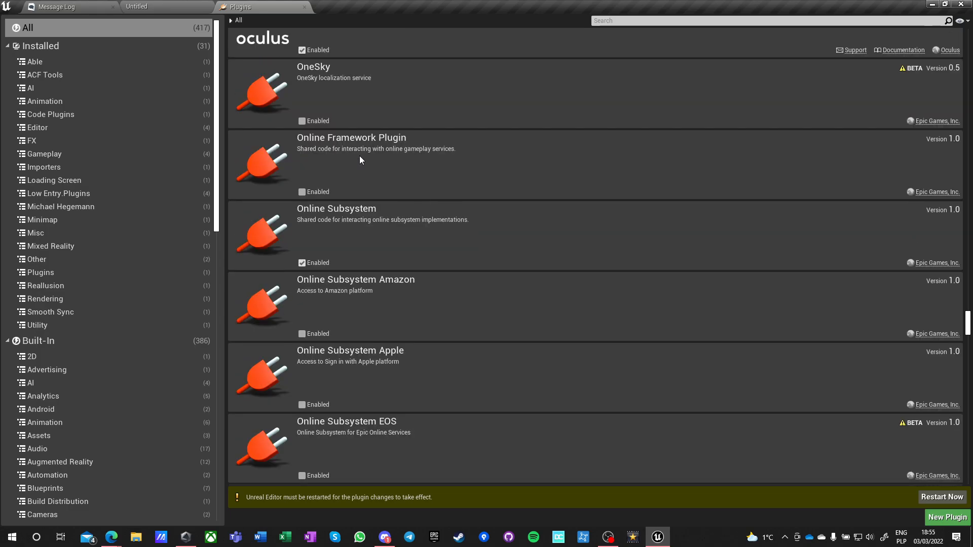
{"action": "scroll", "coordinate": [488, 189], "scroll_direction": "down", "scroll_amount": 8}
{"action": "scroll", "coordinate": [489, 190], "scroll_direction": "down", "scroll_amount": 2}
{"action": "scroll", "coordinate": [491, 191], "scroll_direction": "down", "scroll_amount": 7}
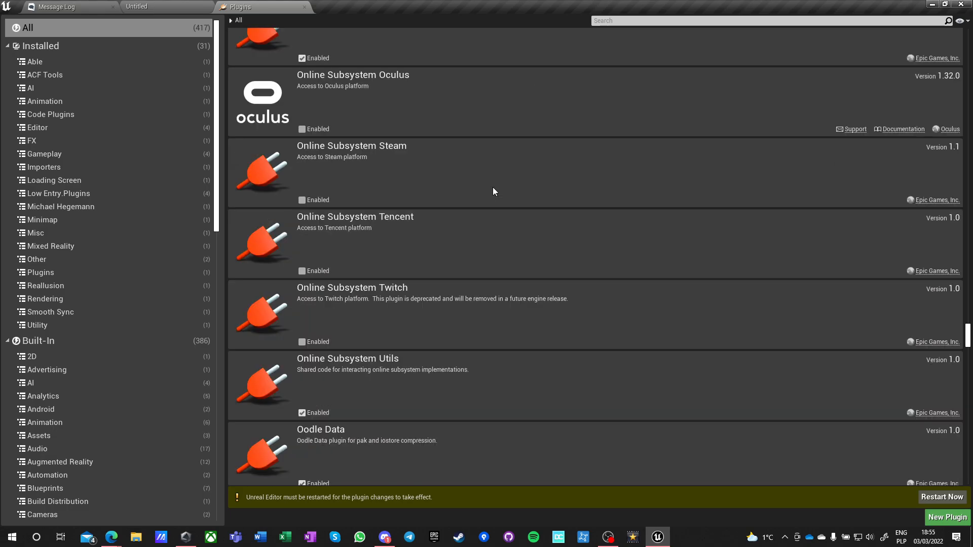
Look through the plugin list from Oodle Data past Paper2D, Perception Extension and PhysX Vehicles to Point Cloud support for AR.
{"action": "scroll", "coordinate": [494, 192], "scroll_direction": "down", "scroll_amount": 10}
{"action": "scroll", "coordinate": [495, 192], "scroll_direction": "down", "scroll_amount": 9}
{"action": "scroll", "coordinate": [494, 192], "scroll_direction": "down", "scroll_amount": 5}
{"action": "scroll", "coordinate": [494, 192], "scroll_direction": "down", "scroll_amount": 2}
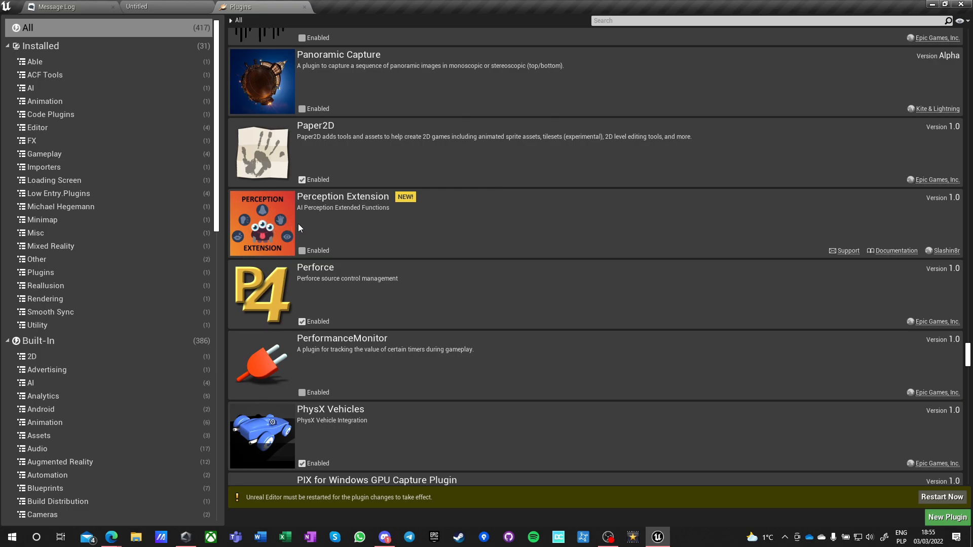
{"action": "scroll", "coordinate": [497, 231], "scroll_direction": "down", "scroll_amount": 2}
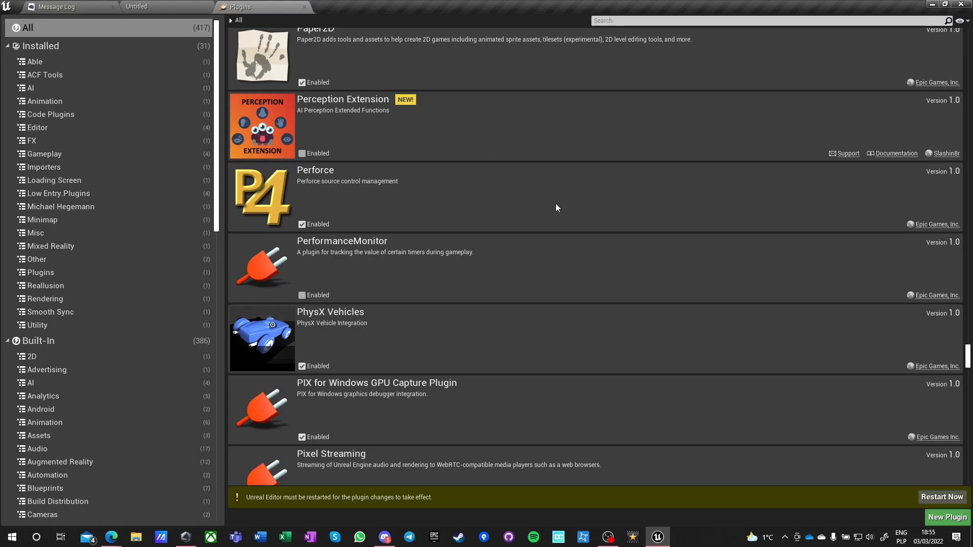
{"action": "scroll", "coordinate": [492, 261], "scroll_direction": "down", "scroll_amount": 3}
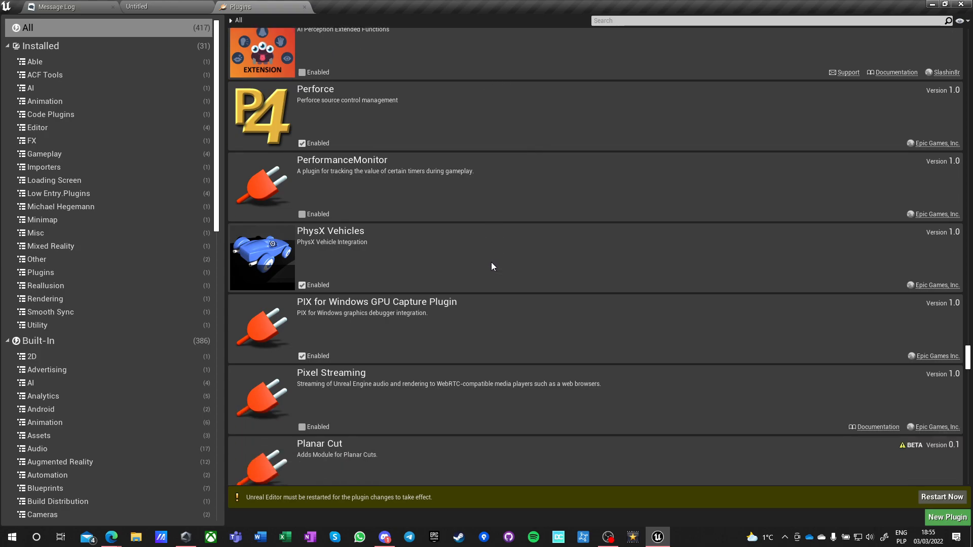
{"action": "scroll", "coordinate": [491, 259], "scroll_direction": "up", "scroll_amount": 1}
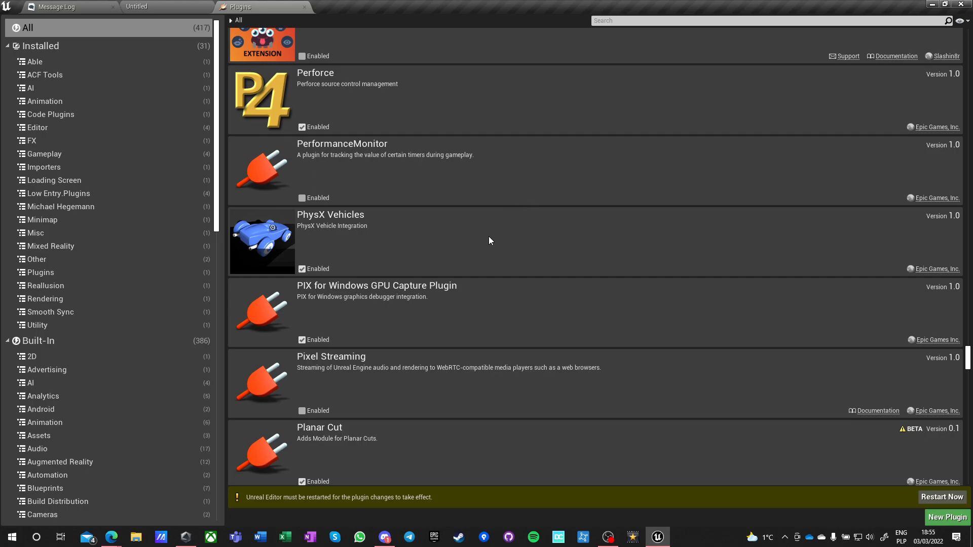
{"action": "scroll", "coordinate": [492, 245], "scroll_direction": "down", "scroll_amount": 2}
{"action": "scroll", "coordinate": [497, 253], "scroll_direction": "down", "scroll_amount": 5}
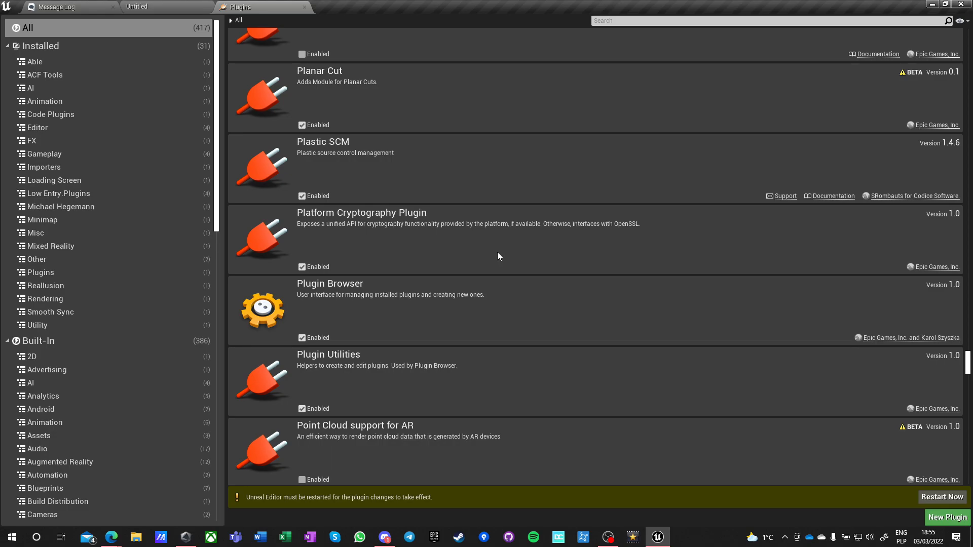
Look through the plugin list from Point Cloud support for AR past the Python, Remote Control and Sequencer Scripting entries to SimpleHMD.
{"action": "scroll", "coordinate": [497, 251], "scroll_direction": "down", "scroll_amount": 2}
{"action": "scroll", "coordinate": [497, 251], "scroll_direction": "down", "scroll_amount": 5}
{"action": "scroll", "coordinate": [497, 253], "scroll_direction": "down", "scroll_amount": 8}
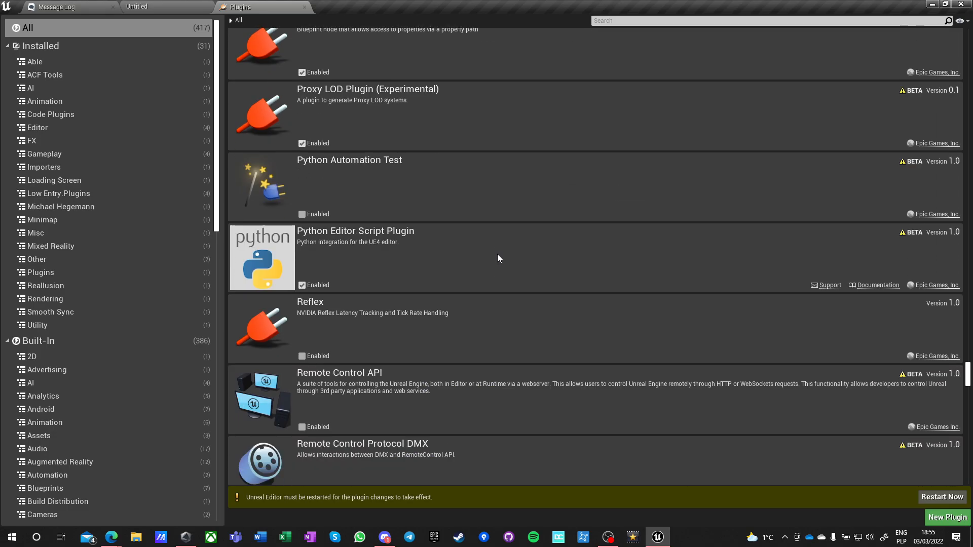
{"action": "scroll", "coordinate": [497, 255], "scroll_direction": "down", "scroll_amount": 3}
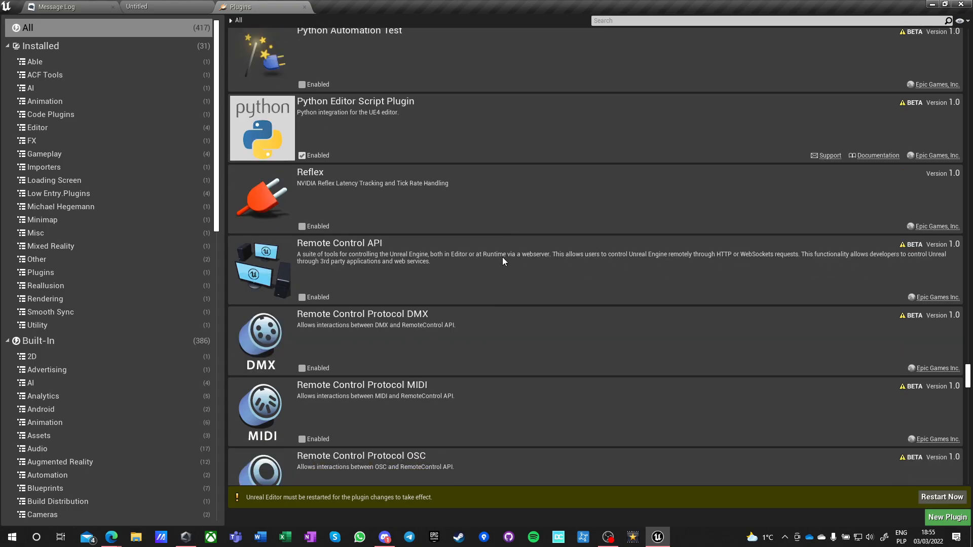
{"action": "scroll", "coordinate": [503, 257], "scroll_direction": "down", "scroll_amount": 9}
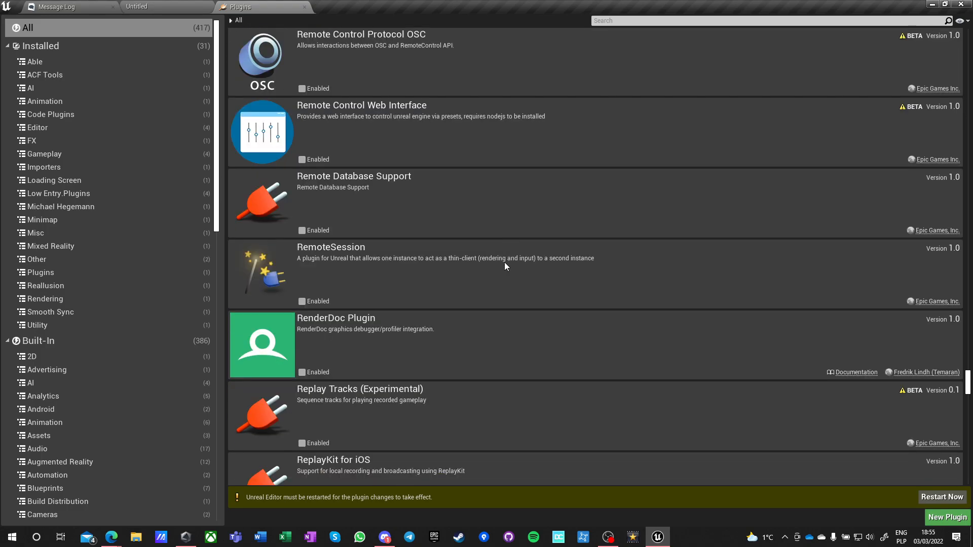
{"action": "scroll", "coordinate": [504, 265], "scroll_direction": "down", "scroll_amount": 9}
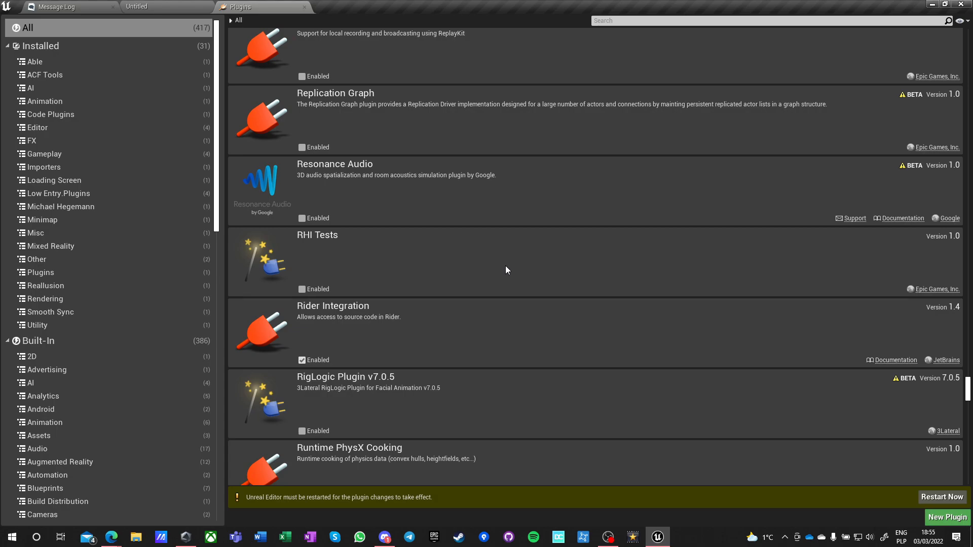
{"action": "scroll", "coordinate": [506, 266], "scroll_direction": "down", "scroll_amount": 10}
{"action": "scroll", "coordinate": [515, 266], "scroll_direction": "down", "scroll_amount": 4}
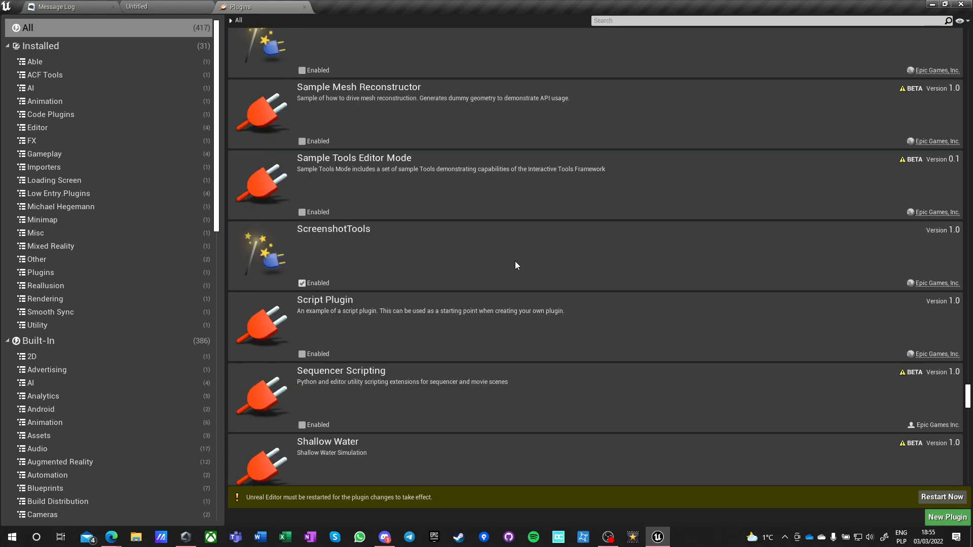
{"action": "scroll", "coordinate": [515, 263], "scroll_direction": "down", "scroll_amount": 3}
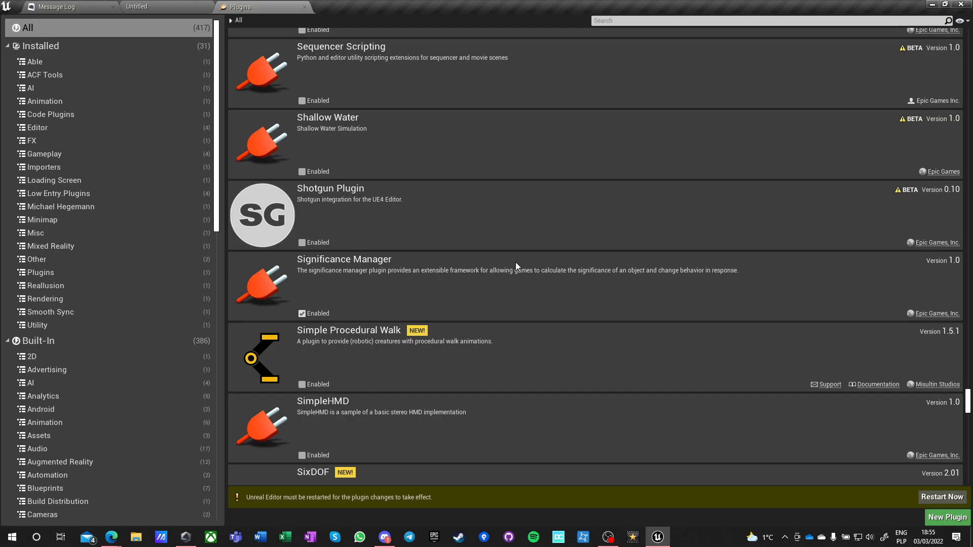
Look through the plugin list from SimpleHMD past the SmoothSync, Sound, SQLite and Steam entries to Take Recorder.
{"action": "scroll", "coordinate": [515, 263], "scroll_direction": "down", "scroll_amount": 2}
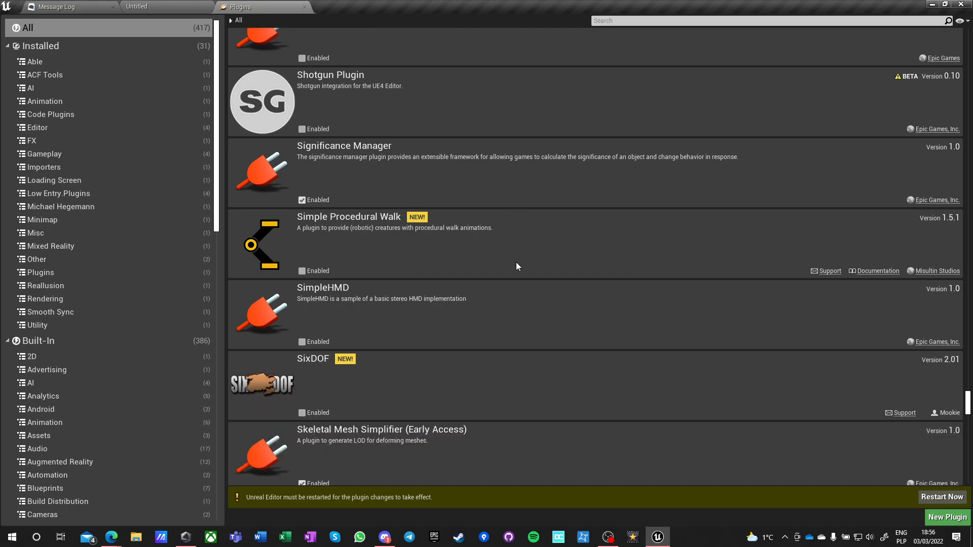
{"action": "scroll", "coordinate": [516, 262], "scroll_direction": "down", "scroll_amount": 3}
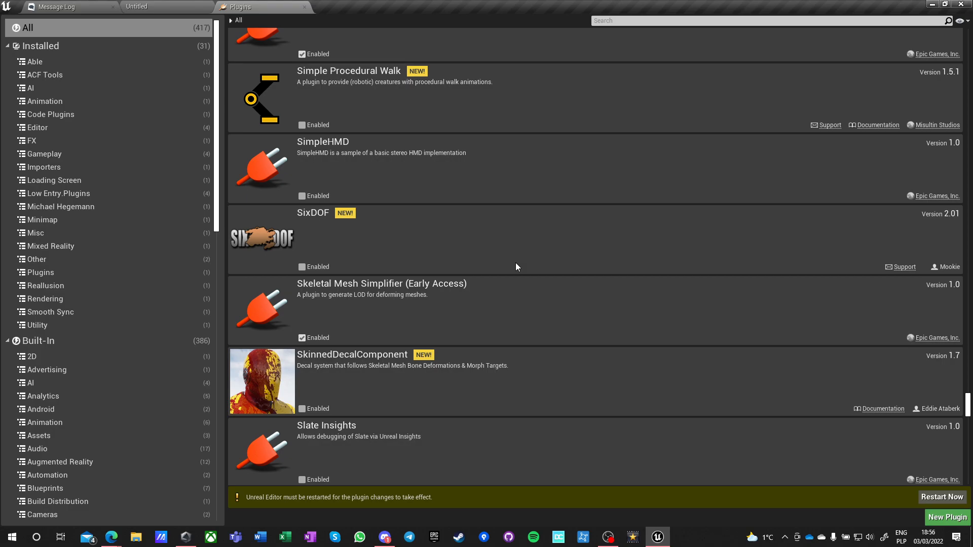
{"action": "scroll", "coordinate": [516, 263], "scroll_direction": "down", "scroll_amount": 1}
{"action": "scroll", "coordinate": [273, 177], "scroll_direction": "down", "scroll_amount": 1}
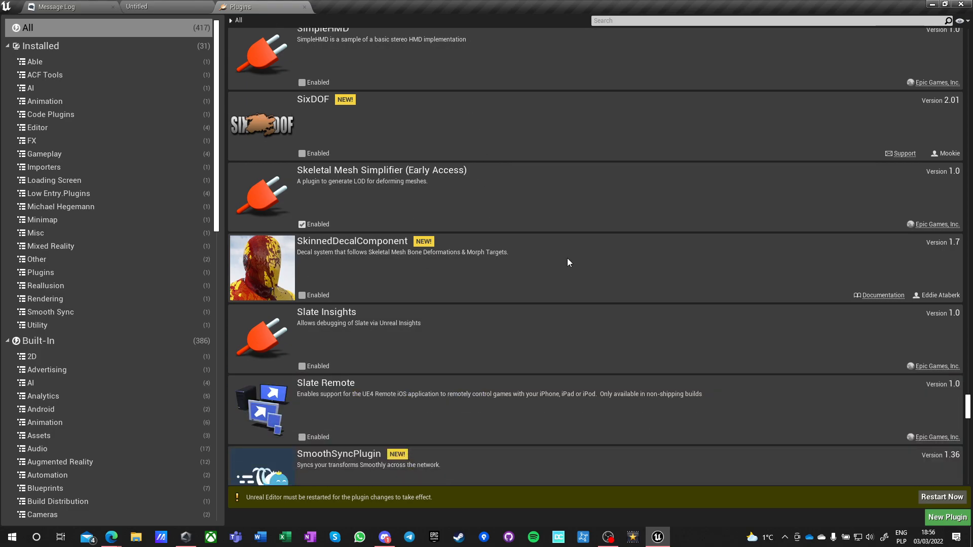
{"action": "scroll", "coordinate": [567, 262], "scroll_direction": "down", "scroll_amount": 2}
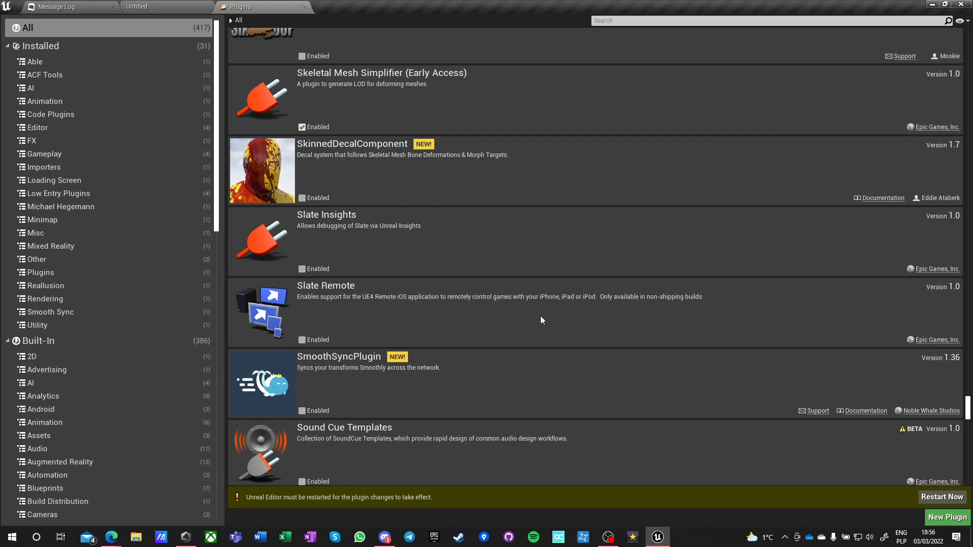
{"action": "scroll", "coordinate": [540, 319], "scroll_direction": "down", "scroll_amount": 2}
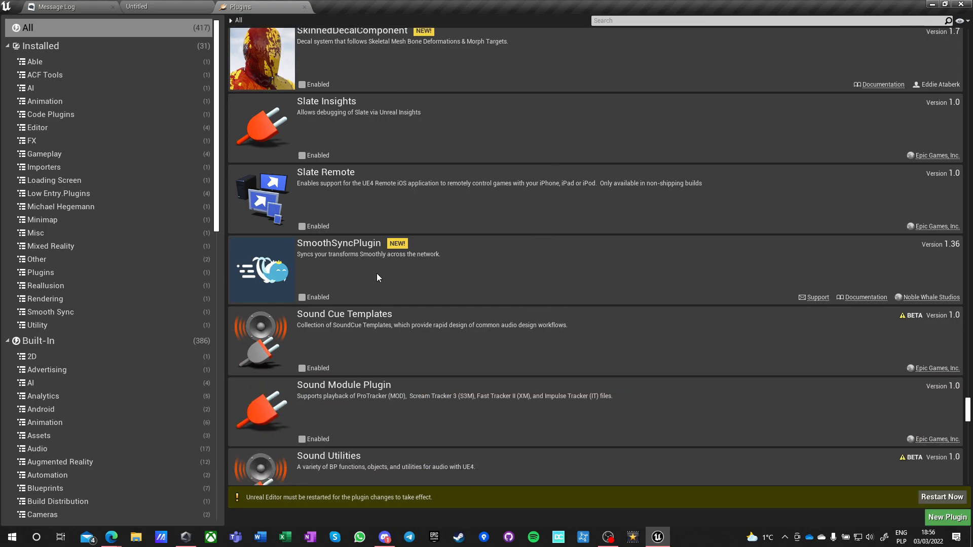
{"action": "scroll", "coordinate": [532, 317], "scroll_direction": "down", "scroll_amount": 2}
{"action": "scroll", "coordinate": [518, 314], "scroll_direction": "down", "scroll_amount": 6}
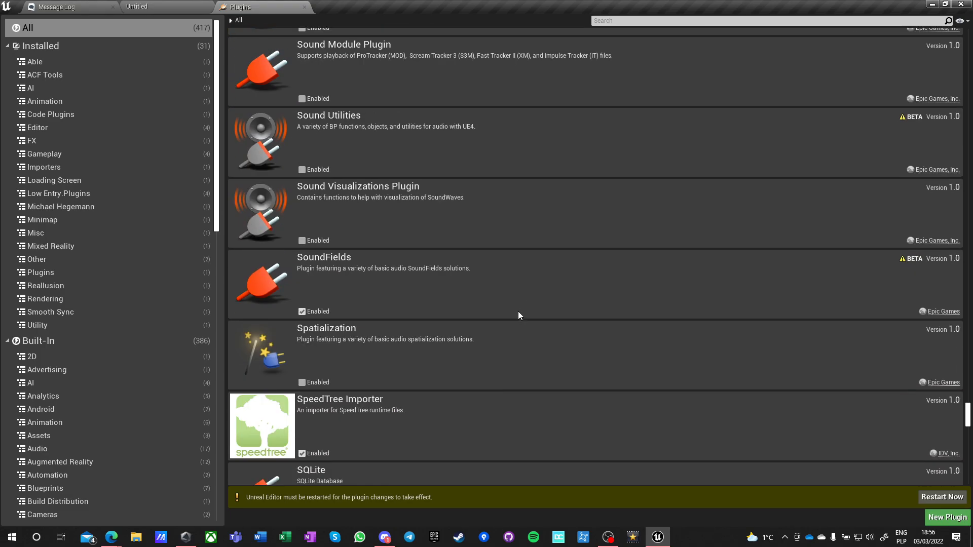
{"action": "scroll", "coordinate": [520, 314], "scroll_direction": "down", "scroll_amount": 3}
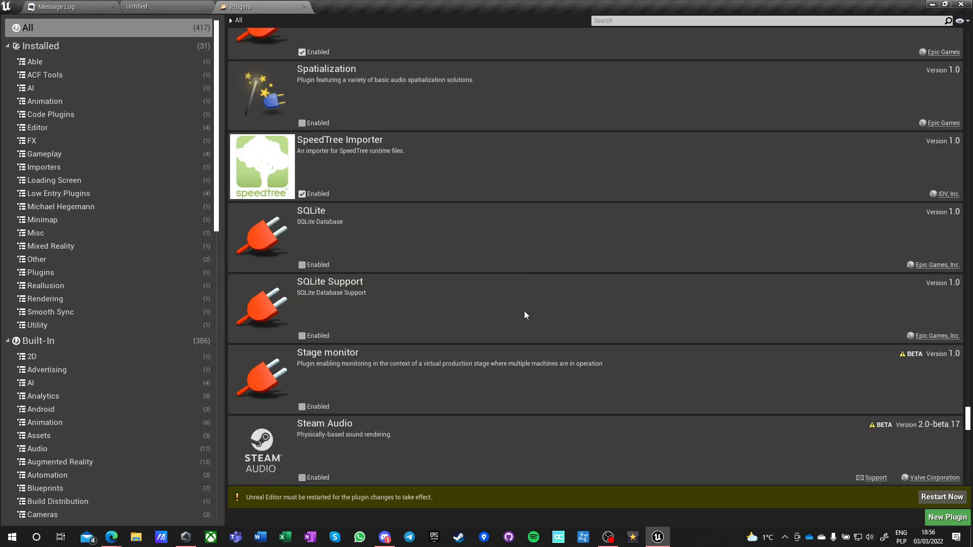
{"action": "scroll", "coordinate": [524, 313], "scroll_direction": "down", "scroll_amount": 4}
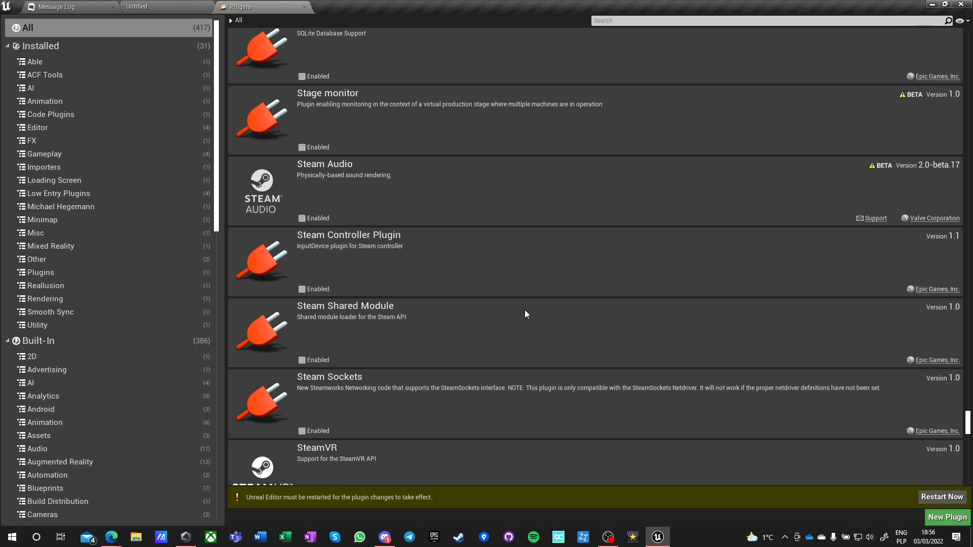
{"action": "scroll", "coordinate": [525, 312], "scroll_direction": "down", "scroll_amount": 5}
{"action": "scroll", "coordinate": [525, 314], "scroll_direction": "down", "scroll_amount": 2}
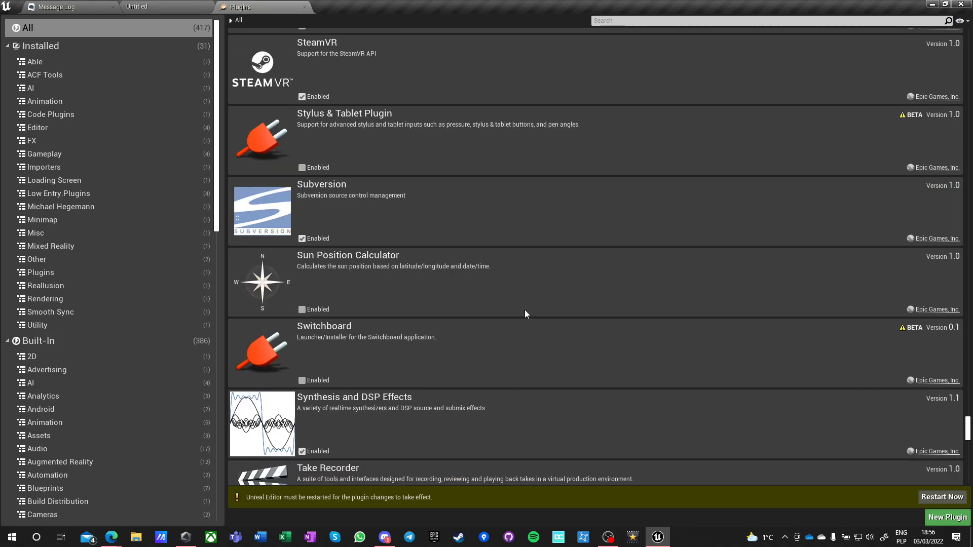
Look through the plugin list from Take Recorder past the USD, Visual Studio, Water and Windows entries to XRVisualization.
{"action": "scroll", "coordinate": [525, 313], "scroll_direction": "down", "scroll_amount": 1}
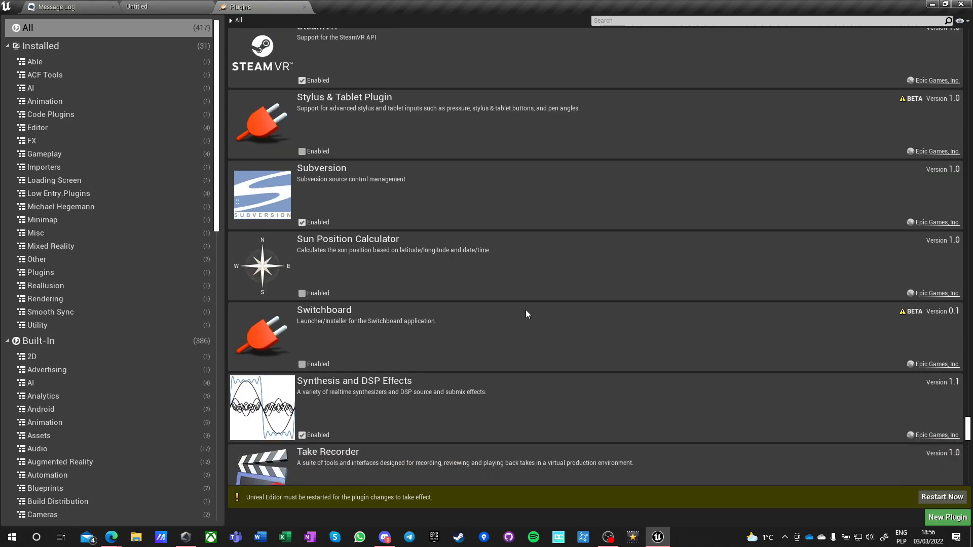
{"action": "scroll", "coordinate": [526, 312], "scroll_direction": "down", "scroll_amount": 2}
{"action": "scroll", "coordinate": [527, 312], "scroll_direction": "down", "scroll_amount": 2}
{"action": "scroll", "coordinate": [527, 312], "scroll_direction": "down", "scroll_amount": 4}
{"action": "scroll", "coordinate": [531, 309], "scroll_direction": "down", "scroll_amount": 5}
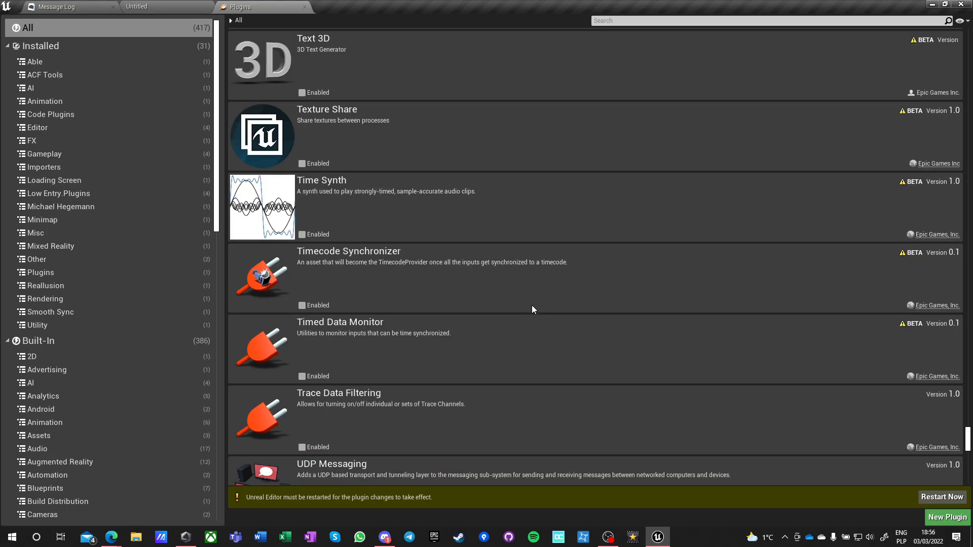
{"action": "scroll", "coordinate": [533, 307], "scroll_direction": "down", "scroll_amount": 8}
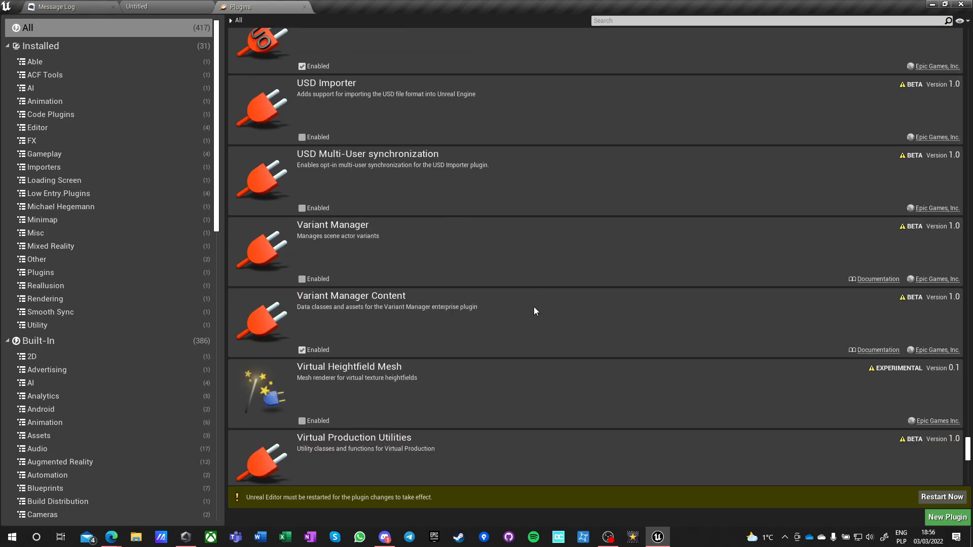
{"action": "scroll", "coordinate": [534, 308], "scroll_direction": "down", "scroll_amount": 8}
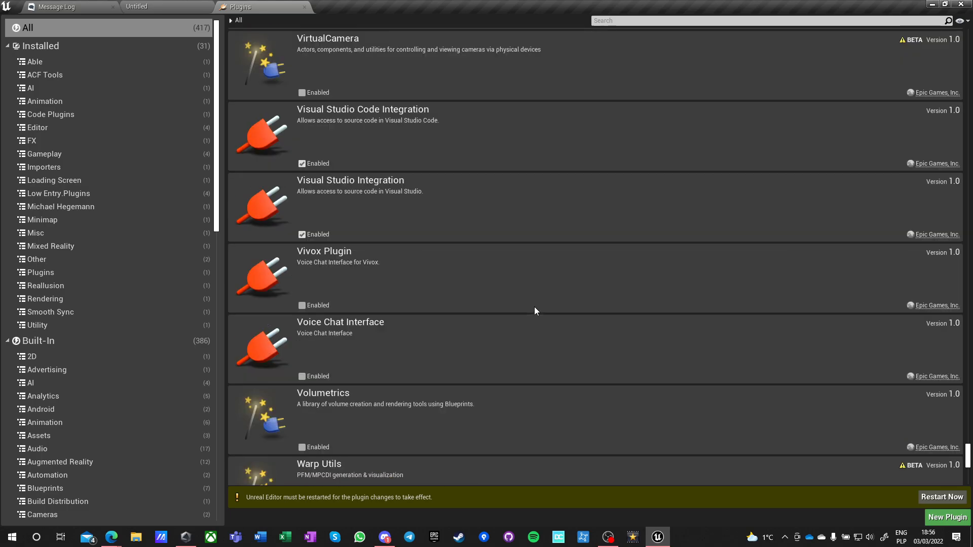
{"action": "scroll", "coordinate": [534, 307], "scroll_direction": "down", "scroll_amount": 5}
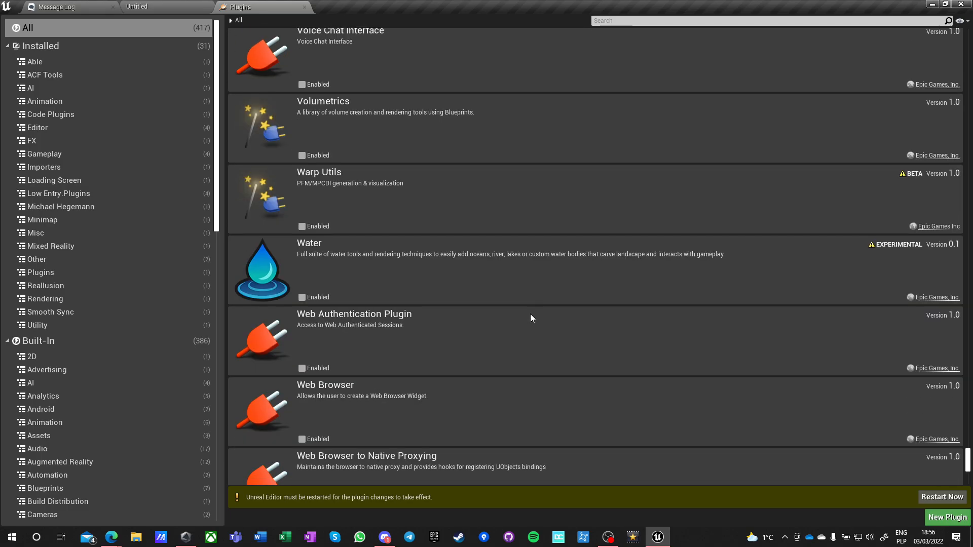
{"action": "scroll", "coordinate": [535, 315], "scroll_direction": "down", "scroll_amount": 2}
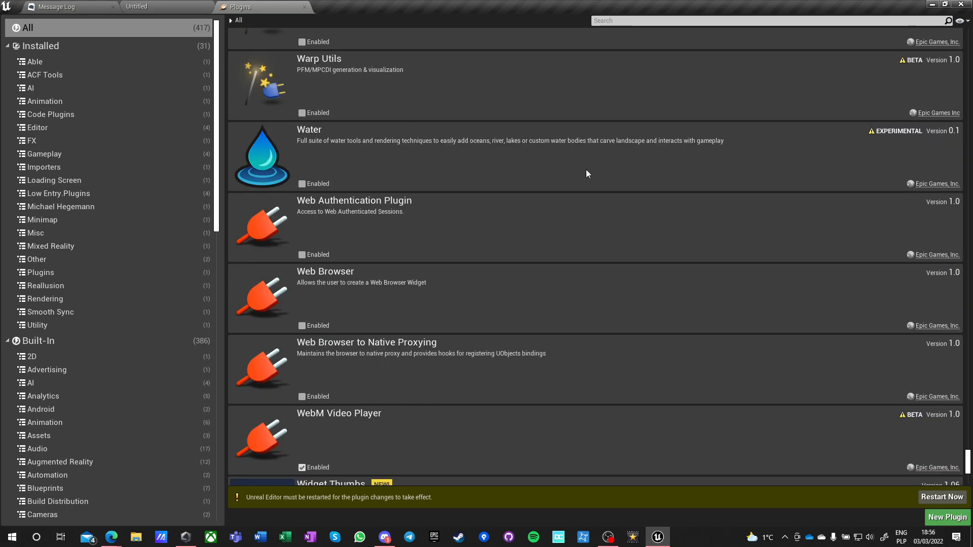
{"action": "scroll", "coordinate": [586, 170], "scroll_direction": "down", "scroll_amount": 4}
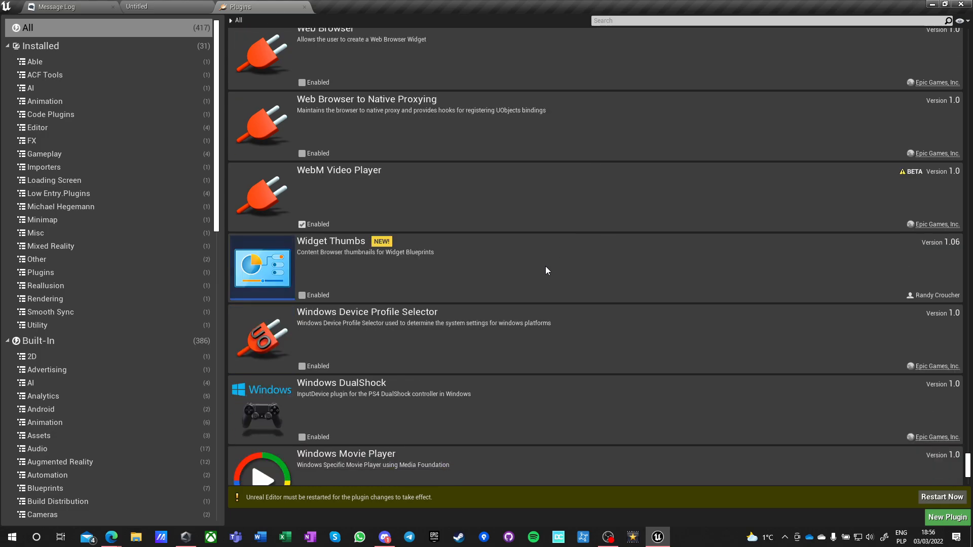
{"action": "scroll", "coordinate": [513, 263], "scroll_direction": "down", "scroll_amount": 6}
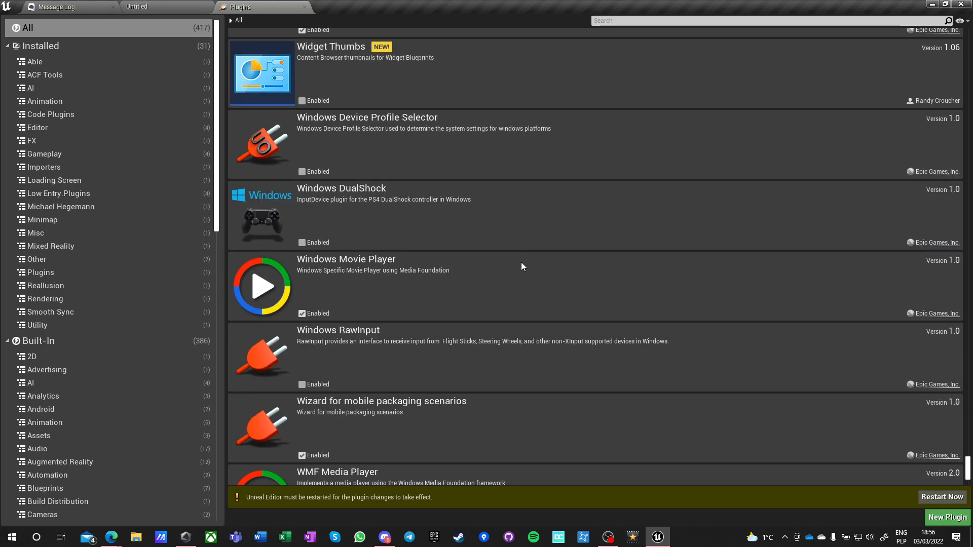
{"action": "scroll", "coordinate": [521, 263], "scroll_direction": "down", "scroll_amount": 2}
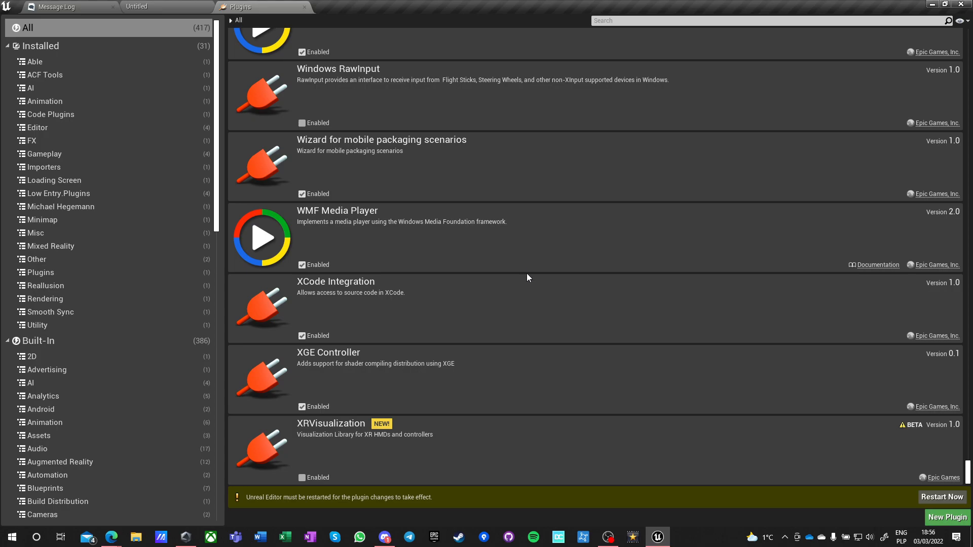
Show only the installed plugins and review which are enabled, from XRVisualization back up to Able.
{"action": "left_click", "coordinate": [49, 45]}
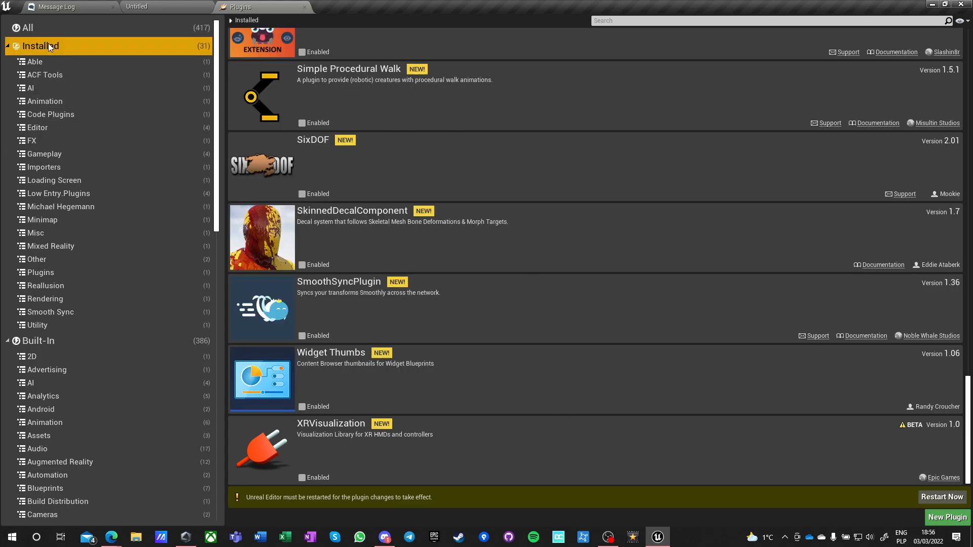
{"action": "scroll", "coordinate": [500, 348], "scroll_direction": "up", "scroll_amount": 7}
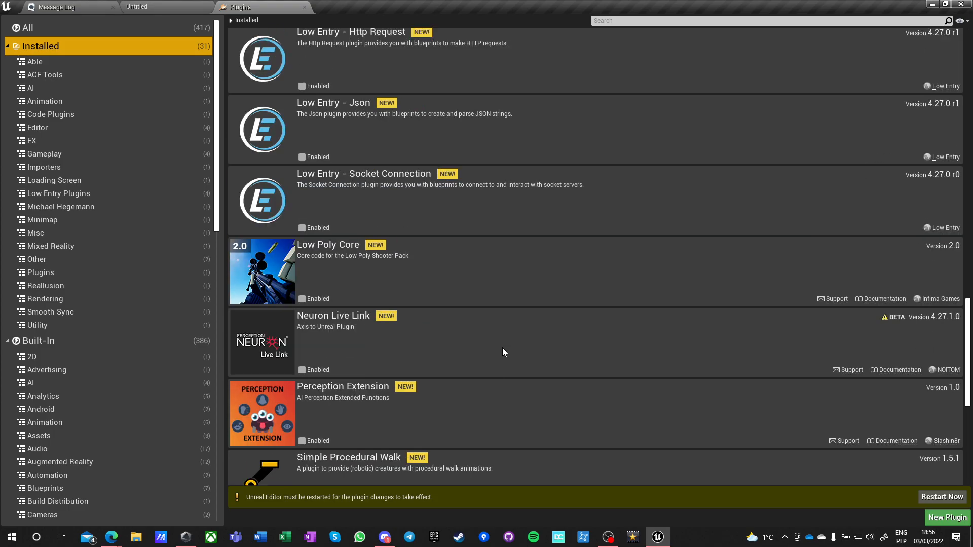
{"action": "scroll", "coordinate": [502, 347], "scroll_direction": "up", "scroll_amount": 4}
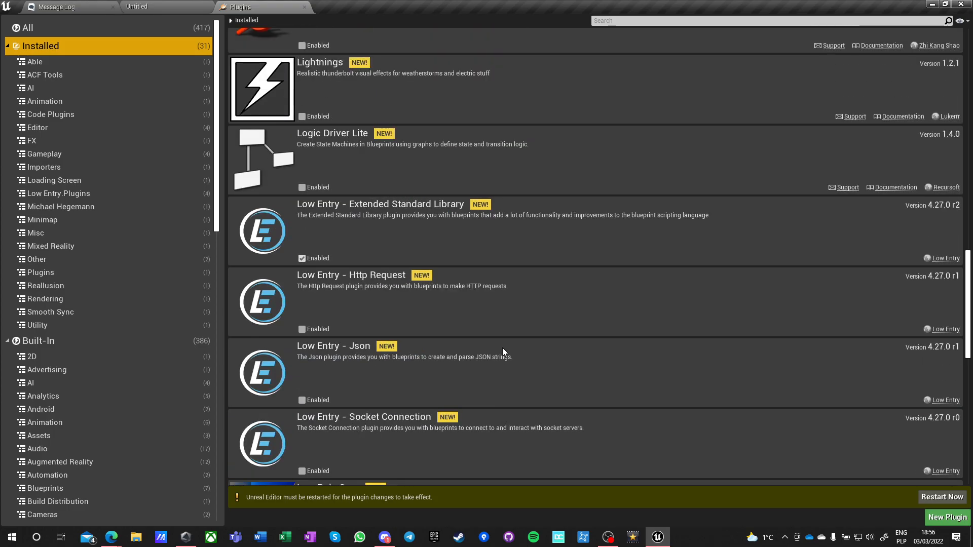
{"action": "scroll", "coordinate": [333, 283], "scroll_direction": "up", "scroll_amount": 5}
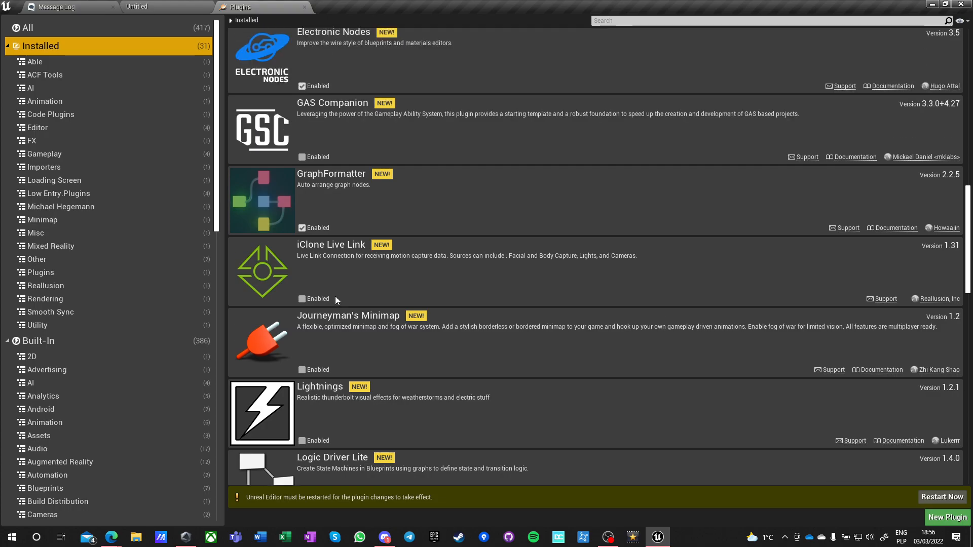
{"action": "scroll", "coordinate": [336, 302], "scroll_direction": "up", "scroll_amount": 3}
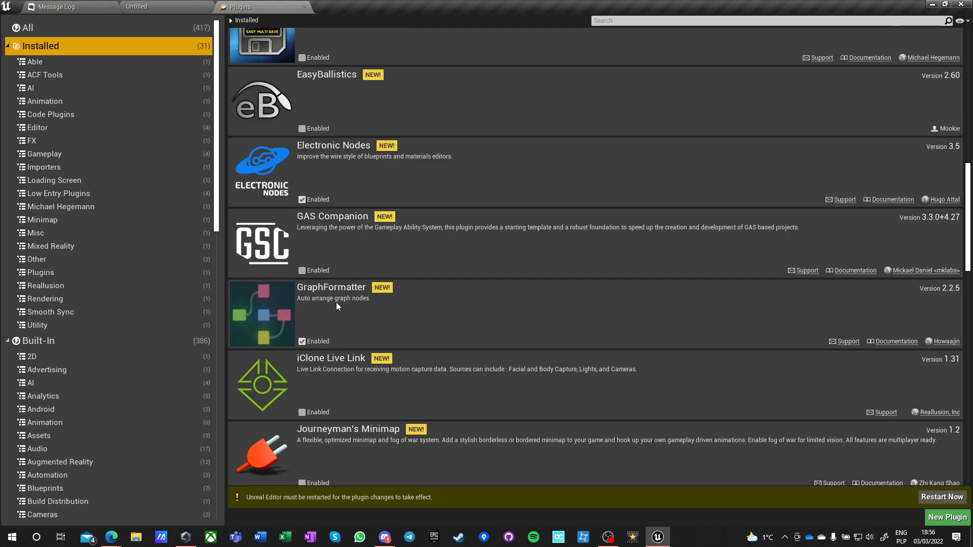
{"action": "scroll", "coordinate": [338, 309], "scroll_direction": "up", "scroll_amount": 1}
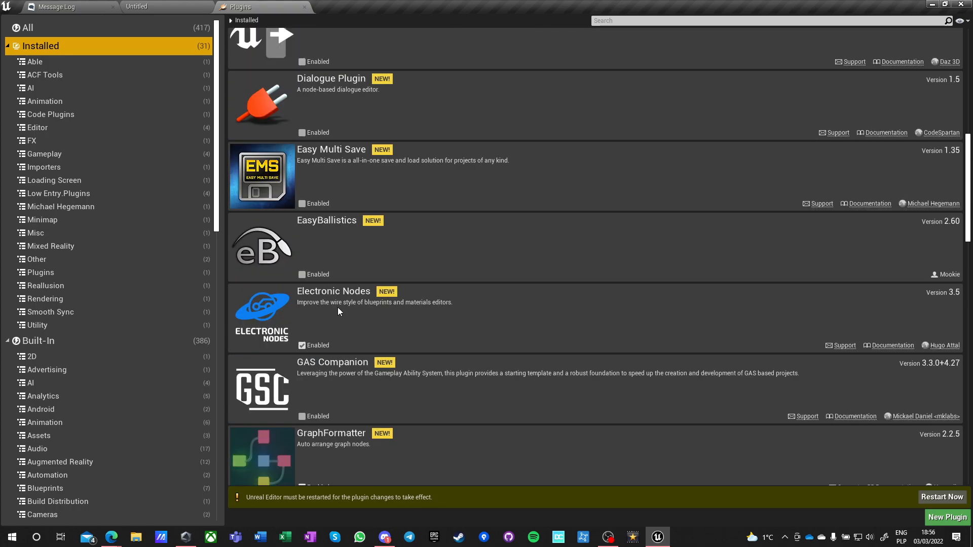
{"action": "scroll", "coordinate": [338, 307], "scroll_direction": "up", "scroll_amount": 2}
{"action": "scroll", "coordinate": [337, 310], "scroll_direction": "up", "scroll_amount": 2}
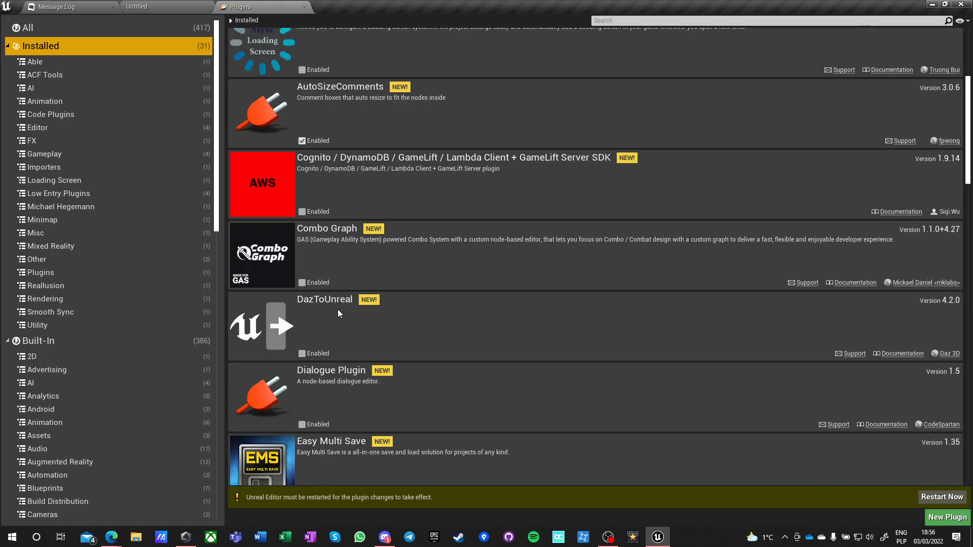
{"action": "scroll", "coordinate": [337, 309], "scroll_direction": "up", "scroll_amount": 1}
{"action": "scroll", "coordinate": [338, 309], "scroll_direction": "up", "scroll_amount": 1}
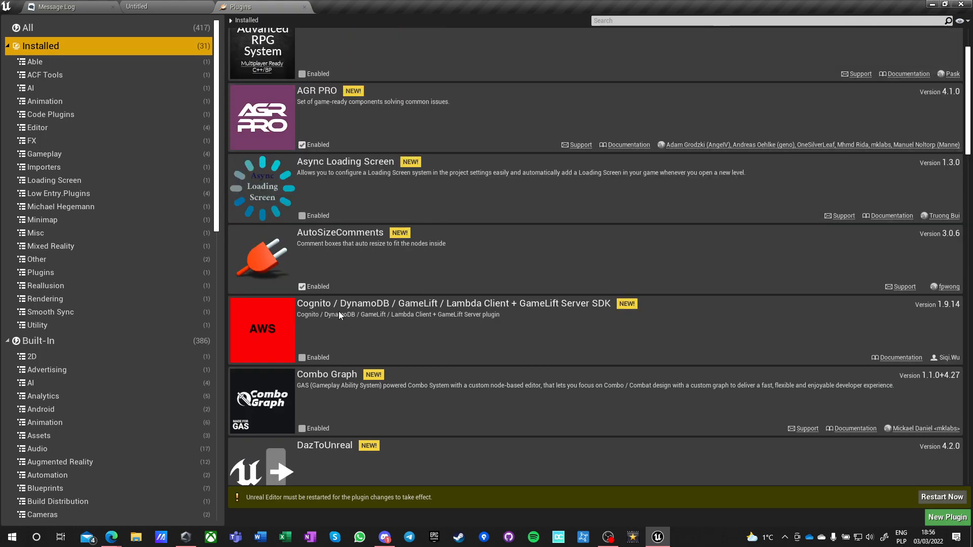
{"action": "scroll", "coordinate": [338, 314], "scroll_direction": "up", "scroll_amount": 1}
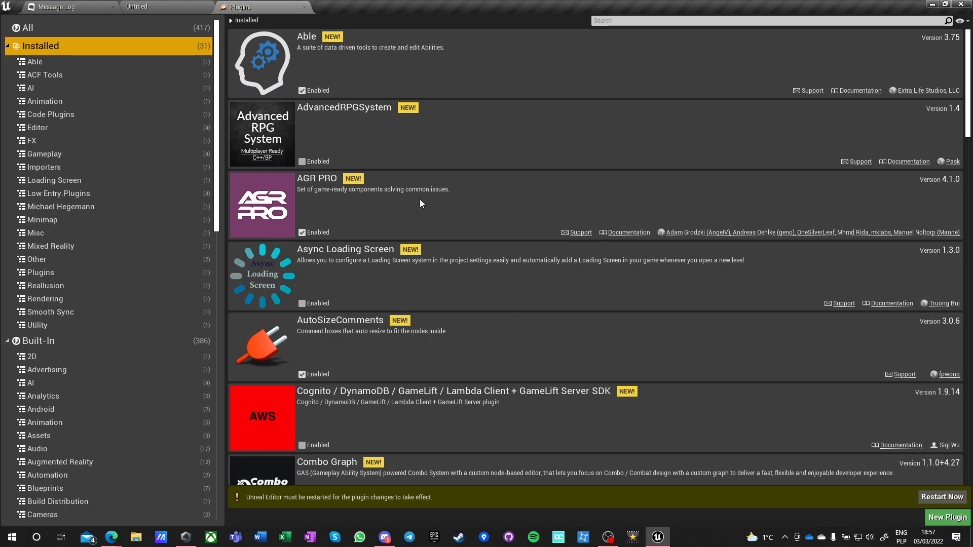
Restart the editor to apply the plugin changes.
{"action": "left_click", "coordinate": [941, 497]}
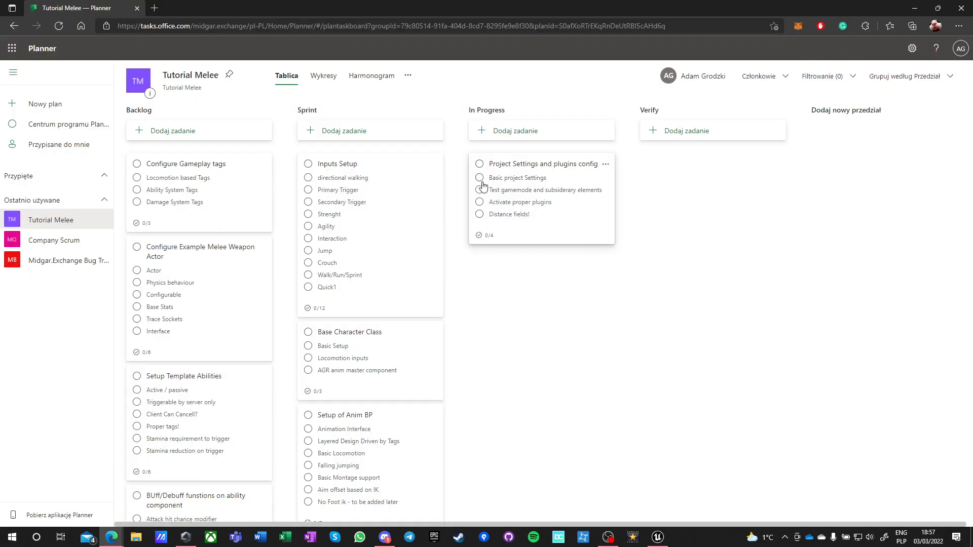
In Planner's Project Settings and plugins config task, complete "Basic project Settings" and rename the last item "Distance fields! and other project settings".
{"action": "left_click", "coordinate": [479, 178]}
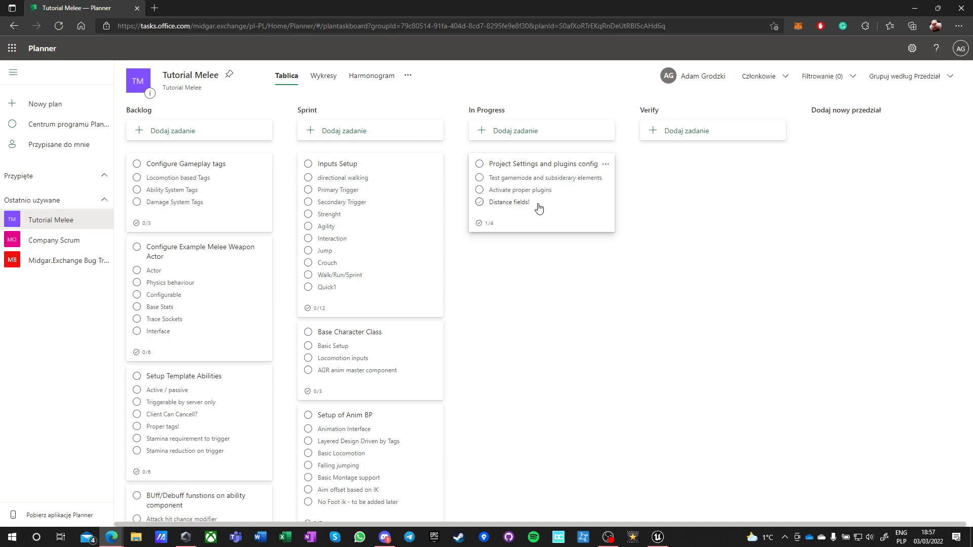
{"action": "left_click", "coordinate": [571, 221]}
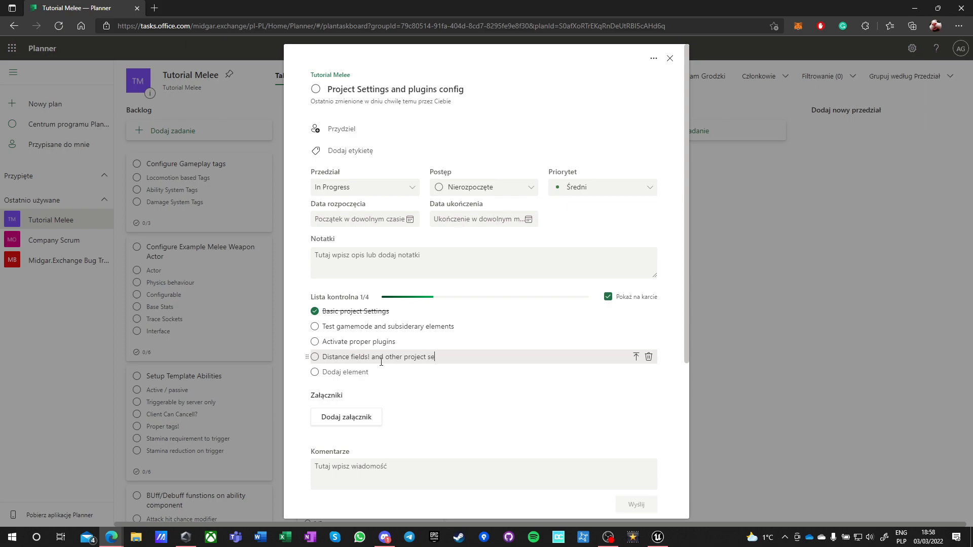
{"action": "left_click", "coordinate": [670, 58]}
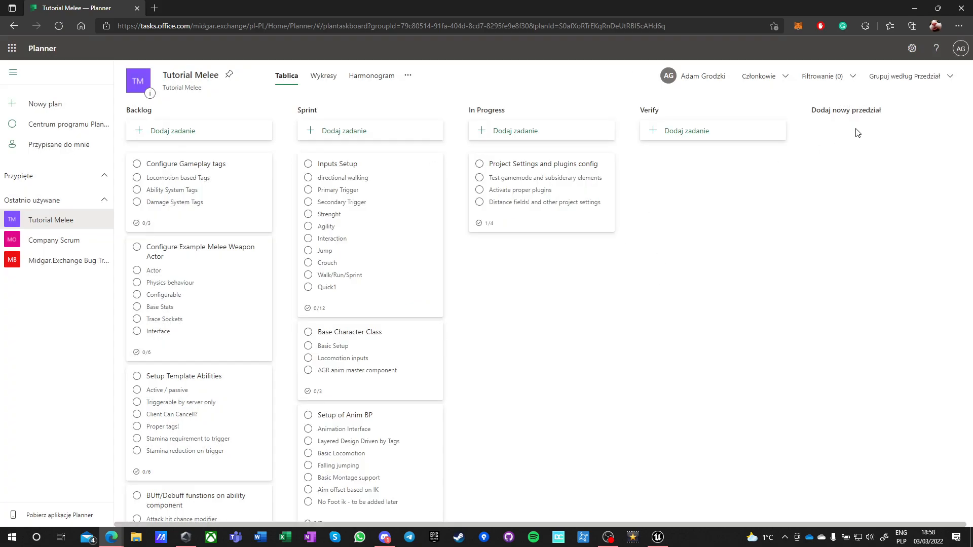
{"action": "left_click", "coordinate": [912, 10]}
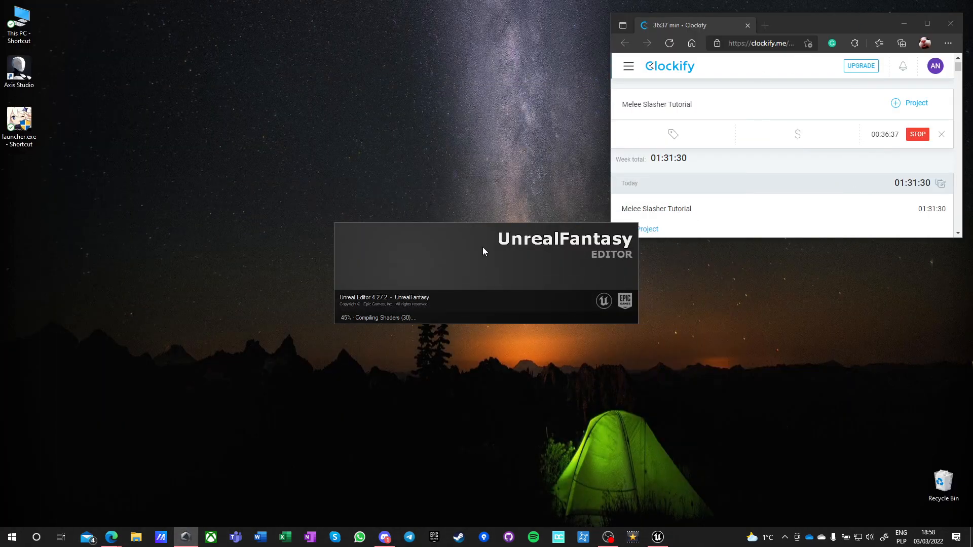
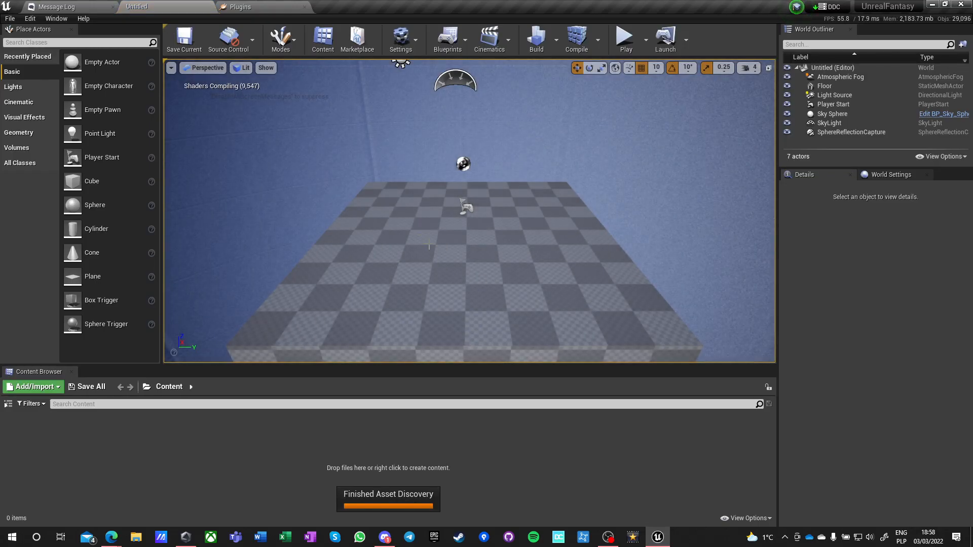
{"action": "right_click_drag", "start_coordinate": [429, 246], "coordinate": [448, 291]}
{"action": "key", "text": "w"}
{"action": "key", "text": "s"}
{"action": "key", "text": "s"}
{"action": "key", "text": "w"}
{"action": "key", "text": "a"}
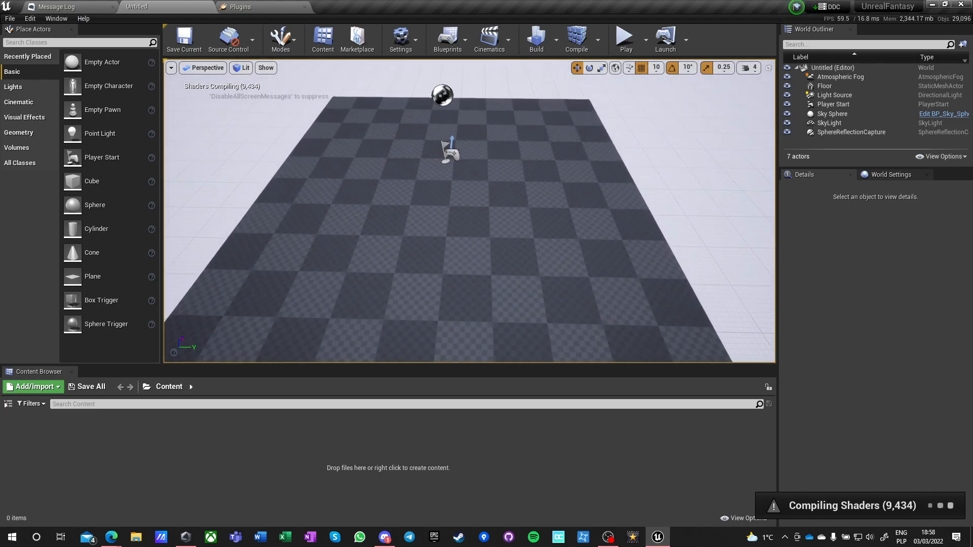
Start saving the current level and create a folder named Levels under Content as its destination.
{"action": "left_click", "coordinate": [9, 20]}
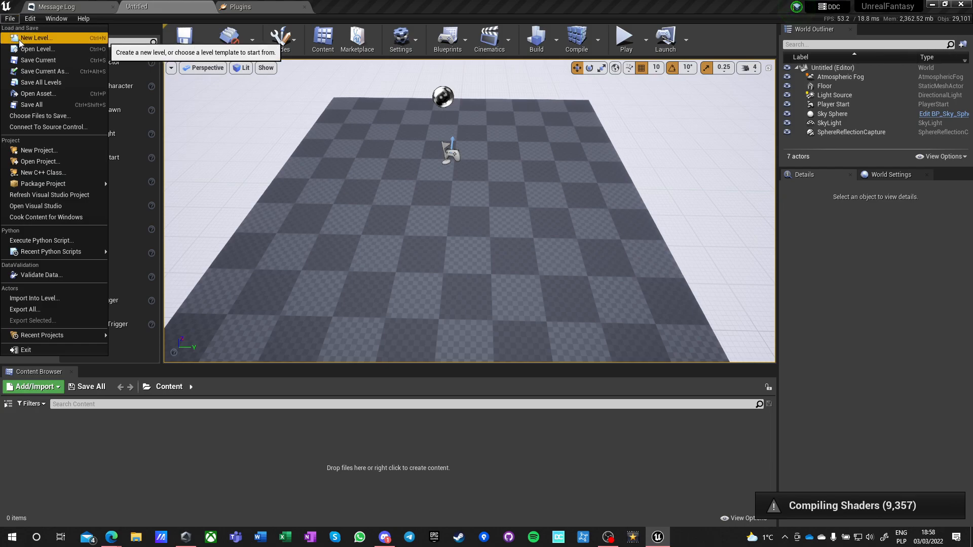
{"action": "left_click", "coordinate": [38, 108]}
{"action": "left_click", "coordinate": [83, 18]}
{"action": "left_click", "coordinate": [225, 128]}
{"action": "right_click", "coordinate": [226, 127]}
{"action": "left_click", "coordinate": [259, 142]}
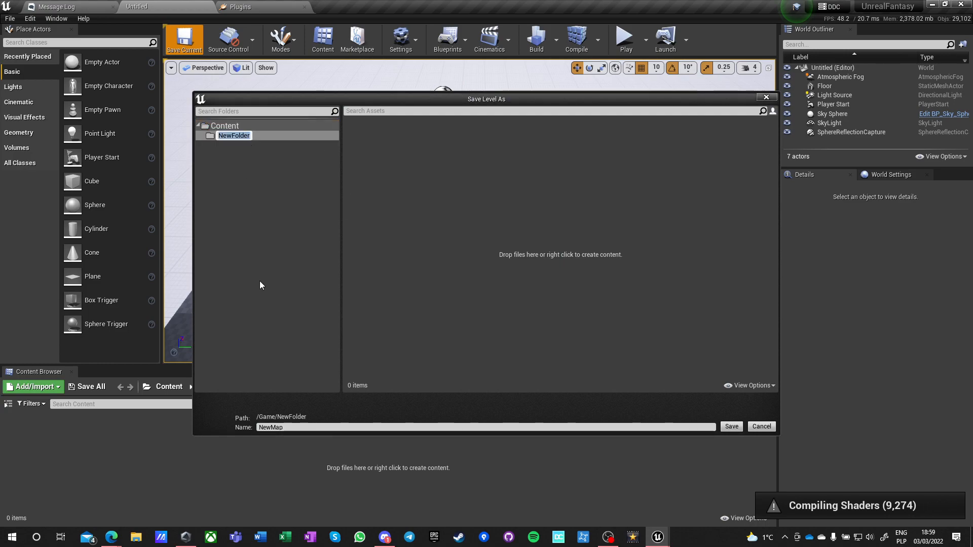
{"action": "type", "text": "Levels"}
{"action": "key", "text": "Return"}
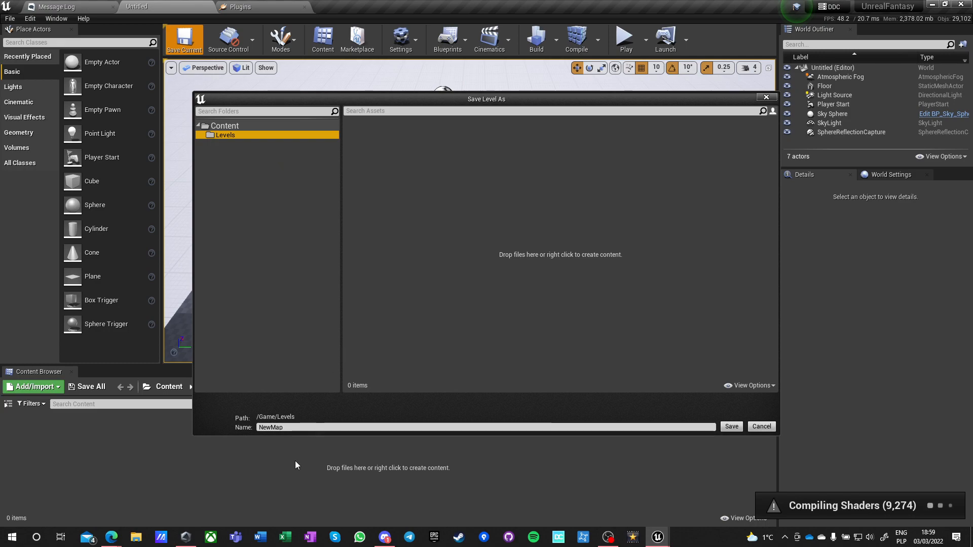
Name the level TestMap and save it in the Levels folder.
{"action": "left_click_drag", "start_coordinate": [287, 428], "coordinate": [215, 428]}
{"action": "type", "text": "TestMap"}
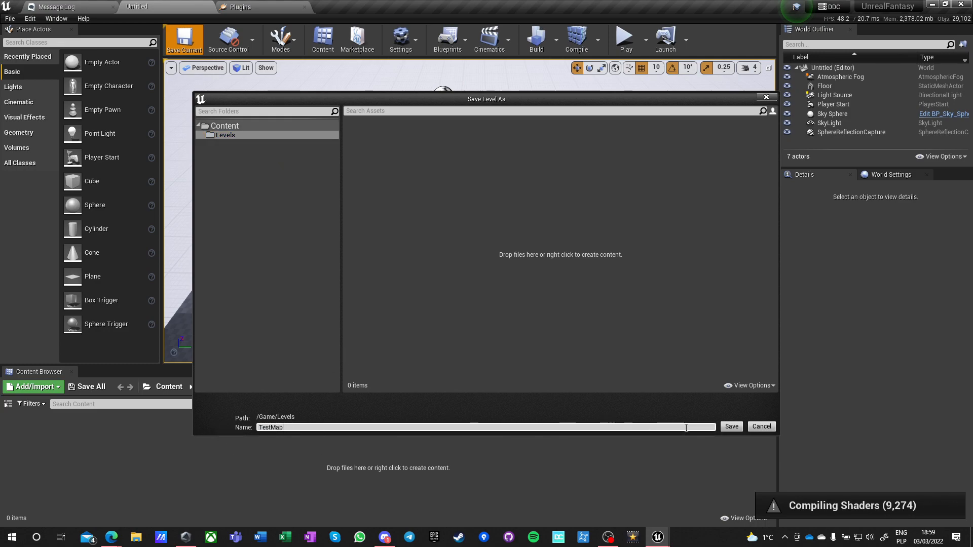
{"action": "left_click", "coordinate": [731, 427]}
Open the Levels folder in the Content Browser and show the folder tree beside its assets.
{"action": "double_click", "coordinate": [31, 446]}
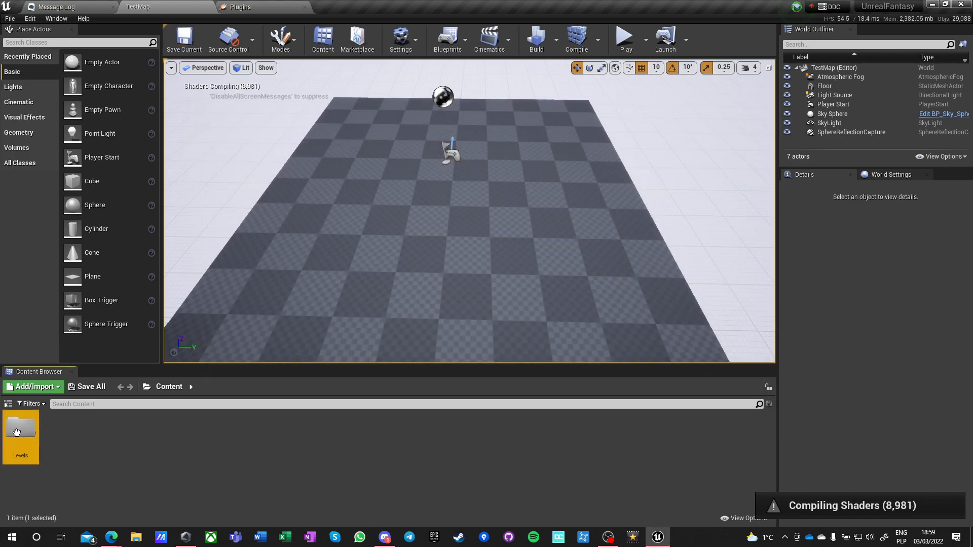
{"action": "double_click", "coordinate": [34, 438]}
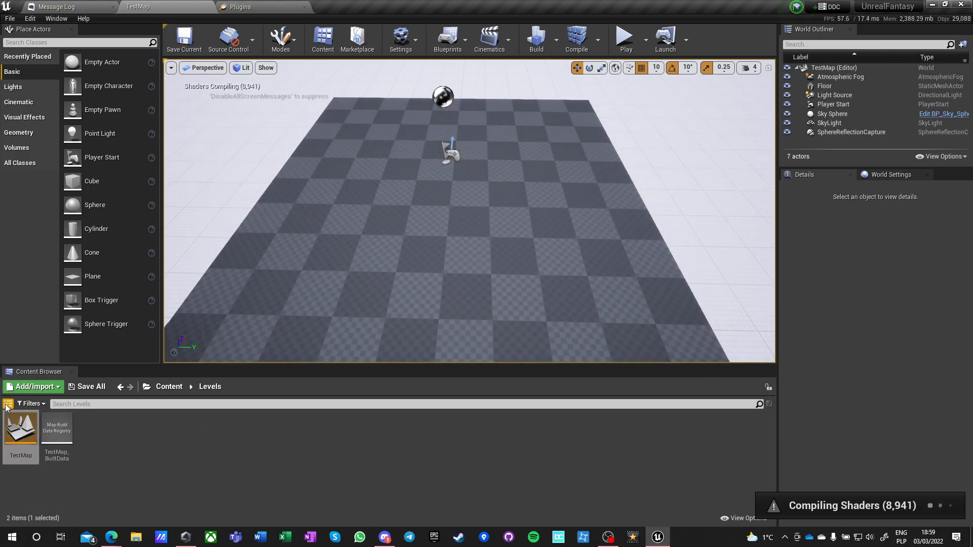
{"action": "left_click", "coordinate": [8, 404]}
{"action": "left_click", "coordinate": [298, 445]}
Create a new landscape in TestMap with its Z location set to -100 and the other settings left at default.
{"action": "mouse_move", "coordinate": [390, 265]}
{"action": "right_mouse_down"}
{"action": "mouse_move", "coordinate": [349, 203]}
{"action": "mouse_move", "coordinate": [378, 169]}
{"action": "mouse_move", "coordinate": [393, 243]}
{"action": "mouse_move", "coordinate": [388, 233]}
{"action": "mouse_move", "coordinate": [406, 232]}
{"action": "right_mouse_up"}
{"action": "key", "text": "s"}
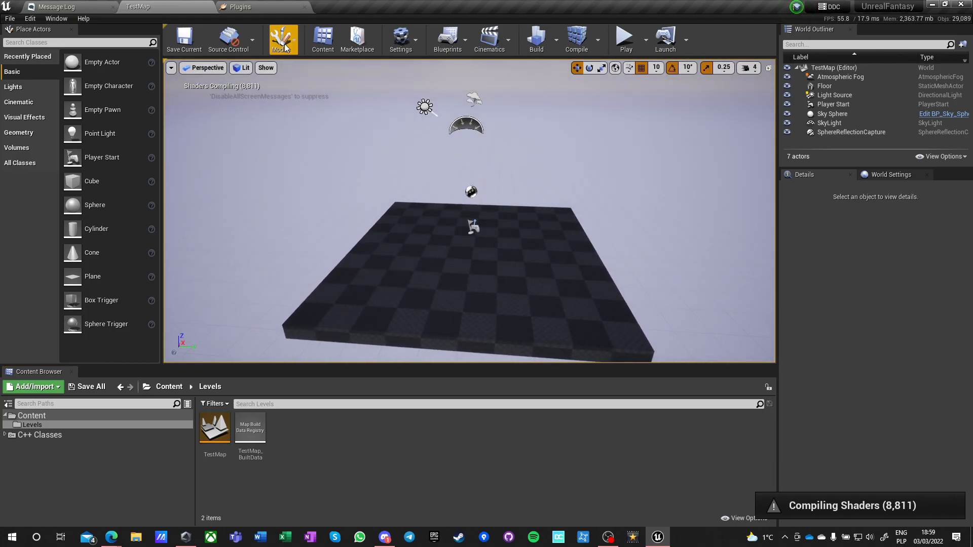
{"action": "left_click", "coordinate": [284, 47]}
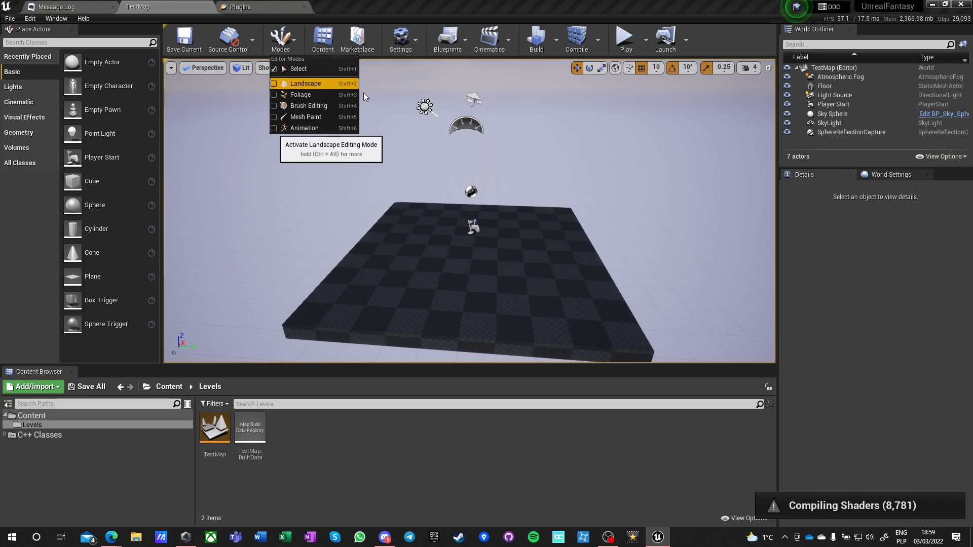
{"action": "left_click", "coordinate": [306, 83]}
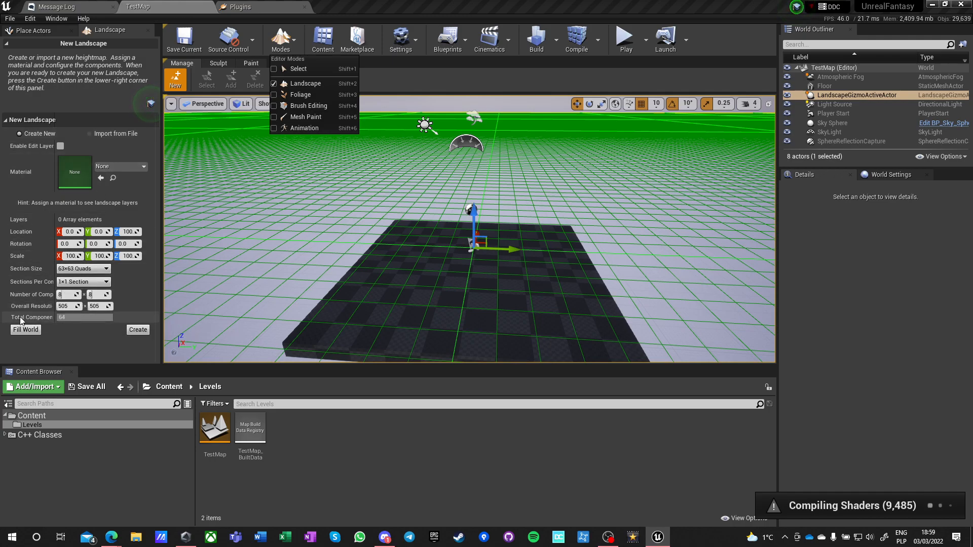
{"action": "left_click", "coordinate": [131, 231]}
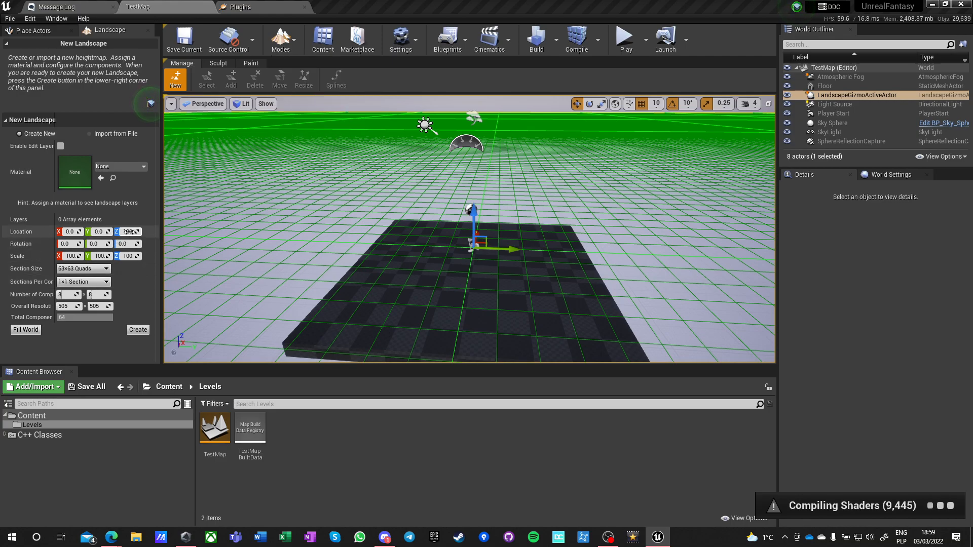
{"action": "type", "text": "-100"}
{"action": "key", "text": "Return"}
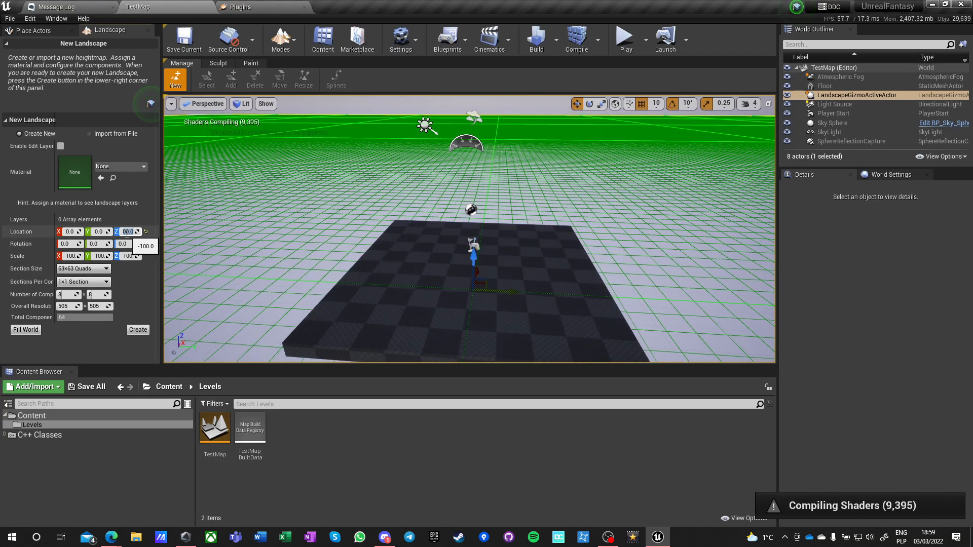
{"action": "left_click", "coordinate": [138, 329]}
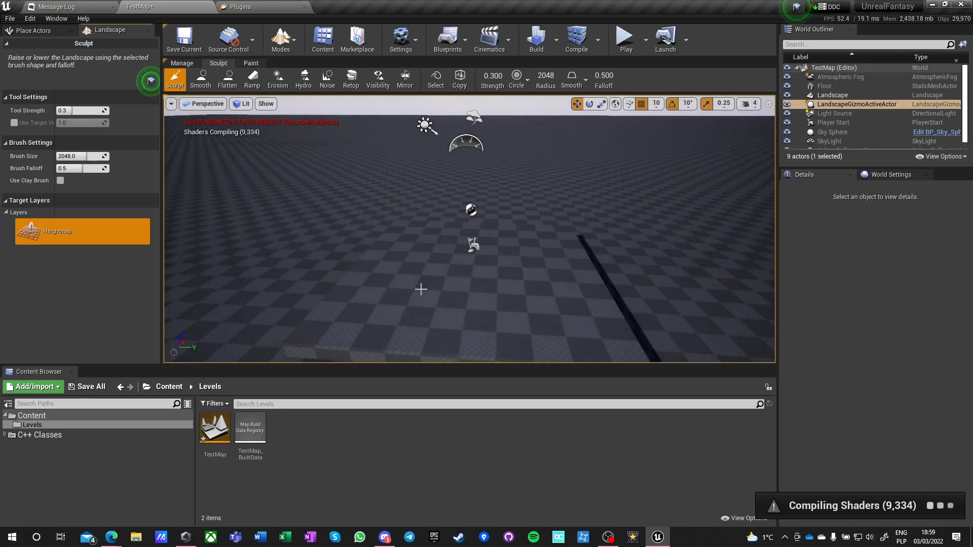
Leave landscape editing and return the level editor to Select mode.
{"action": "right_click_drag", "start_coordinate": [419, 289], "coordinate": [481, 294]}
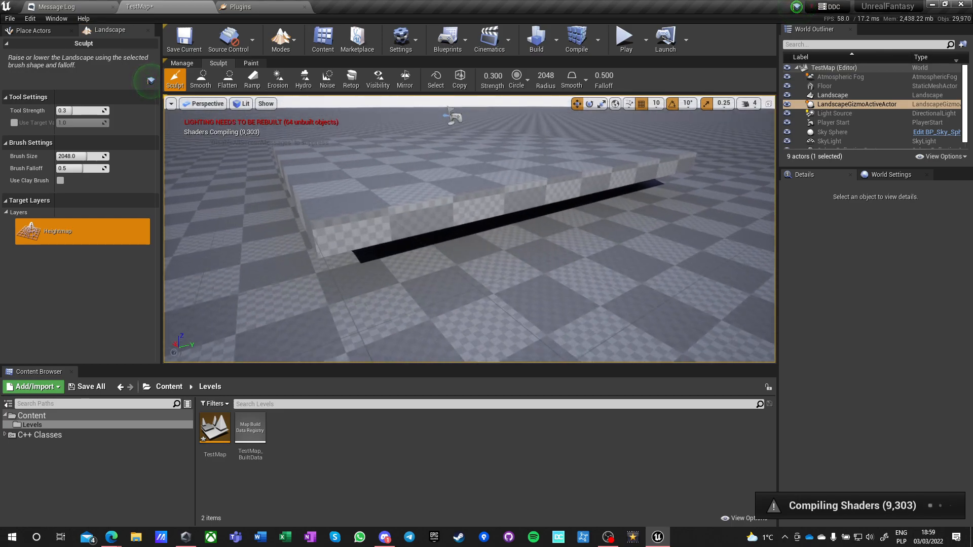
{"action": "right_click_drag", "start_coordinate": [393, 253], "coordinate": [394, 232]}
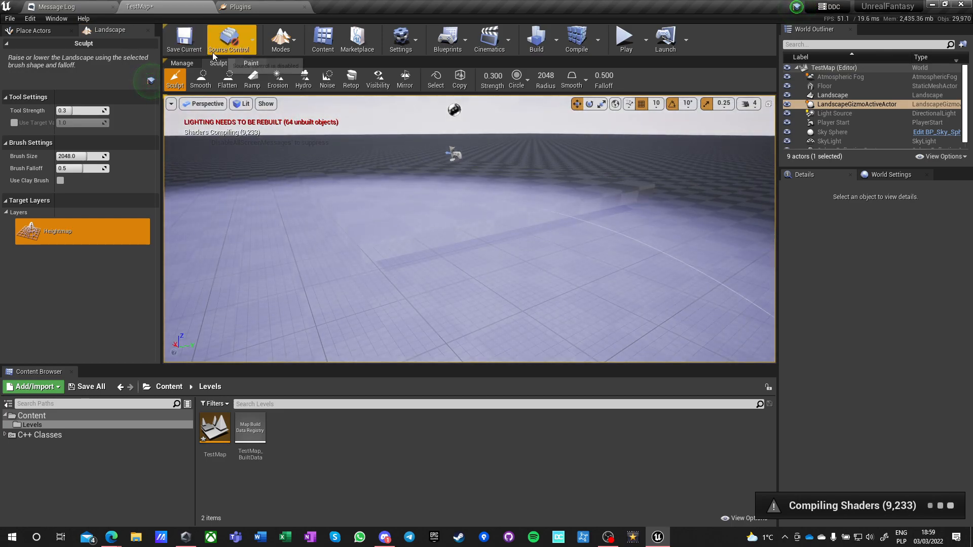
{"action": "left_click", "coordinate": [242, 43]}
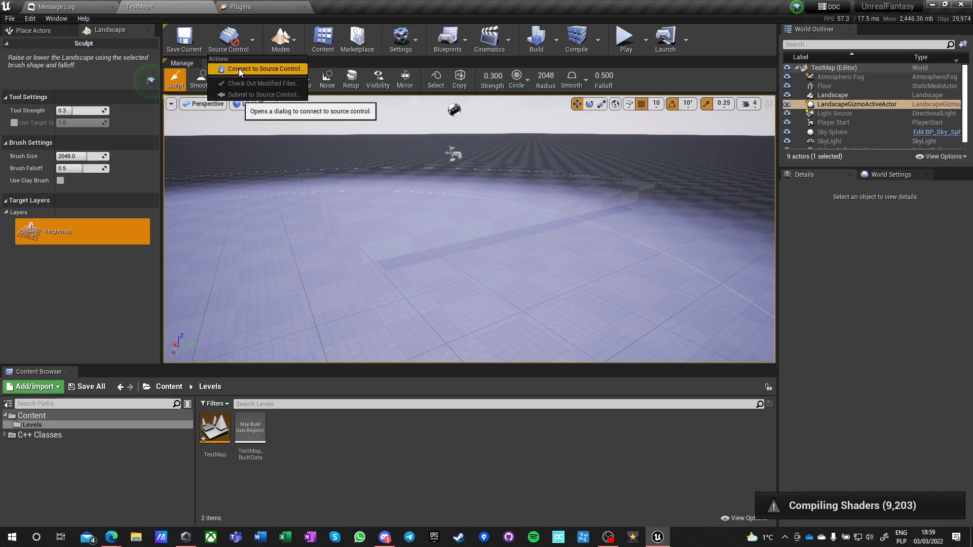
{"action": "left_click", "coordinate": [287, 36]}
{"action": "left_click", "coordinate": [288, 71]}
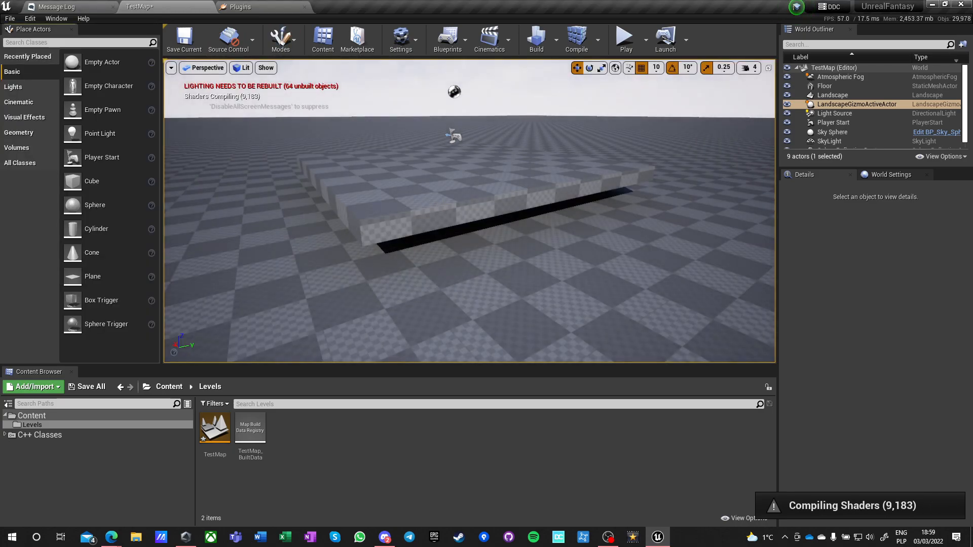
Lower the Floor mesh to a Z location of -50 so it sinks into the landscape.
{"action": "left_click", "coordinate": [432, 234]}
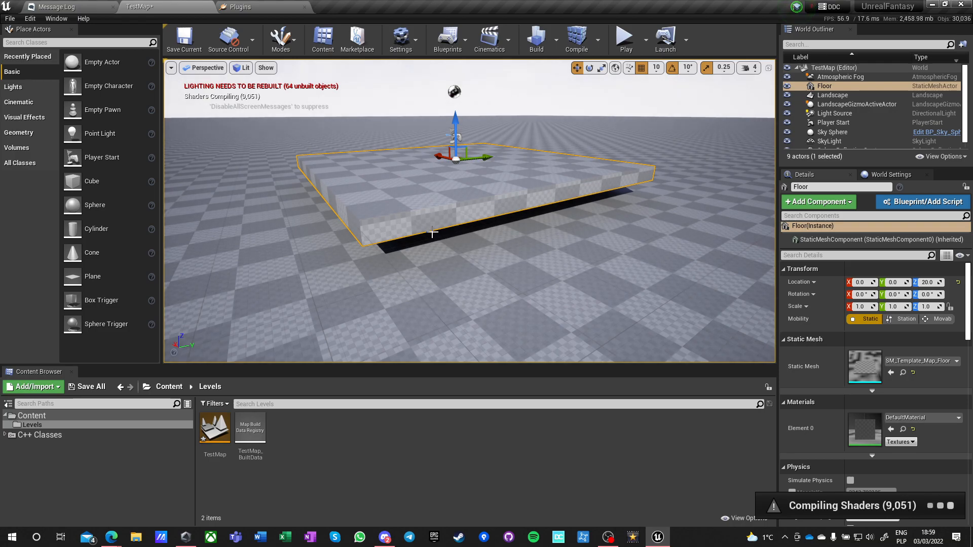
{"action": "left_click_drag", "start_coordinate": [452, 120], "coordinate": [451, 137]}
{"action": "right_click_drag", "start_coordinate": [451, 139], "coordinate": [423, 153]}
{"action": "key", "text": "w"}
{"action": "key", "text": "s"}
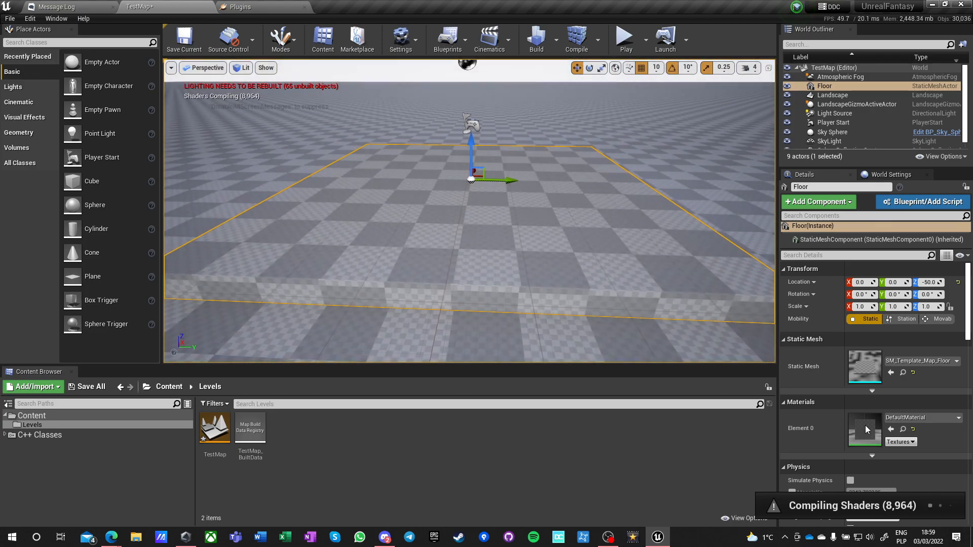
{"action": "left_click", "coordinate": [911, 418]}
{"action": "type", "text": "cu"}
{"action": "key", "text": "BackSpace"}
{"action": "key", "text": "BackSpace"}
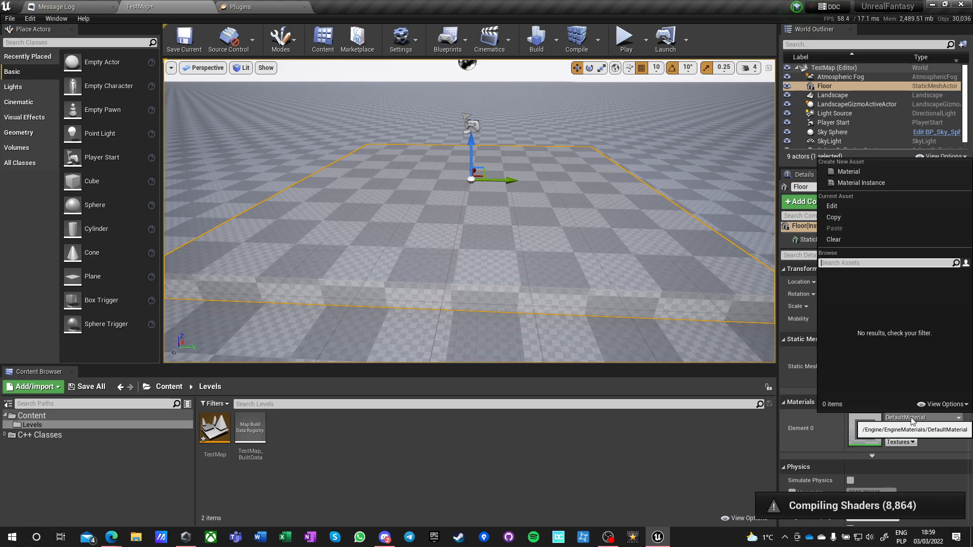
{"action": "left_click", "coordinate": [323, 457]}
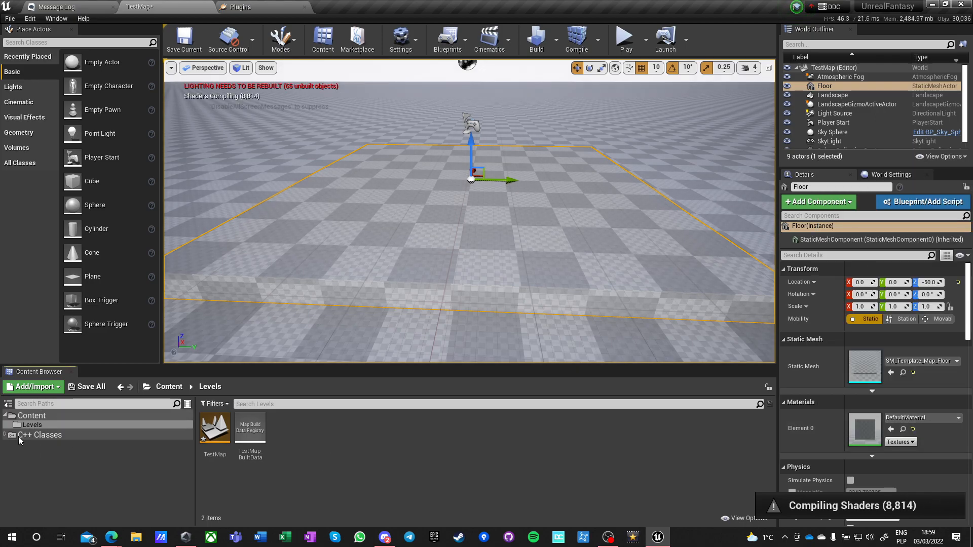
Examine the project's Content, C++ Classes, UnrealFantasy and Levels folders in the Content Browser.
{"action": "left_click", "coordinate": [29, 415]}
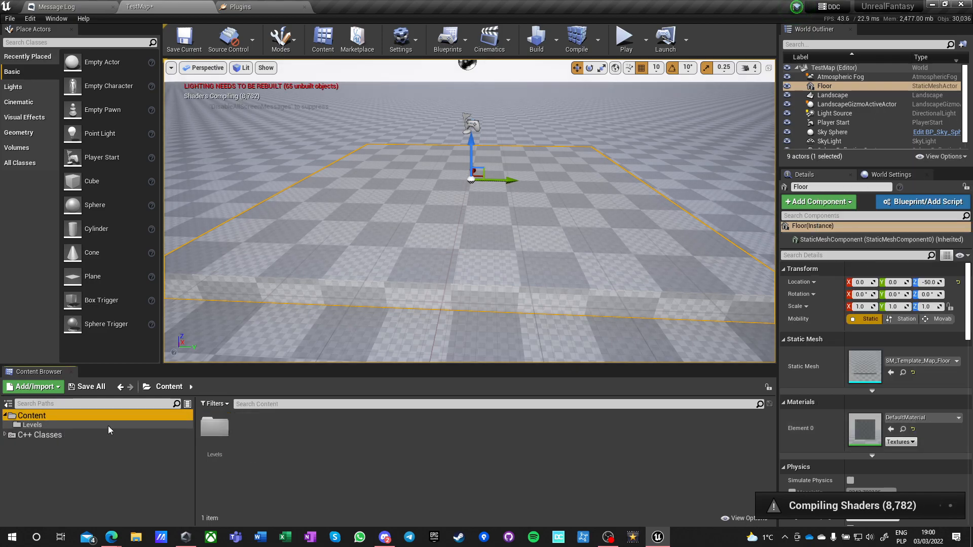
{"action": "left_click", "coordinate": [23, 436]}
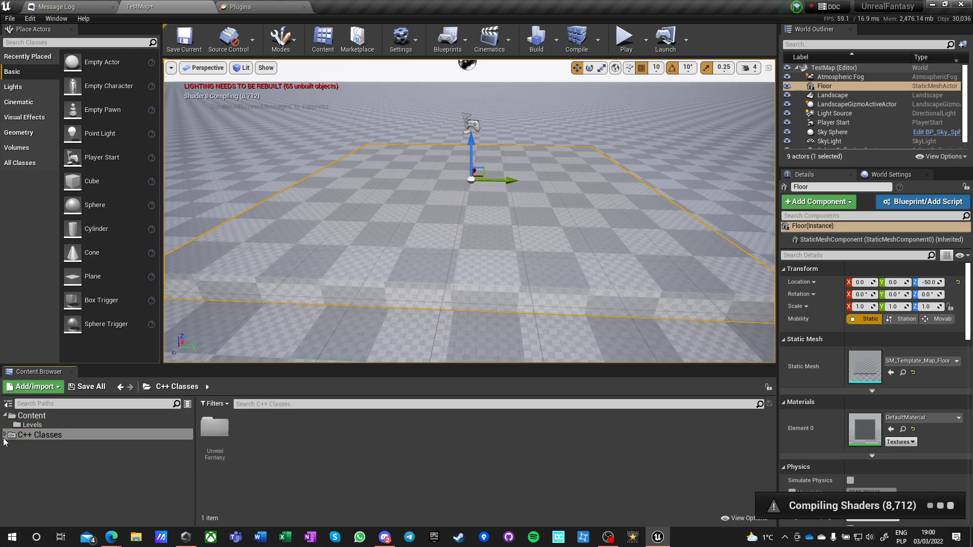
{"action": "left_click", "coordinate": [4, 435]}
{"action": "left_click", "coordinate": [20, 444]}
{"action": "left_click", "coordinate": [218, 434]}
{"action": "left_click", "coordinate": [250, 452]}
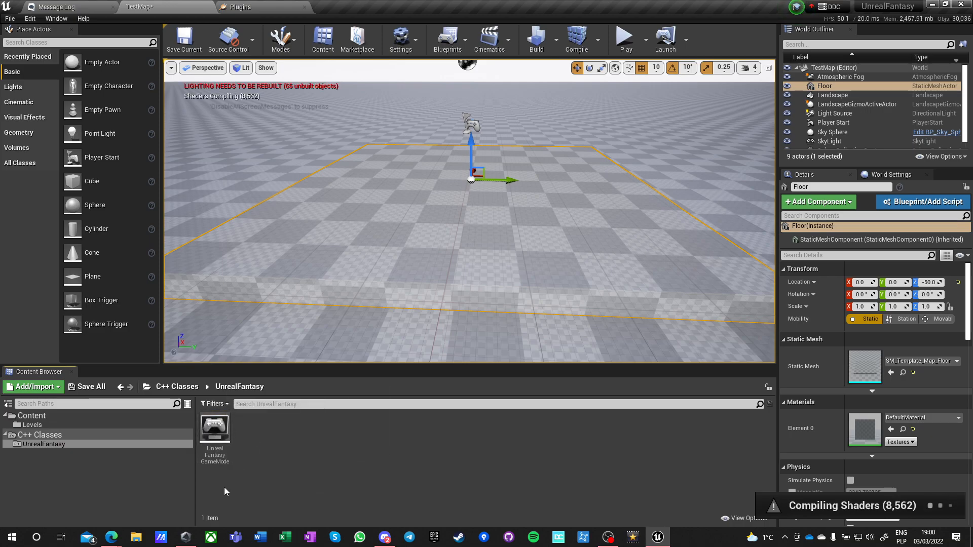
{"action": "left_click", "coordinate": [46, 426]}
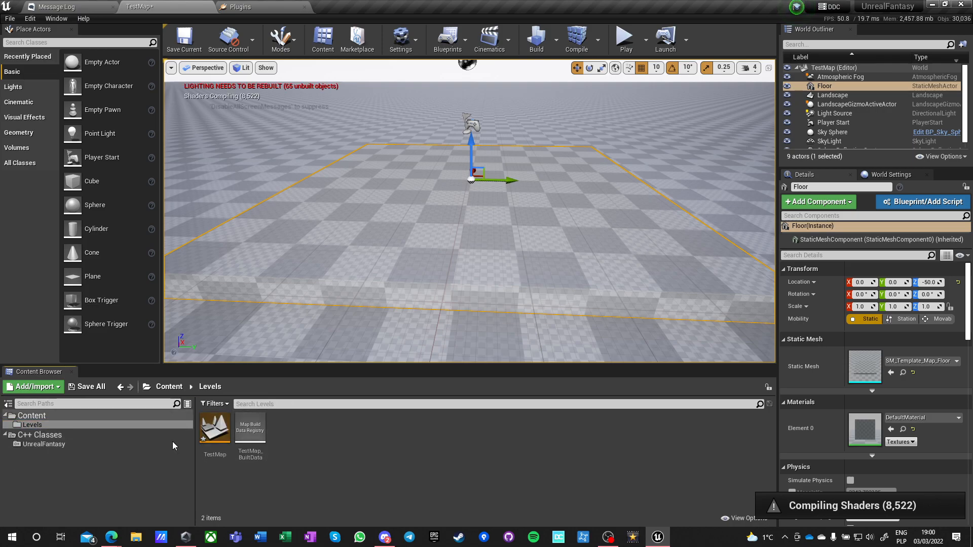
{"action": "left_click", "coordinate": [29, 415]}
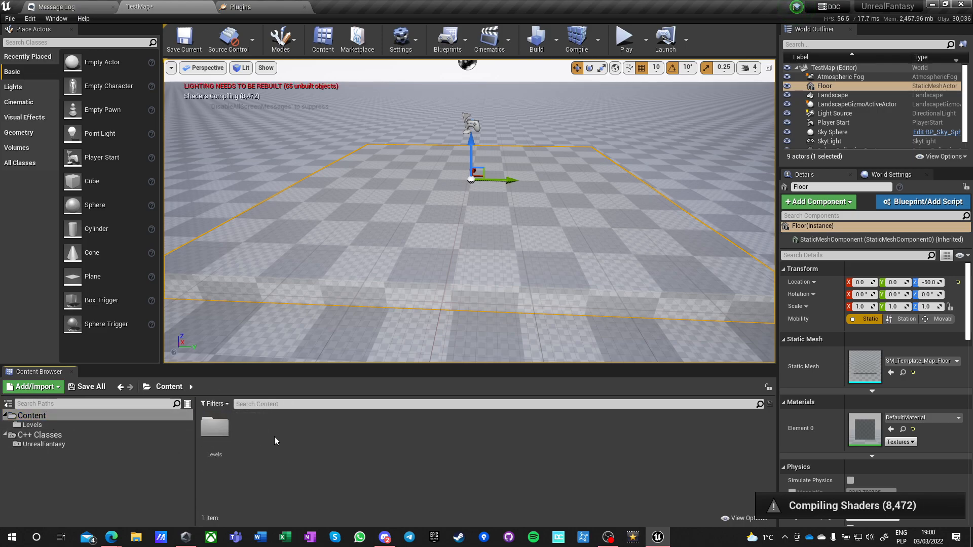
Open the Project Settings and change the project name to Unreal Fantasy.
{"action": "left_click", "coordinate": [30, 18]}
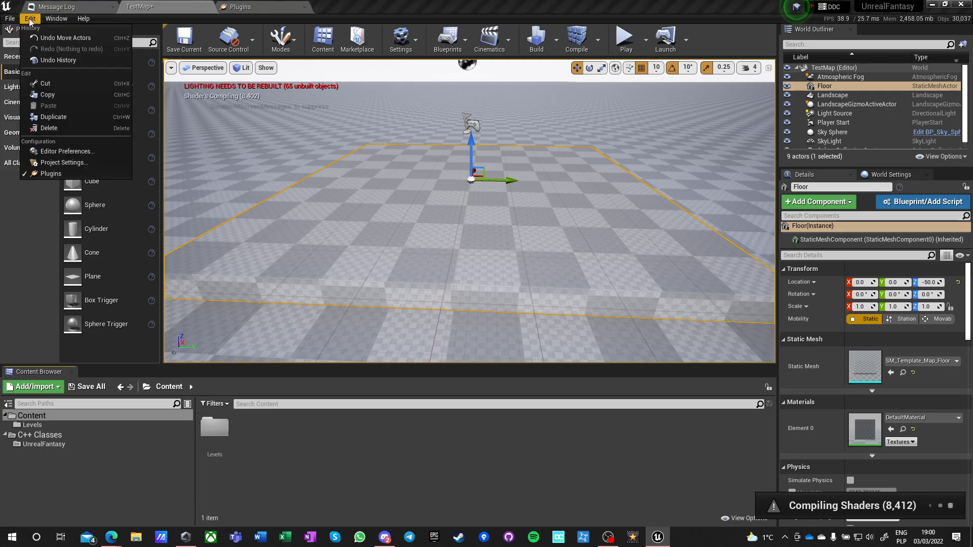
{"action": "left_click", "coordinate": [45, 163]}
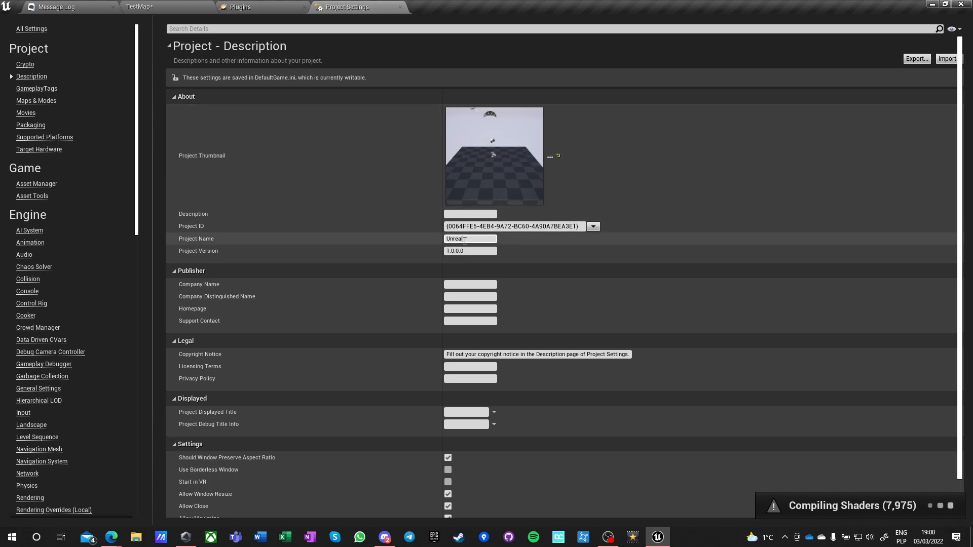
{"action": "left_click", "coordinate": [463, 239]}
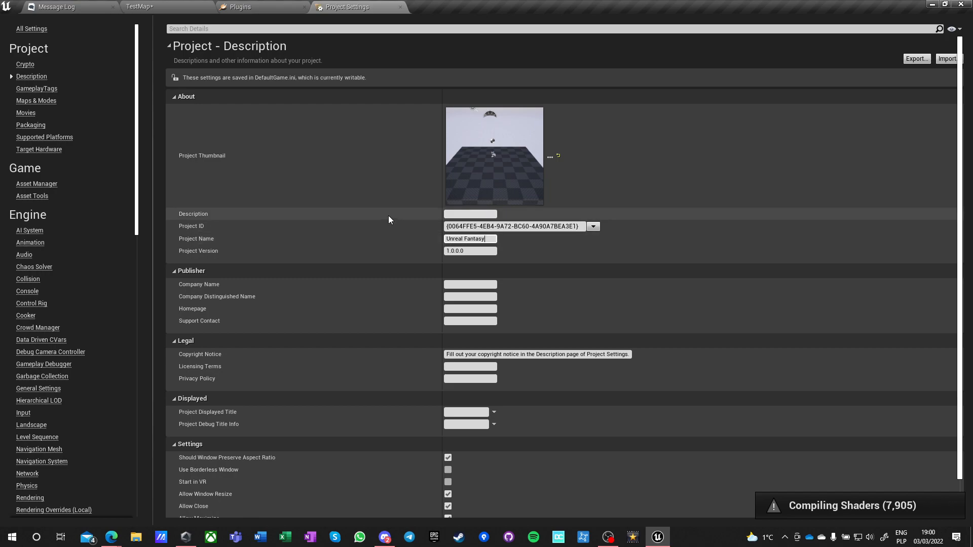
Set the project description to "Tutorial project for ABLE by" followed by the author's name.
{"action": "left_click", "coordinate": [456, 214]}
{"action": "type", "text": "Tutorial project for ABLE"}
{"action": "type", "text": "by "}
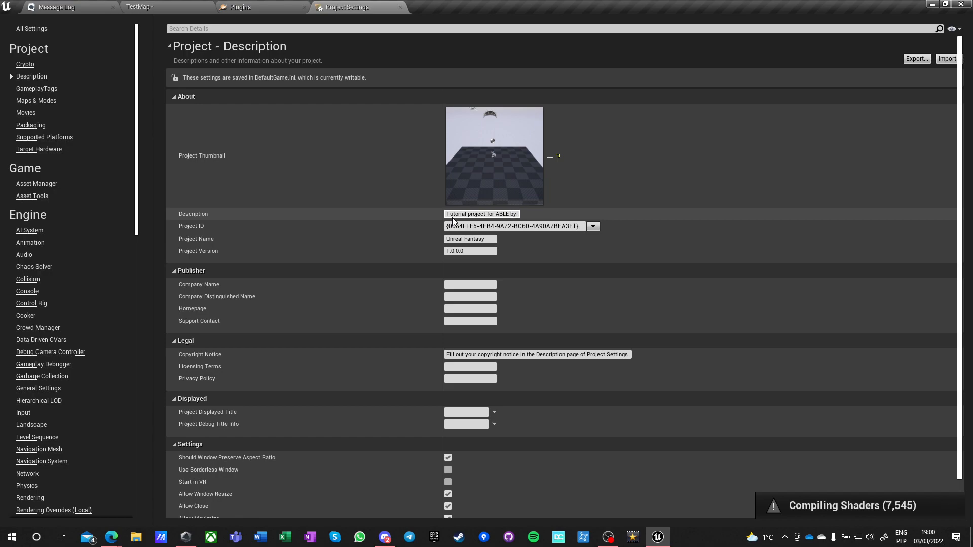
{"action": "type", "text": "Angelv"}
{"action": "key", "text": "Return"}
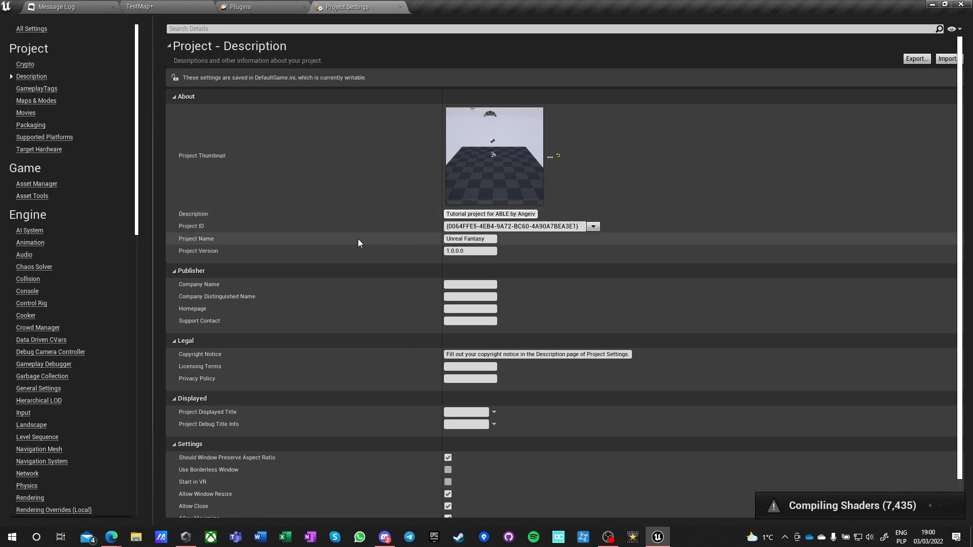
Review the version, publisher, legal and window options in the project description, and open the GameplayTags settings.
{"action": "left_click", "coordinate": [460, 251]}
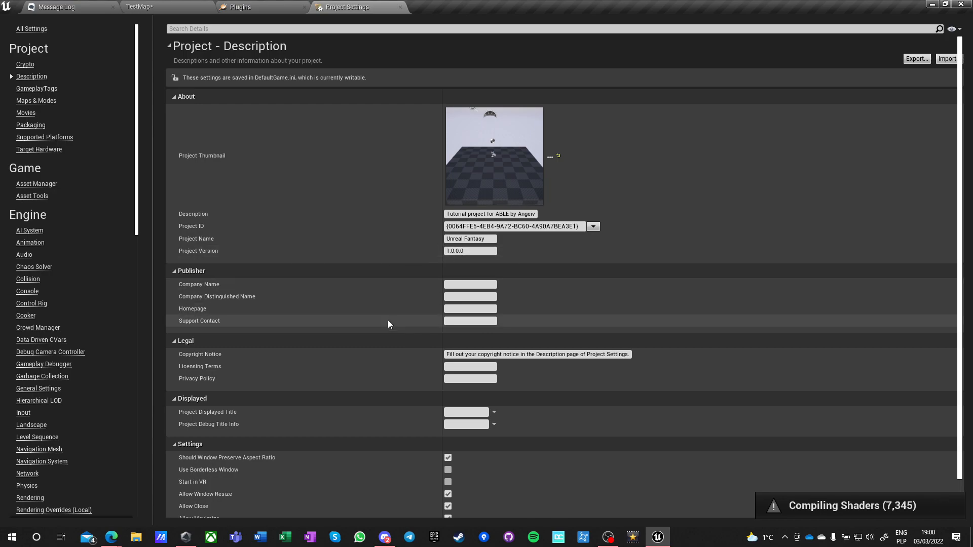
{"action": "scroll", "coordinate": [335, 323], "scroll_direction": "down", "scroll_amount": 1}
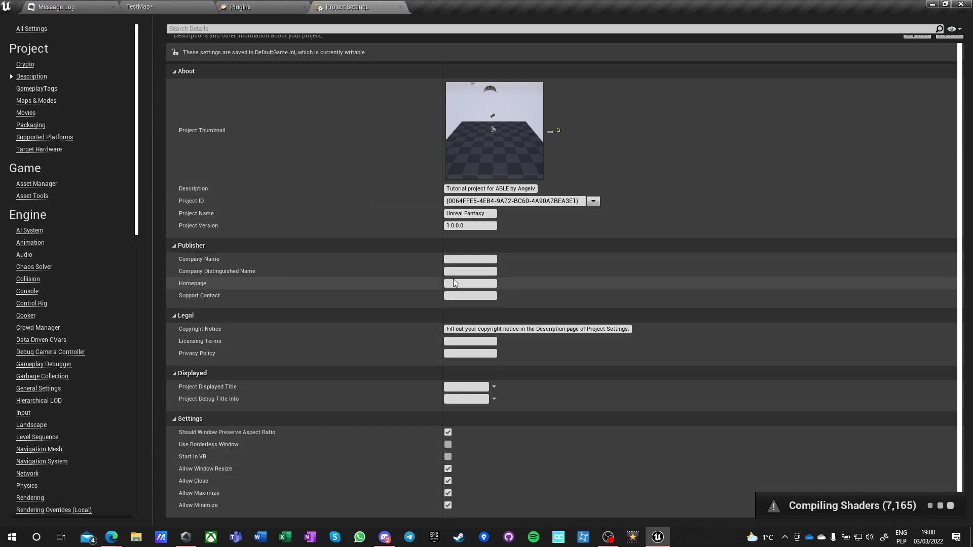
{"action": "scroll", "coordinate": [439, 355], "scroll_direction": "up", "scroll_amount": 1}
{"action": "scroll", "coordinate": [434, 373], "scroll_direction": "down", "scroll_amount": 1}
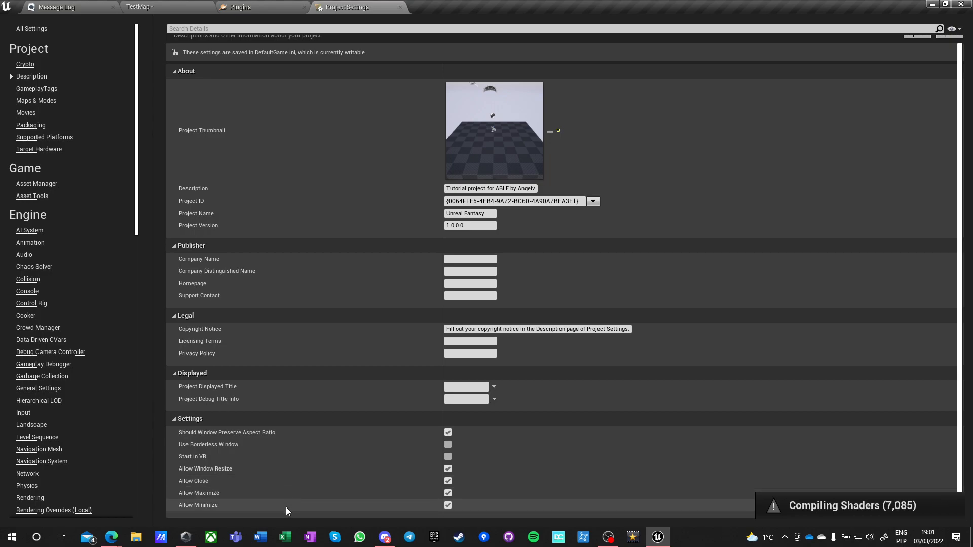
{"action": "left_click", "coordinate": [28, 90]}
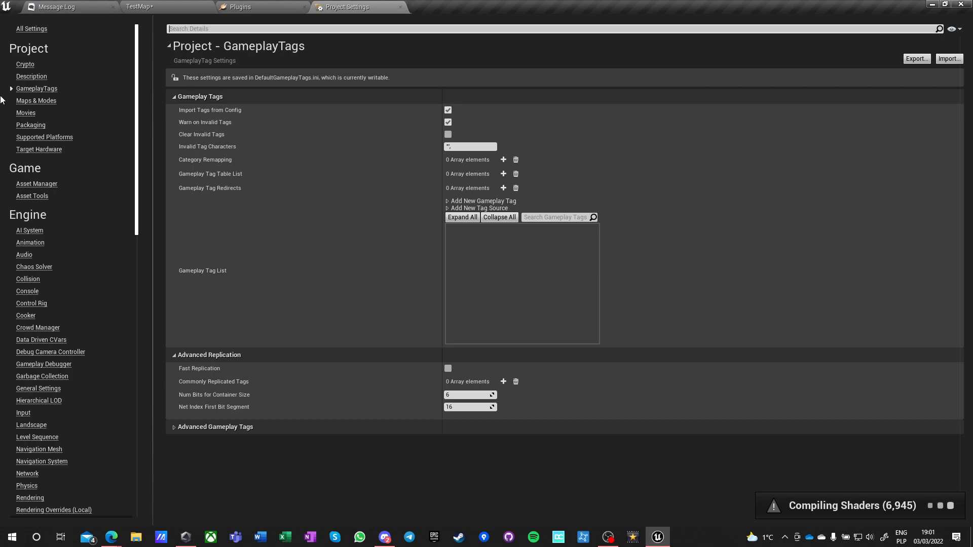
In the Maps & Modes project settings, set both the Editor Startup Map and the Game Default Map to TestMap.
{"action": "left_click", "coordinate": [22, 102]}
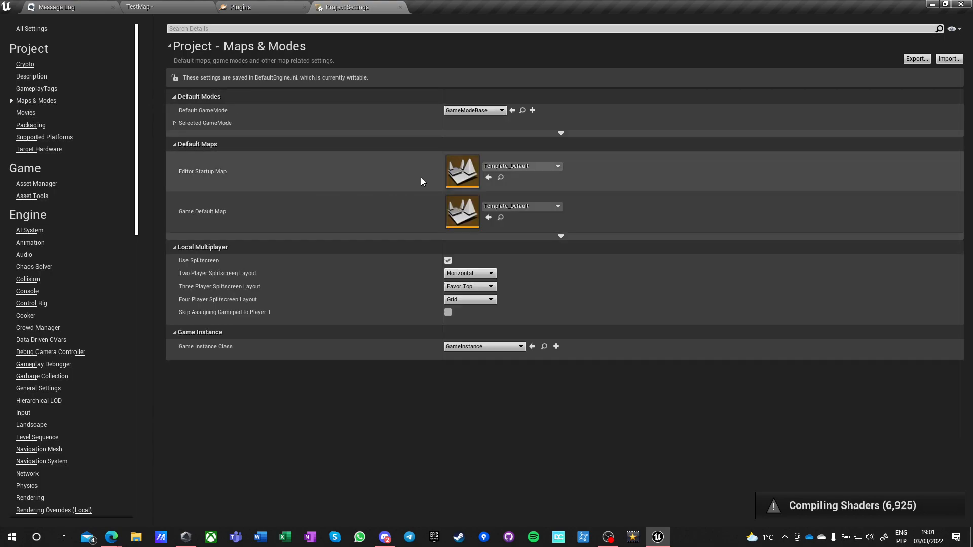
{"action": "left_click", "coordinate": [514, 165]}
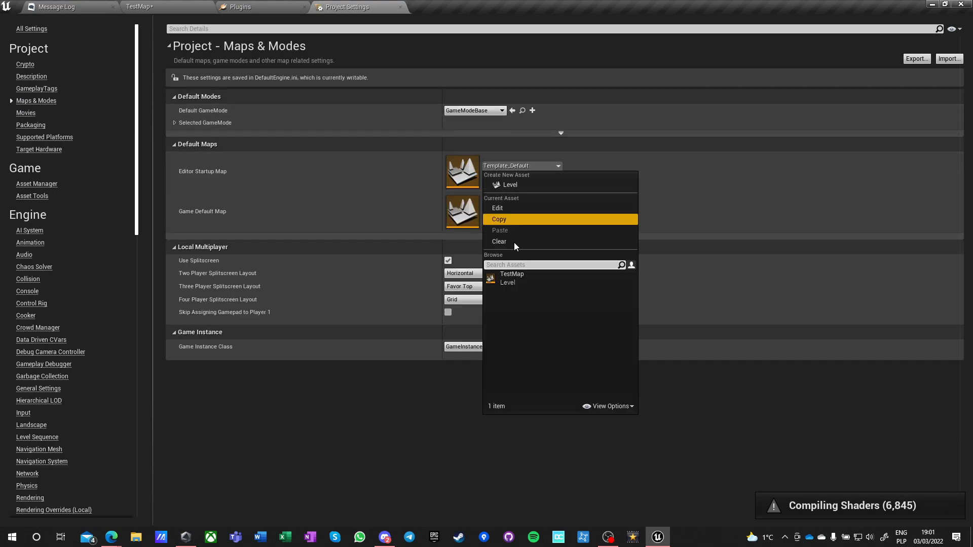
{"action": "left_click", "coordinate": [516, 279]}
{"action": "left_click", "coordinate": [508, 207]}
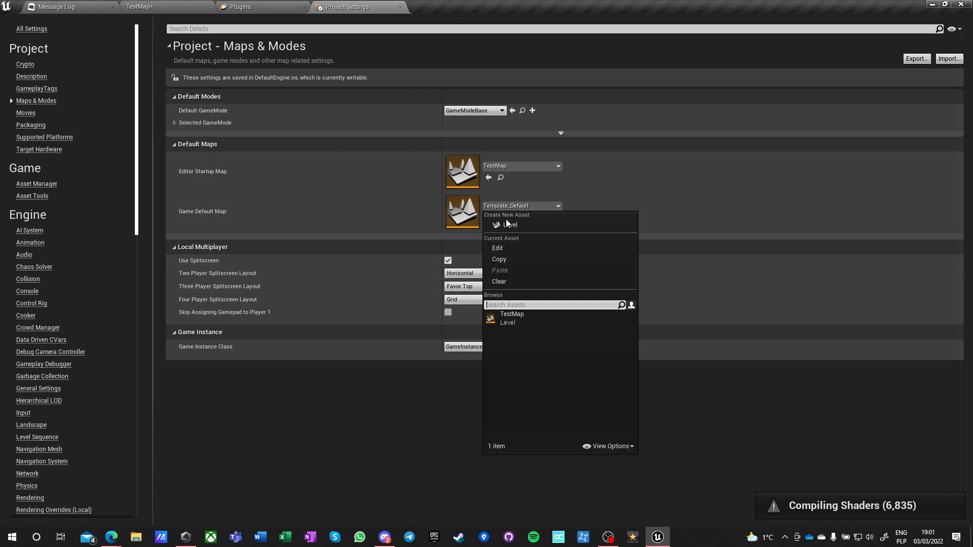
{"action": "left_click", "coordinate": [513, 316]}
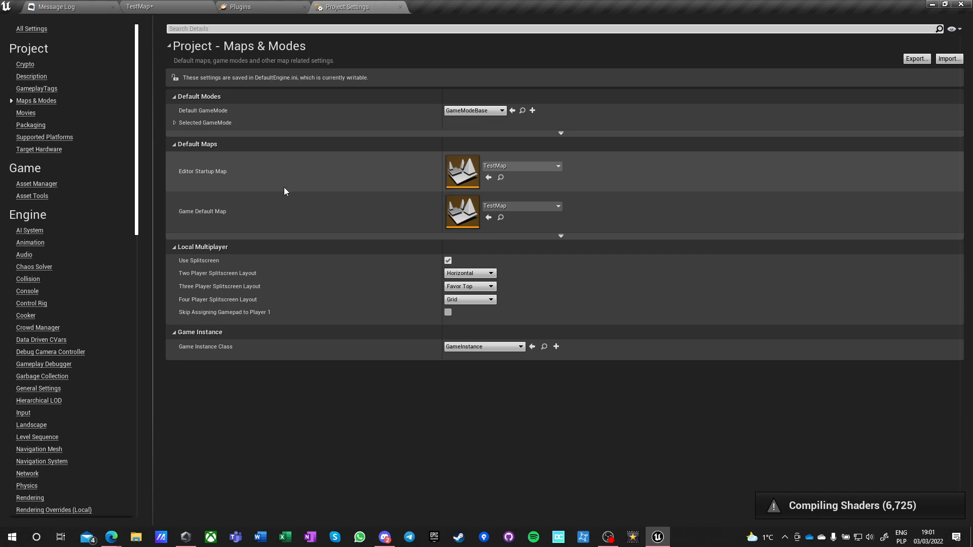
Set the Default GameMode to UnrealFantasyGameModeBase and check the Game Instance Class choices.
{"action": "left_click", "coordinate": [471, 110]}
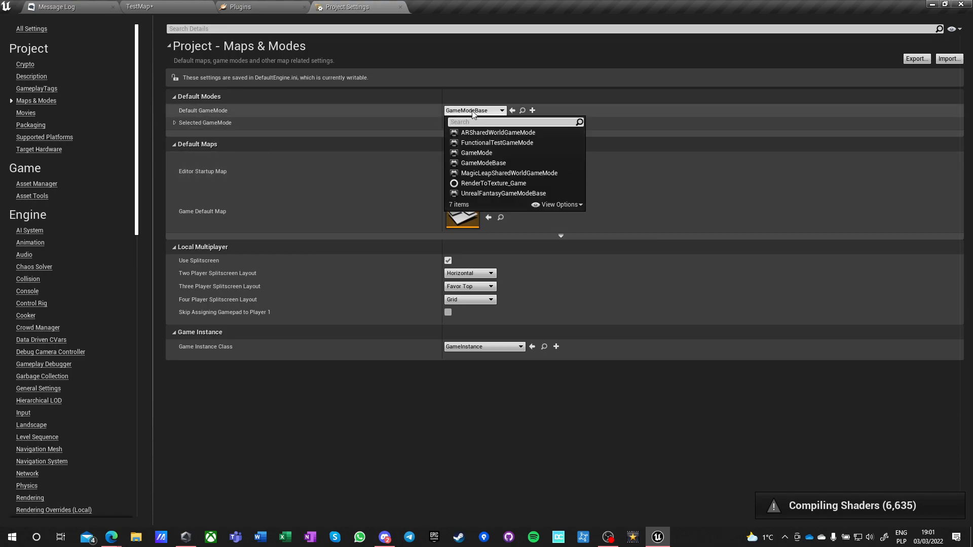
{"action": "left_click", "coordinate": [487, 194]}
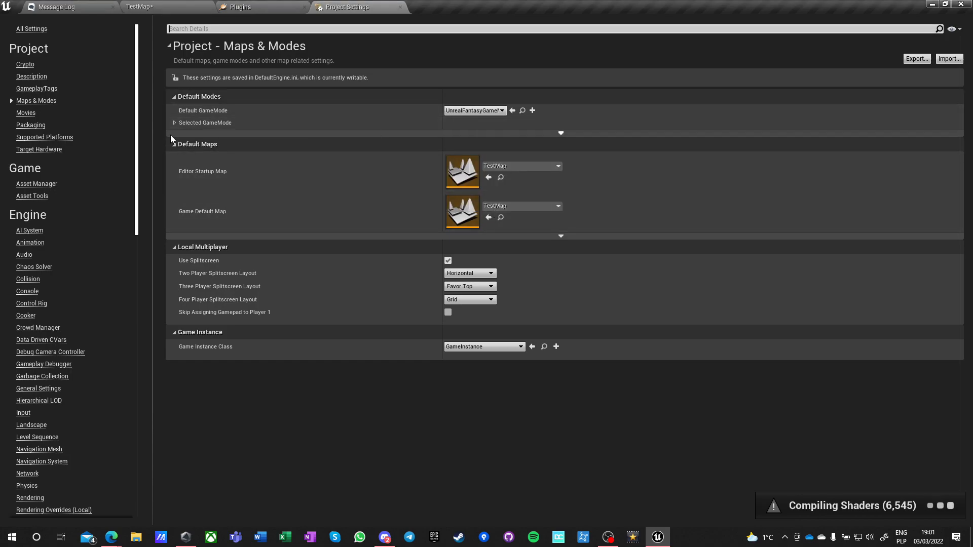
{"action": "left_click", "coordinate": [469, 350]}
{"action": "left_click", "coordinate": [440, 366]}
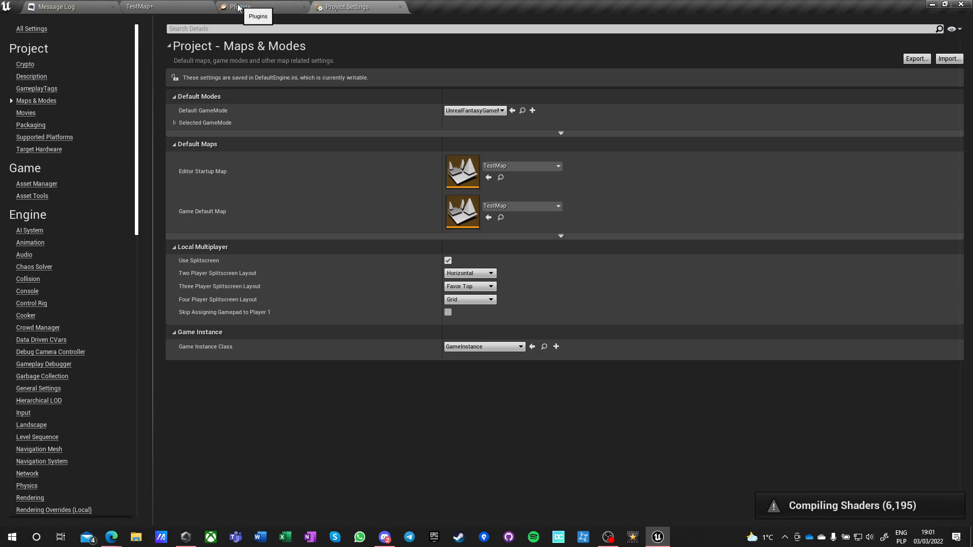
Return to the TestMap level editor, create a folder named GamePlay in Content, and open it.
{"action": "left_click", "coordinate": [151, 10]}
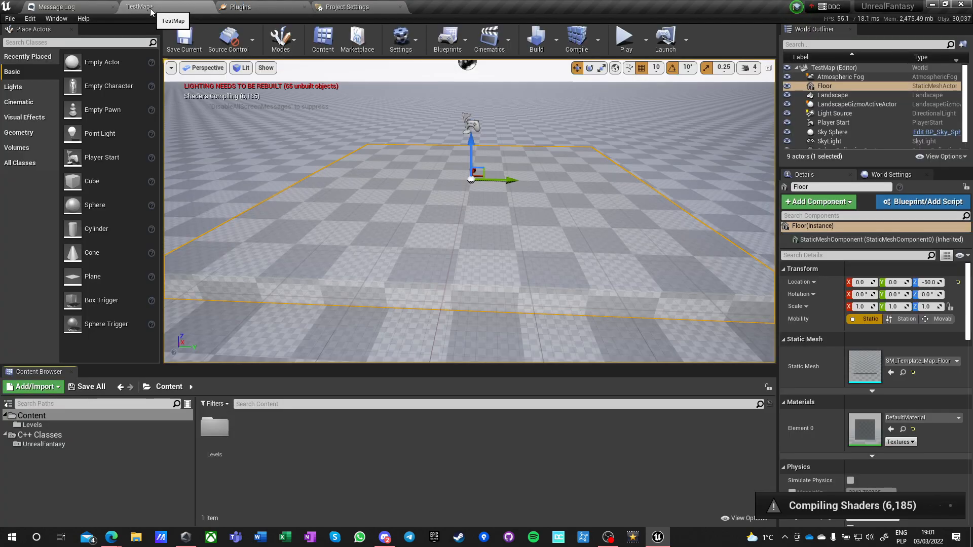
{"action": "right_click", "coordinate": [257, 436]}
{"action": "left_click", "coordinate": [292, 108]}
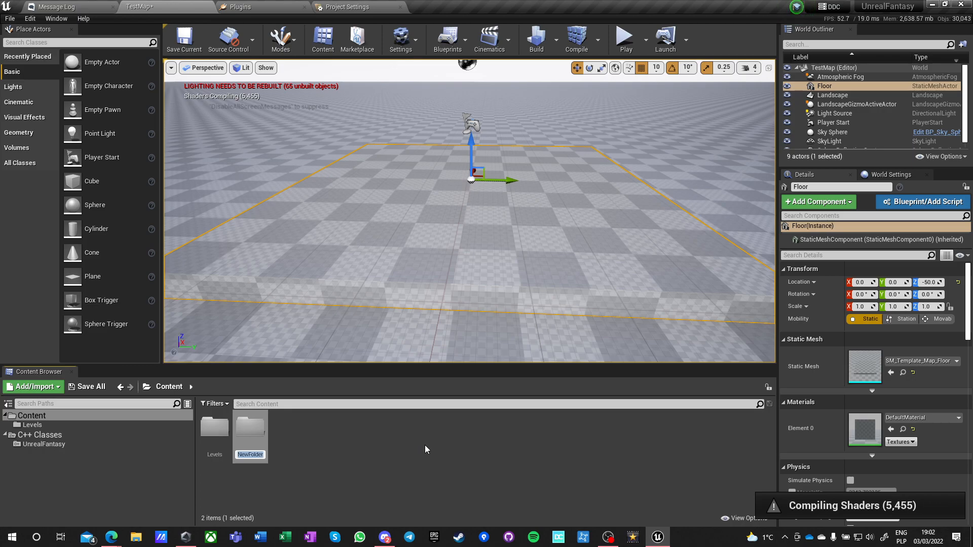
{"action": "type", "text": "GamePlay"}
{"action": "key", "text": "Return"}
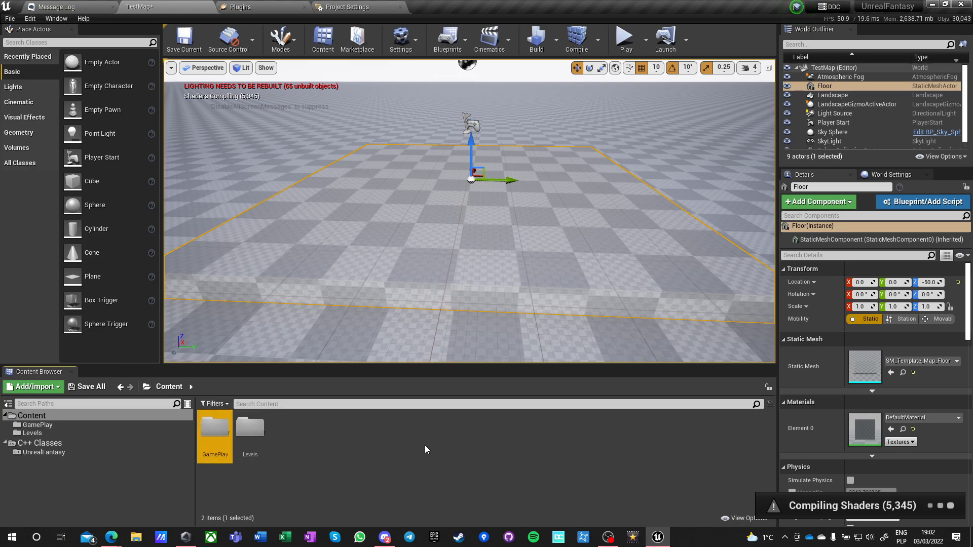
{"action": "double_click", "coordinate": [212, 430]}
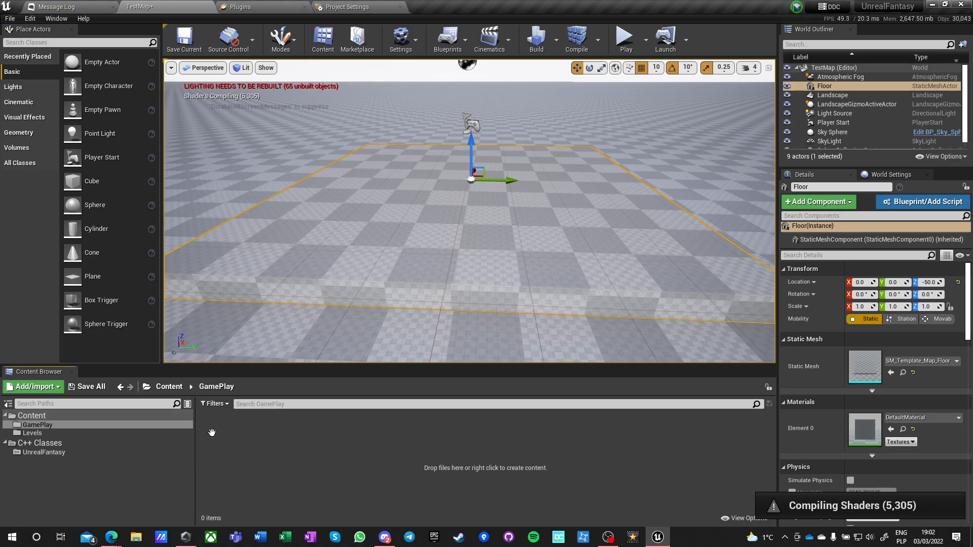
{"action": "right_click", "coordinate": [243, 442]}
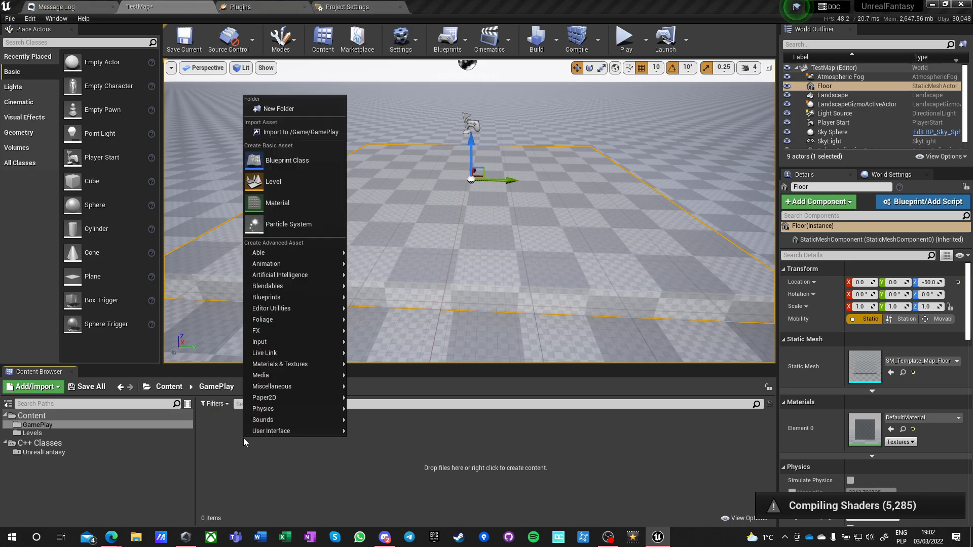
{"action": "left_click", "coordinate": [283, 109]}
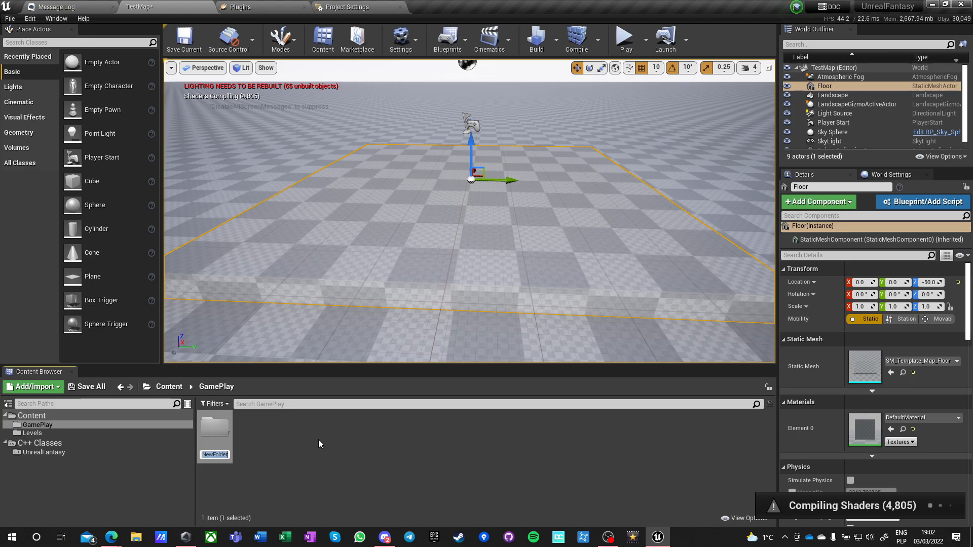
{"action": "key", "text": "Return"}
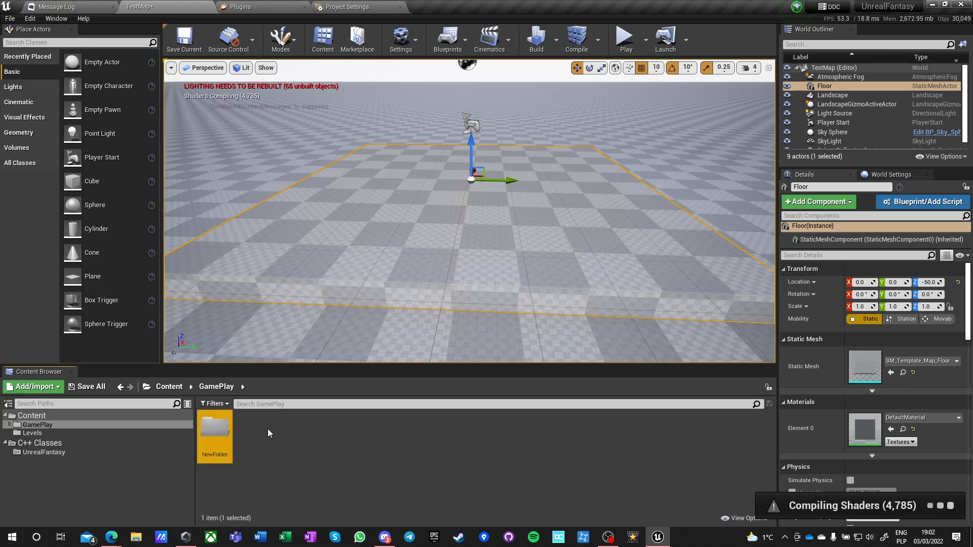
{"action": "key", "text": "Delete"}
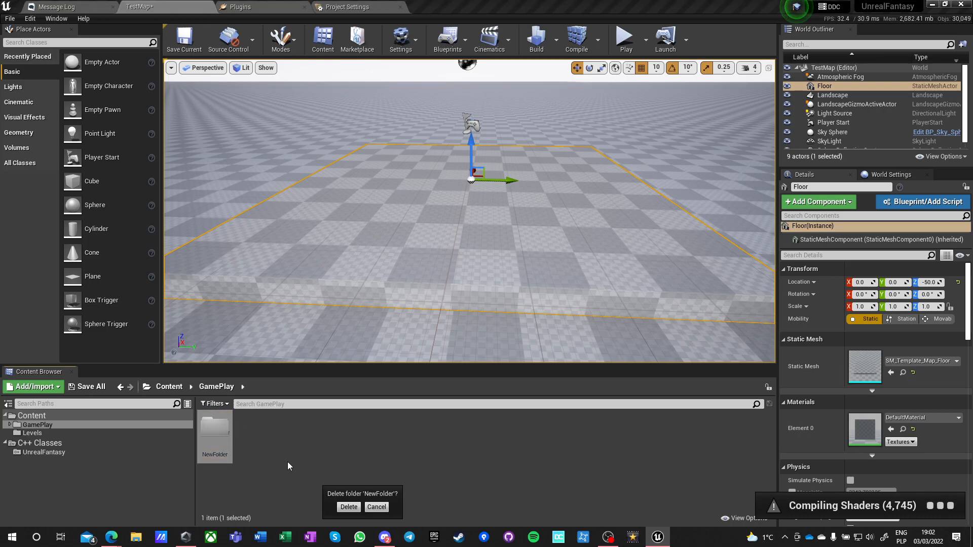
{"action": "left_click", "coordinate": [341, 508]}
{"action": "right_click", "coordinate": [255, 442]}
{"action": "left_click", "coordinate": [302, 169]}
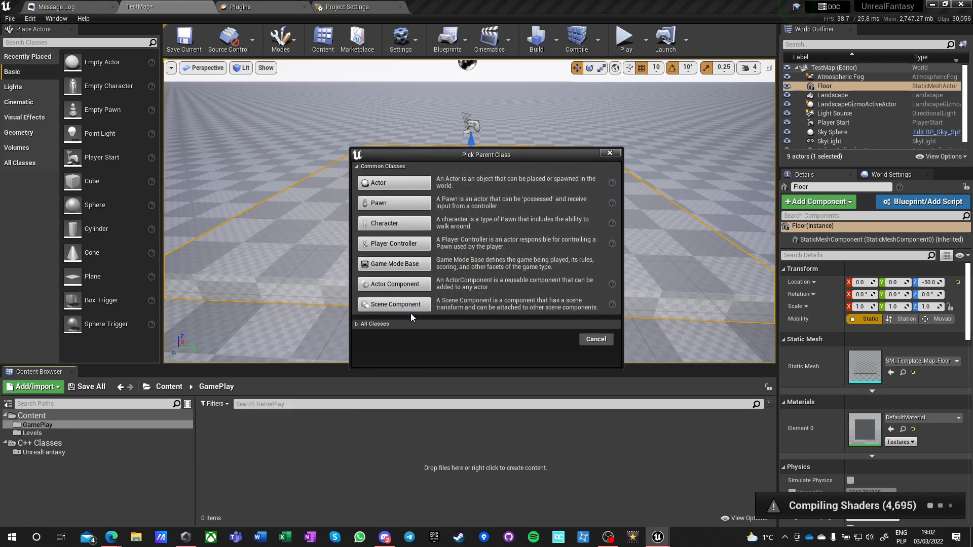
{"action": "left_click", "coordinate": [359, 325]}
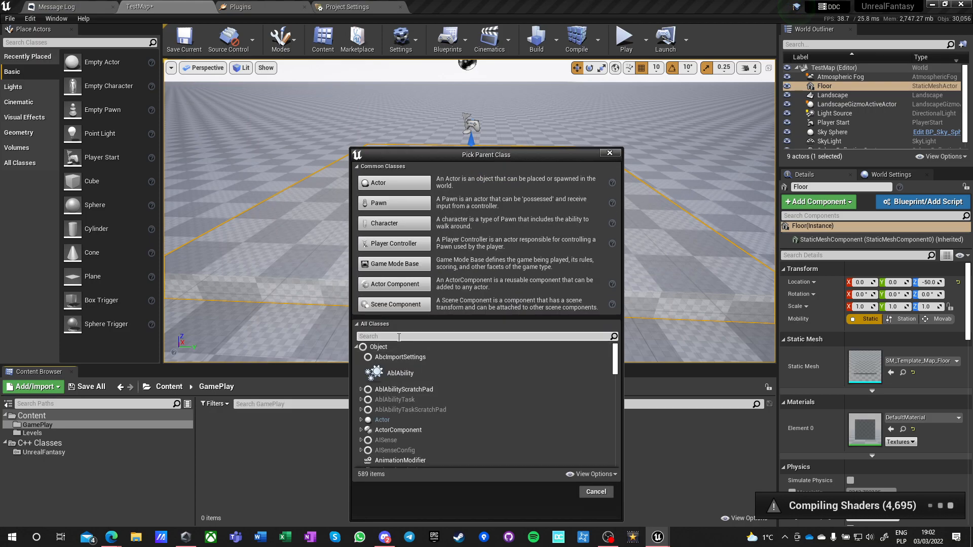
{"action": "left_click", "coordinate": [389, 264]}
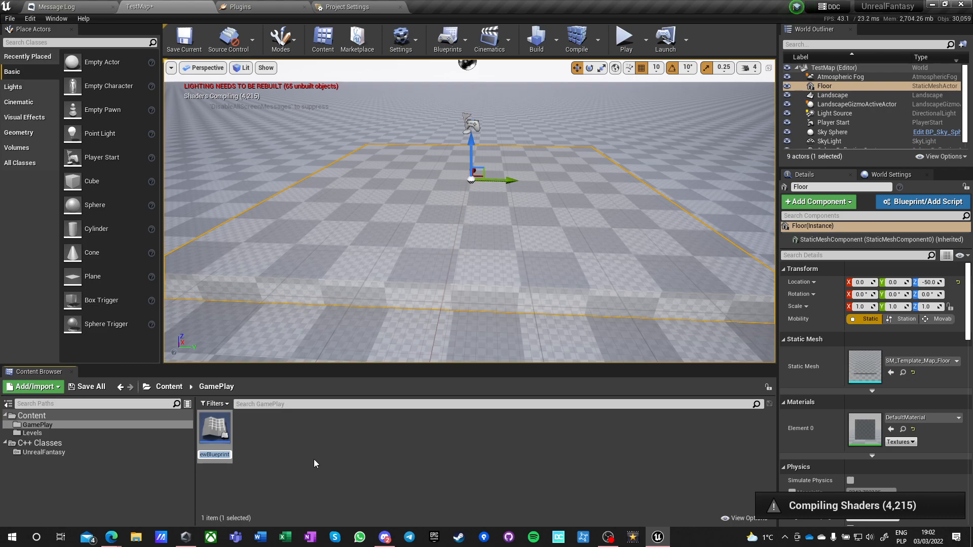
{"action": "key", "text": "Return"}
{"action": "key", "text": "Delete"}
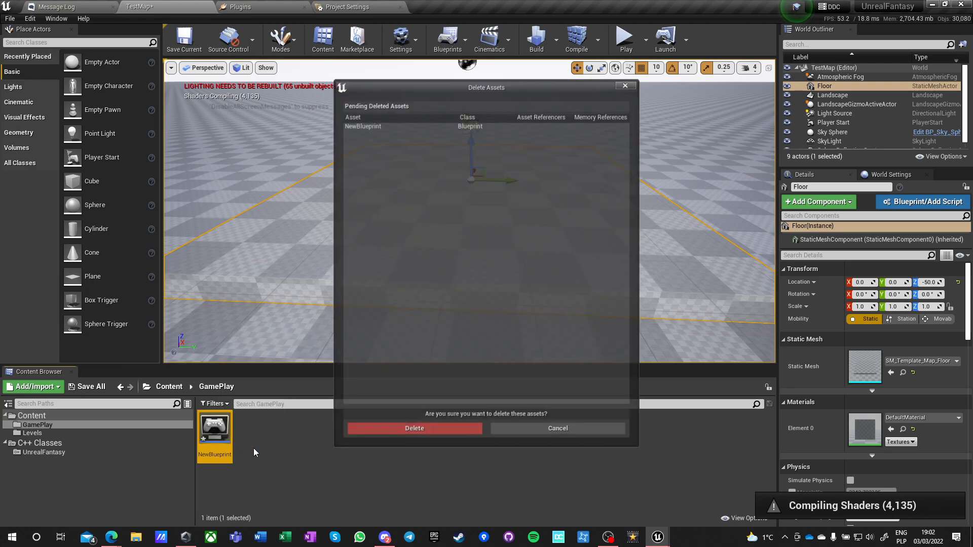
{"action": "left_click", "coordinate": [372, 430]}
Create a Blueprint Class in the GamePlay folder with GameMode as its parent class.
{"action": "right_click", "coordinate": [248, 444]}
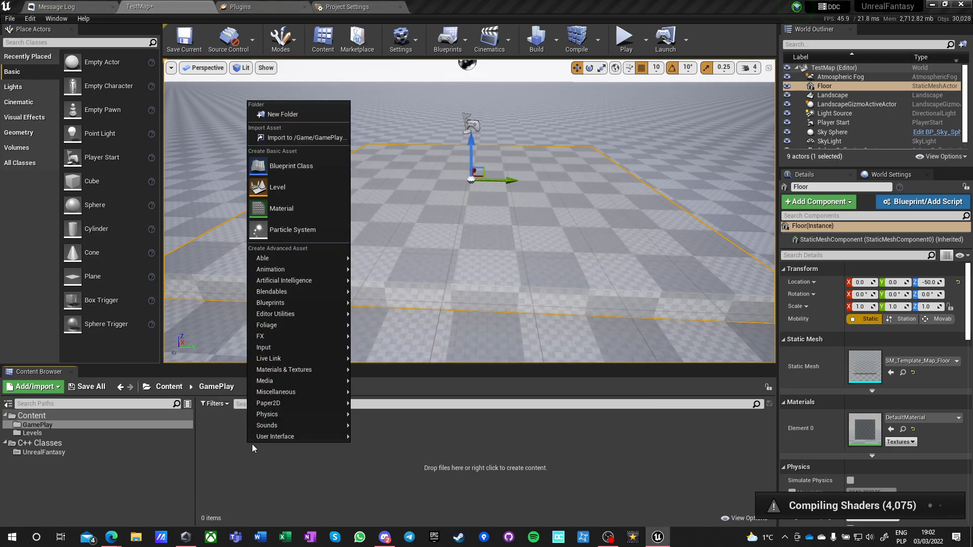
{"action": "left_click", "coordinate": [281, 170]}
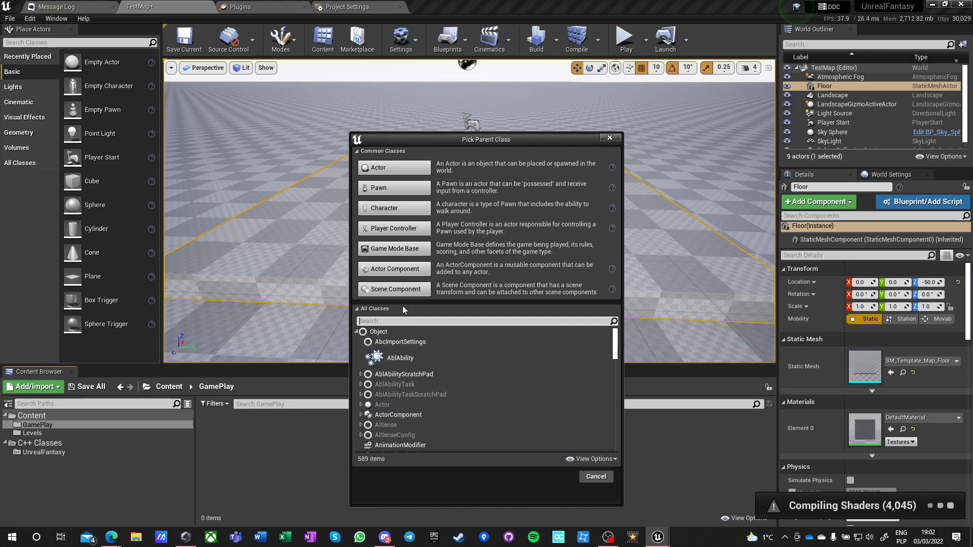
{"action": "type", "text": "game mode"}
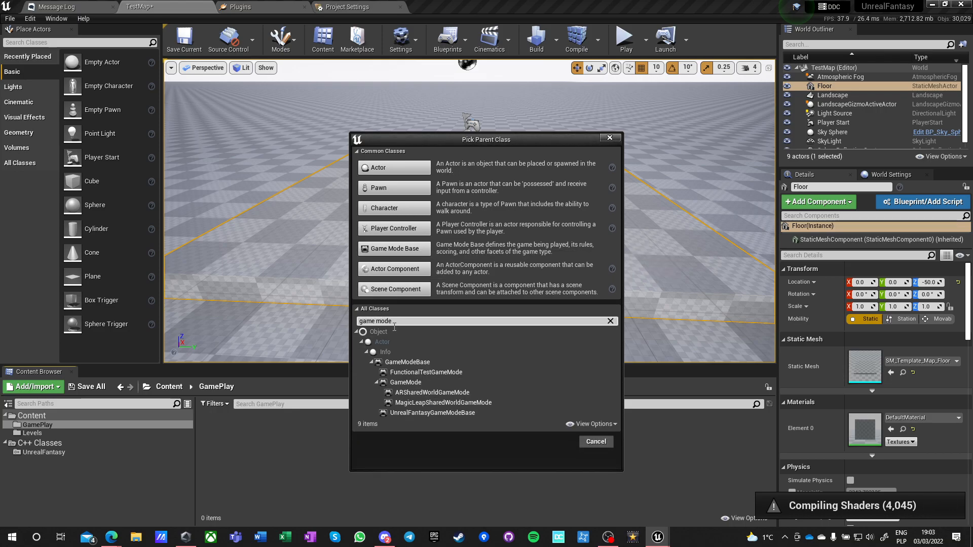
{"action": "left_click", "coordinate": [409, 384]}
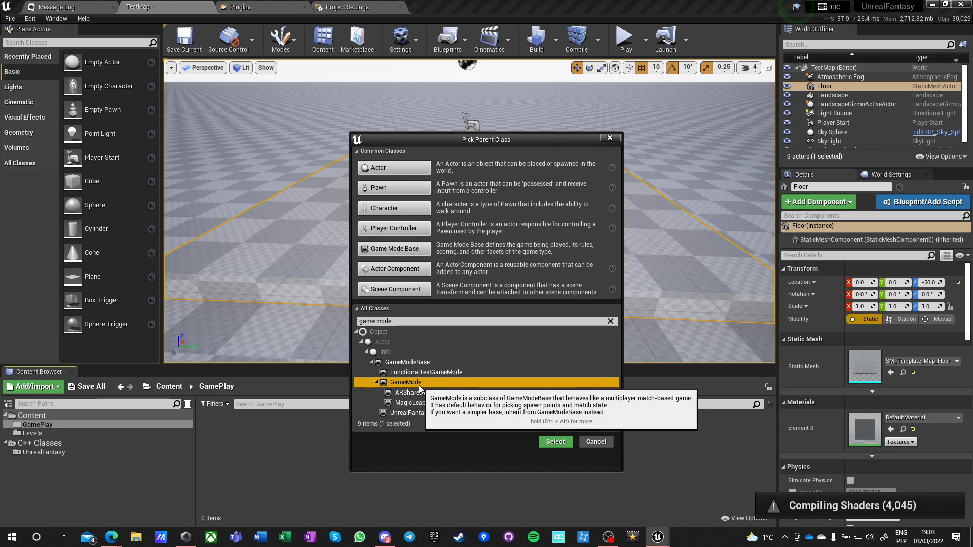
{"action": "left_click", "coordinate": [553, 442]}
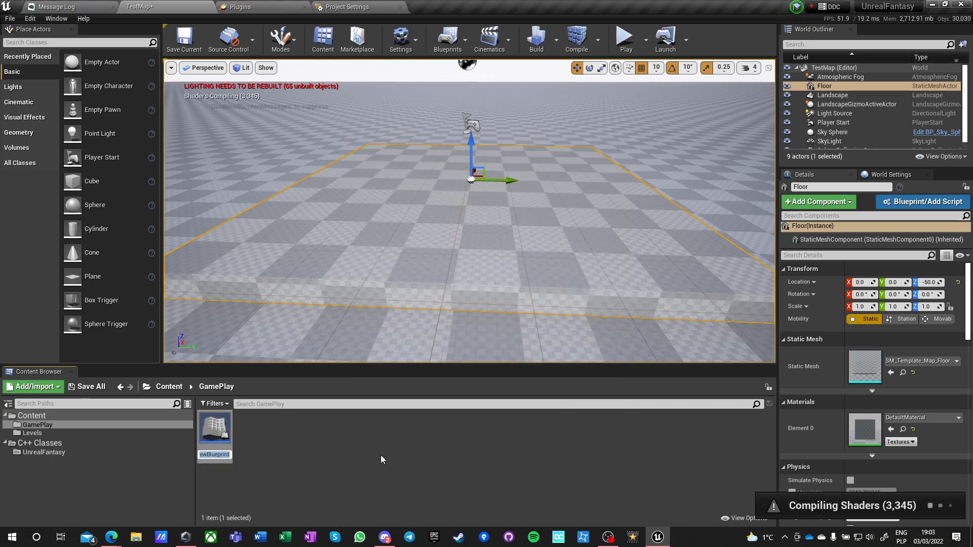
Name the new GameMode blueprint BP_SessionTestGameMode.
{"action": "type", "text": "BP_"}
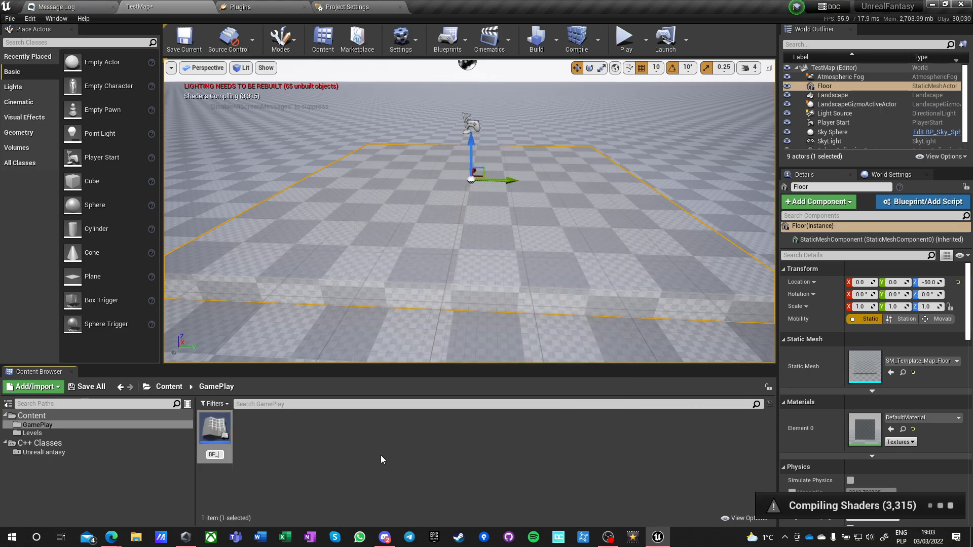
{"action": "type", "text": "T"}
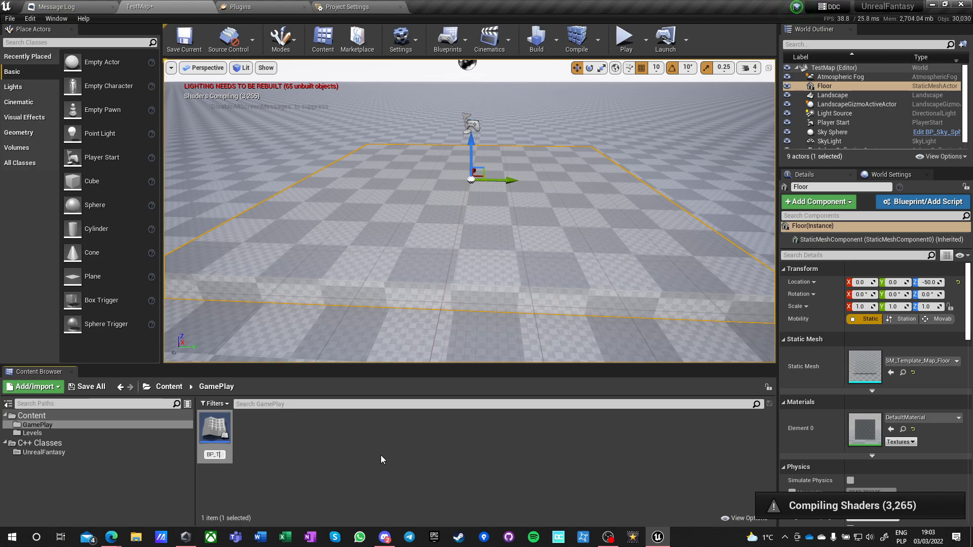
{"action": "key", "text": "BackSpace"}
{"action": "type", "text": "SessionTes"}
{"action": "type", "text": "tGameMod"}
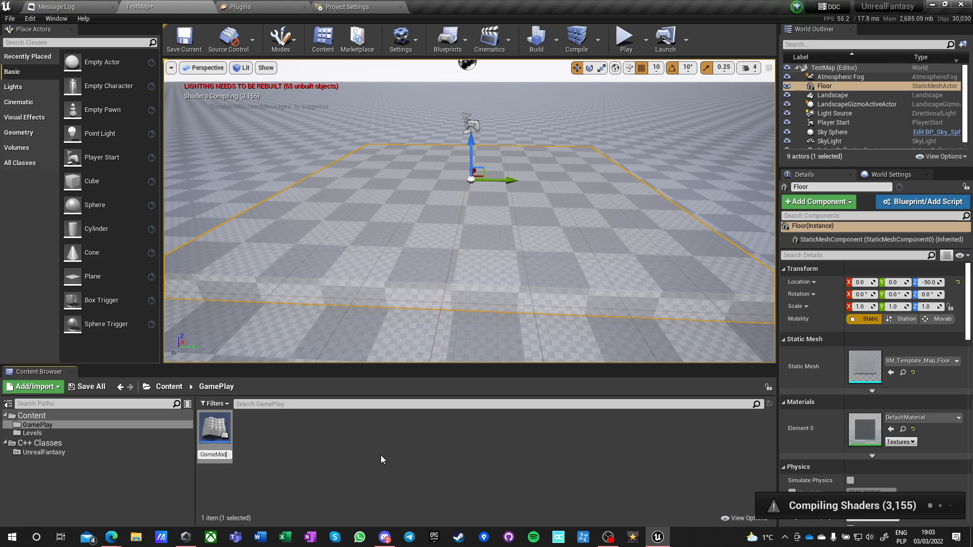
{"action": "type", "text": "e"}
{"action": "key", "text": "Return"}
Create a Blueprint Class based on Game Mode Base in the GamePlay folder and name it BP_FunctionalTestGameMode.
{"action": "right_click", "coordinate": [261, 436]}
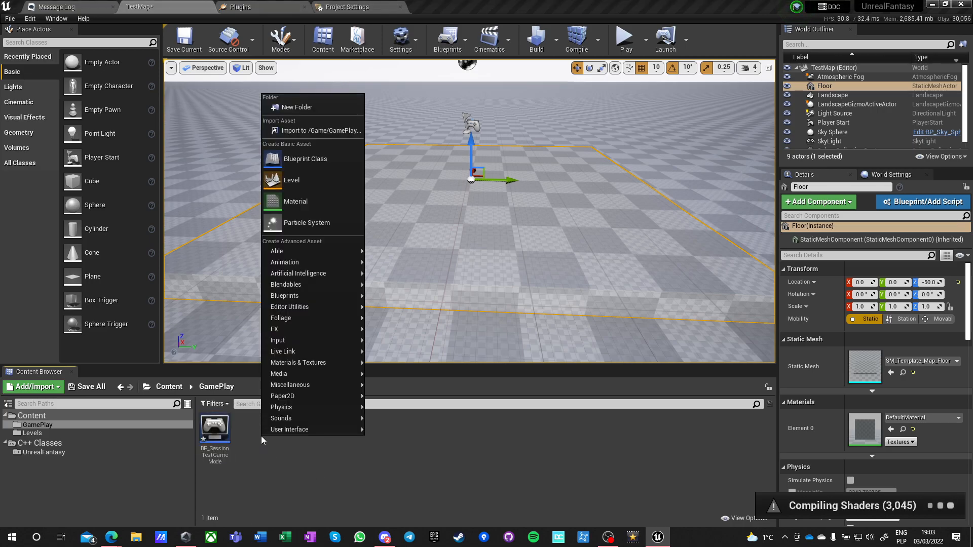
{"action": "left_click", "coordinate": [305, 164]}
{"action": "left_click", "coordinate": [400, 251]}
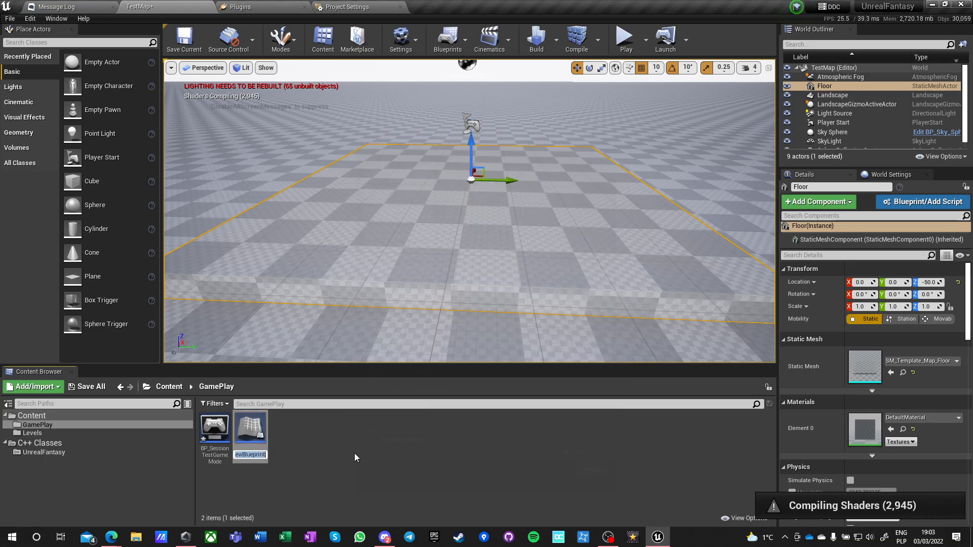
{"action": "type", "text": "BP_"}
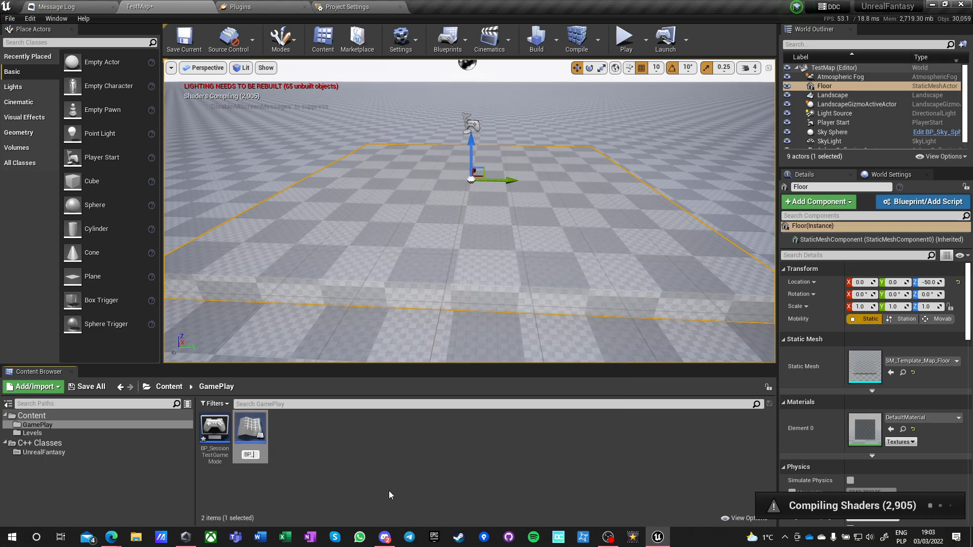
{"action": "type", "text": "FunctionalTestGameMode"}
{"action": "key", "text": "Return"}
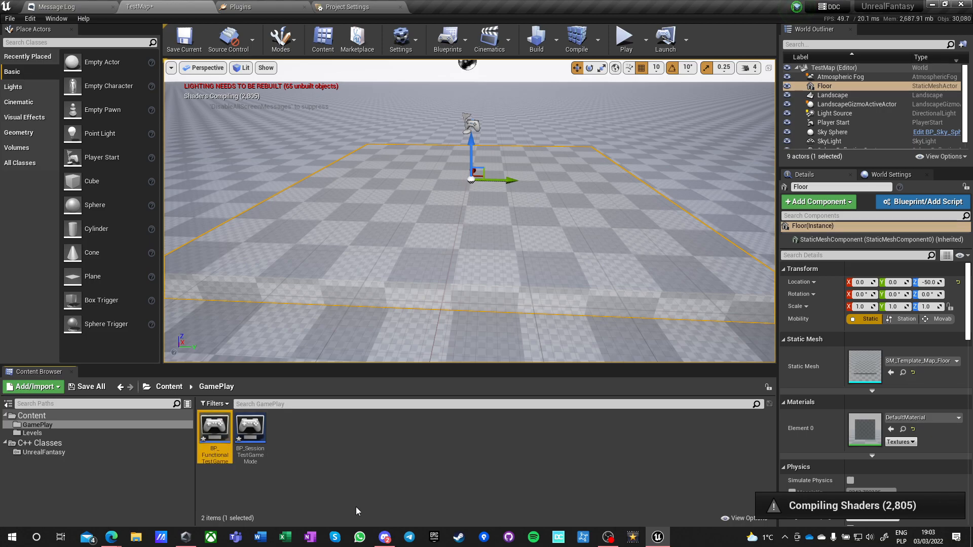
Create a Blueprint Class in the GamePlay folder with PlayerState as its parent class and name it BP_FantasyPlayerState.
{"action": "right_click", "coordinate": [303, 430]}
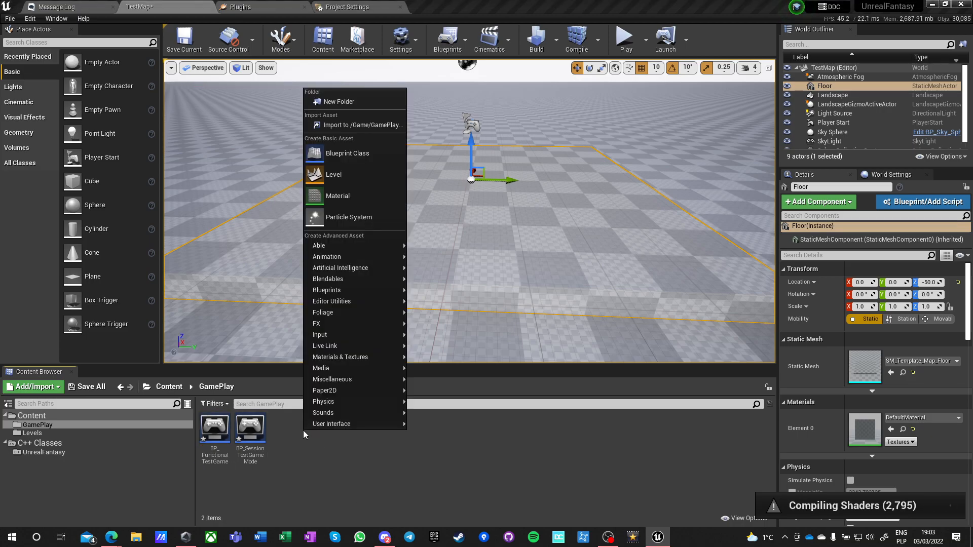
{"action": "left_click", "coordinate": [340, 157]}
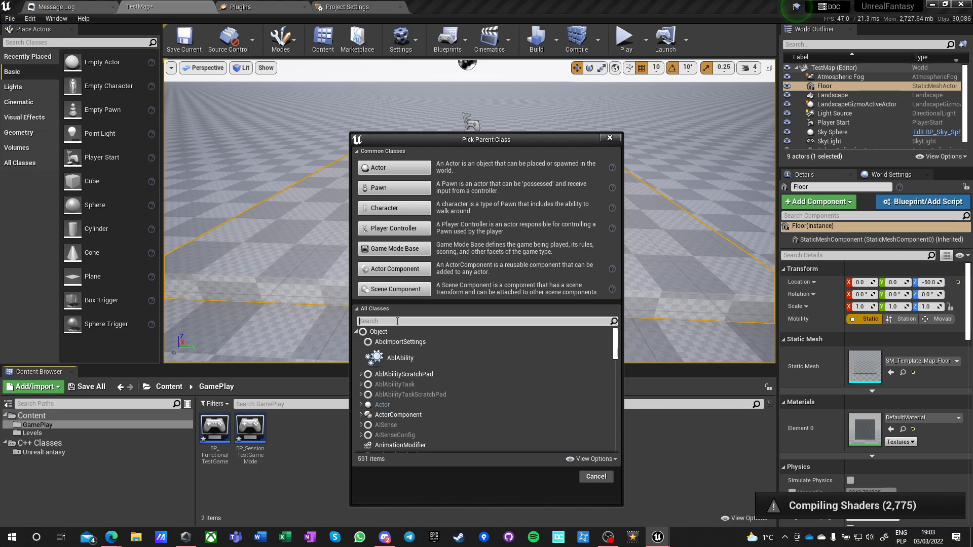
{"action": "type", "text": "player state"}
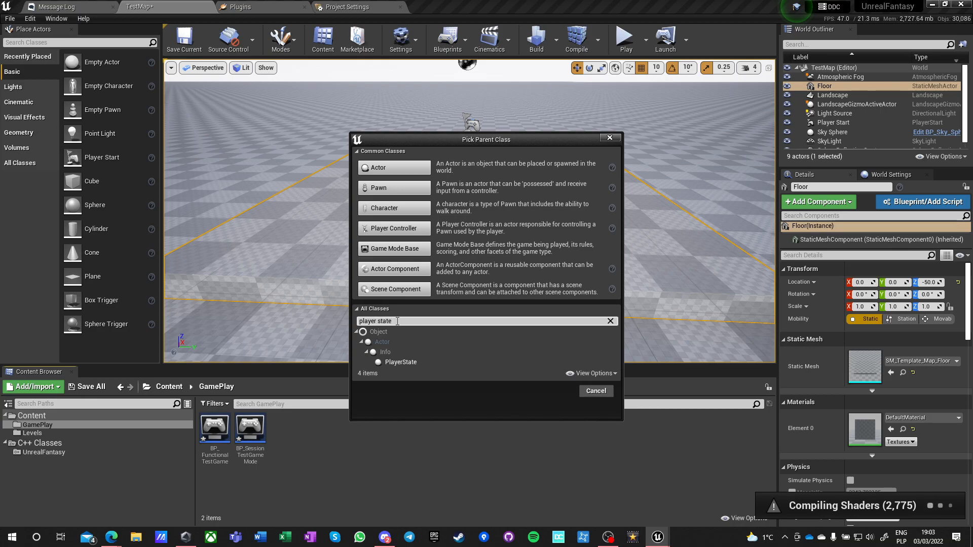
{"action": "left_click", "coordinate": [400, 363]}
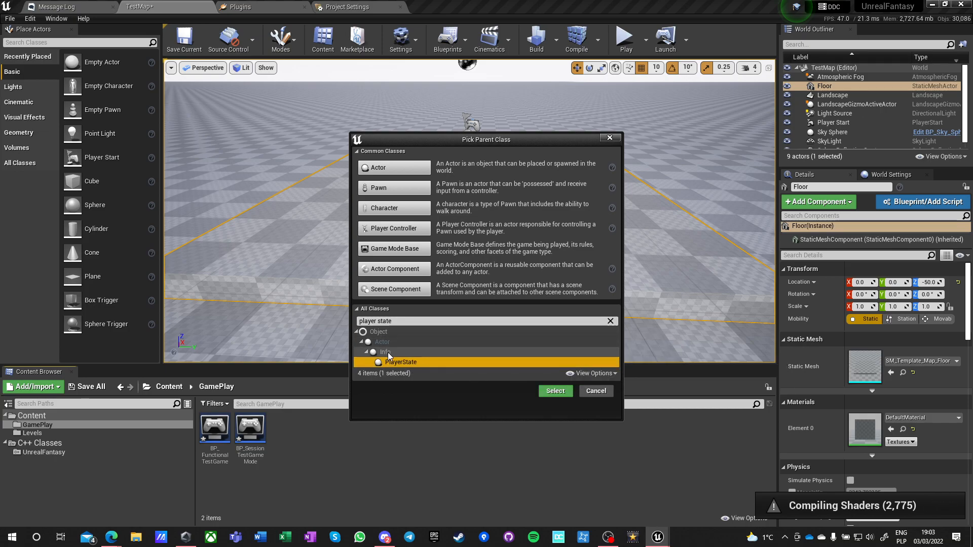
{"action": "left_click", "coordinate": [555, 391]}
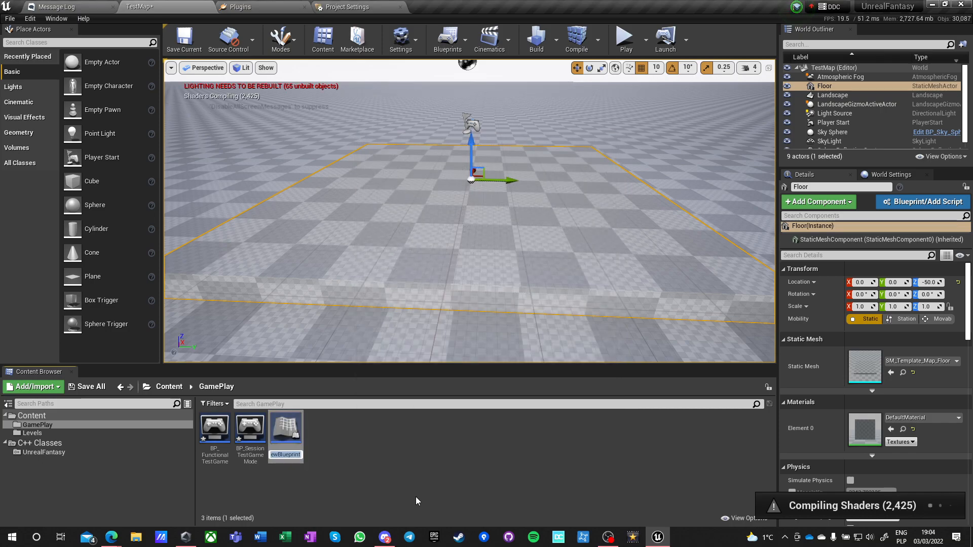
{"action": "type", "text": "BP_"}
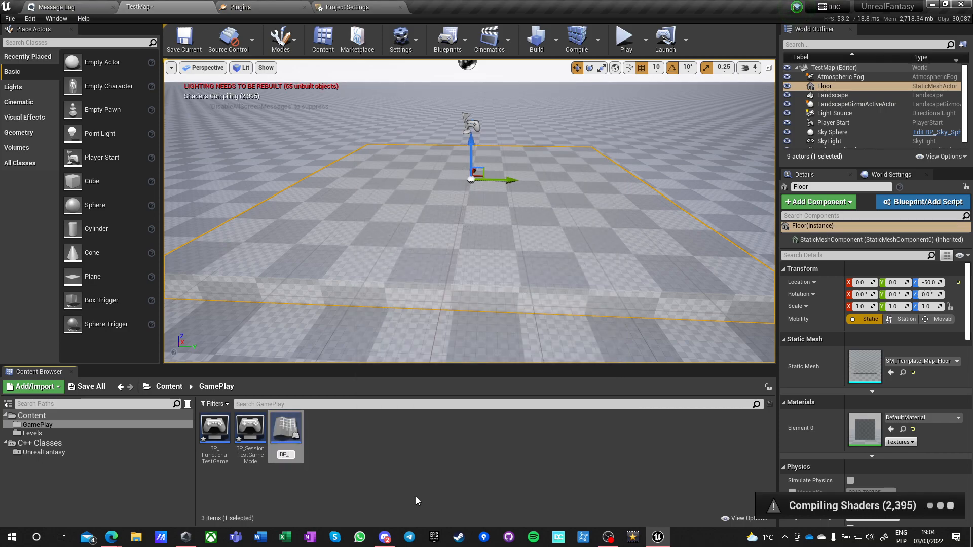
{"action": "type", "text": "UnrealFantasyPla"}
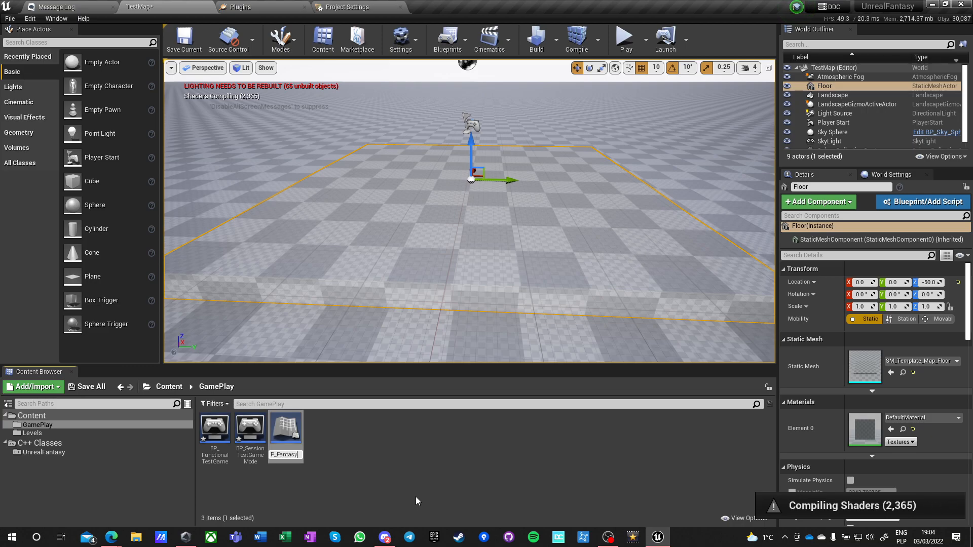
{"action": "type", "text": "State"}
{"action": "left_click", "coordinate": [416, 497]}
Create a Blueprint Class in the GamePlay folder with GameInstance as its parent class and name it BP_FantasyGameInstance.
{"action": "right_click", "coordinate": [330, 426]}
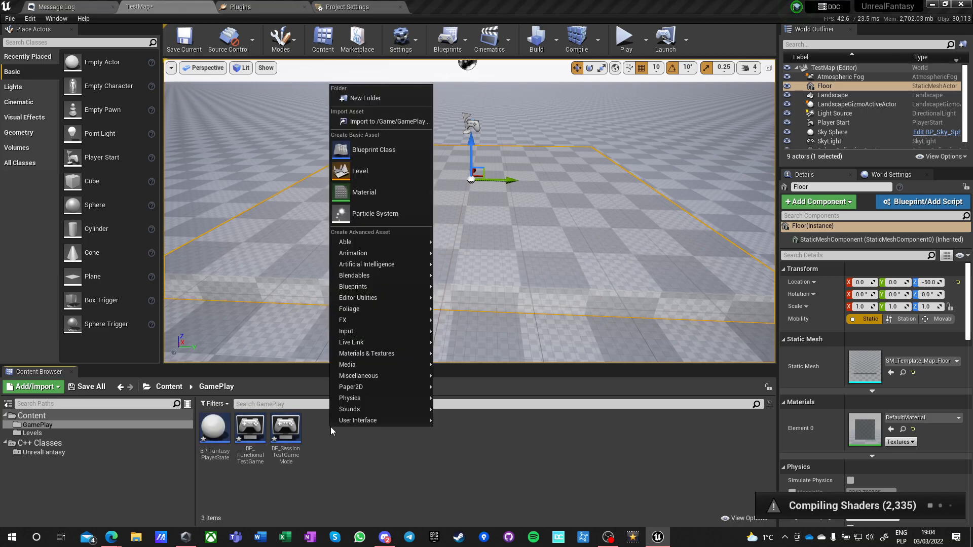
{"action": "left_click", "coordinate": [359, 148]}
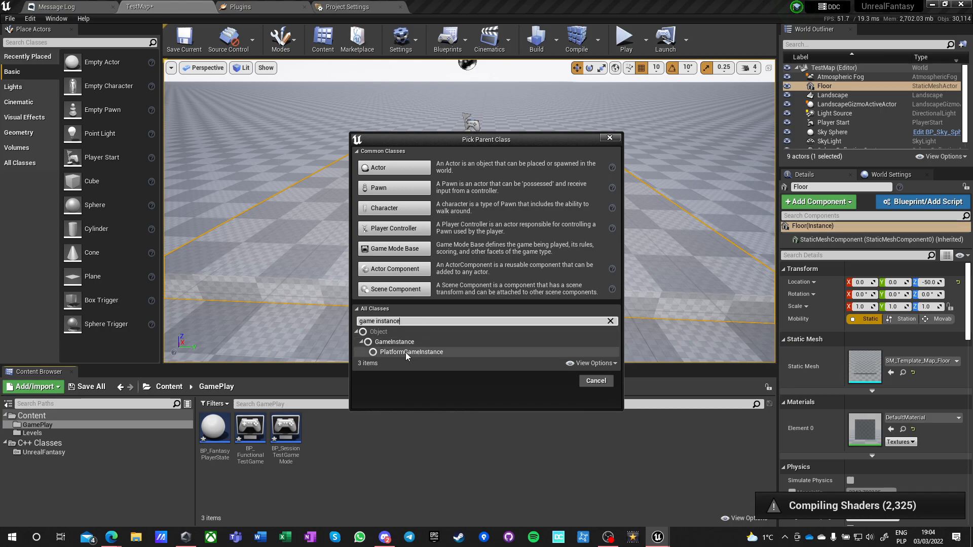
{"action": "left_click", "coordinate": [399, 355]}
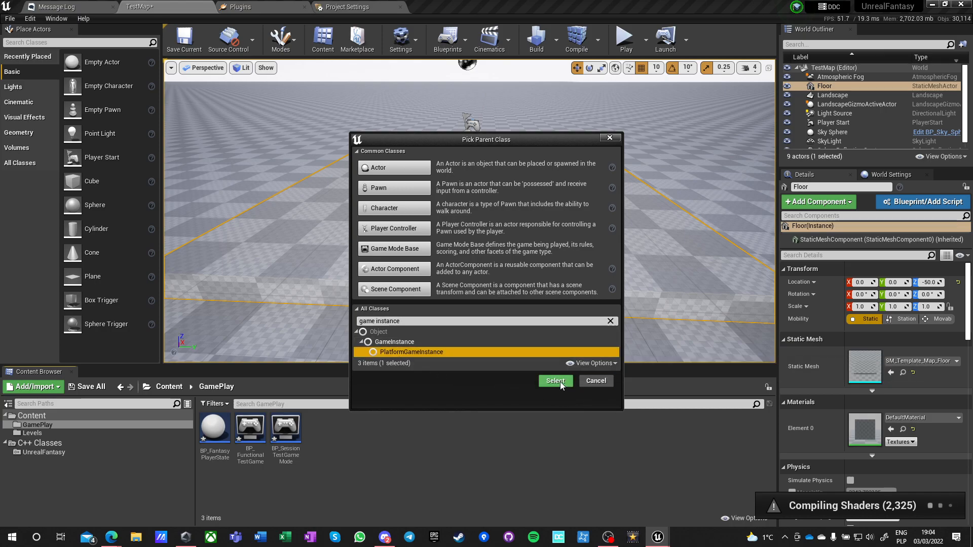
{"action": "left_click", "coordinate": [394, 342]}
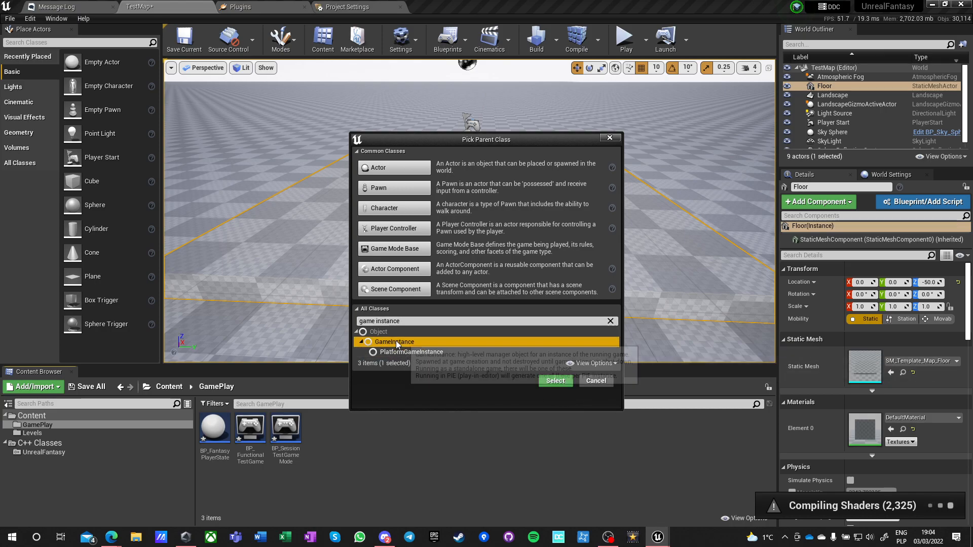
{"action": "left_click", "coordinate": [556, 381]}
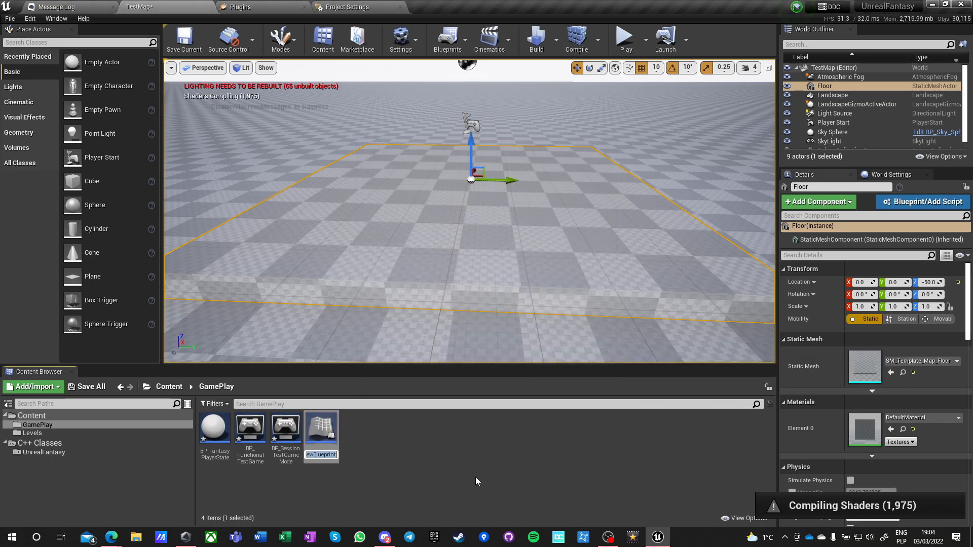
{"action": "type", "text": "BP_F"}
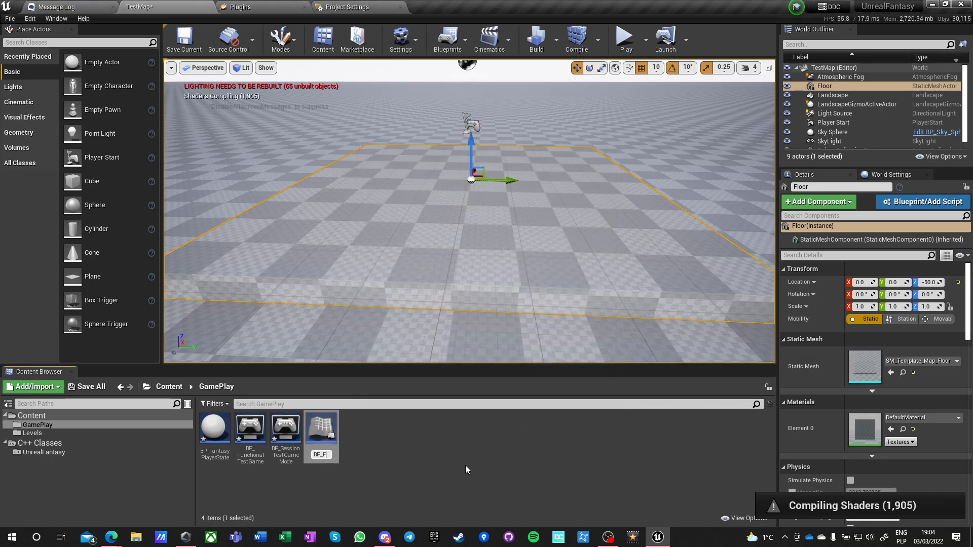
{"action": "type", "text": "antasyGameInstance"}
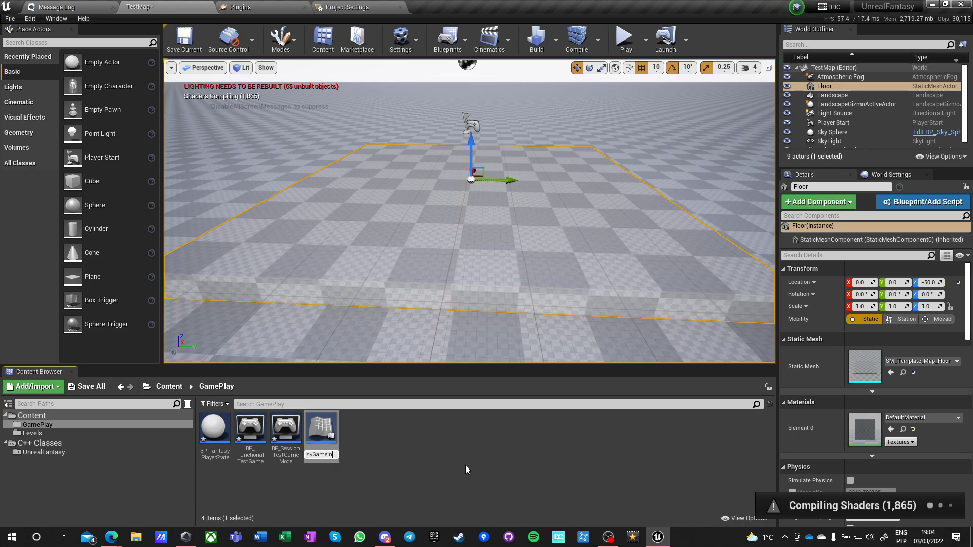
{"action": "key", "text": "Return"}
{"action": "left_click", "coordinate": [394, 483]}
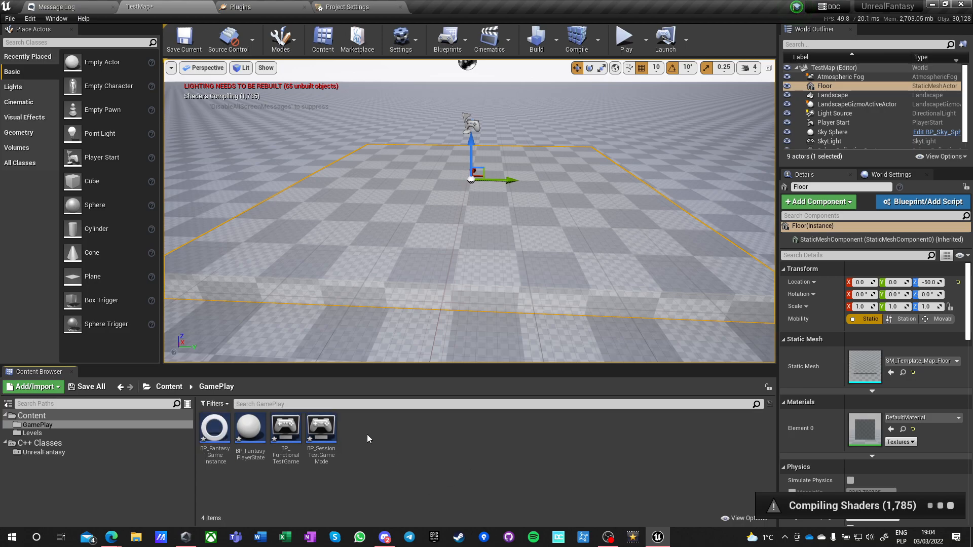
Create a Blueprint Class based on Player Controller in the GamePlay folder and name it BP_FantasyPPlayerController.
{"action": "right_click", "coordinate": [357, 429]}
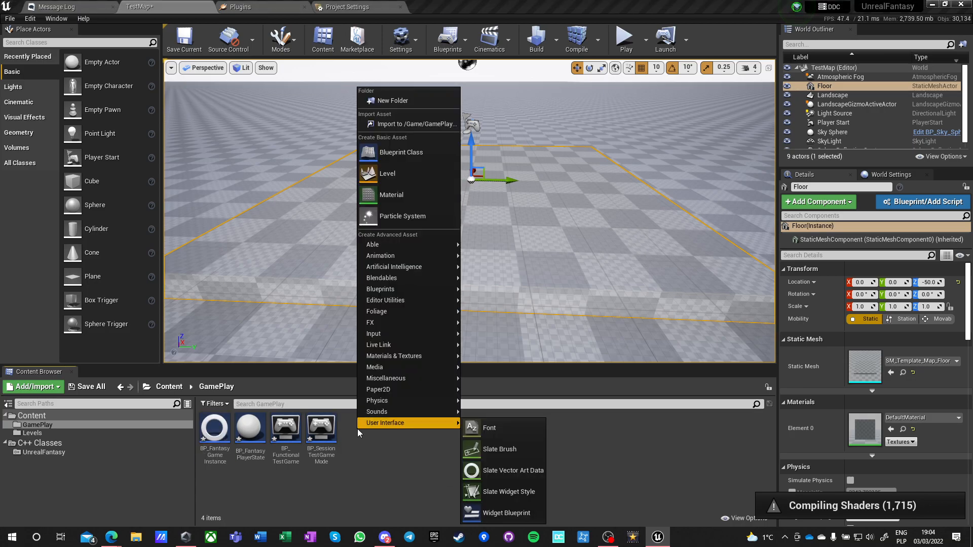
{"action": "left_click", "coordinate": [400, 157]}
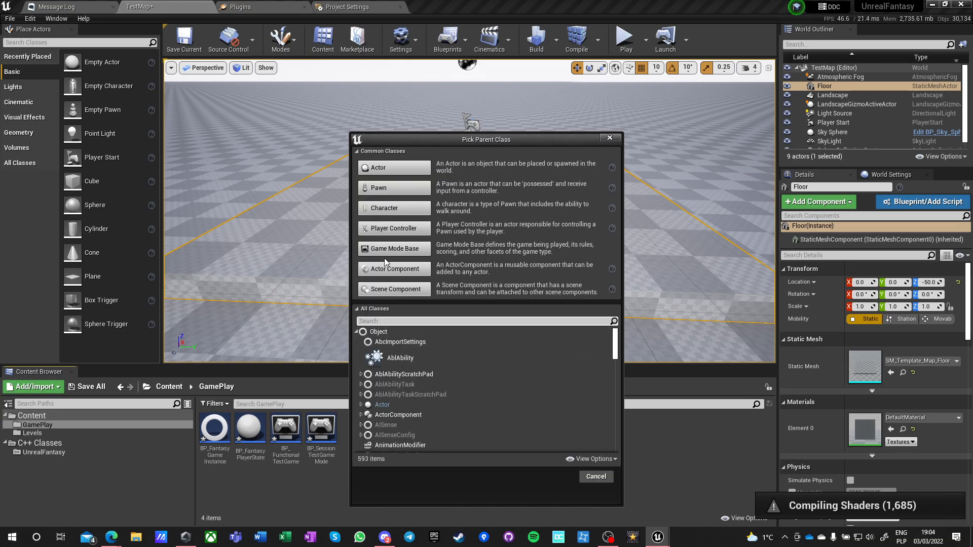
{"action": "left_click", "coordinate": [386, 229]}
{"action": "type", "text": "BP_FantasyP"}
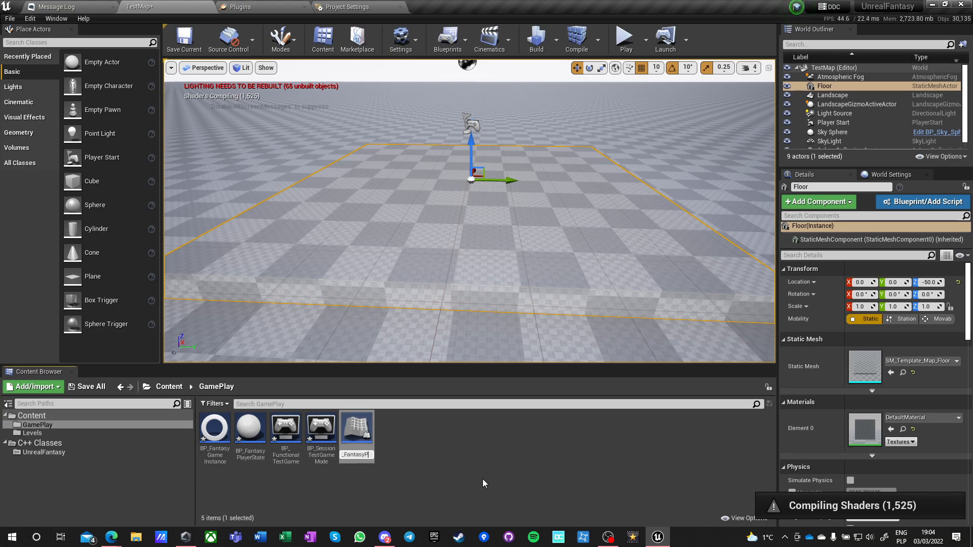
{"action": "type", "text": "layerController"}
{"action": "key", "text": "Return"}
{"action": "left_click", "coordinate": [409, 481]}
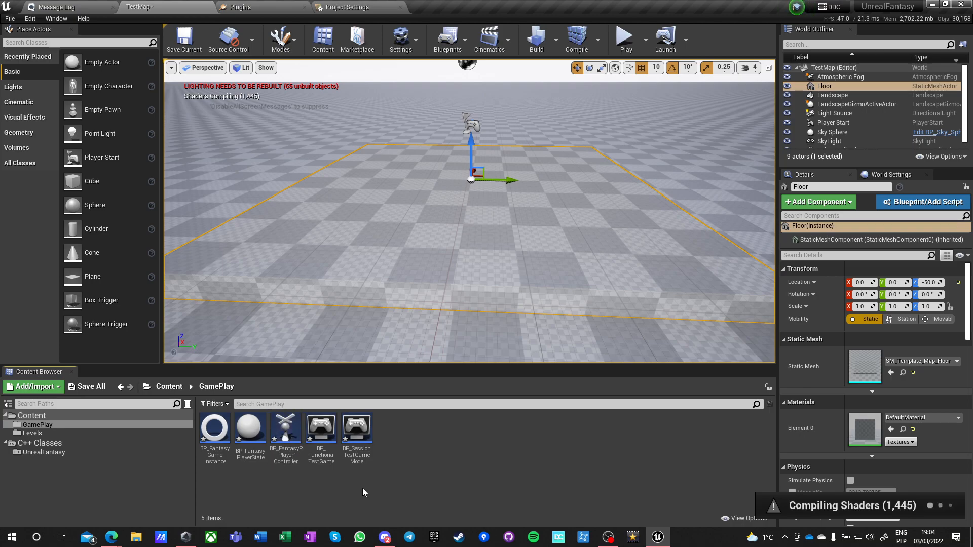
{"action": "right_click", "coordinate": [403, 436]}
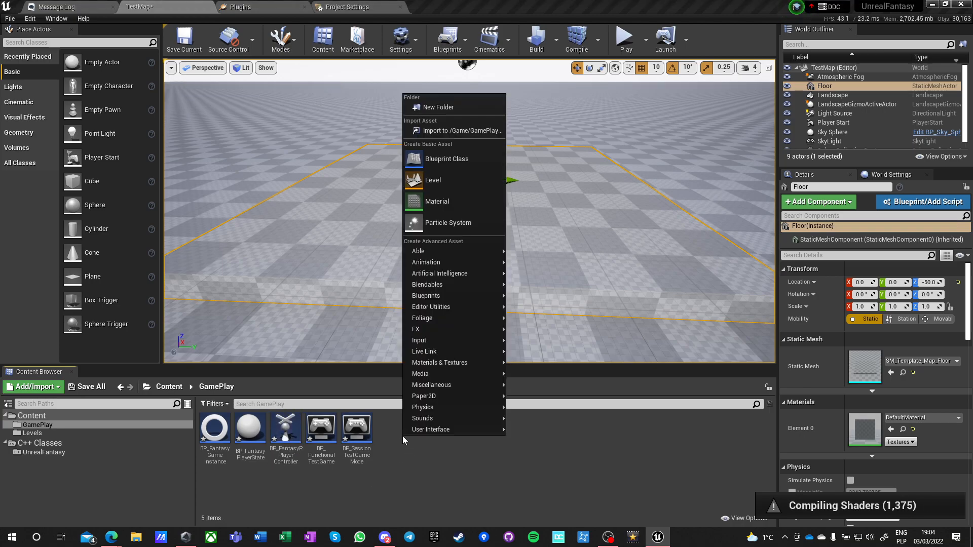
{"action": "left_click", "coordinate": [447, 159]}
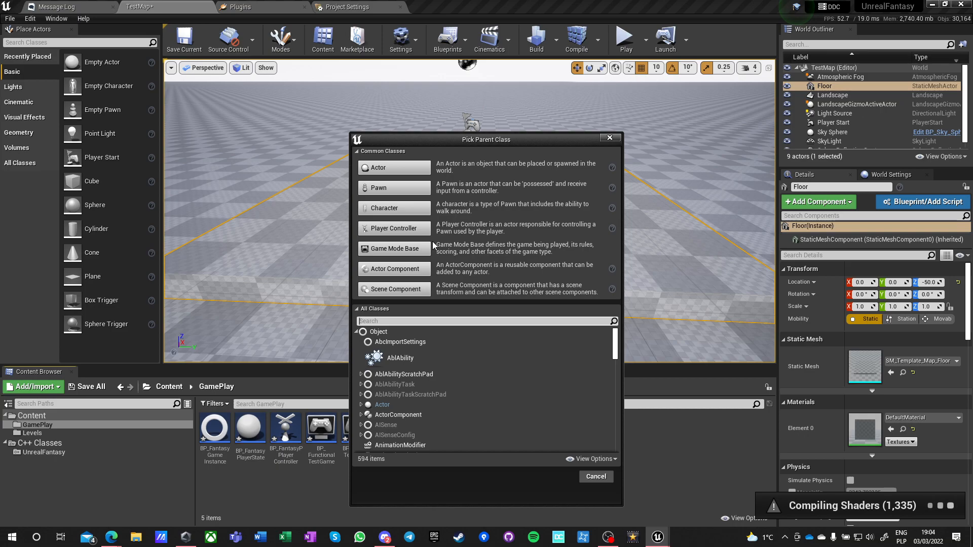
{"action": "left_click", "coordinate": [401, 321]}
{"action": "type", "text": "game"}
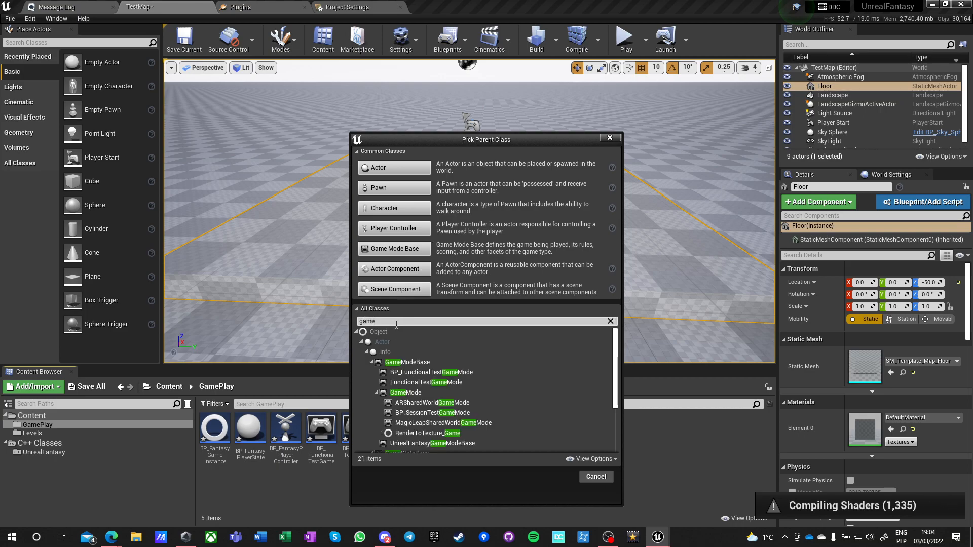
{"action": "scroll", "coordinate": [465, 408], "scroll_direction": "down", "scroll_amount": 1}
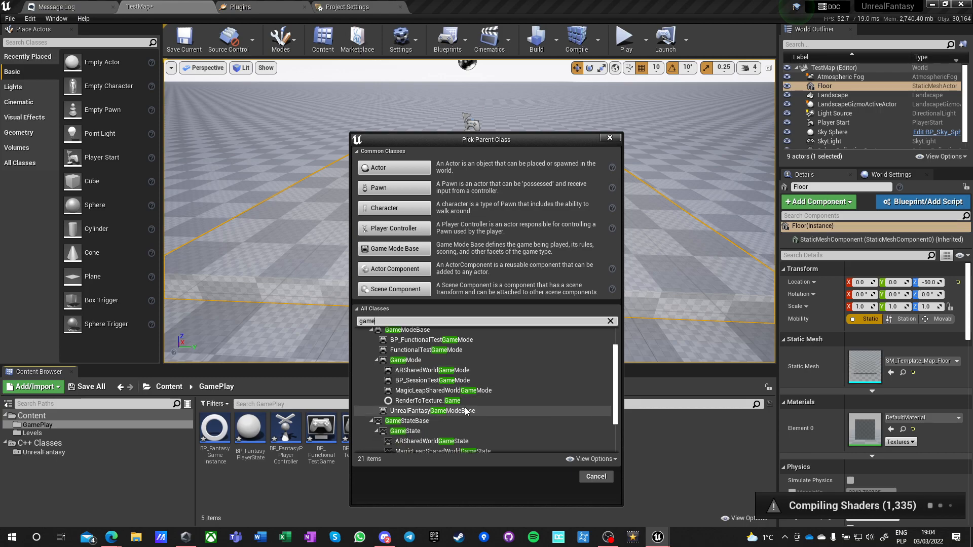
{"action": "key", "text": "BackSpace"}
{"action": "key", "text": "BackSpace"}
{"action": "key", "text": "BackSpace"}
{"action": "key", "text": "BackSpace"}
{"action": "type", "text": "state"}
{"action": "scroll", "coordinate": [463, 406], "scroll_direction": "up", "scroll_amount": 2}
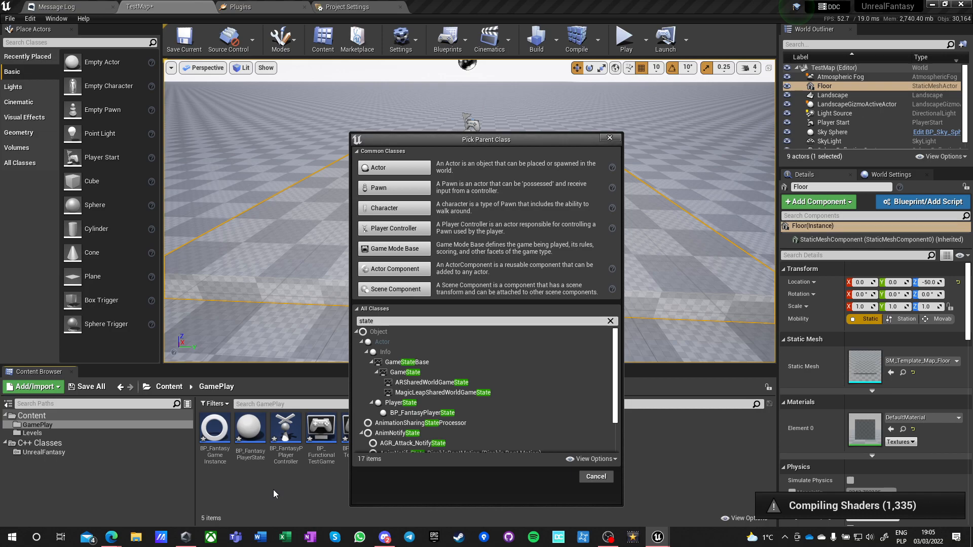
{"action": "left_click", "coordinate": [596, 477]}
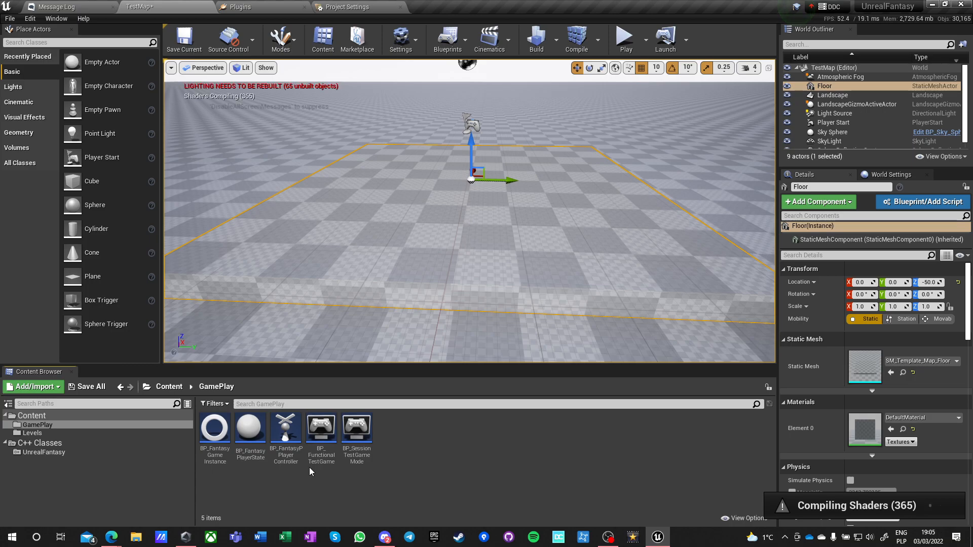
Open the BP_FunctionalTestGameMode blueprint, dock it in the main editor window, and check its Game Session Class options.
{"action": "double_click", "coordinate": [321, 428]}
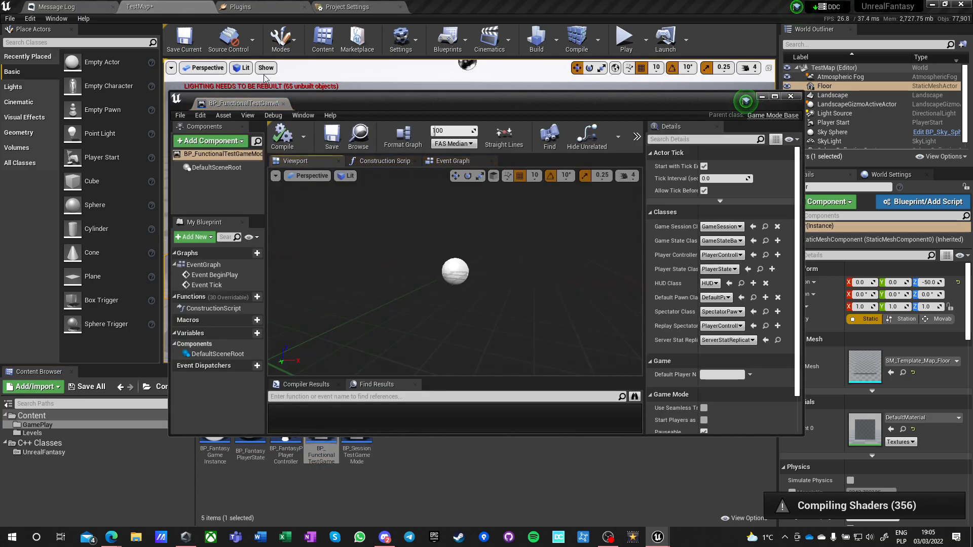
{"action": "left_click_drag", "start_coordinate": [229, 108], "coordinate": [459, 6]}
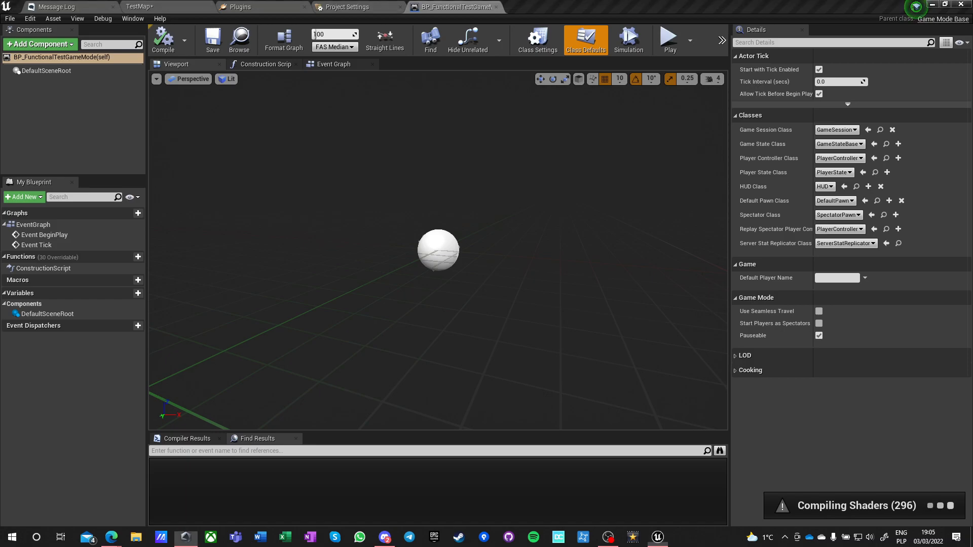
{"action": "left_click", "coordinate": [770, 144]}
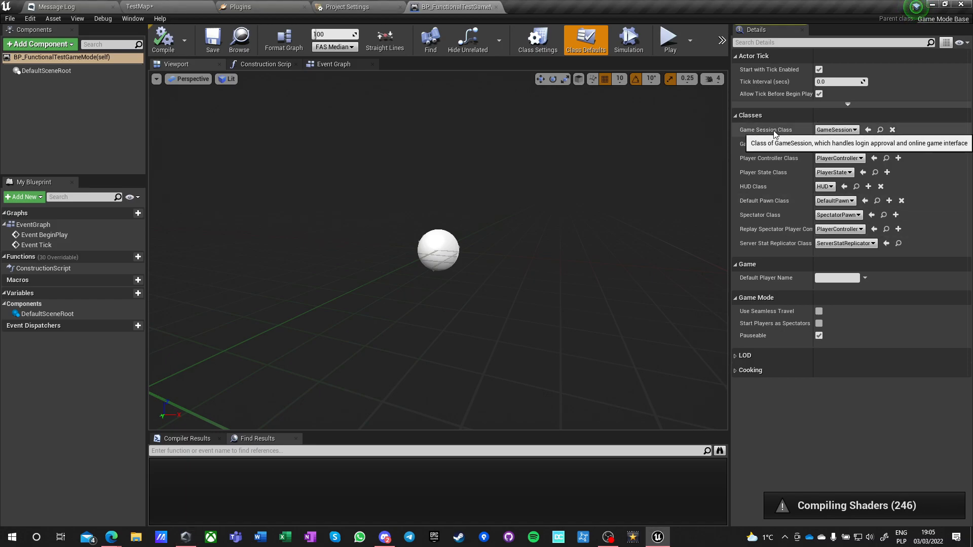
{"action": "left_click", "coordinate": [834, 130]}
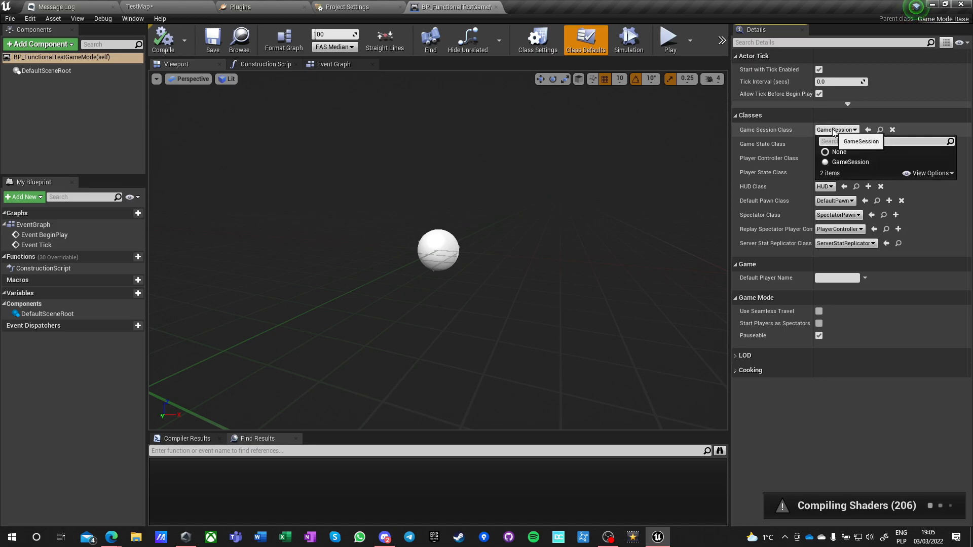
{"action": "left_click", "coordinate": [834, 130]}
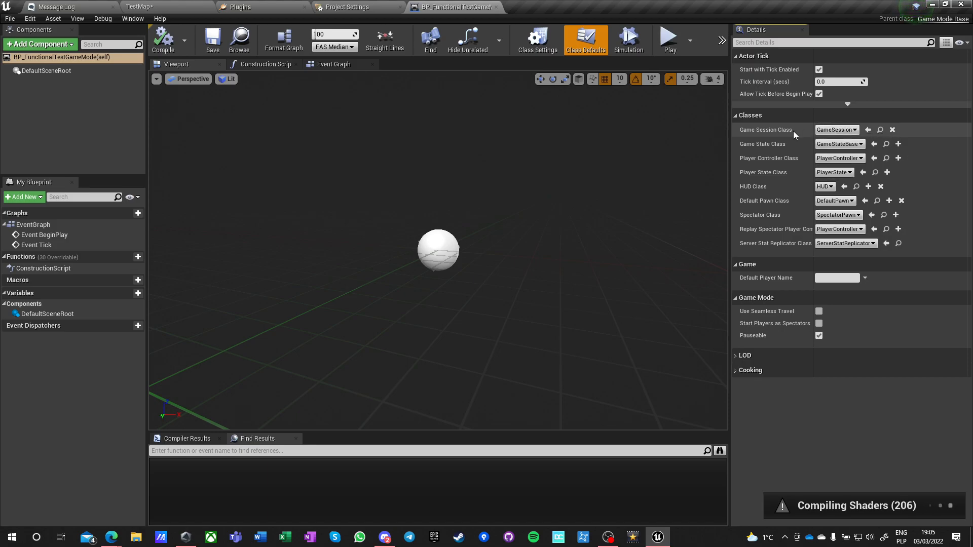
Set the game mode's Player Controller Class to BP_FantasyPPlayerController and its Player State Class to BP_FantasyPlayerState.
{"action": "left_click", "coordinate": [830, 158]}
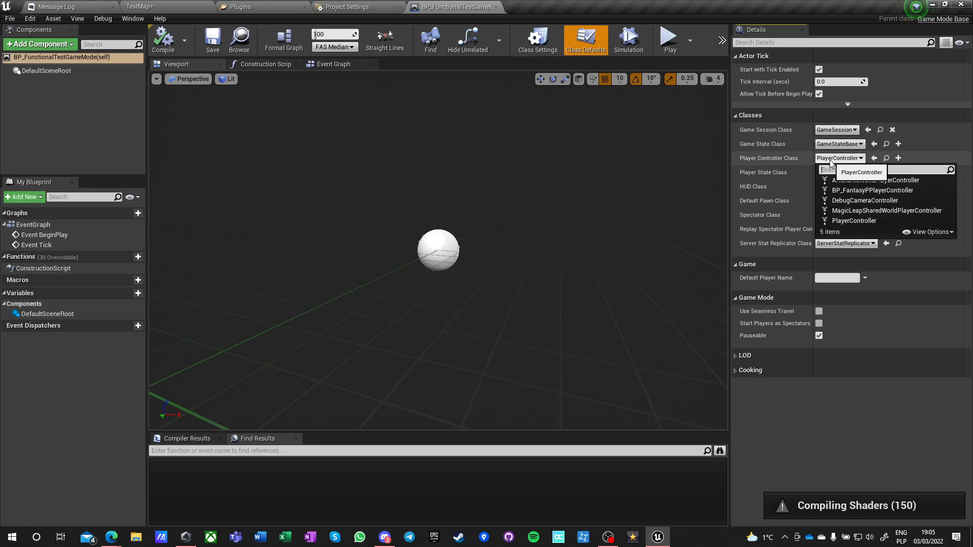
{"action": "left_click", "coordinate": [861, 190]}
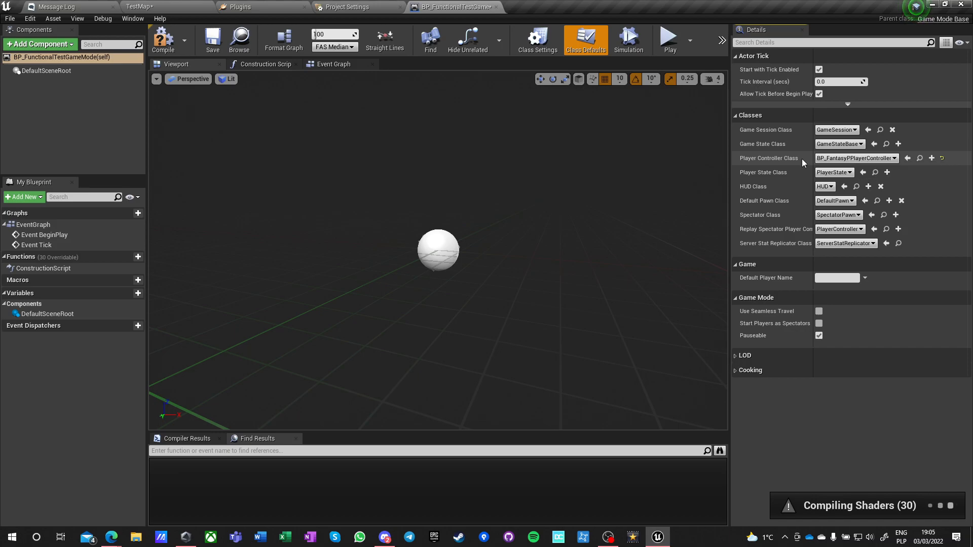
{"action": "left_click", "coordinate": [833, 172]}
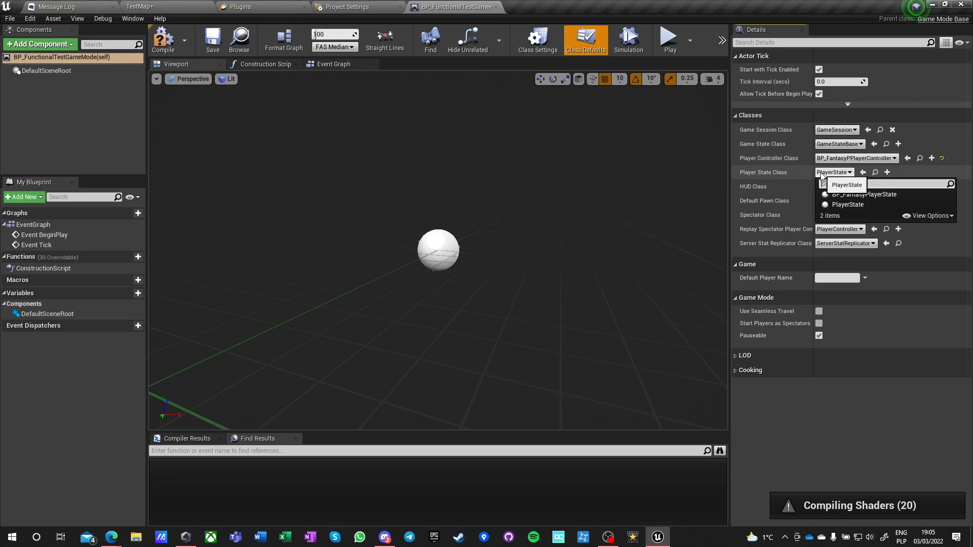
{"action": "left_click", "coordinate": [851, 194]}
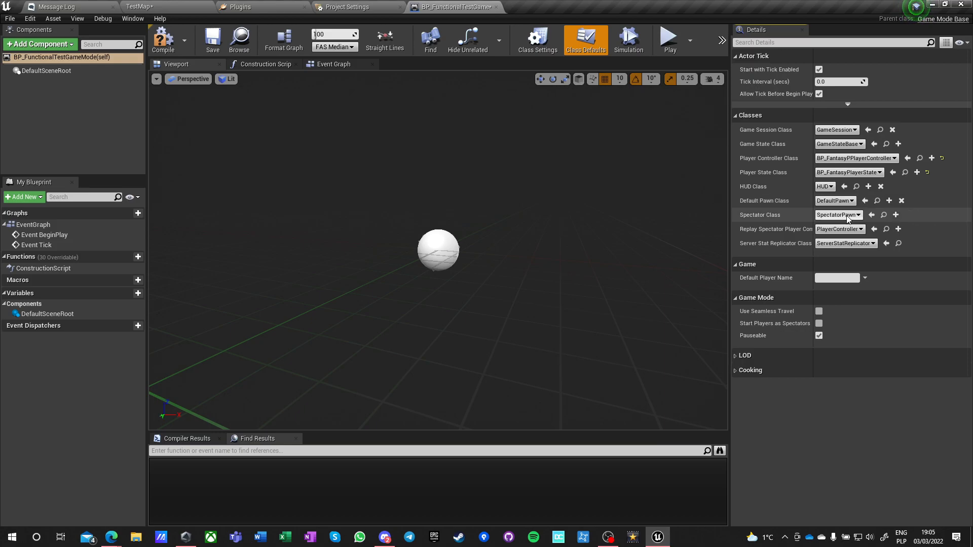
{"action": "left_click", "coordinate": [836, 229]}
{"action": "left_click", "coordinate": [834, 231]}
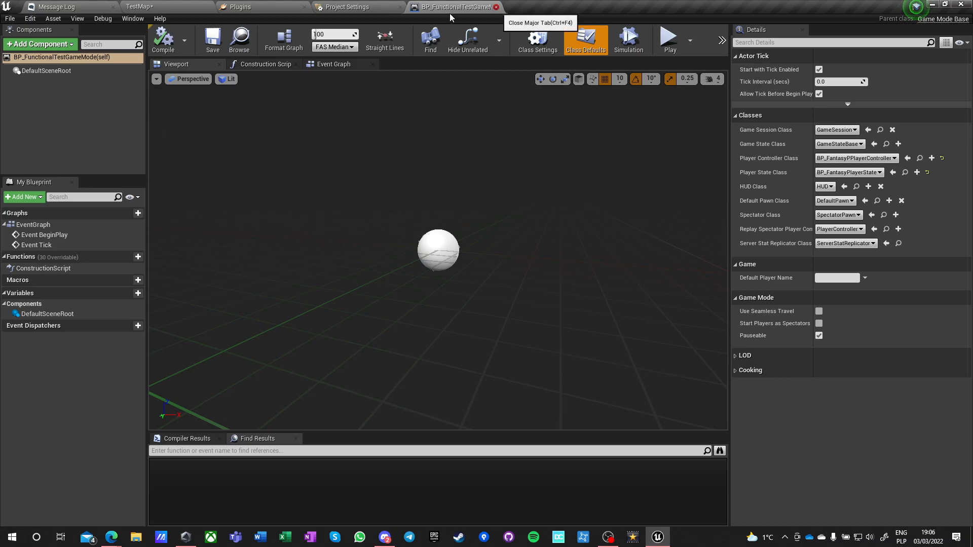
Close the BP_FunctionalTestGameMode blueprint, then open BP_SessionTestGameMode from the GamePlay folder and dock it in the main editor window.
{"action": "left_click", "coordinate": [496, 6]}
{"action": "left_click", "coordinate": [154, 8]}
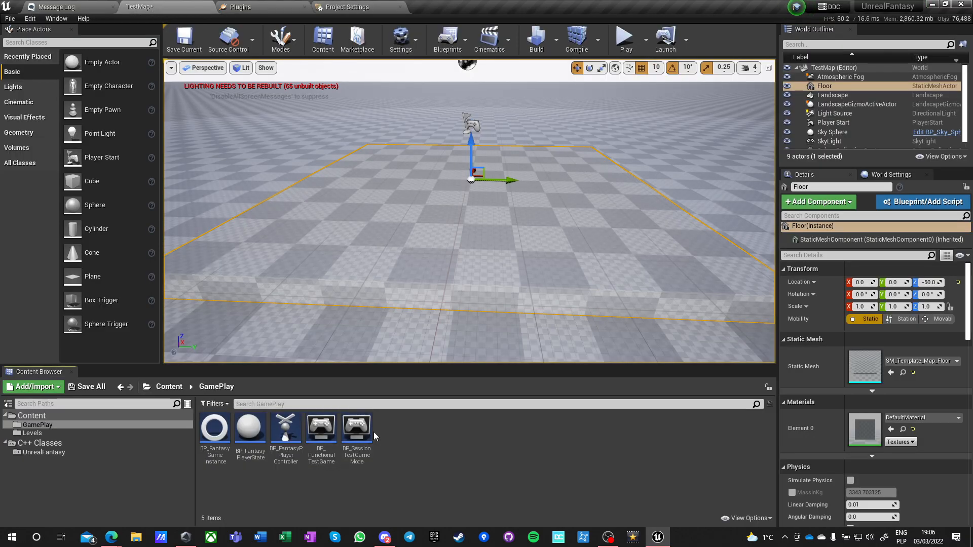
{"action": "double_click", "coordinate": [358, 435]}
{"action": "left_click_drag", "start_coordinate": [236, 96], "coordinate": [453, 7]}
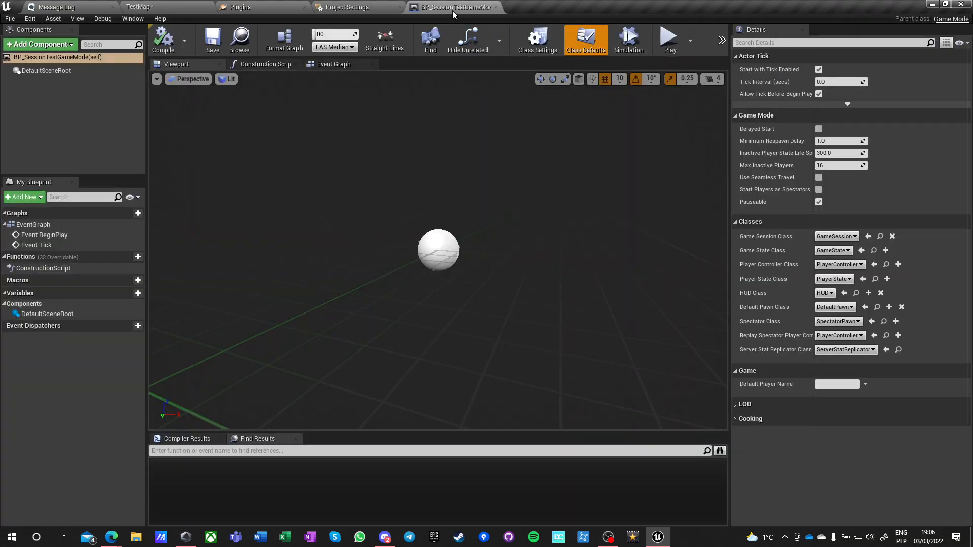
In BP_SessionTestGameMode, select GameState as Game State Class, BP_FantasyPPlayerController as Player Controller Class and BP_FantasyPlayerState as Player State Class.
{"action": "left_click", "coordinate": [836, 236]}
{"action": "left_click", "coordinate": [849, 268]}
{"action": "left_click", "coordinate": [833, 250]}
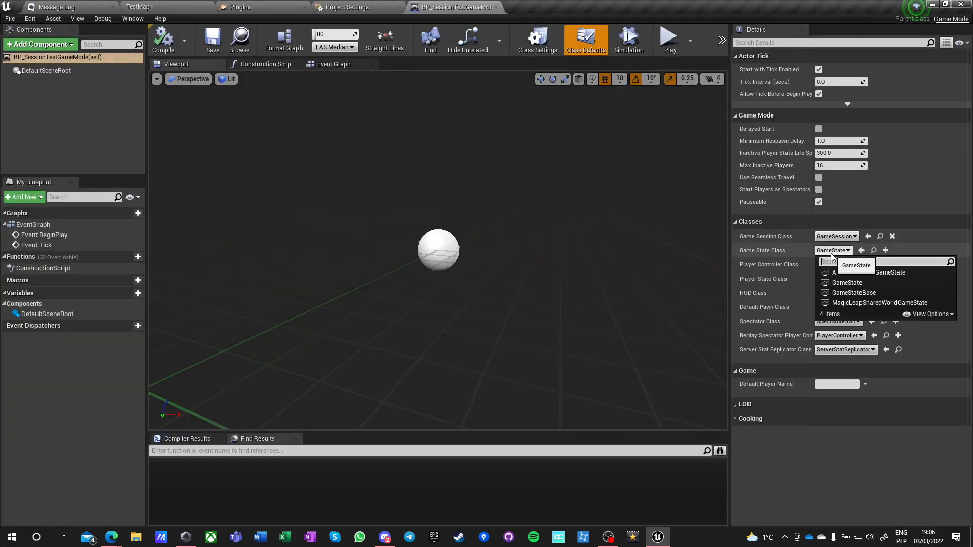
{"action": "left_click", "coordinate": [847, 282]}
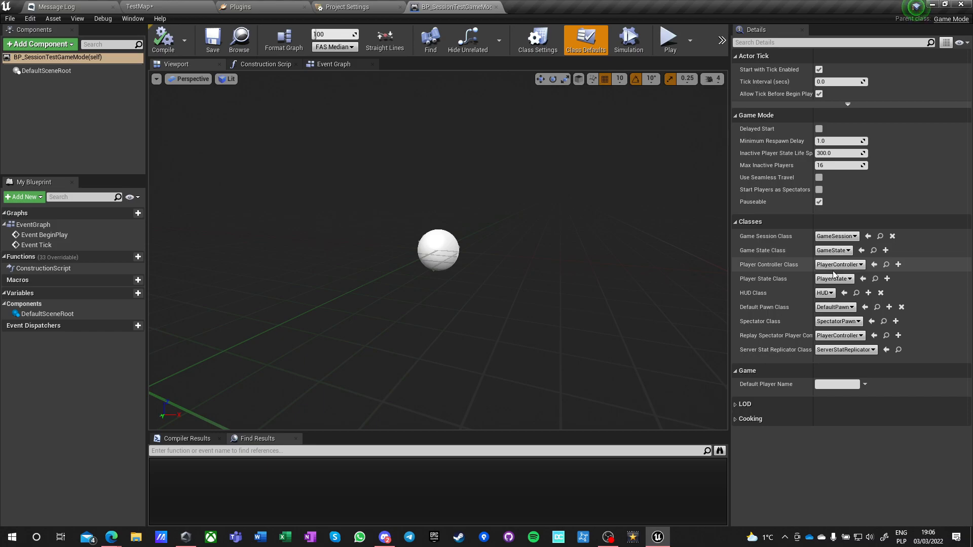
{"action": "left_click", "coordinate": [837, 265]}
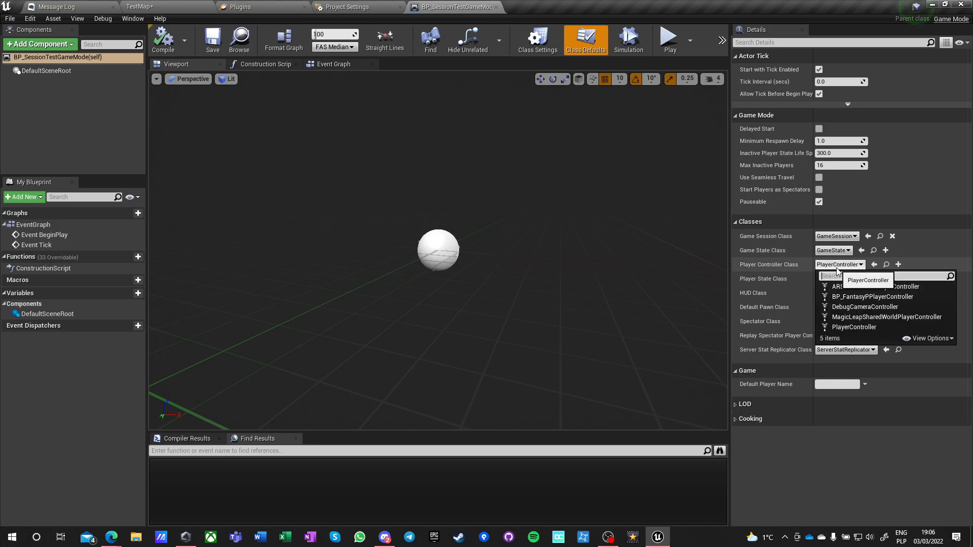
{"action": "left_click", "coordinate": [850, 298]}
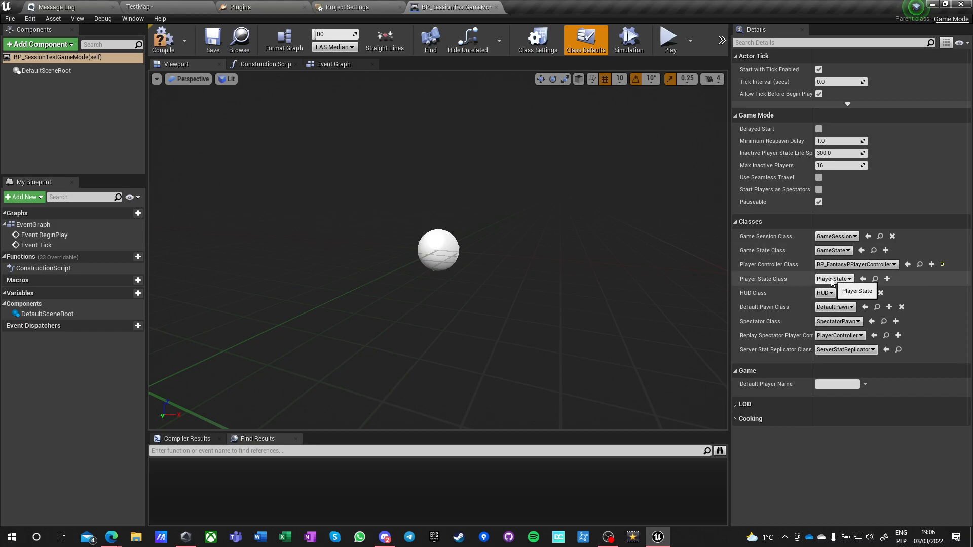
{"action": "left_click", "coordinate": [833, 279]}
{"action": "left_click", "coordinate": [851, 309]}
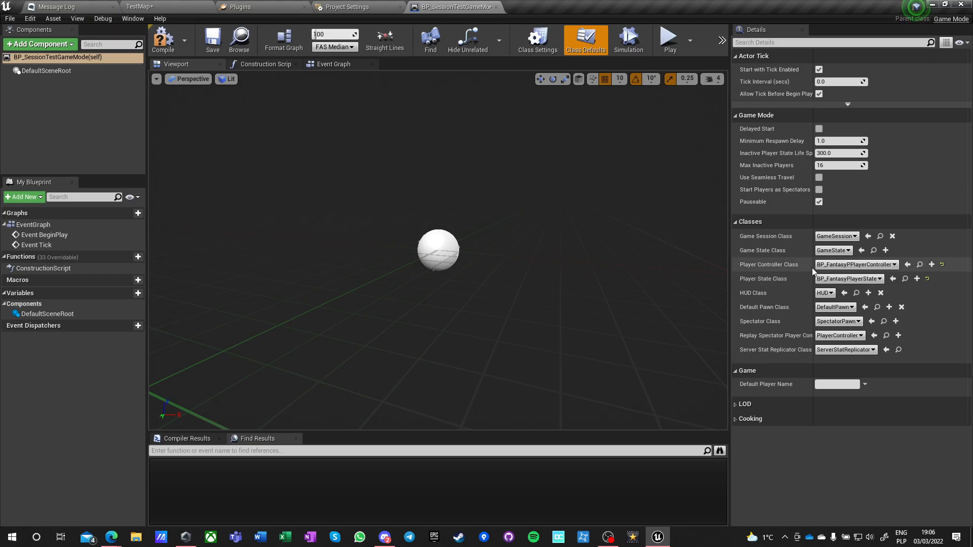
Reopen BP_FunctionalTestGameMode from the GamePlay folder, and enable Use Seamless Travel and Start Players as Spectators in BP_SessionTestGameMode.
{"action": "left_click", "coordinate": [50, 5]}
{"action": "left_click", "coordinate": [139, 7]}
{"action": "double_click", "coordinate": [322, 433]}
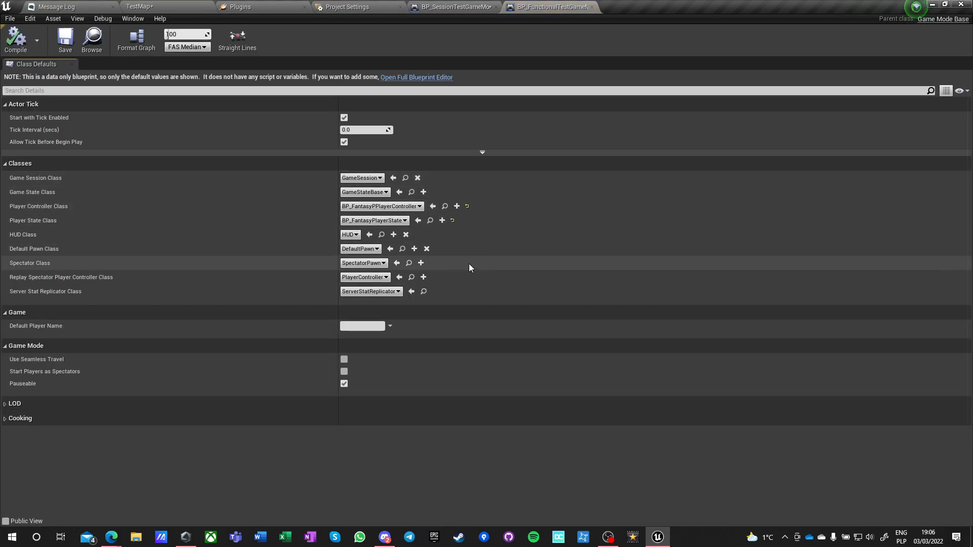
{"action": "left_click", "coordinate": [453, 7]}
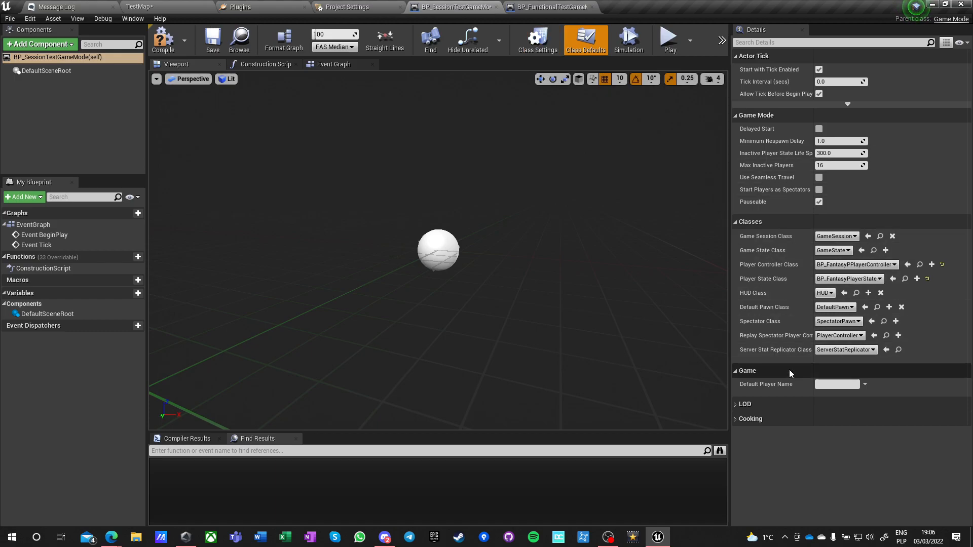
{"action": "left_click", "coordinate": [819, 178]}
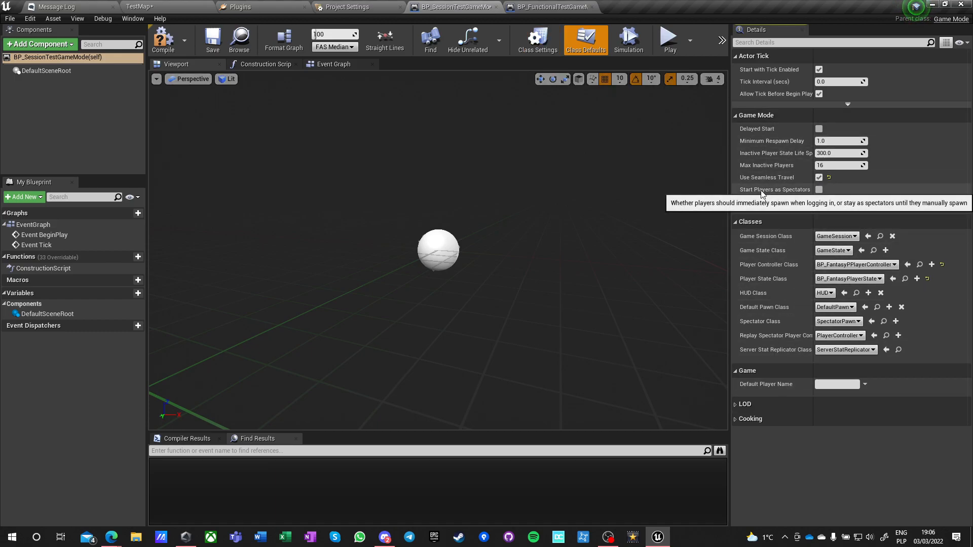
{"action": "left_click", "coordinate": [819, 190]}
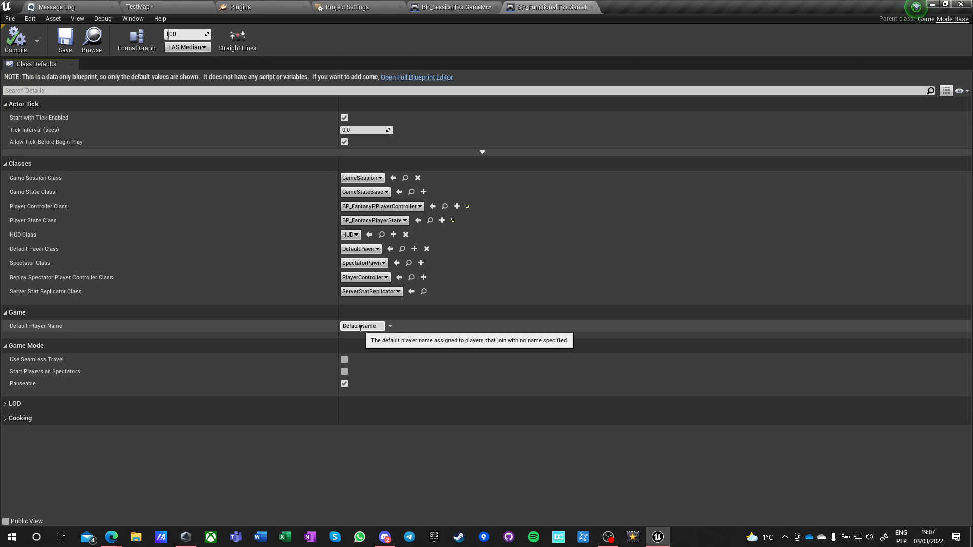
Compile and save BP_FunctionalTestGameMode, and close both game mode blueprints.
{"action": "left_click", "coordinate": [14, 48]}
{"action": "left_click", "coordinate": [67, 50]}
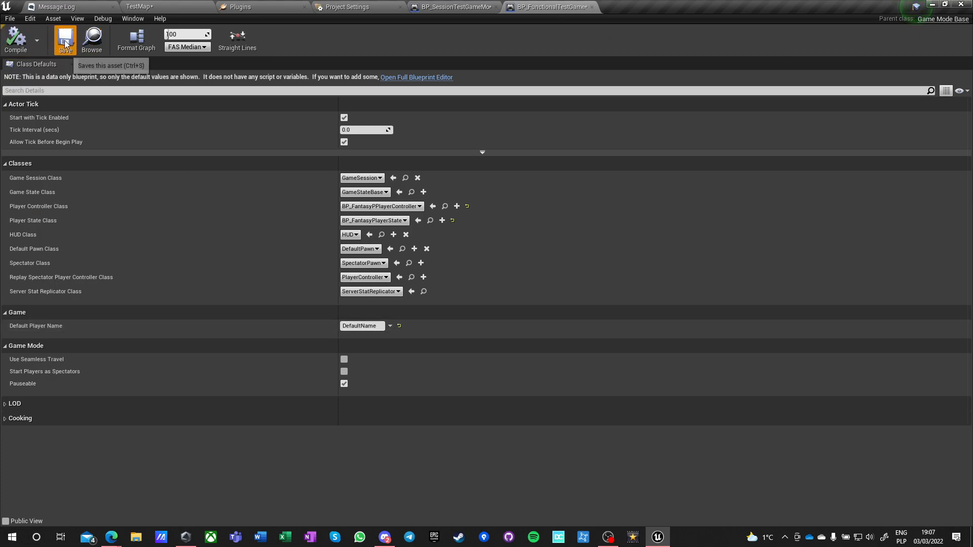
{"action": "left_click", "coordinate": [593, 7]}
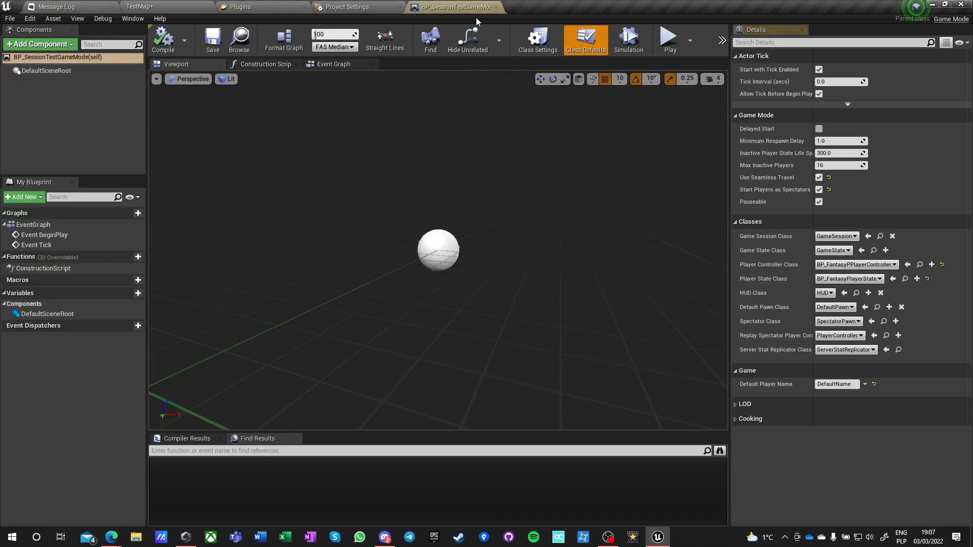
{"action": "left_click", "coordinate": [495, 7]}
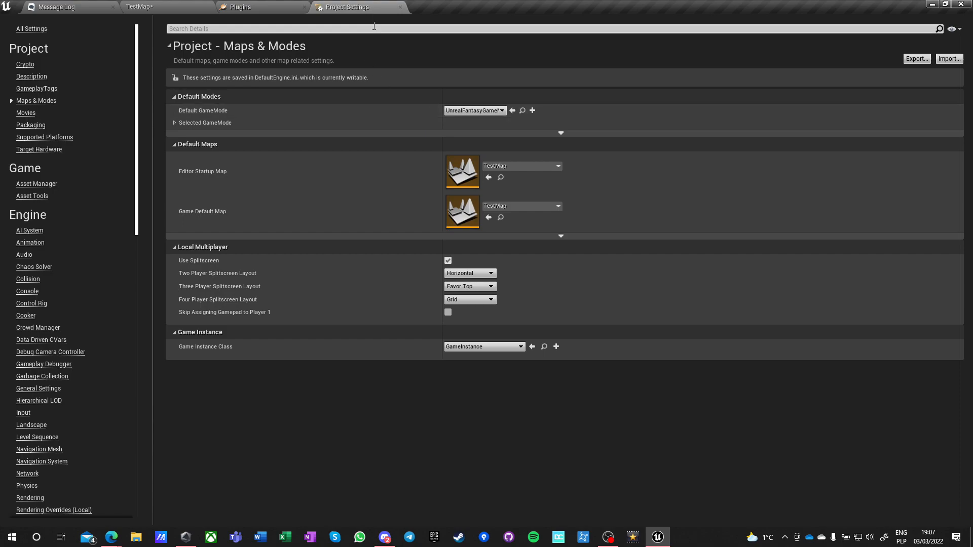
Set the project's Default GameMode to BP_FunctionalTestGameMode, and close the Project Settings and Plugins windows.
{"action": "left_click", "coordinate": [466, 111]}
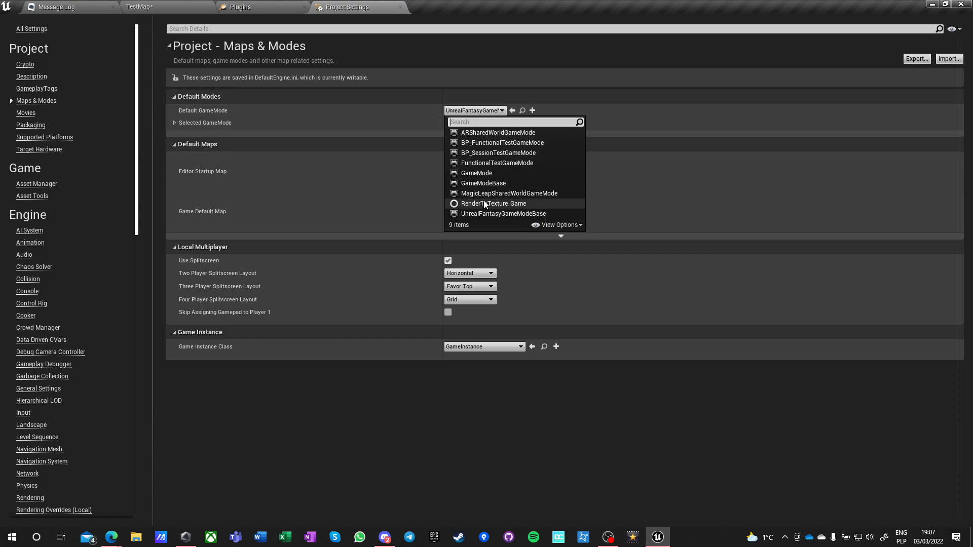
{"action": "left_click", "coordinate": [484, 143]}
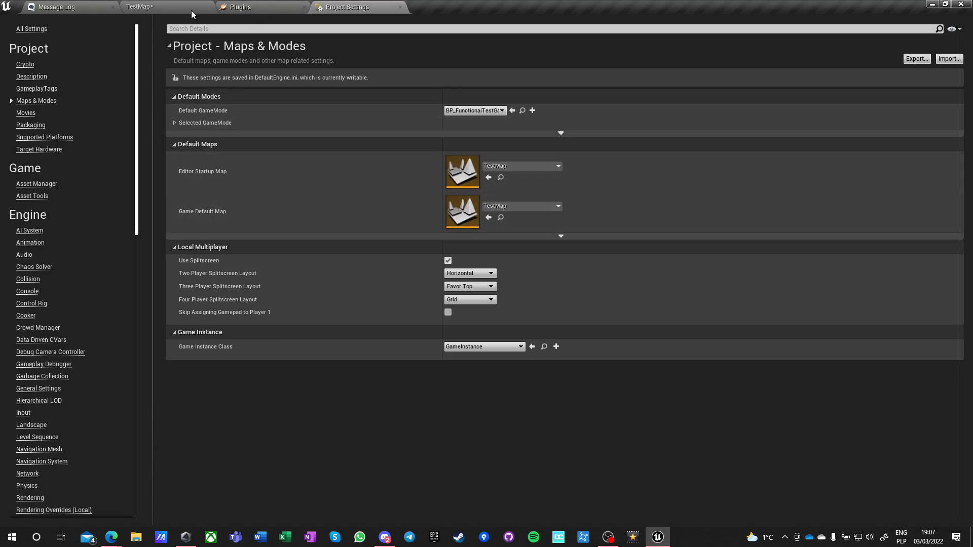
{"action": "left_click", "coordinate": [399, 7]}
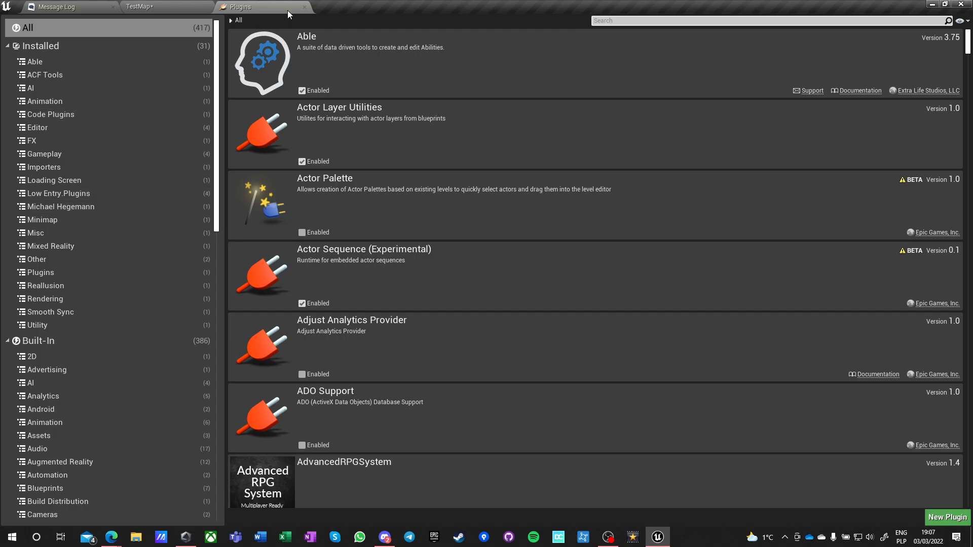
{"action": "left_click", "coordinate": [304, 7]}
{"action": "left_click", "coordinate": [442, 464]}
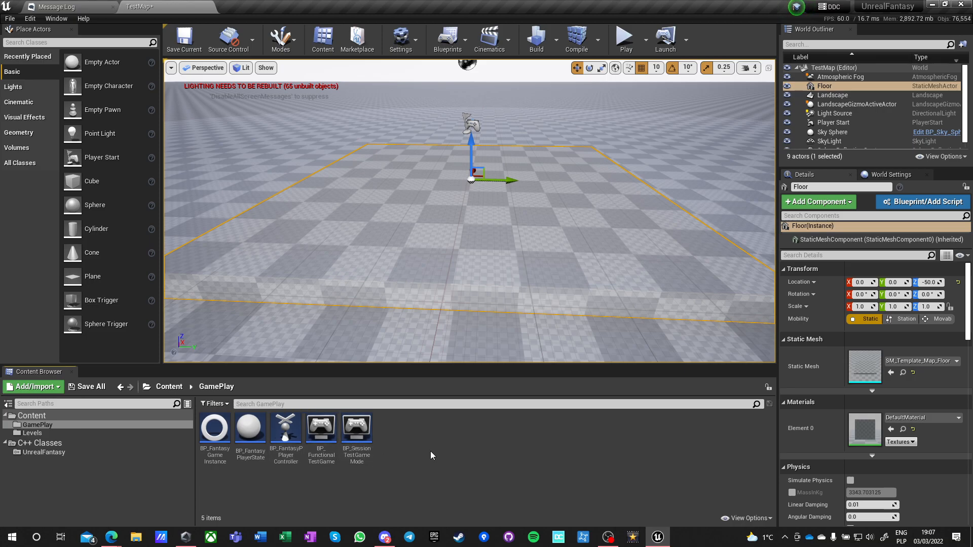
Reopen the Project Settings and set the Game Instance Class under Maps & Modes to BP_FantasyGameInstance.
{"action": "left_click", "coordinate": [30, 18]}
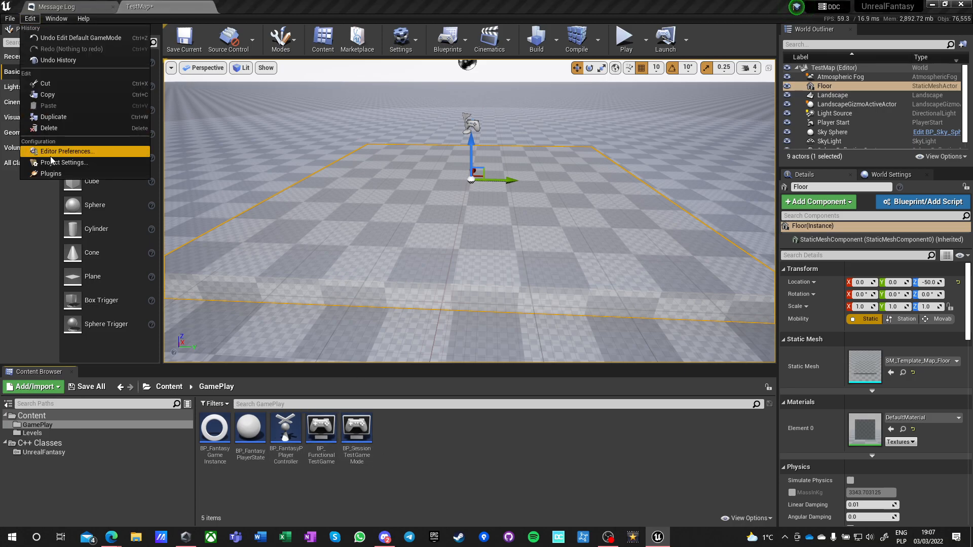
{"action": "left_click", "coordinate": [88, 164]}
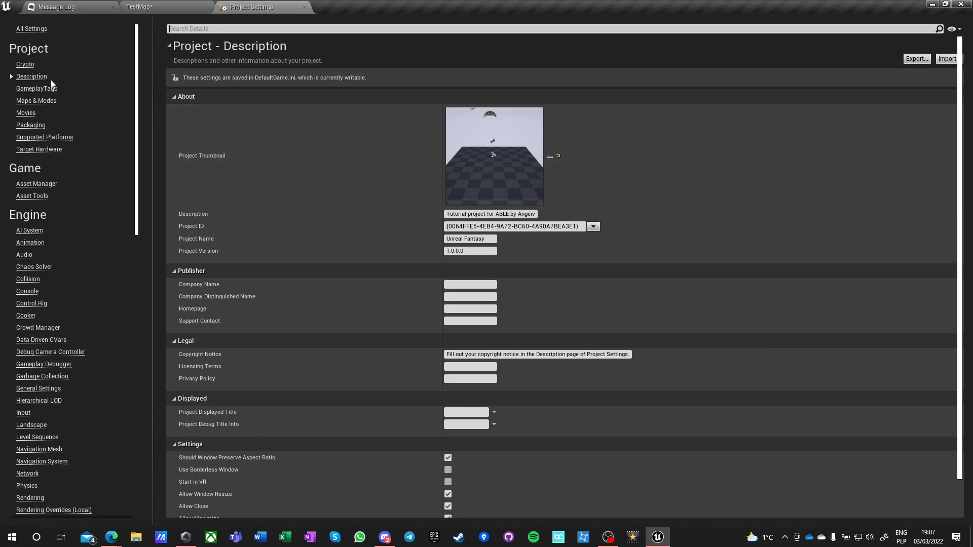
{"action": "left_click", "coordinate": [28, 90]}
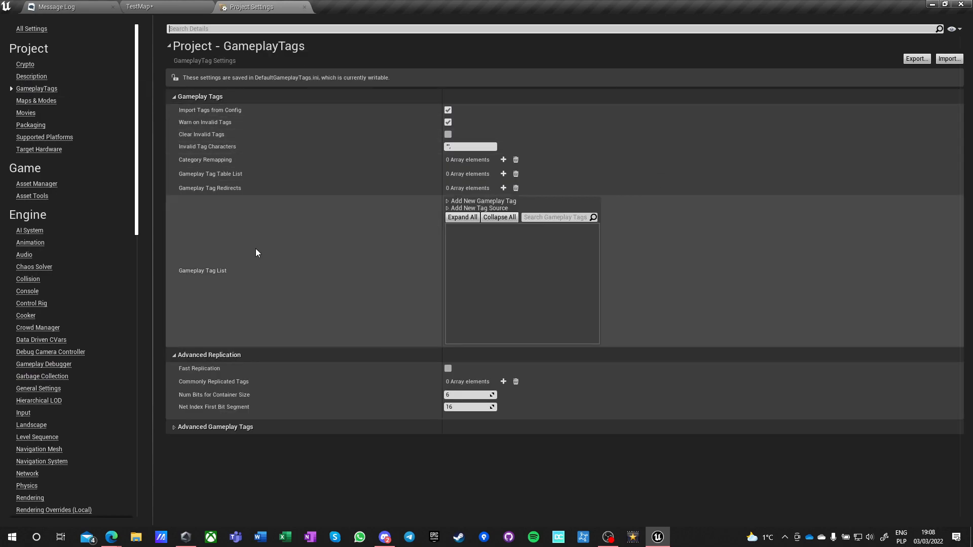
{"action": "left_click", "coordinate": [35, 100]}
{"action": "left_click", "coordinate": [482, 347]}
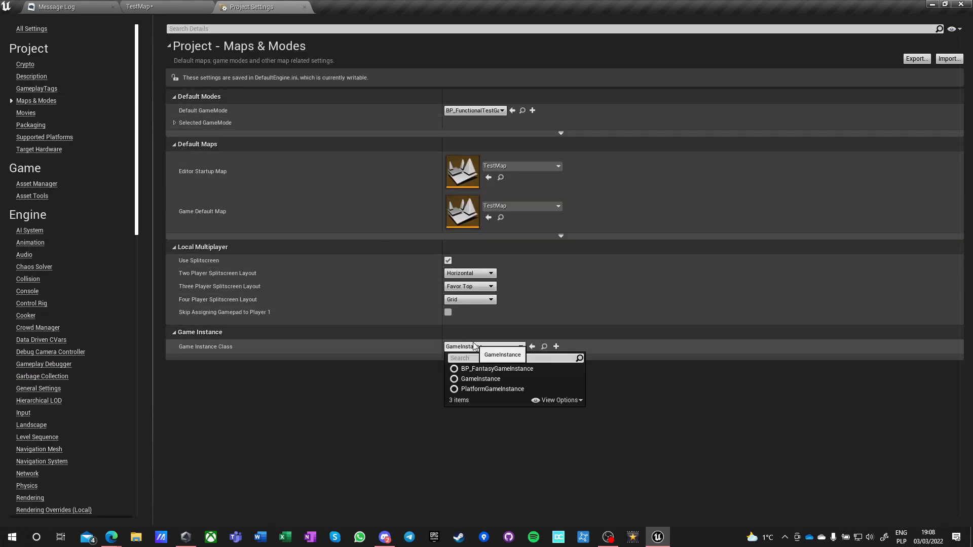
{"action": "left_click", "coordinate": [487, 369]}
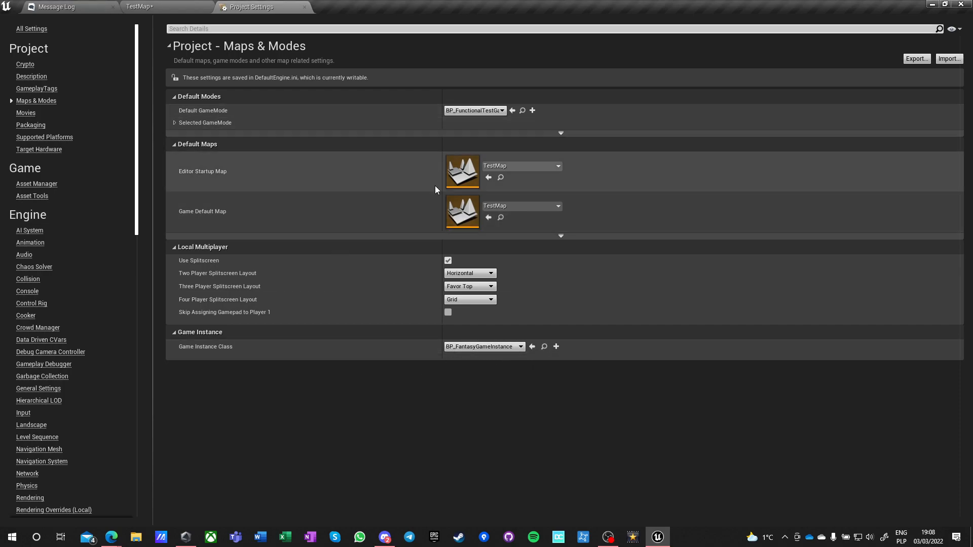
Review the selected game mode's classes and the Packaging, Supported Platforms, Target Hardware, Collision and Crowd Manager project settings.
{"action": "left_click", "coordinate": [174, 122]}
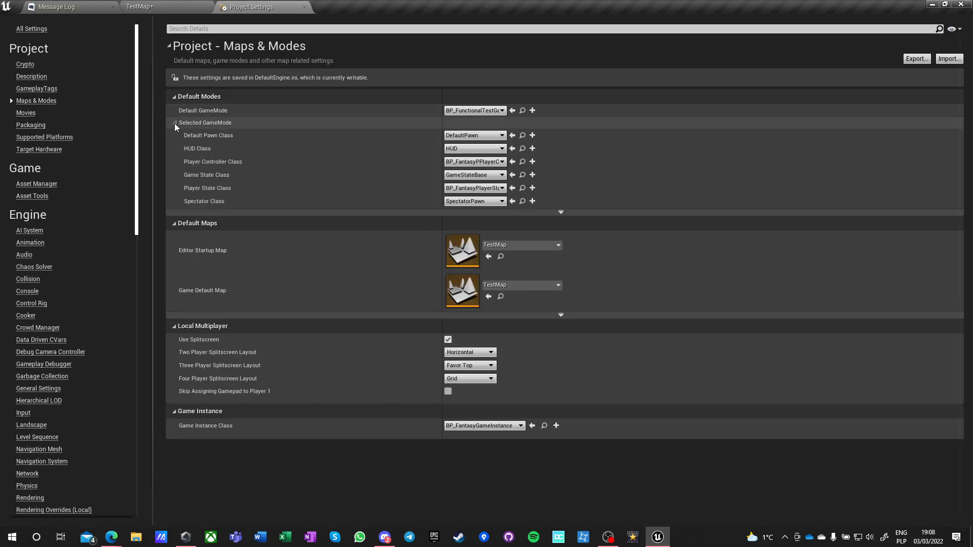
{"action": "left_click", "coordinate": [27, 125]}
{"action": "left_click", "coordinate": [25, 138]}
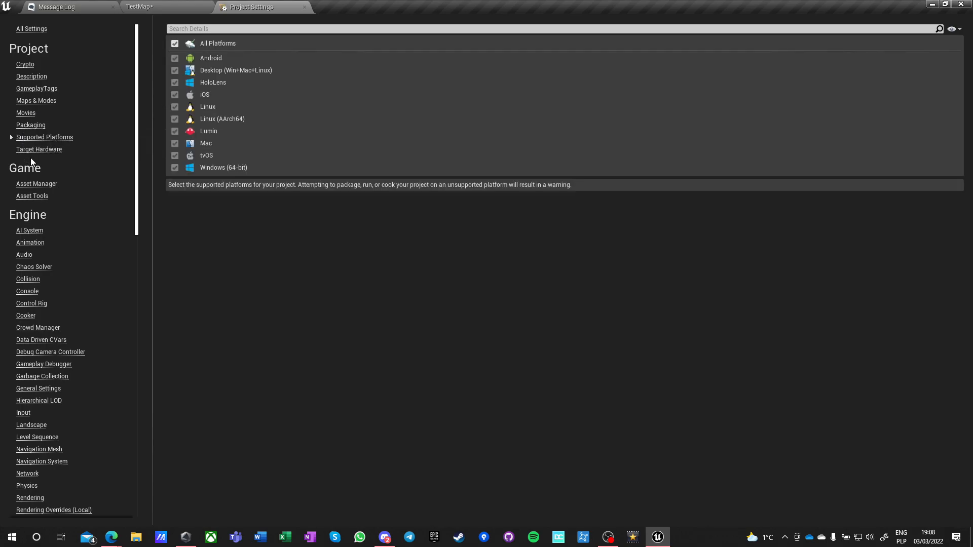
{"action": "left_click", "coordinate": [32, 150]}
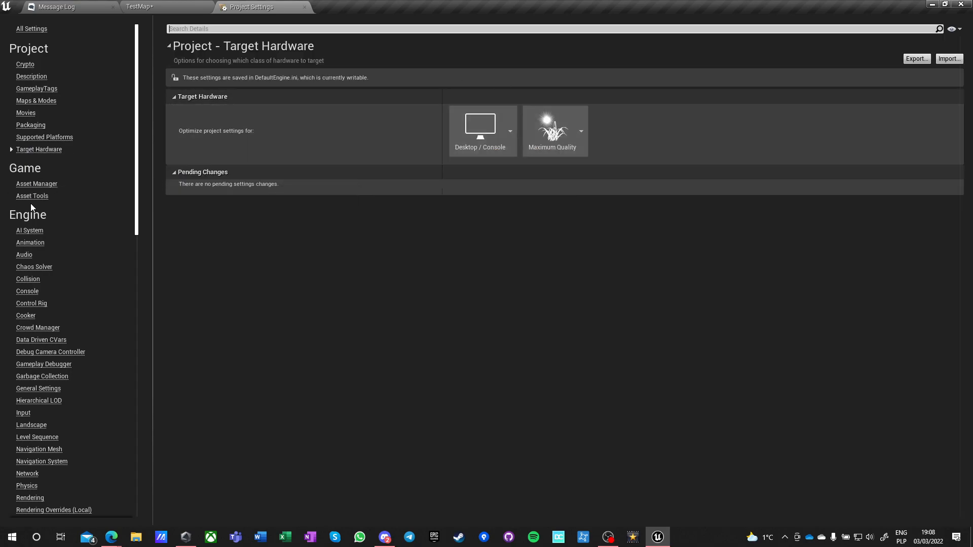
{"action": "left_click", "coordinate": [28, 280]}
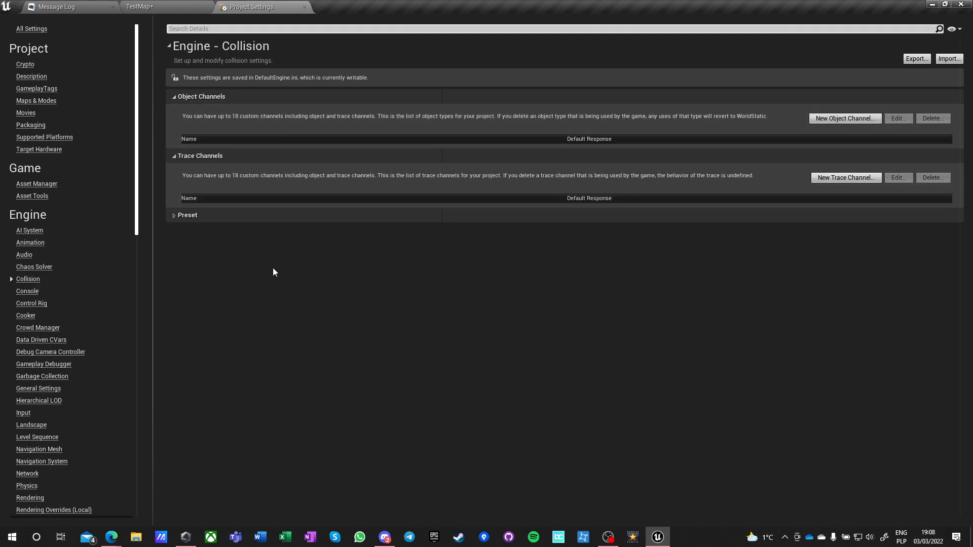
{"action": "scroll", "coordinate": [63, 327], "scroll_direction": "down", "scroll_amount": 3}
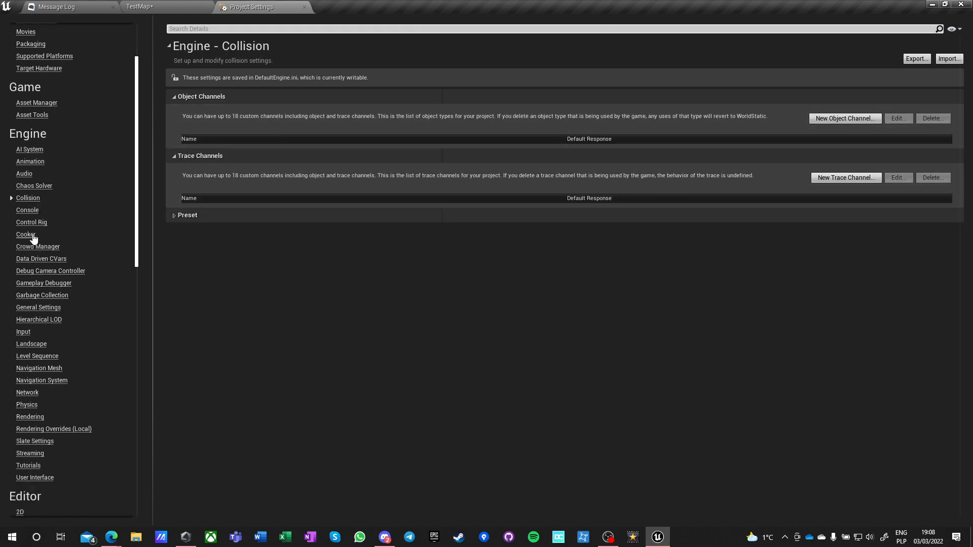
{"action": "left_click", "coordinate": [41, 247]}
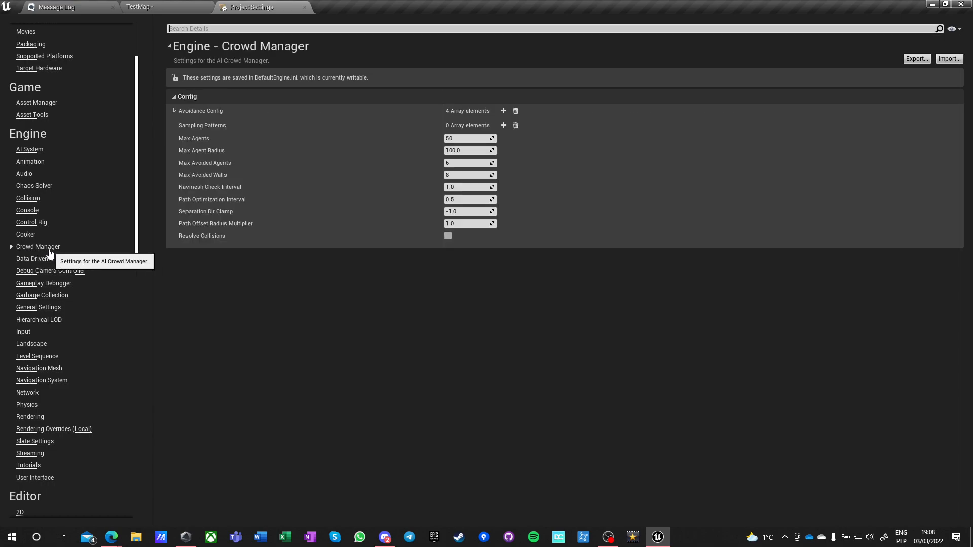
In the engine's Input settings, set Default Player Input Class to EnhancedPlayerInput and Default Input Component Class to EnhancedInputComponent.
{"action": "left_click", "coordinate": [24, 332]}
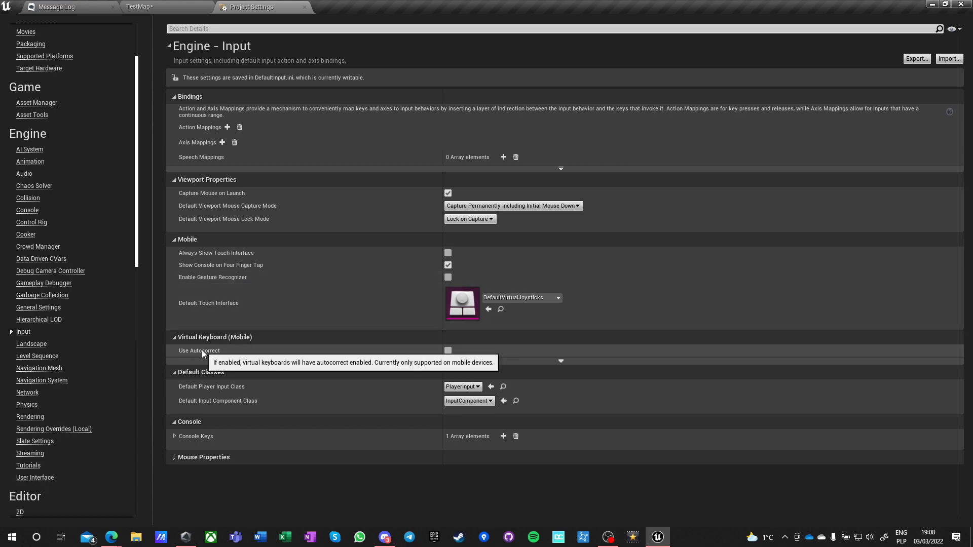
{"action": "left_click", "coordinate": [457, 390]}
{"action": "left_click", "coordinate": [501, 408]}
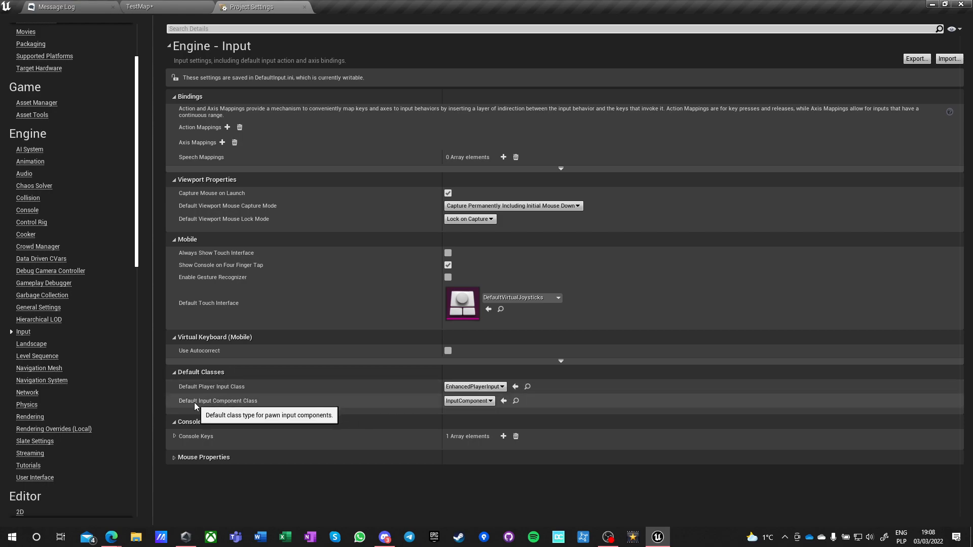
{"action": "left_click", "coordinate": [467, 400]}
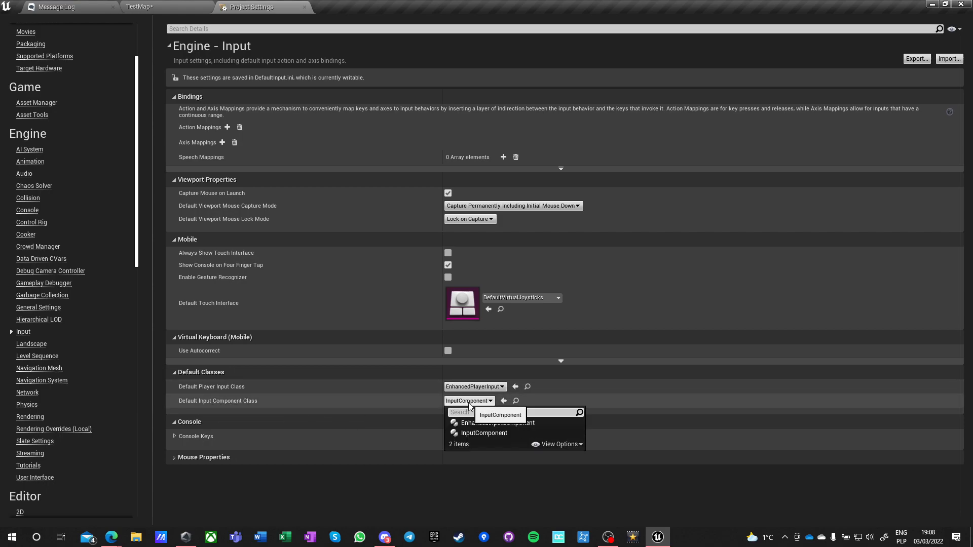
{"action": "left_click", "coordinate": [486, 424]}
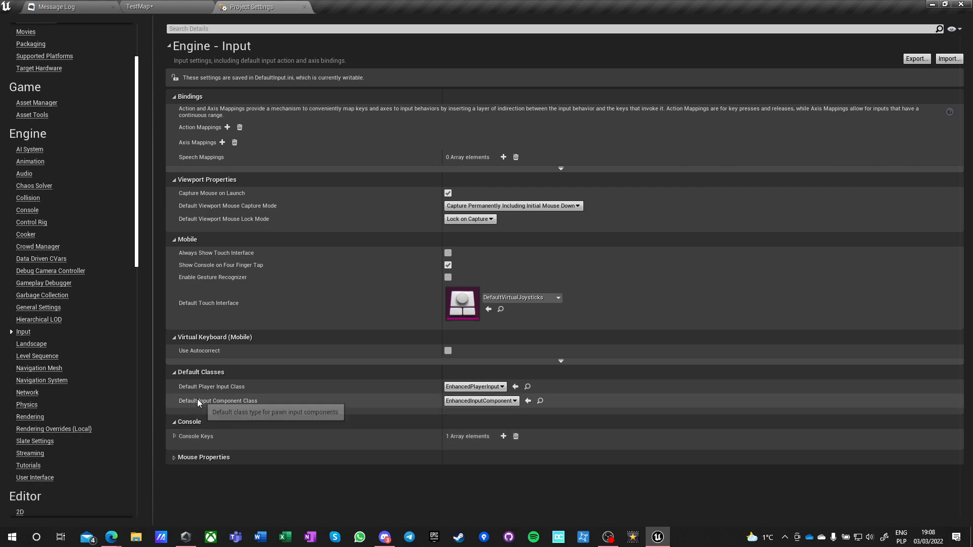
Review the Mouse Properties and Axis Config input settings, plus the Landscape, Level Sequence, Network and Physics engine settings.
{"action": "left_click", "coordinate": [174, 457]}
{"action": "left_click", "coordinate": [174, 457]}
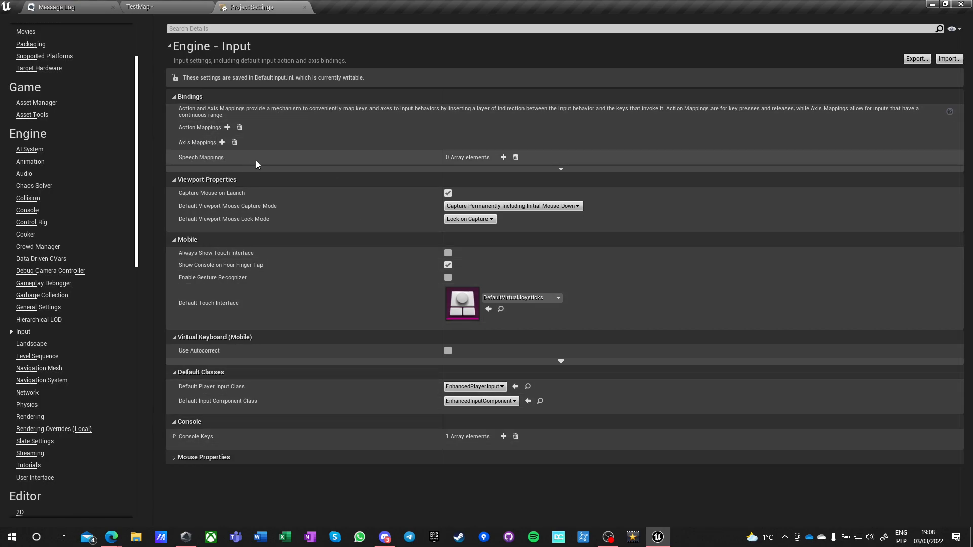
{"action": "left_click", "coordinate": [561, 168]}
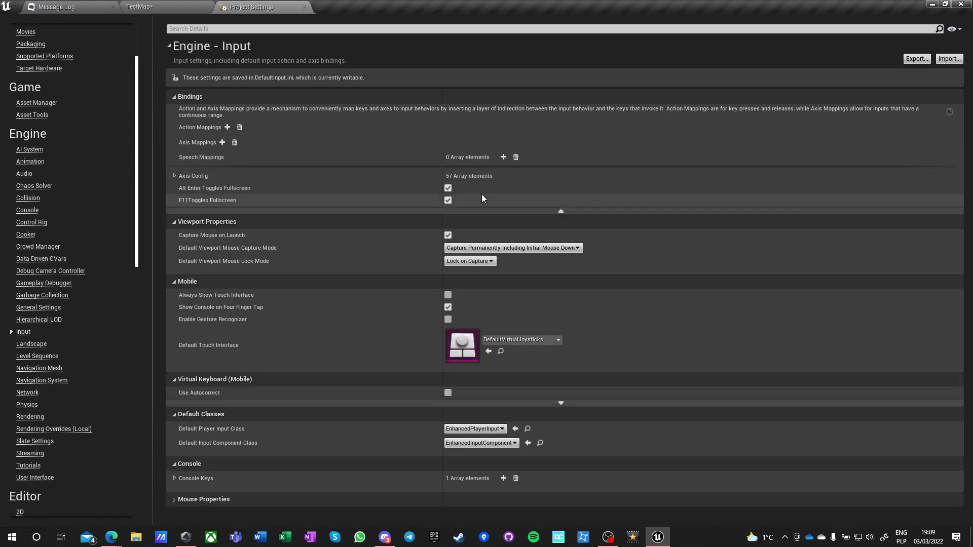
{"action": "left_click", "coordinate": [175, 176]}
{"action": "left_click", "coordinate": [175, 175]}
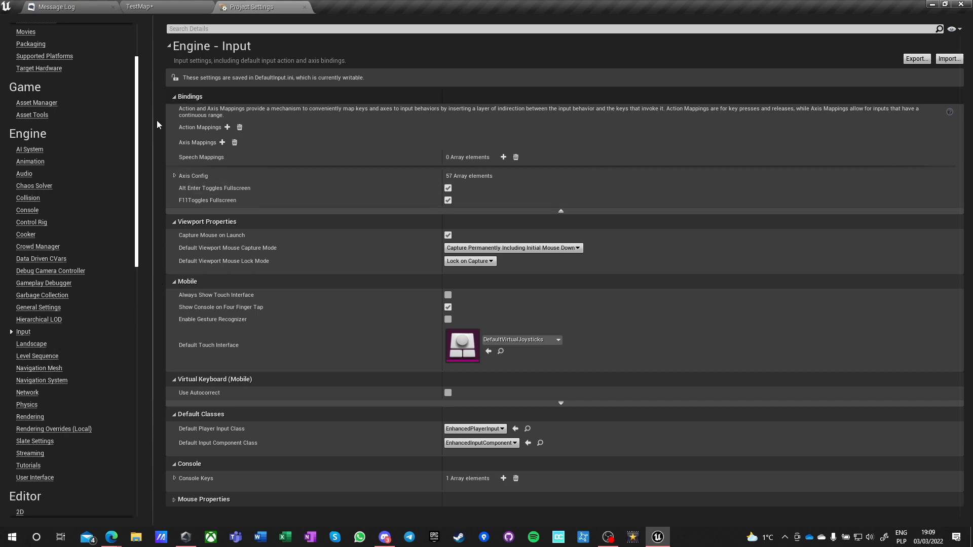
{"action": "left_click", "coordinate": [35, 346]}
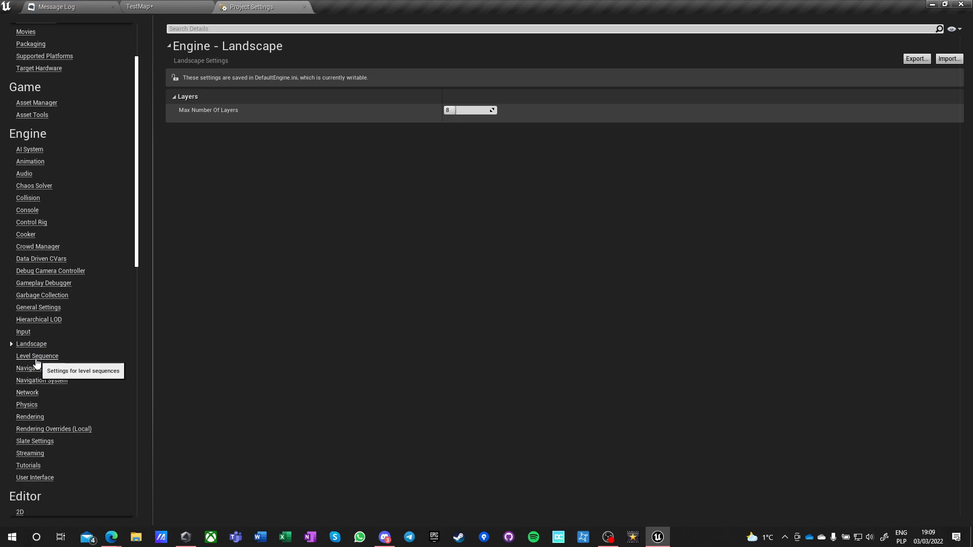
{"action": "left_click_drag", "start_coordinate": [467, 111], "coordinate": [512, 111]}
{"action": "key", "text": "Return"}
{"action": "left_click", "coordinate": [30, 358]}
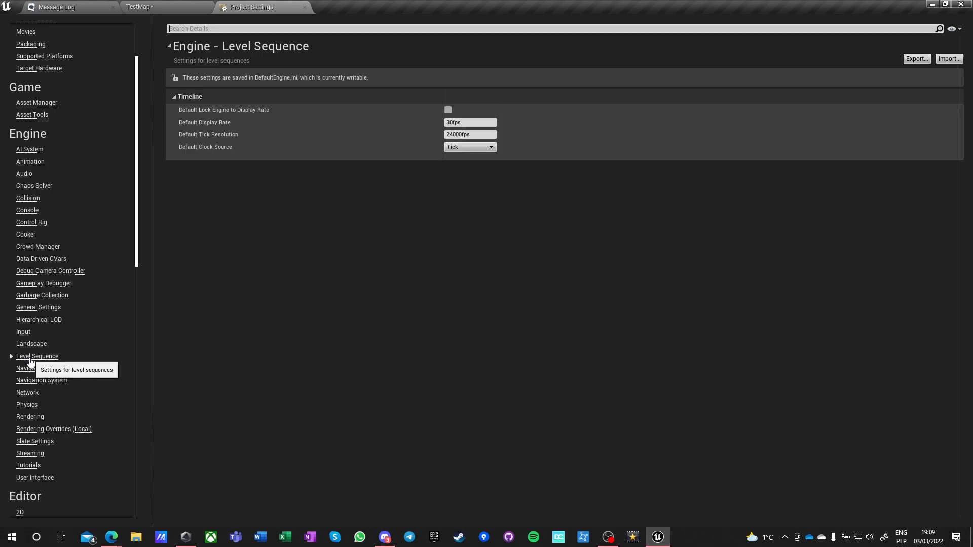
{"action": "left_click", "coordinate": [30, 394]}
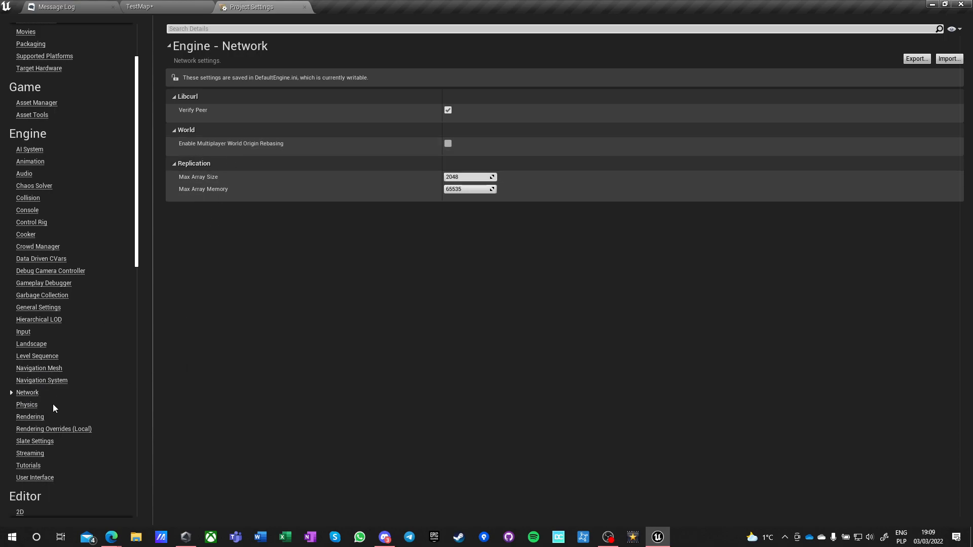
{"action": "left_click", "coordinate": [26, 404]}
{"action": "left_click", "coordinate": [25, 395]}
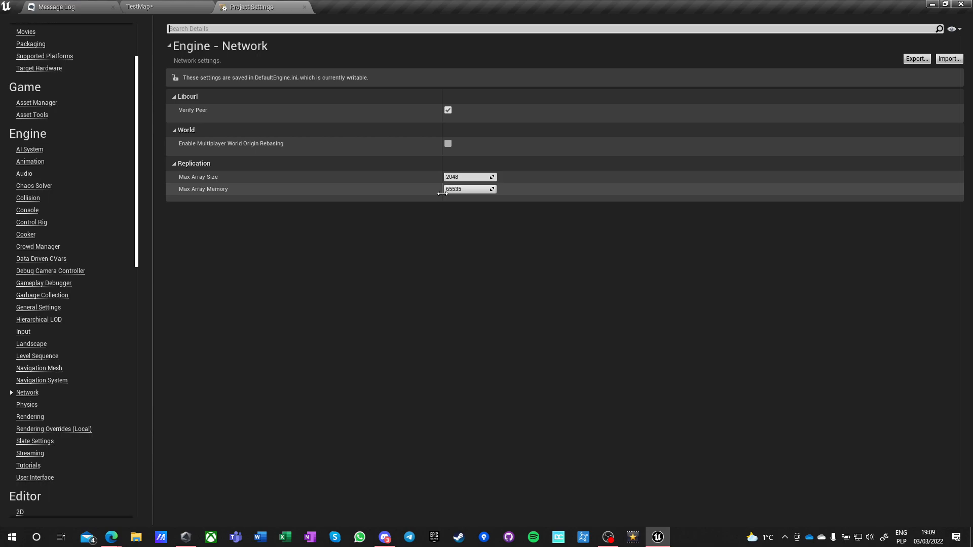
{"action": "left_click", "coordinate": [27, 405]}
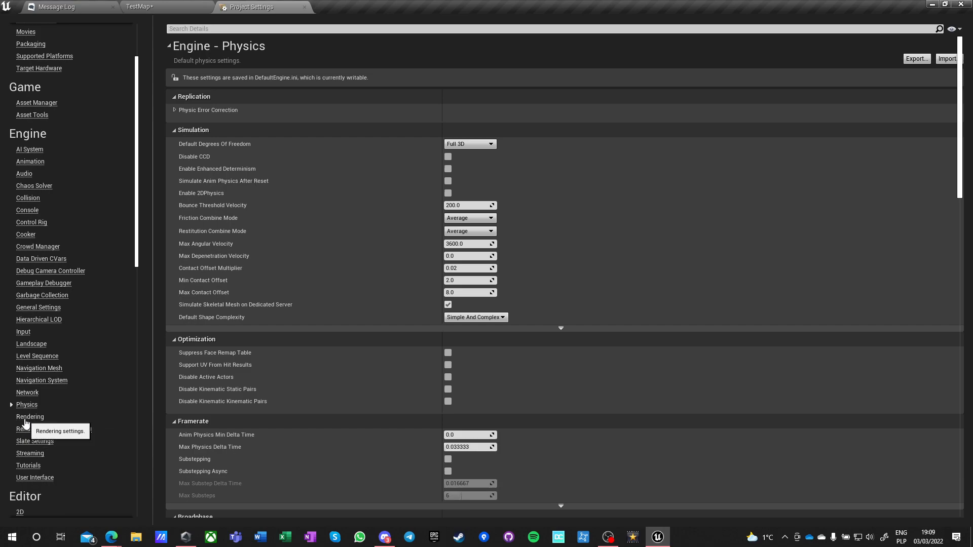
Open the engine's Rendering settings, collapse the Mobile category and enable virtual texture support.
{"action": "left_click", "coordinate": [24, 419]}
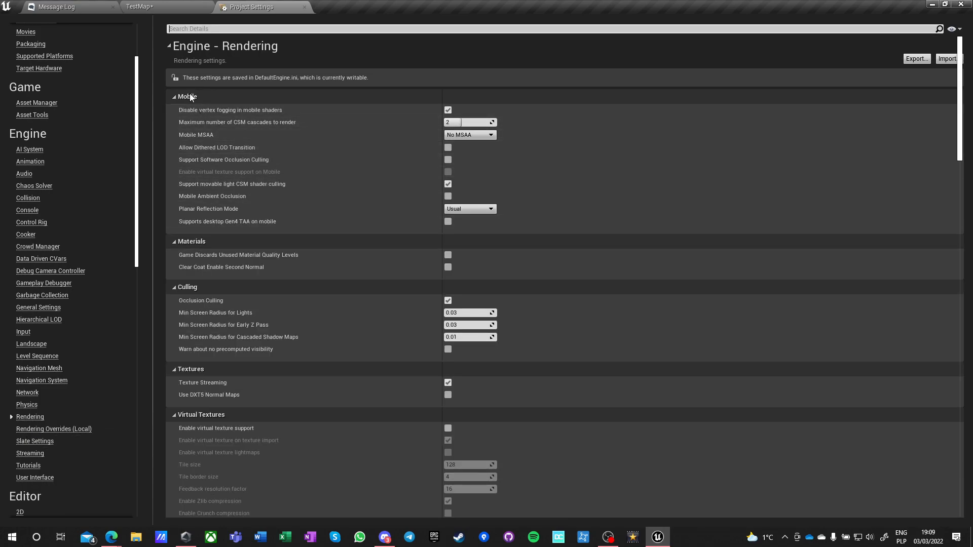
{"action": "left_click", "coordinate": [173, 96]}
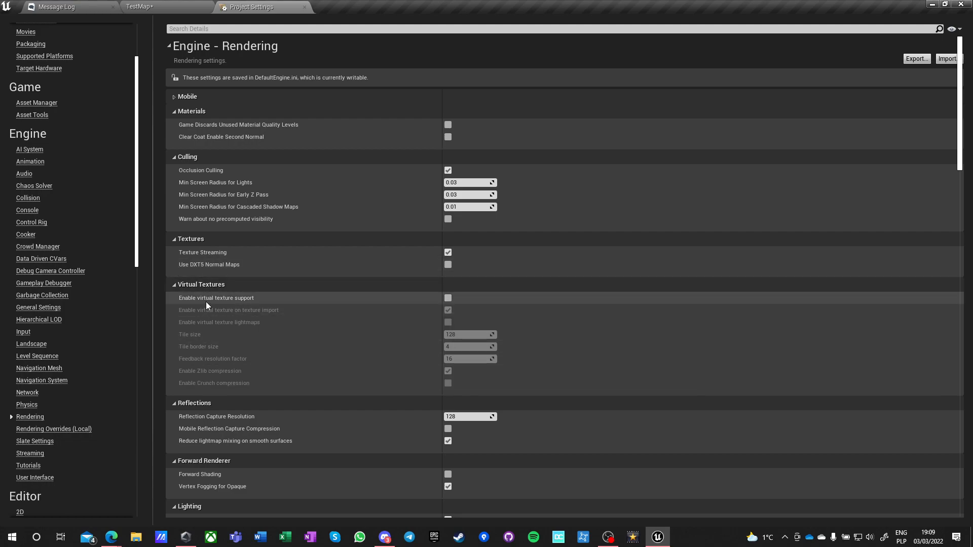
{"action": "left_click", "coordinate": [448, 298]}
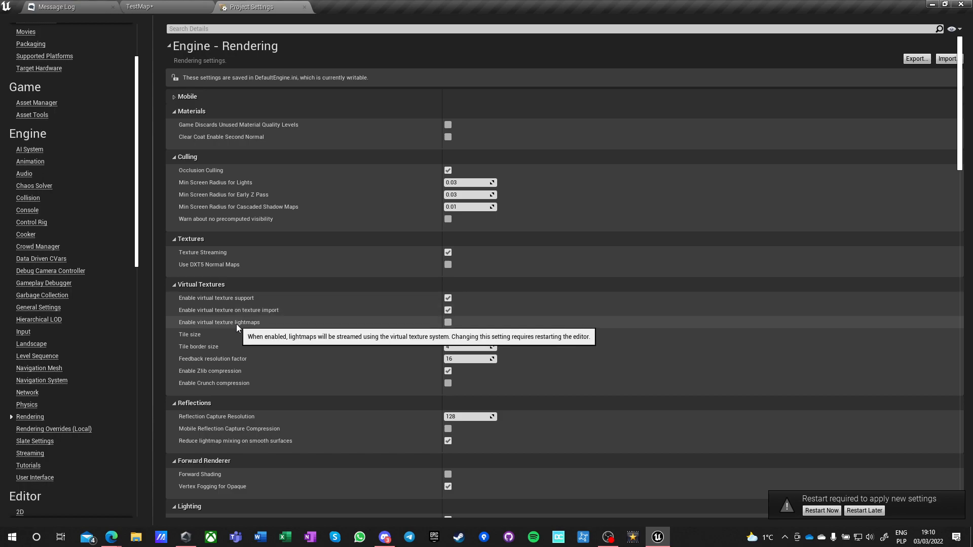
In the Lighting rendering settings, disable Allow Static Lighting and enable Generate Mesh Distance Fields.
{"action": "scroll", "coordinate": [244, 346], "scroll_direction": "down", "scroll_amount": 2}
{"action": "scroll", "coordinate": [245, 351], "scroll_direction": "down", "scroll_amount": 3}
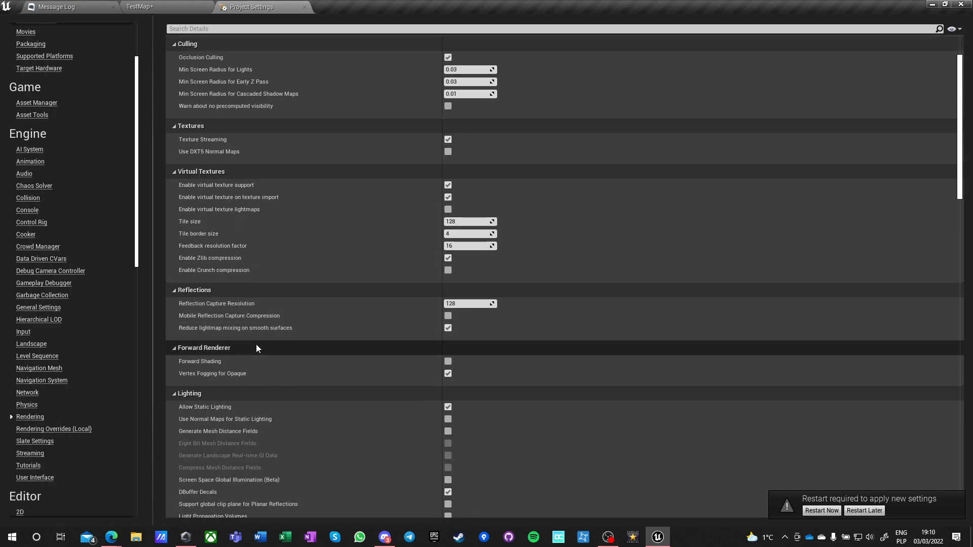
{"action": "scroll", "coordinate": [256, 347], "scroll_direction": "down", "scroll_amount": 3}
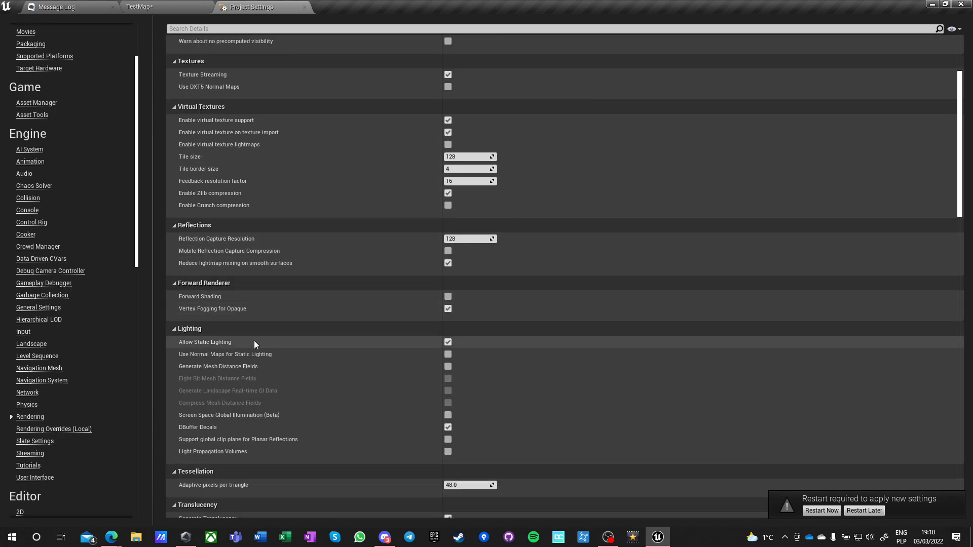
{"action": "scroll", "coordinate": [275, 372], "scroll_direction": "down", "scroll_amount": 2}
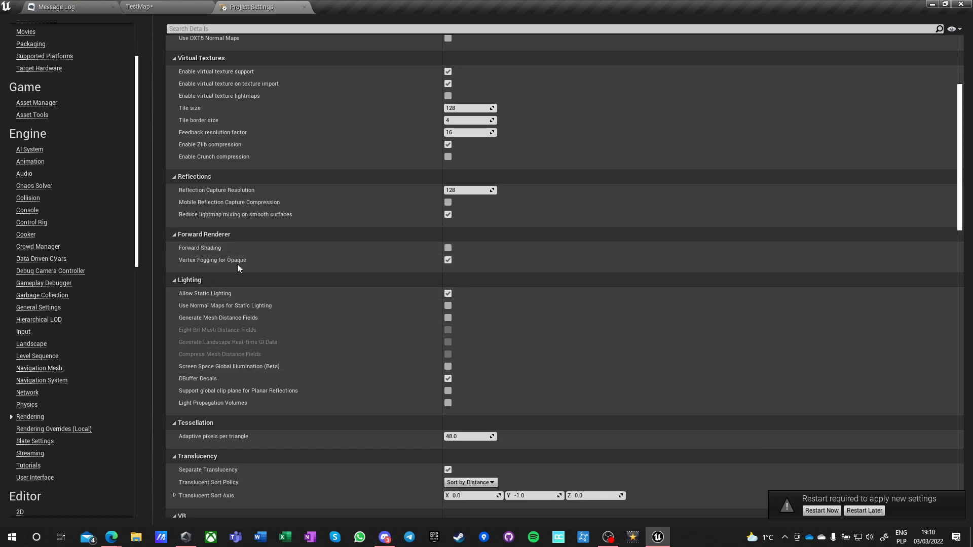
{"action": "left_click", "coordinate": [448, 294]}
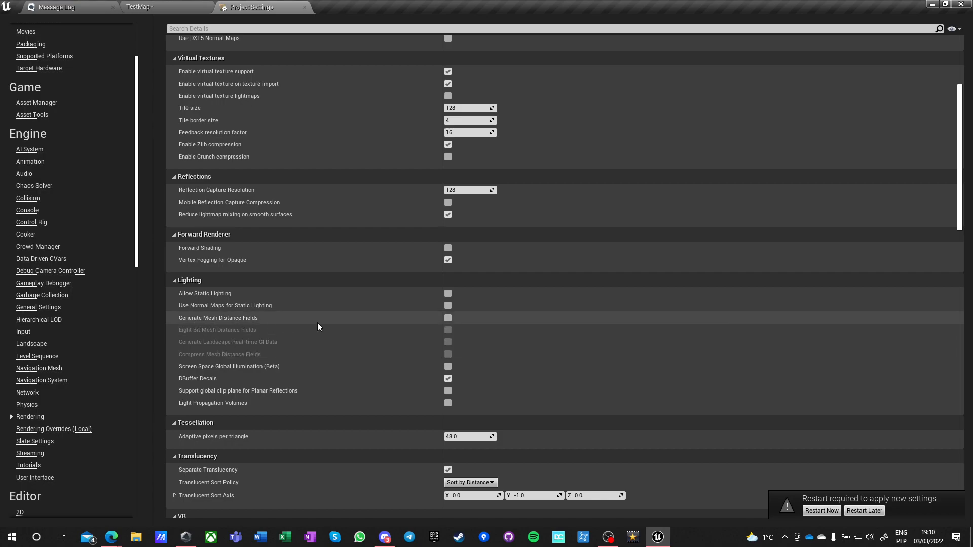
{"action": "left_click", "coordinate": [446, 318]}
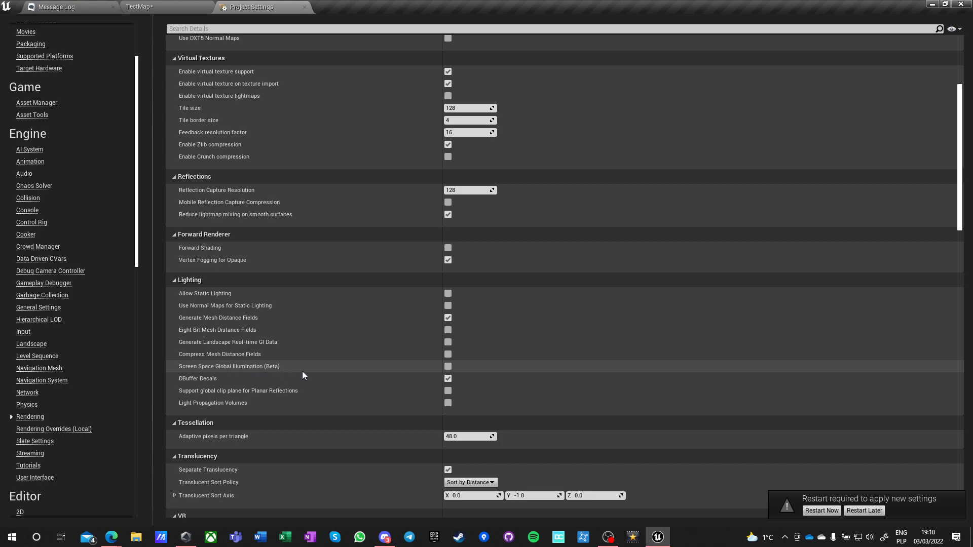
Collapse the VR category of the rendering settings and disable Motion Blur under Default Settings.
{"action": "scroll", "coordinate": [424, 363], "scroll_direction": "down", "scroll_amount": 2}
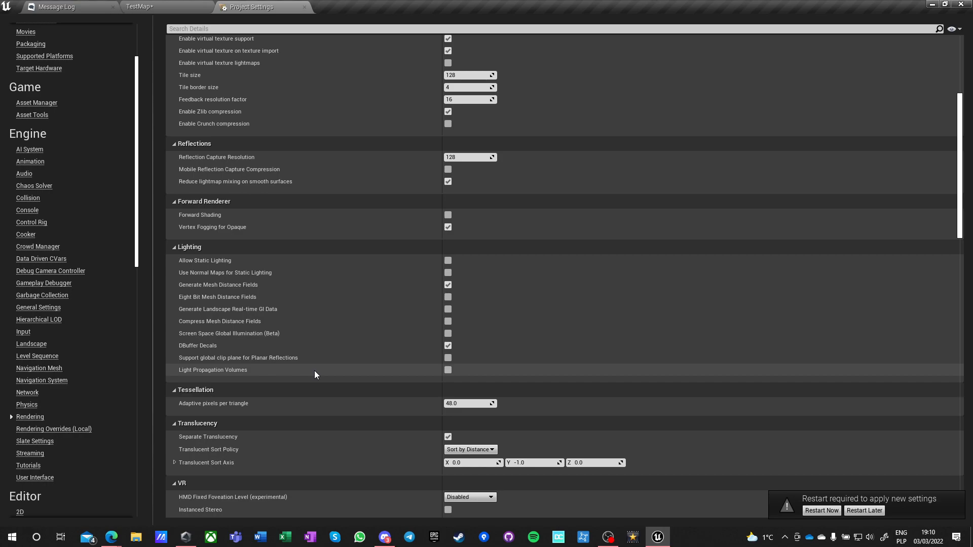
{"action": "scroll", "coordinate": [314, 375], "scroll_direction": "down", "scroll_amount": 4}
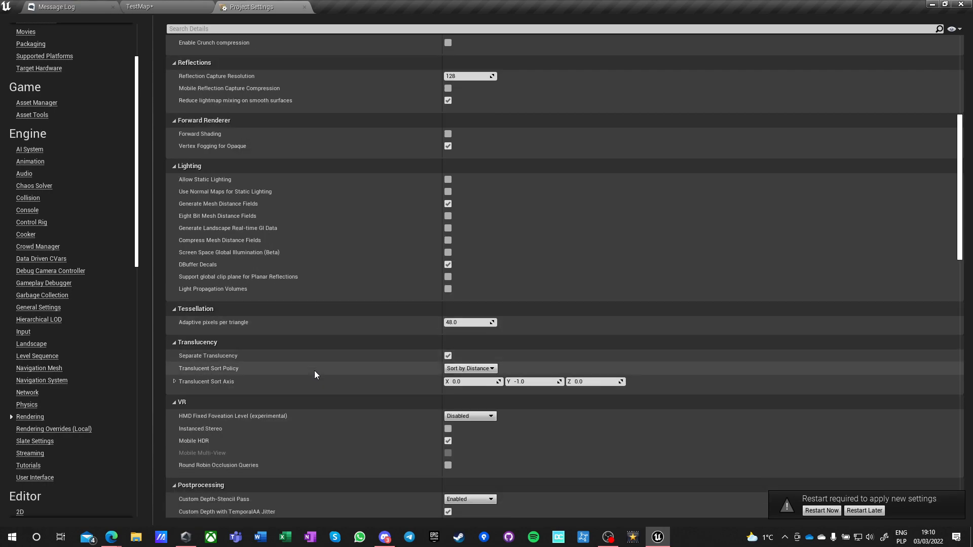
{"action": "scroll", "coordinate": [314, 375], "scroll_direction": "down", "scroll_amount": 4}
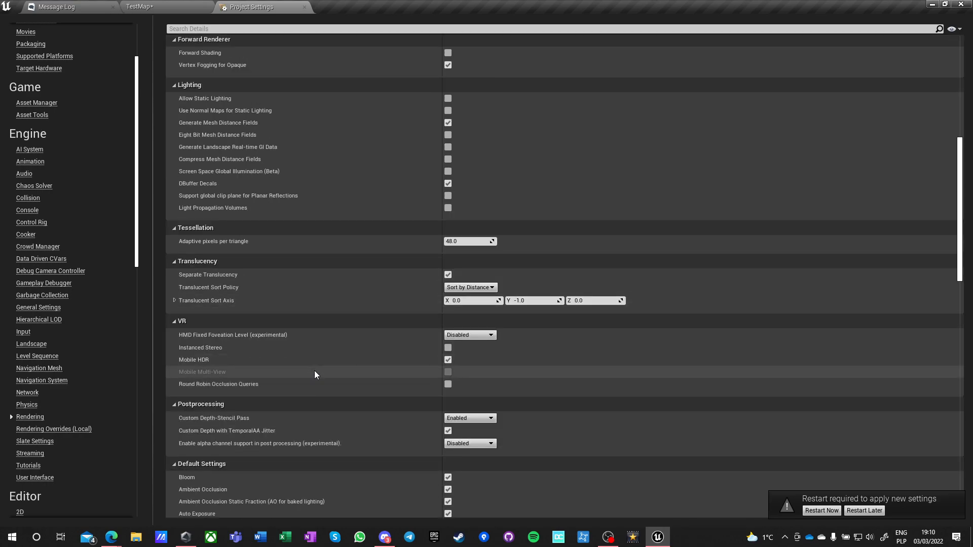
{"action": "scroll", "coordinate": [314, 374], "scroll_direction": "down", "scroll_amount": 4}
{"action": "scroll", "coordinate": [314, 371], "scroll_direction": "down", "scroll_amount": 3}
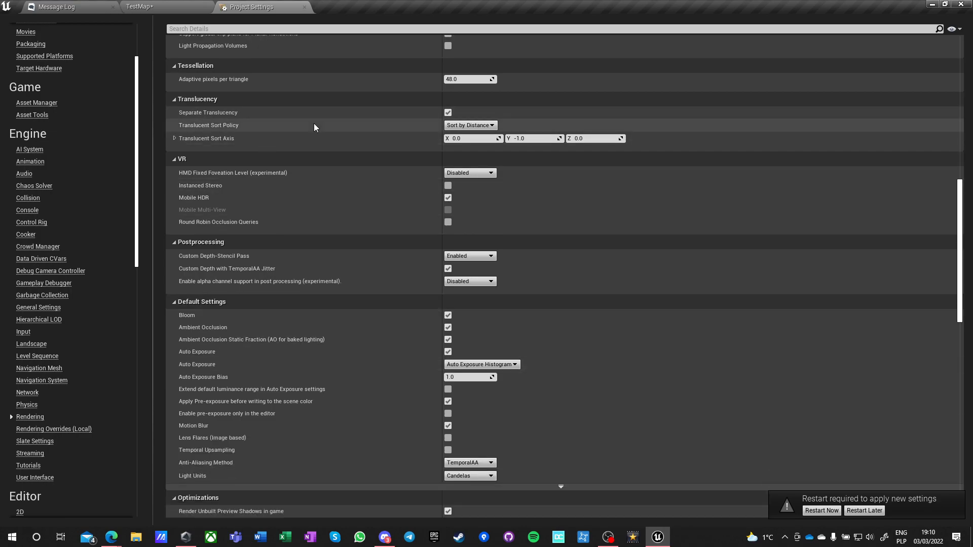
{"action": "left_click", "coordinate": [451, 125]}
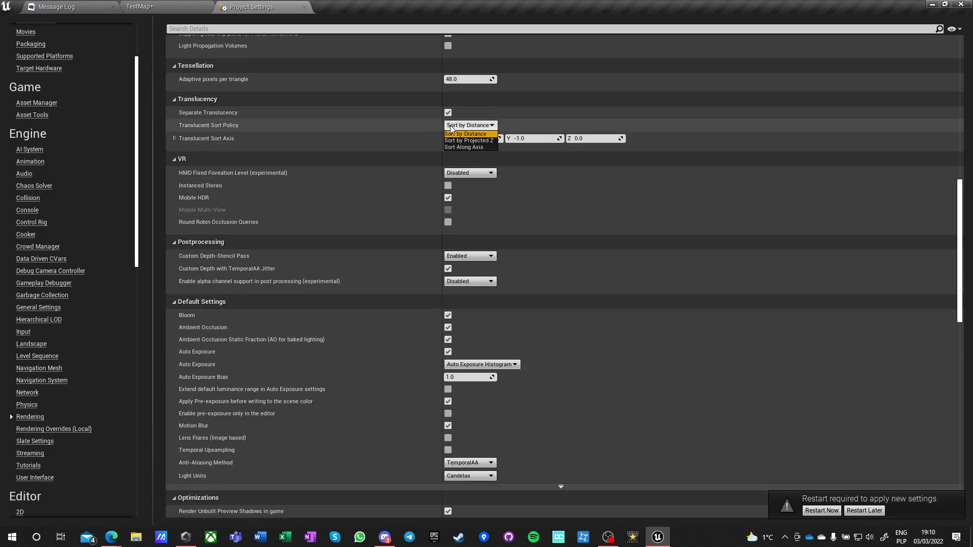
{"action": "left_click", "coordinate": [451, 128]}
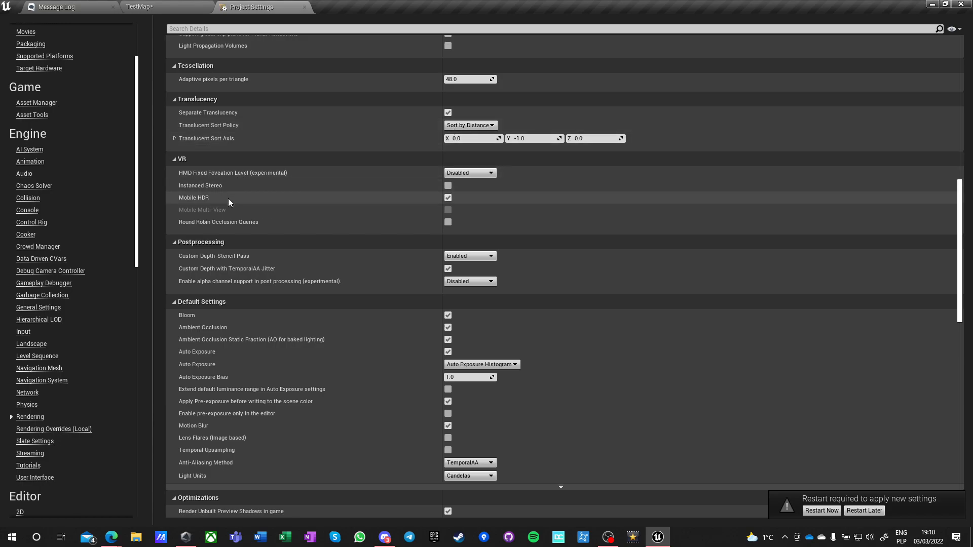
{"action": "left_click", "coordinate": [179, 159]}
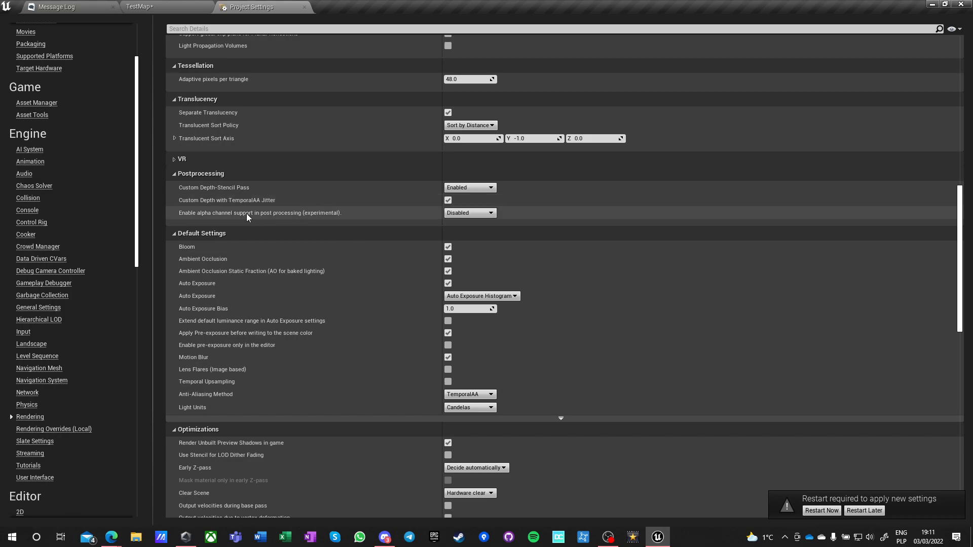
{"action": "mouse_move", "coordinate": [214, 215]}
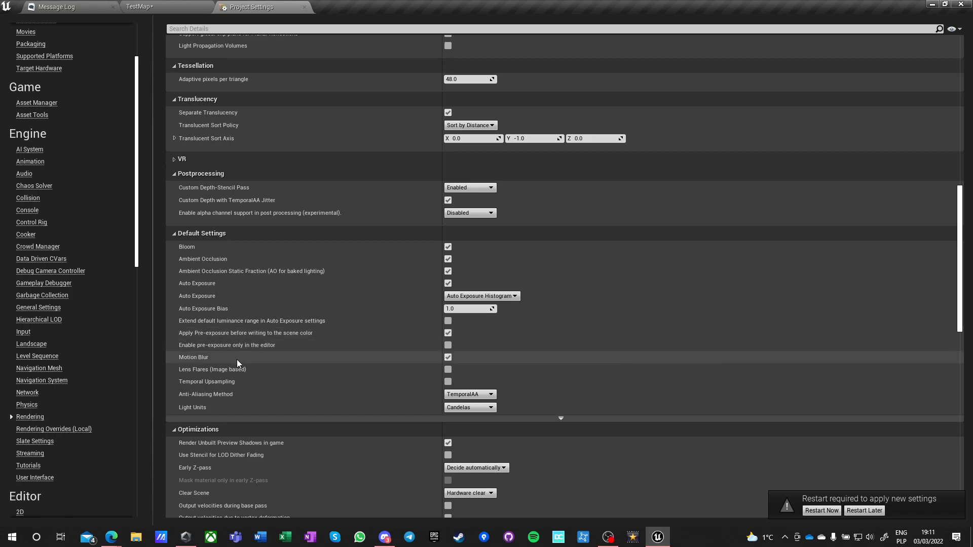
{"action": "left_click", "coordinate": [448, 357]}
Under Optimizations, set Early Z-pass to Opaque and masked meshes and enable Mask material only in early Z-pass.
{"action": "scroll", "coordinate": [267, 383], "scroll_direction": "down", "scroll_amount": 2}
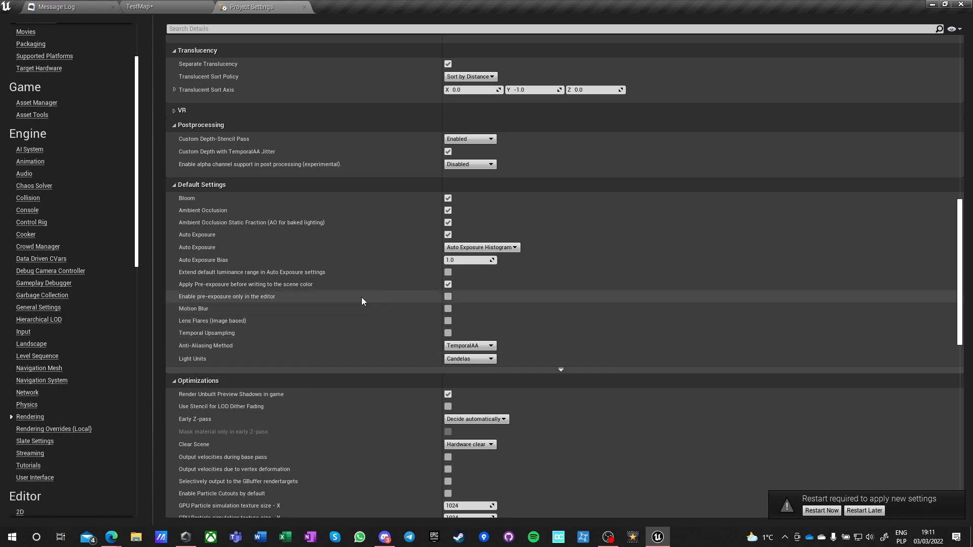
{"action": "scroll", "coordinate": [330, 362], "scroll_direction": "down", "scroll_amount": 3}
{"action": "scroll", "coordinate": [330, 361], "scroll_direction": "down", "scroll_amount": 4}
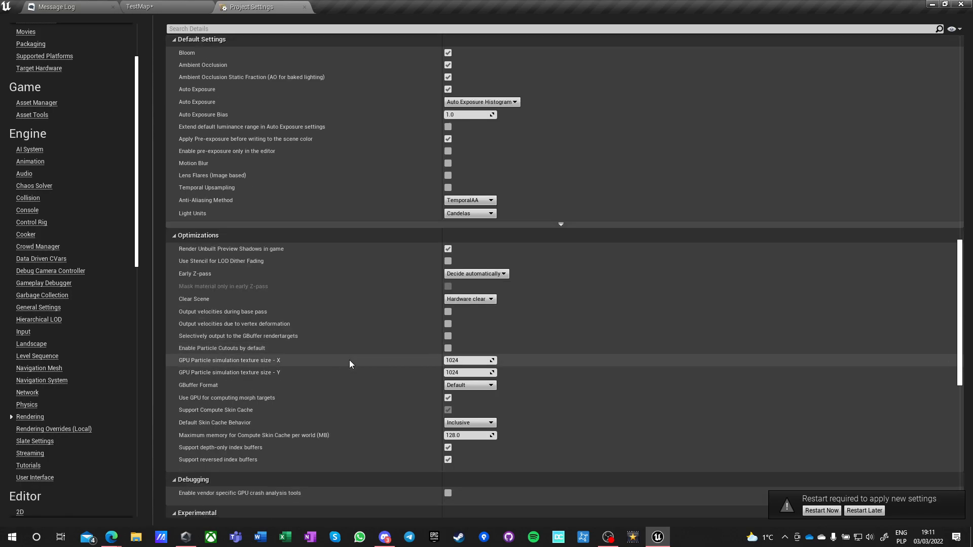
{"action": "scroll", "coordinate": [366, 290], "scroll_direction": "down", "scroll_amount": 2}
{"action": "scroll", "coordinate": [366, 296], "scroll_direction": "down", "scroll_amount": 1}
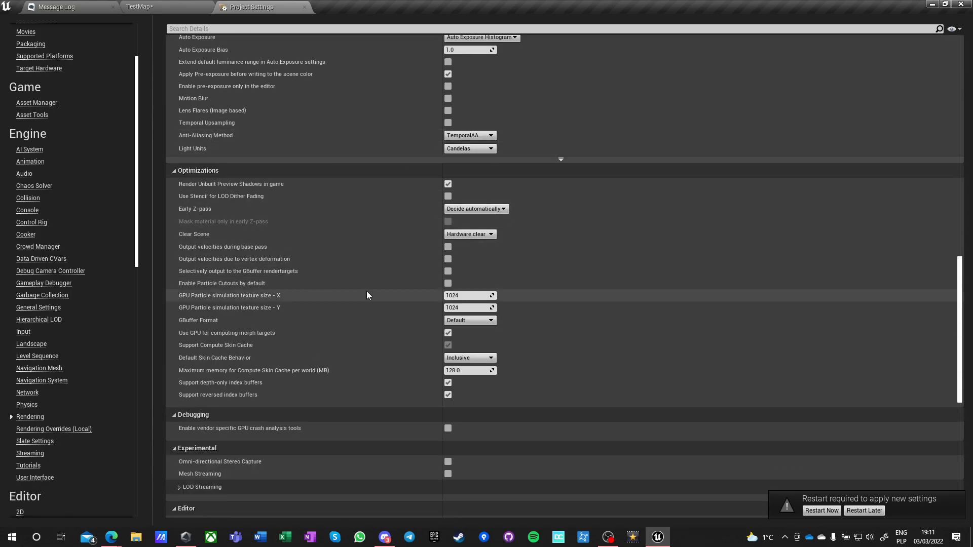
{"action": "left_click", "coordinate": [462, 209]}
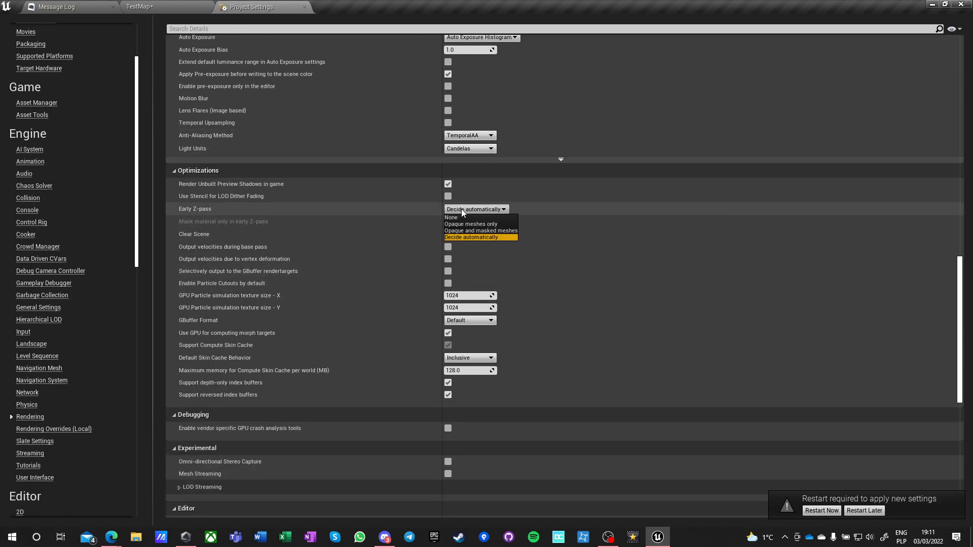
{"action": "left_click", "coordinate": [491, 230]}
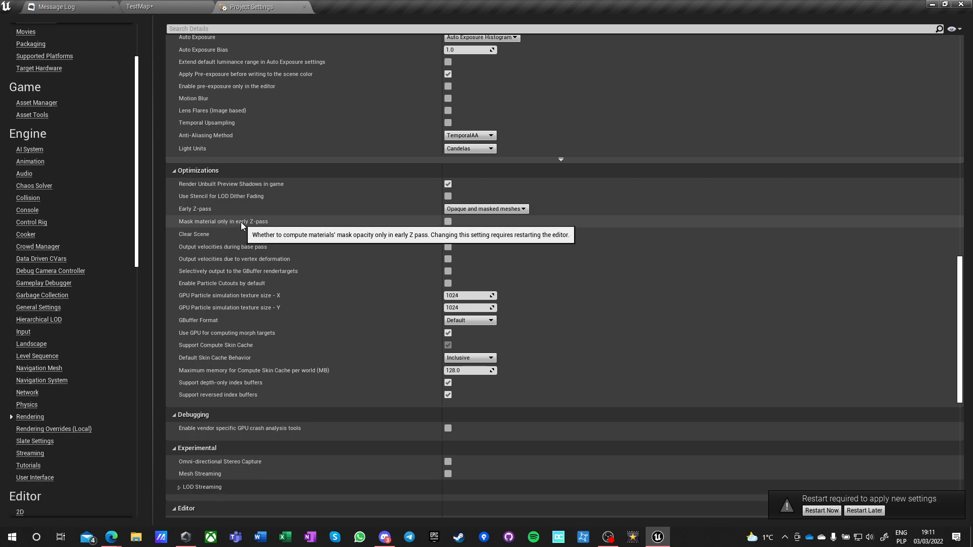
{"action": "left_click", "coordinate": [448, 222]}
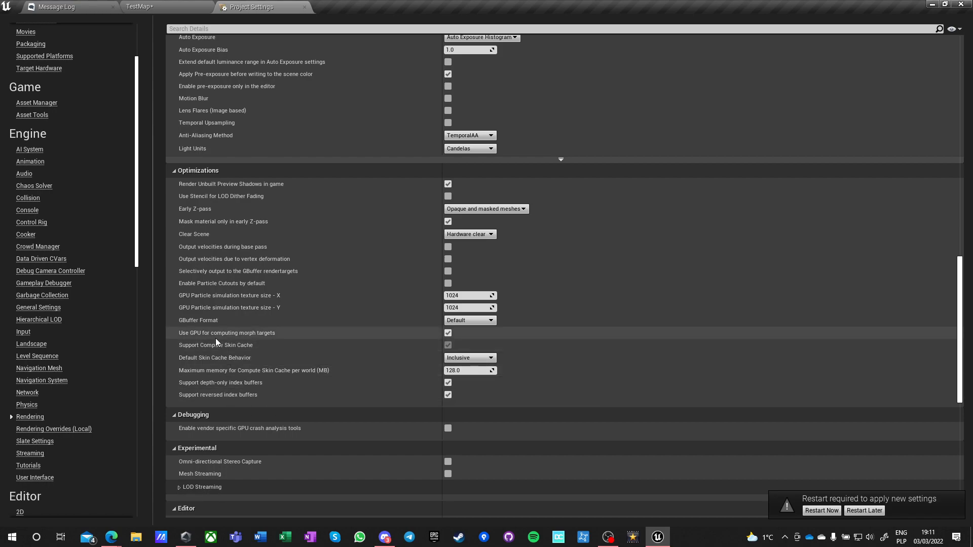
Enable Support Sky Atmosphere Affecting Height Fog under Shader Permutation Reduction in the rendering settings.
{"action": "scroll", "coordinate": [332, 350], "scroll_direction": "down", "scroll_amount": 2}
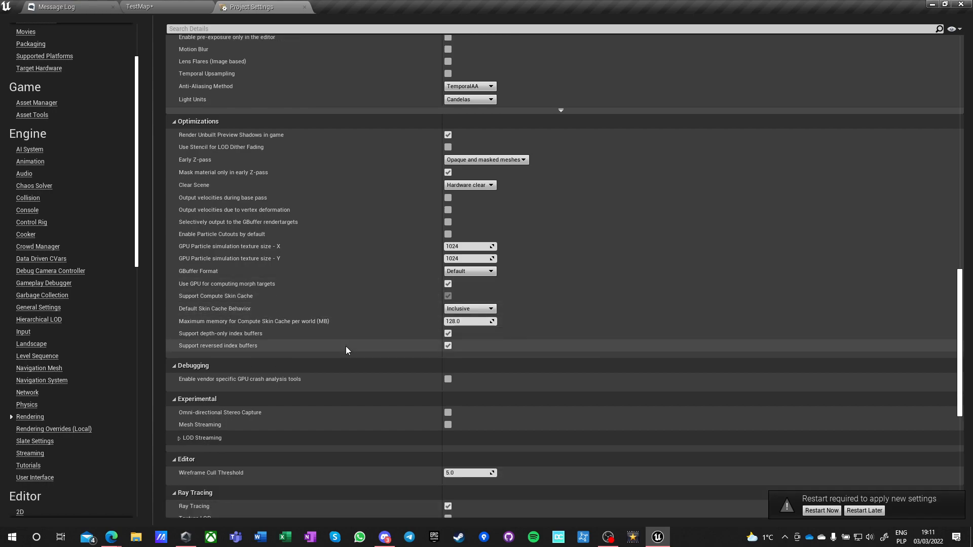
{"action": "scroll", "coordinate": [346, 349], "scroll_direction": "down", "scroll_amount": 6}
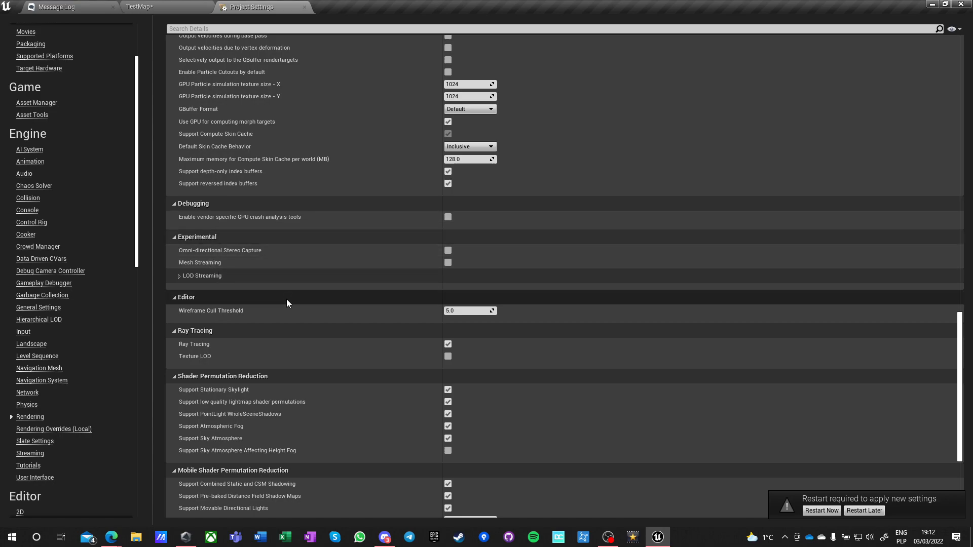
{"action": "scroll", "coordinate": [287, 303], "scroll_direction": "down", "scroll_amount": 3}
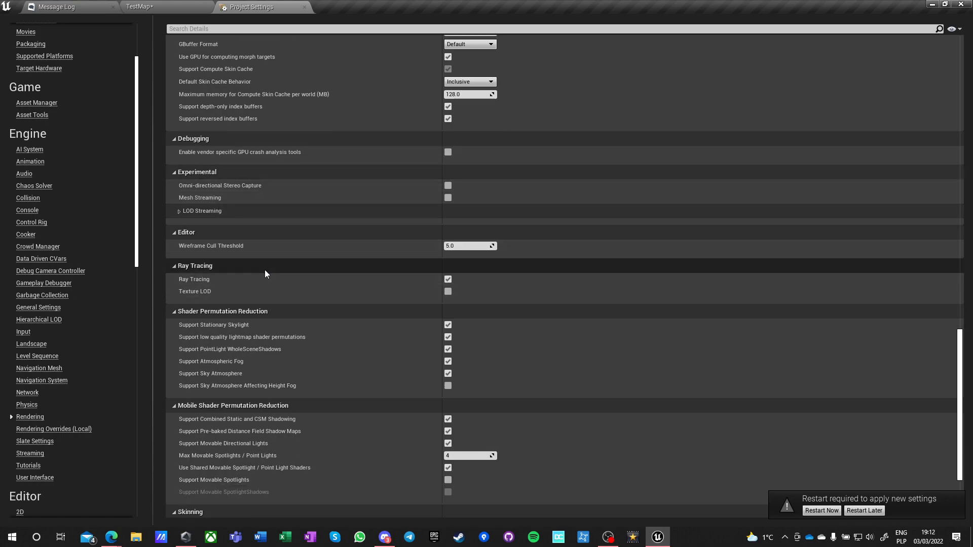
{"action": "scroll", "coordinate": [265, 271], "scroll_direction": "down", "scroll_amount": 2}
{"action": "scroll", "coordinate": [265, 271], "scroll_direction": "down", "scroll_amount": 3}
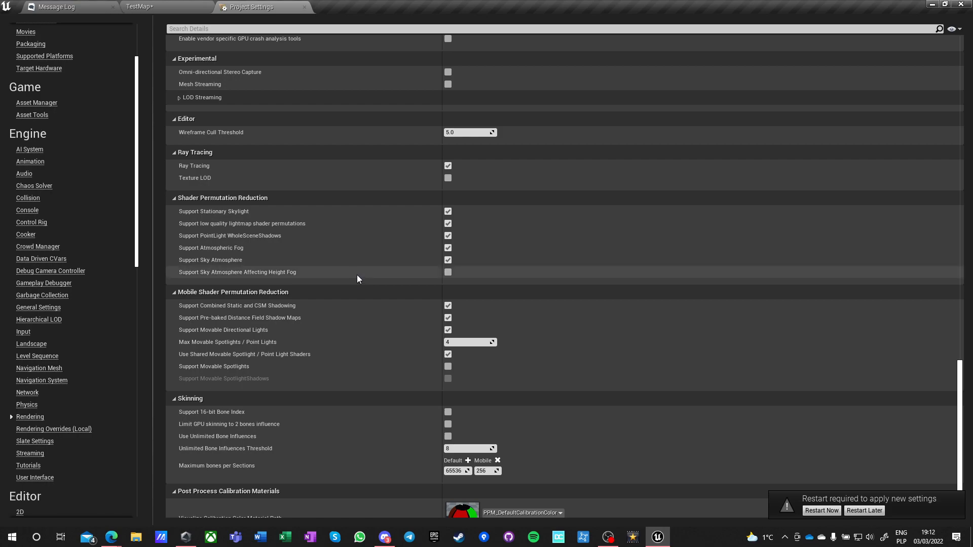
{"action": "mouse_move", "coordinate": [240, 273]}
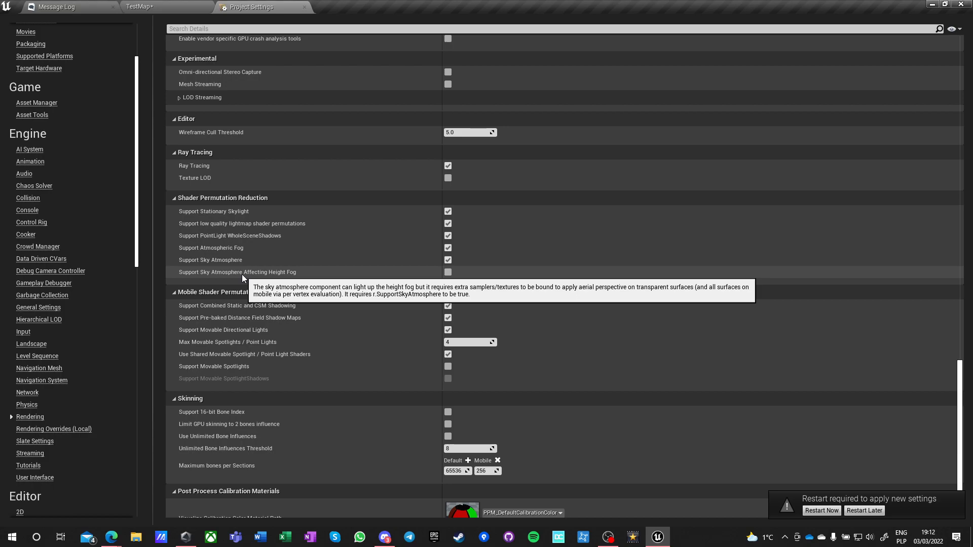
{"action": "left_click", "coordinate": [447, 274]}
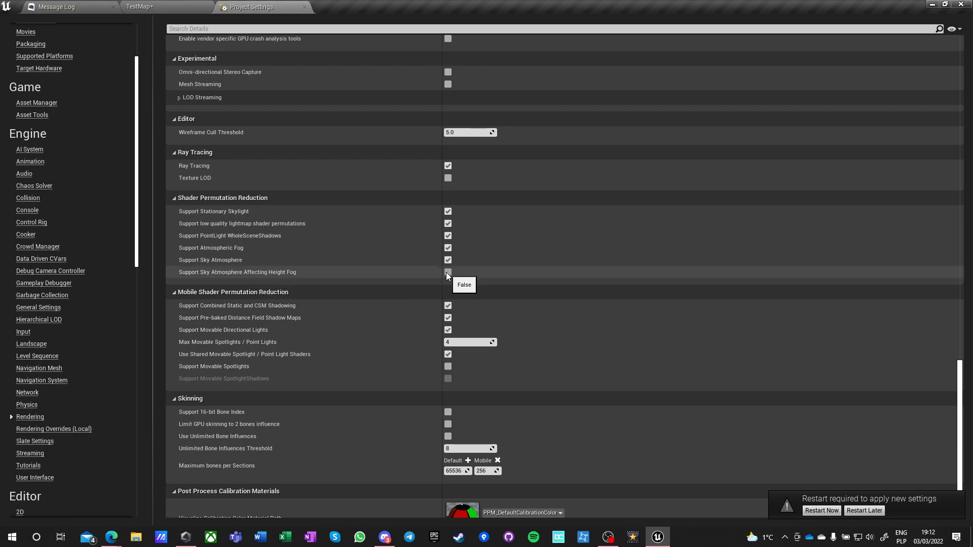
Collapse the Mobile Shader Permutation Reduction category of the rendering settings.
{"action": "scroll", "coordinate": [283, 338], "scroll_direction": "down", "scroll_amount": 3}
{"action": "scroll", "coordinate": [295, 342], "scroll_direction": "down", "scroll_amount": 1}
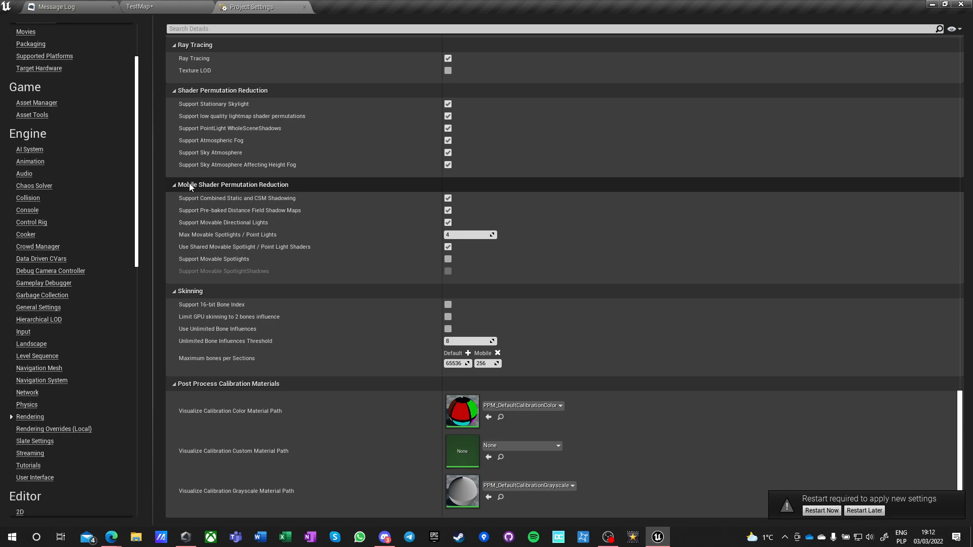
{"action": "left_click", "coordinate": [174, 185]}
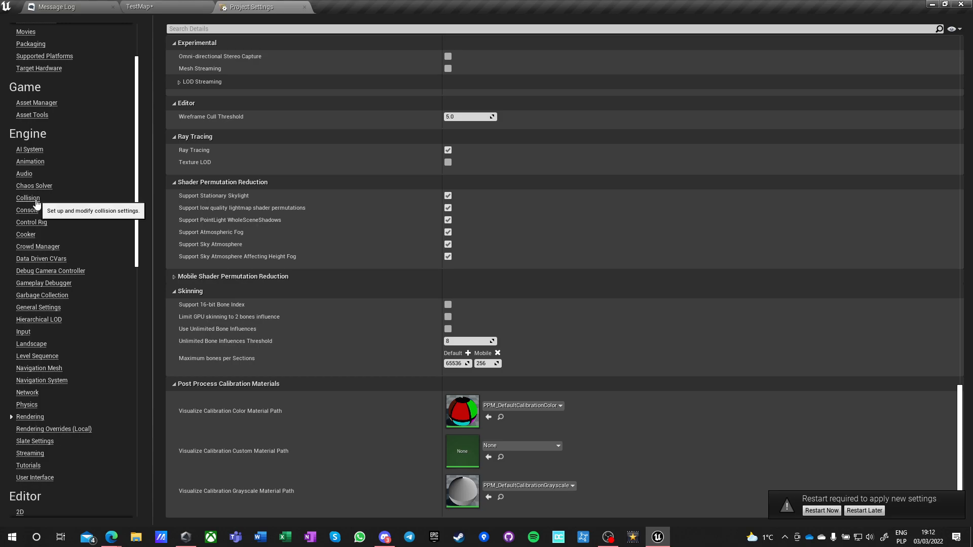
Show all project settings and search them for "rayt" to review the Ray Tracing options.
{"action": "scroll", "coordinate": [102, 375], "scroll_direction": "down", "scroll_amount": 5}
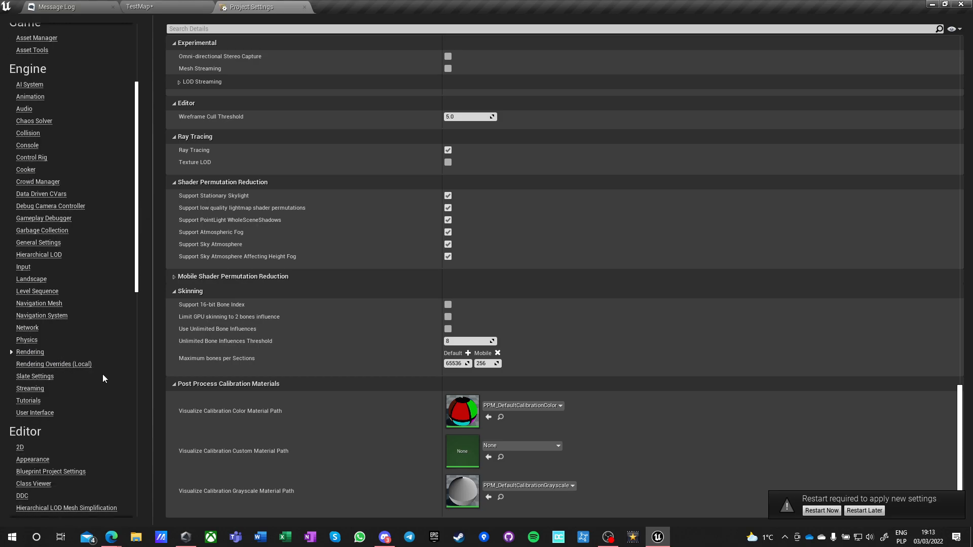
{"action": "scroll", "coordinate": [103, 374], "scroll_direction": "up", "scroll_amount": 8}
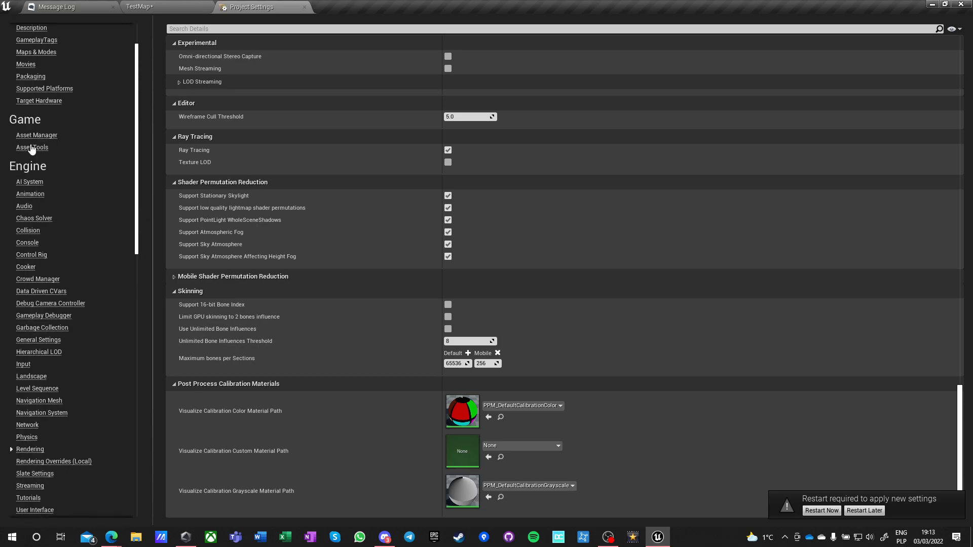
{"action": "left_click", "coordinate": [32, 28]}
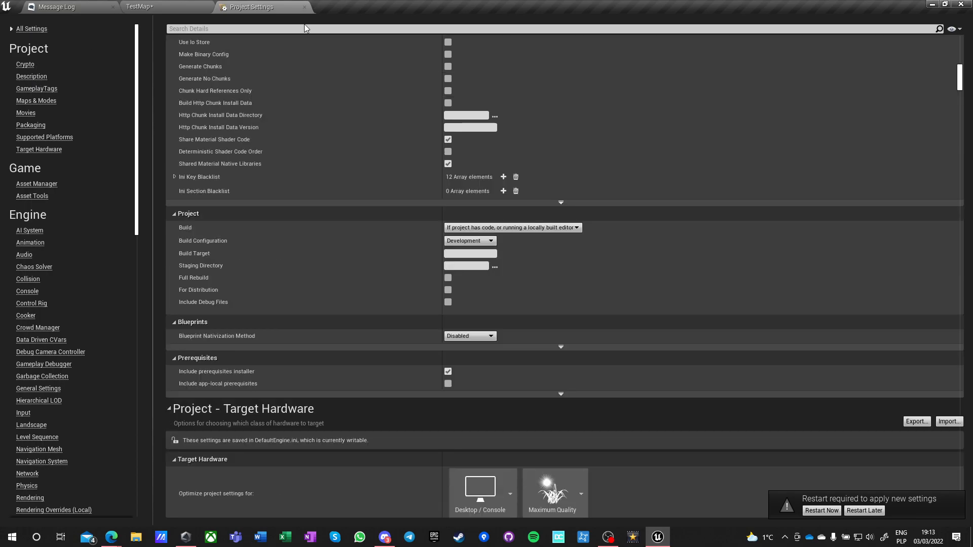
{"action": "left_click", "coordinate": [243, 27]}
{"action": "type", "text": "rayt"}
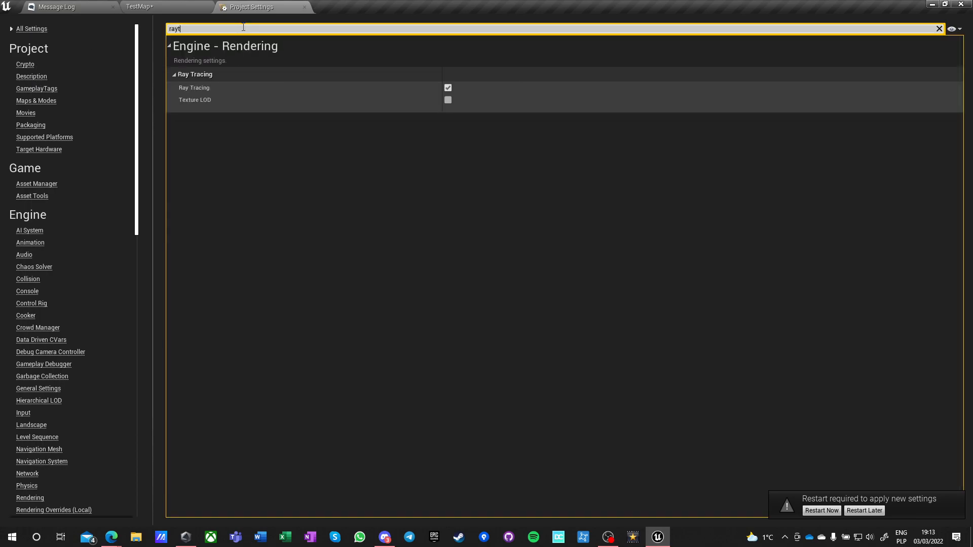
Search all project settings for "rhi" instead, check the Windows Default RHI, and clear the search.
{"action": "key", "text": "BackSpace"}
{"action": "key", "text": "BackSpace"}
{"action": "key", "text": "BackSpace"}
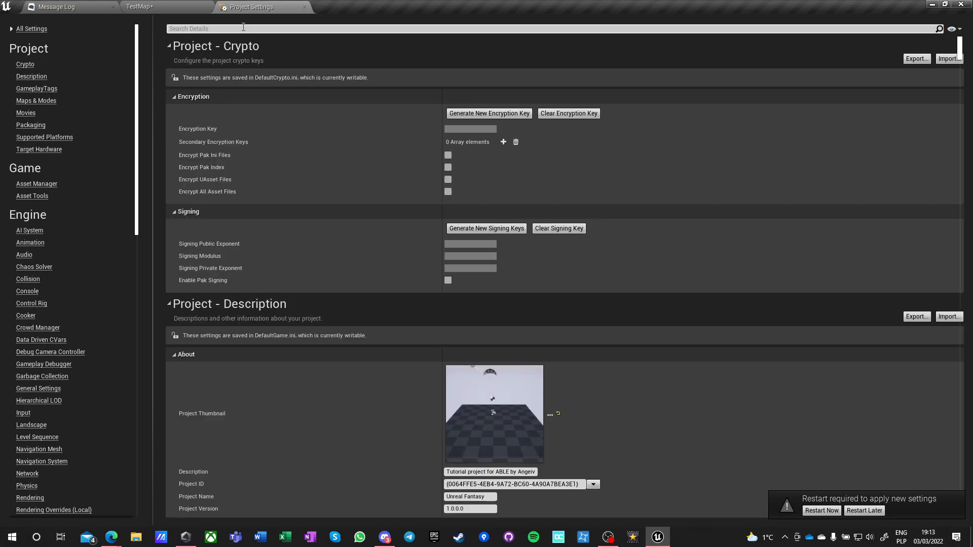
{"action": "type", "text": "rhi"}
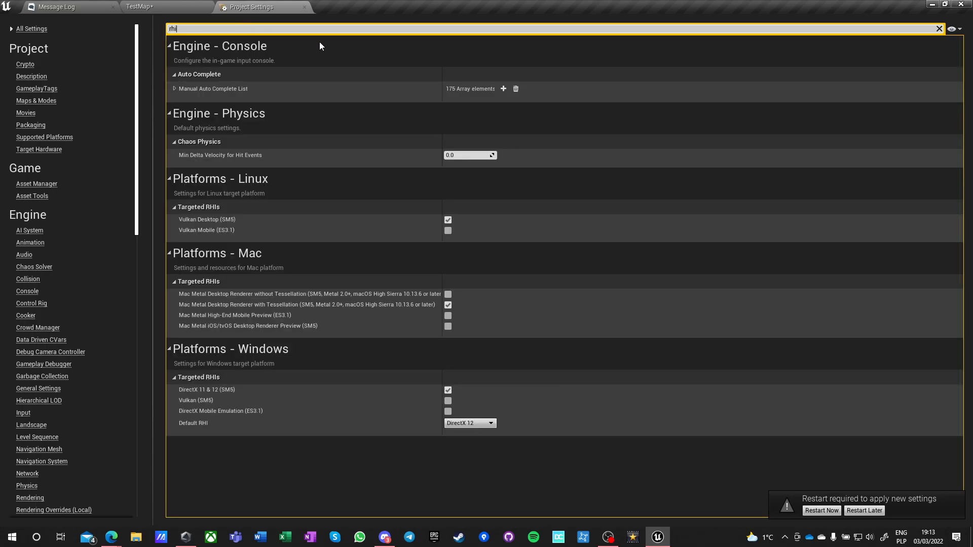
{"action": "mouse_move", "coordinate": [199, 426]}
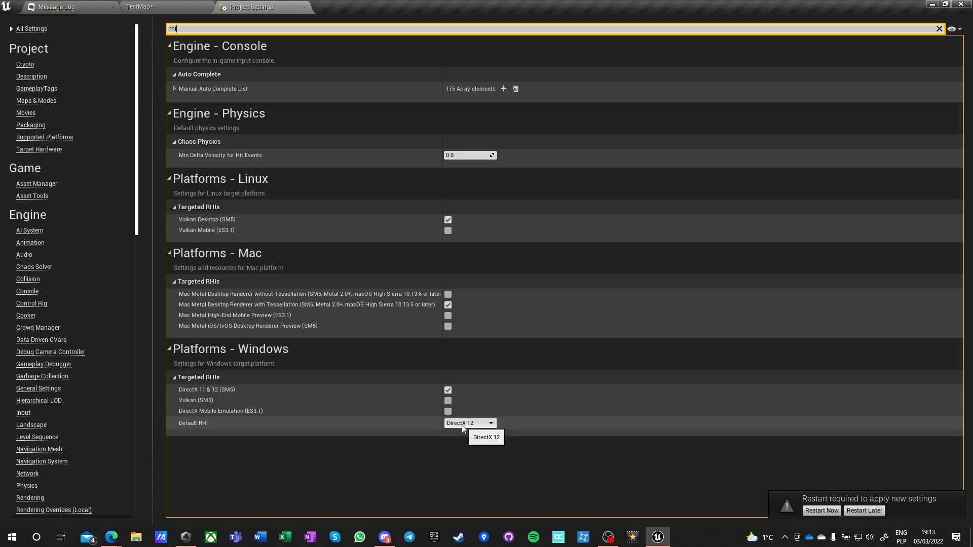
{"action": "left_click_drag", "start_coordinate": [169, 28], "coordinate": [187, 29]}
{"action": "key", "text": "BackSpace"}
Look through the engine's Streaming, Tutorials and User Interface settings pages.
{"action": "scroll", "coordinate": [71, 318], "scroll_direction": "down", "scroll_amount": 1}
{"action": "scroll", "coordinate": [70, 311], "scroll_direction": "down", "scroll_amount": 2}
{"action": "scroll", "coordinate": [50, 316], "scroll_direction": "down", "scroll_amount": 2}
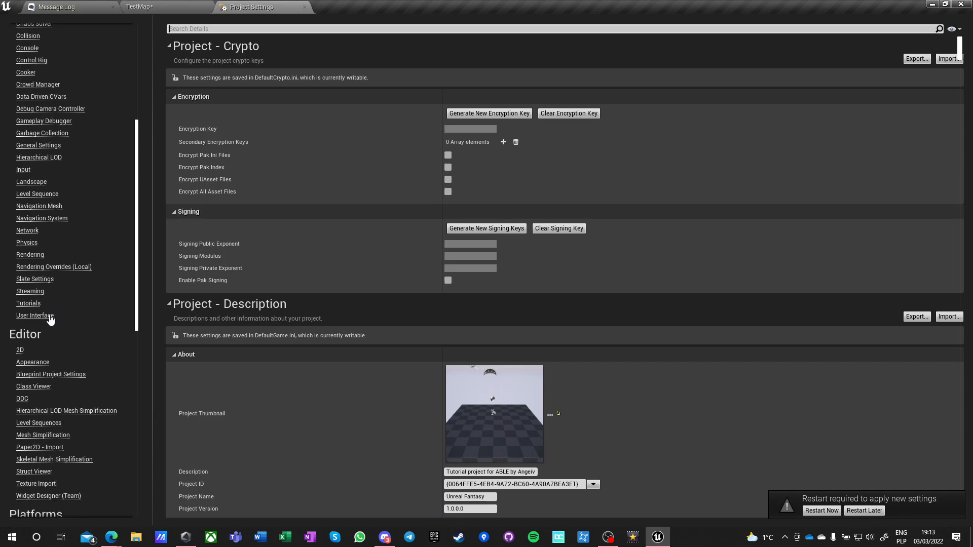
{"action": "left_click", "coordinate": [26, 293]}
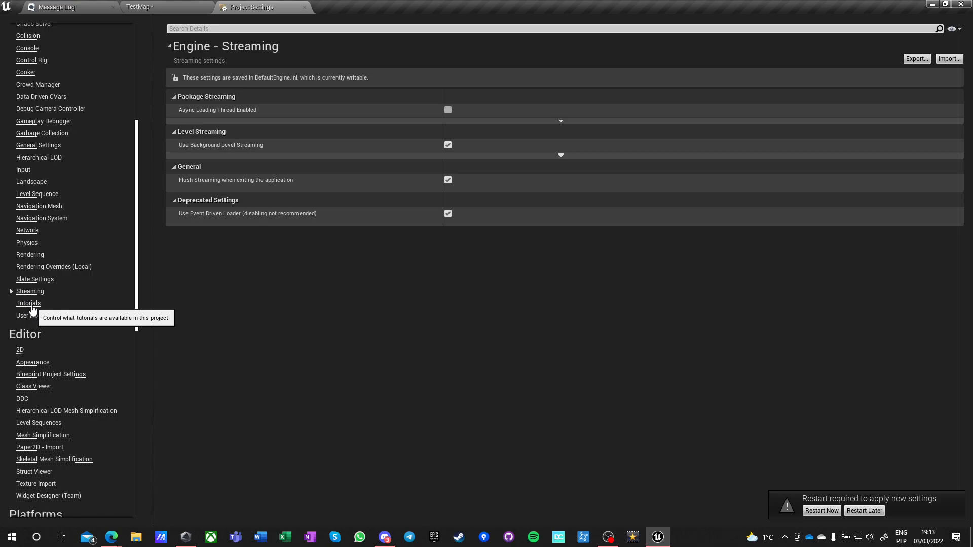
{"action": "left_click", "coordinate": [28, 304]}
{"action": "left_click", "coordinate": [32, 316]}
{"action": "scroll", "coordinate": [35, 317], "scroll_direction": "down", "scroll_amount": 3}
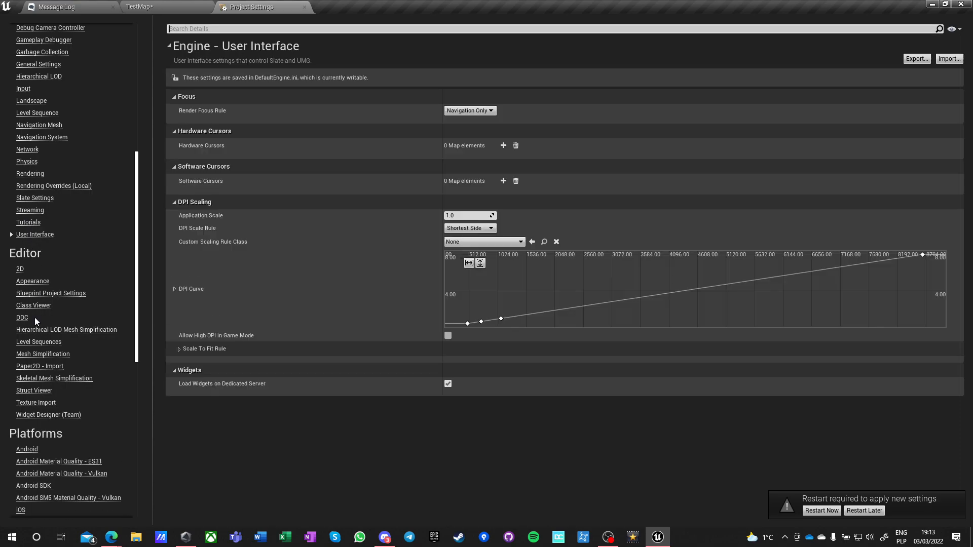
Open the Windows platform settings and review the targeted RHIs, splash, icon and audio options.
{"action": "scroll", "coordinate": [34, 317], "scroll_direction": "down", "scroll_amount": 3}
{"action": "scroll", "coordinate": [35, 317], "scroll_direction": "down", "scroll_amount": 3}
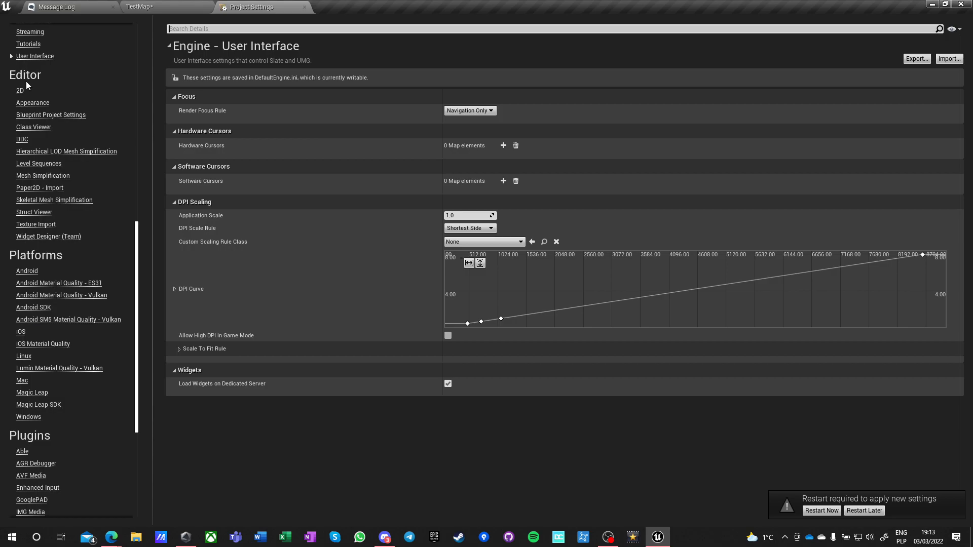
{"action": "scroll", "coordinate": [32, 297], "scroll_direction": "down", "scroll_amount": 3}
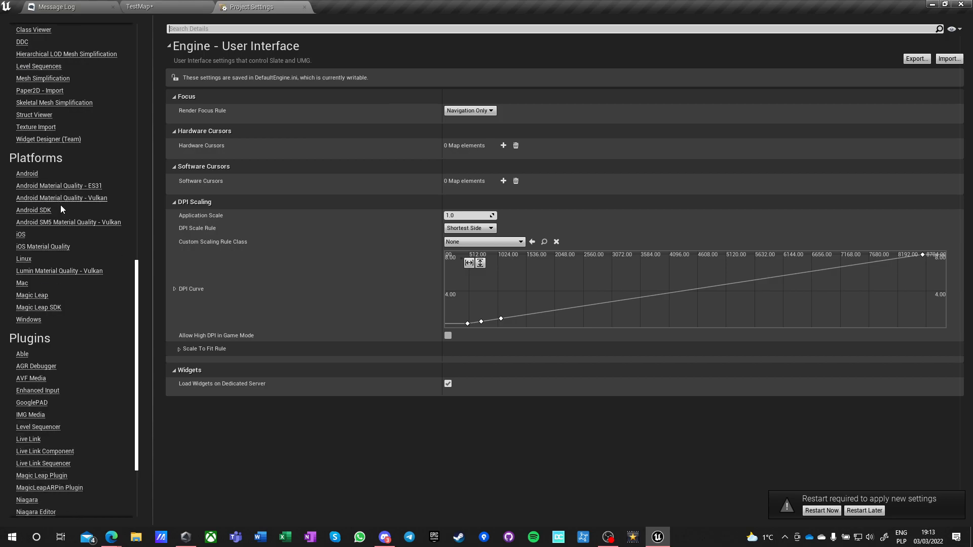
{"action": "scroll", "coordinate": [60, 330], "scroll_direction": "down", "scroll_amount": 3}
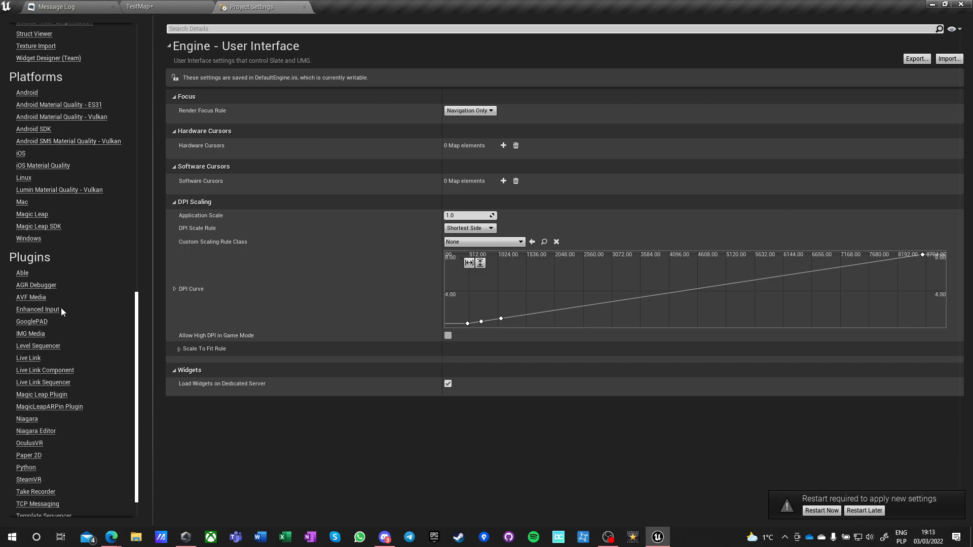
{"action": "left_click", "coordinate": [27, 239]}
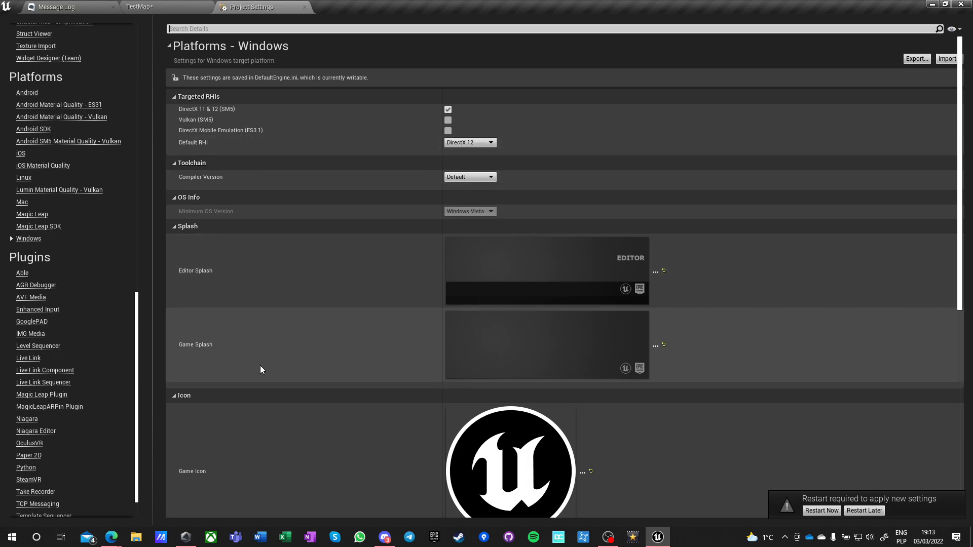
{"action": "scroll", "coordinate": [260, 367], "scroll_direction": "down", "scroll_amount": 5}
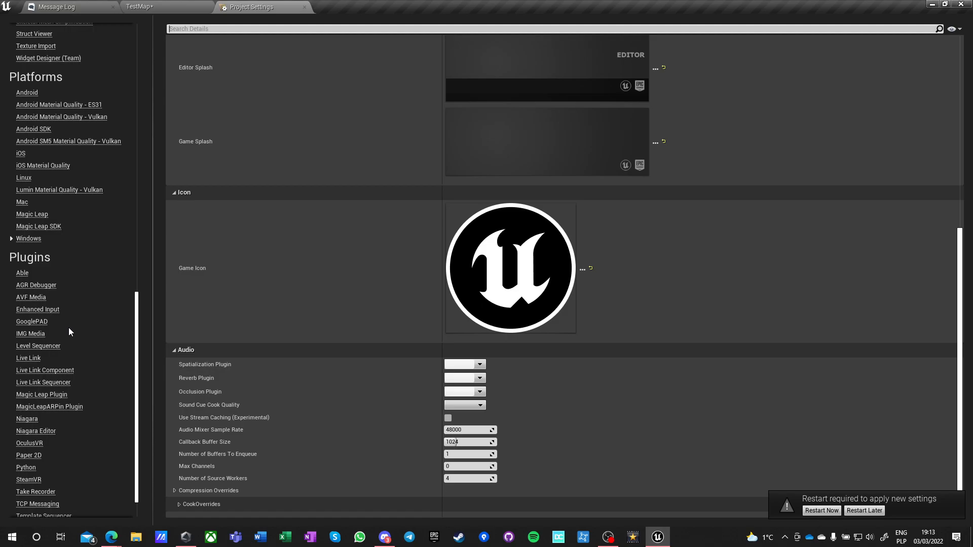
Open the Able plugin settings and enable Verbose Output to Screen.
{"action": "scroll", "coordinate": [71, 314], "scroll_direction": "down", "scroll_amount": 1}
{"action": "left_click", "coordinate": [24, 240]}
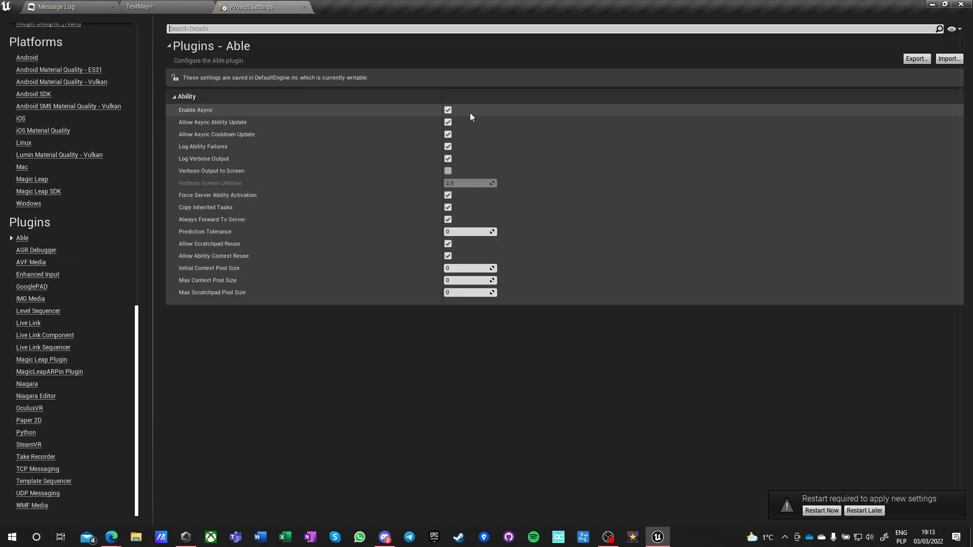
{"action": "left_click", "coordinate": [447, 171]}
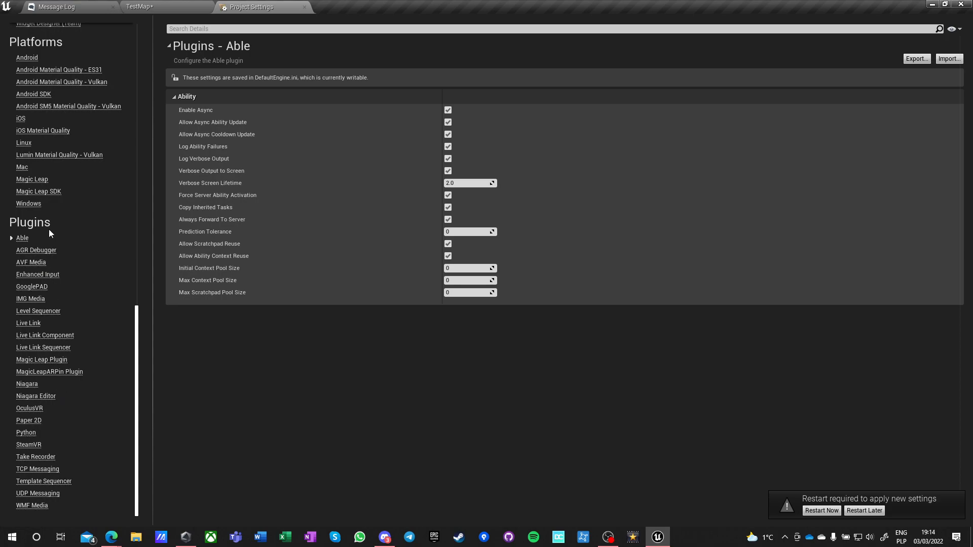
In the AGR Debugger plugin settings, set the Activation Key to P with the Control modifier enabled.
{"action": "left_click", "coordinate": [36, 250]}
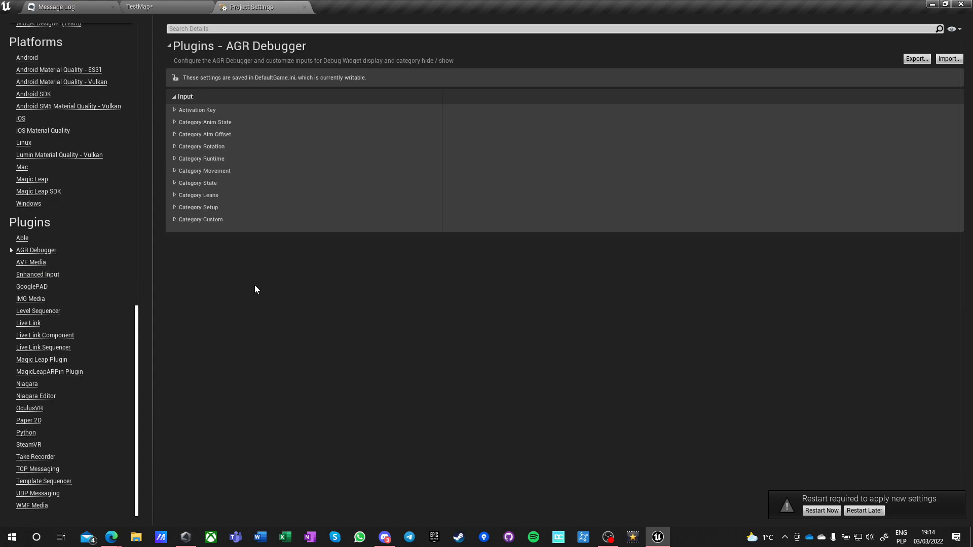
{"action": "left_click", "coordinate": [175, 109]}
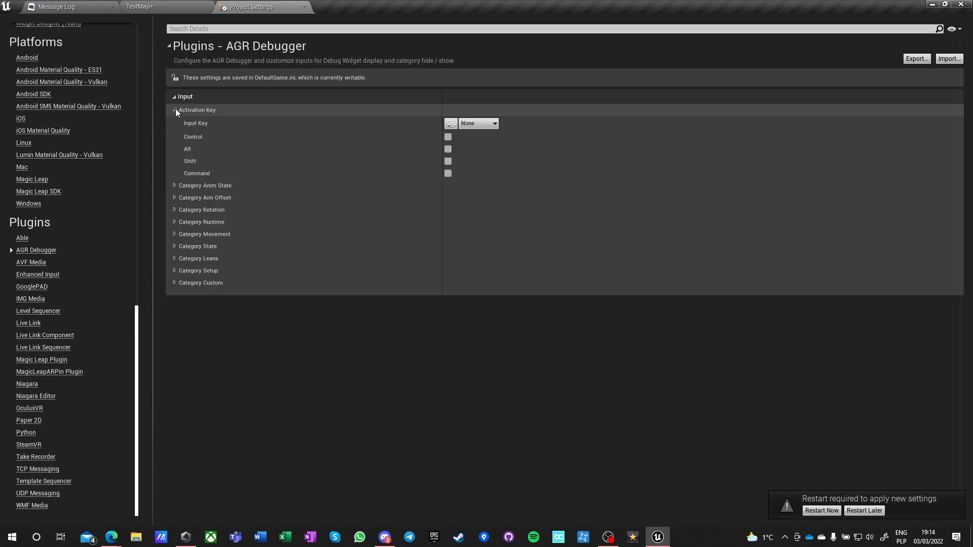
{"action": "left_click", "coordinate": [448, 137]}
{"action": "left_click", "coordinate": [451, 123]}
{"action": "key", "text": "p"}
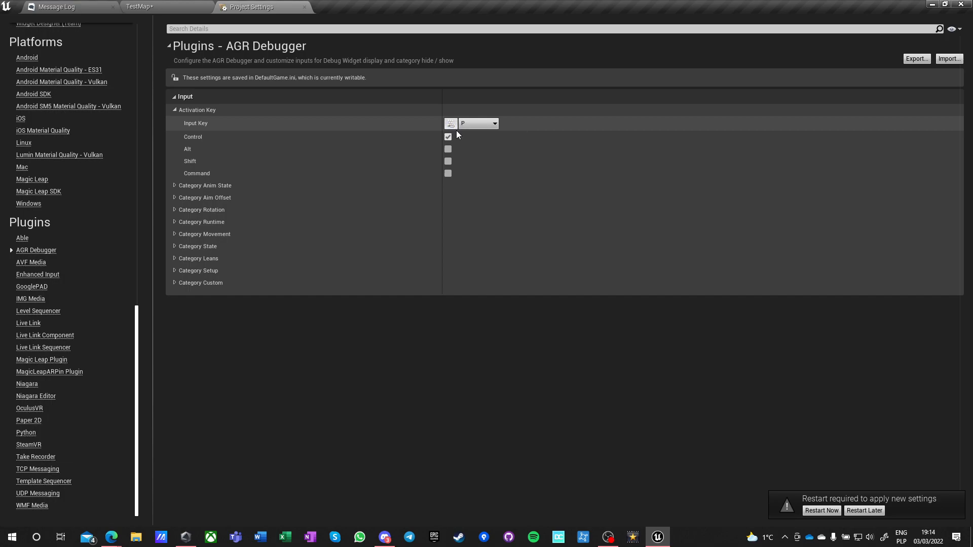
Enable the Control modifier for the AGR Debugger's Category Anim State, Category Aim Offset and Category Rotation input keys.
{"action": "left_click", "coordinate": [175, 186]}
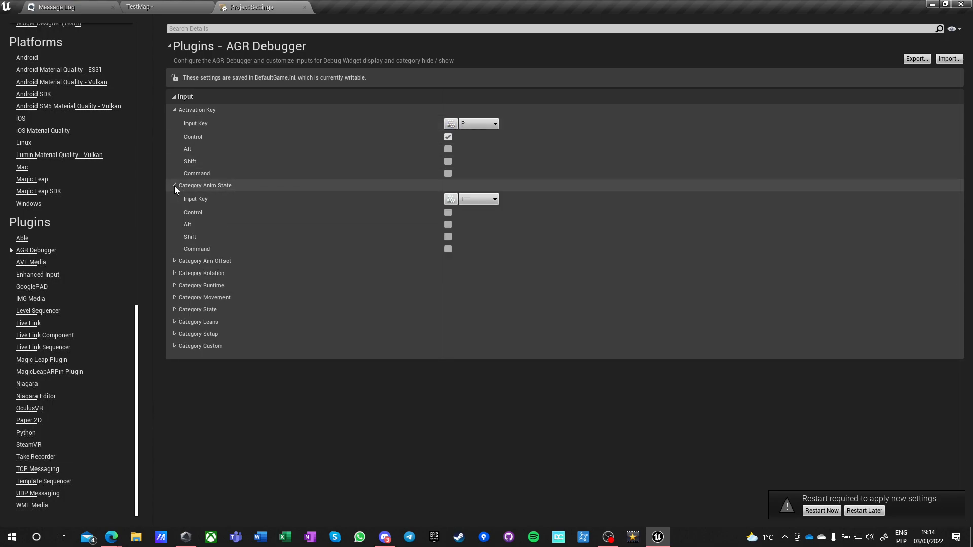
{"action": "left_click", "coordinate": [447, 213]}
{"action": "left_click", "coordinate": [173, 261]}
{"action": "left_click", "coordinate": [447, 288]}
{"action": "left_click", "coordinate": [174, 337]}
{"action": "left_click", "coordinate": [448, 363]}
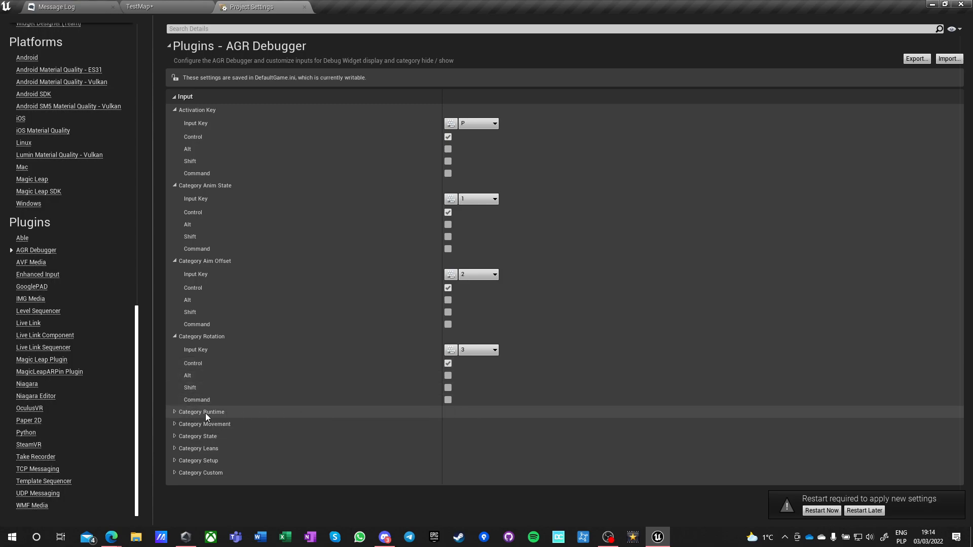
Enable the Control modifier for the AGR Debugger's Category Runtime, Category Movement and Category State input keys.
{"action": "left_click", "coordinate": [174, 412]}
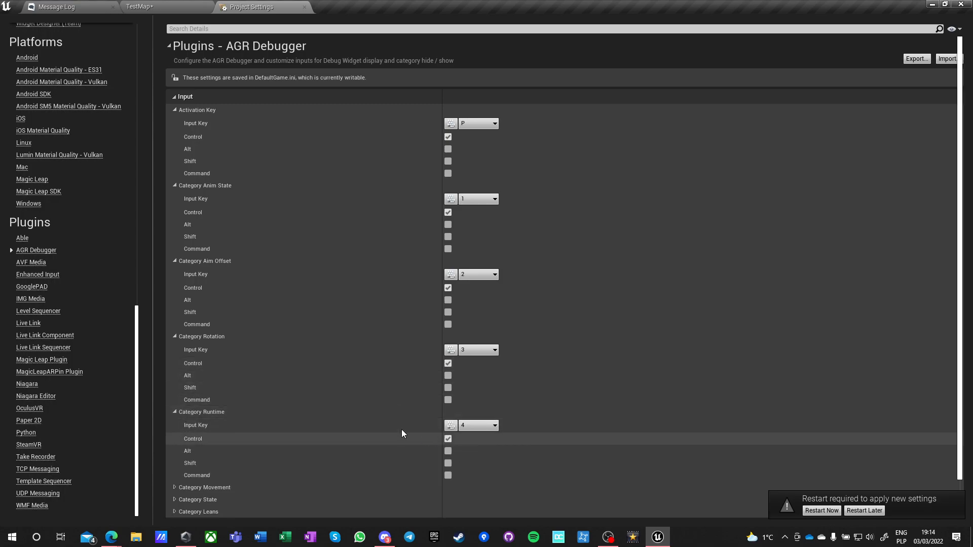
{"action": "scroll", "coordinate": [424, 435], "scroll_direction": "down", "scroll_amount": 2}
{"action": "left_click", "coordinate": [173, 456]}
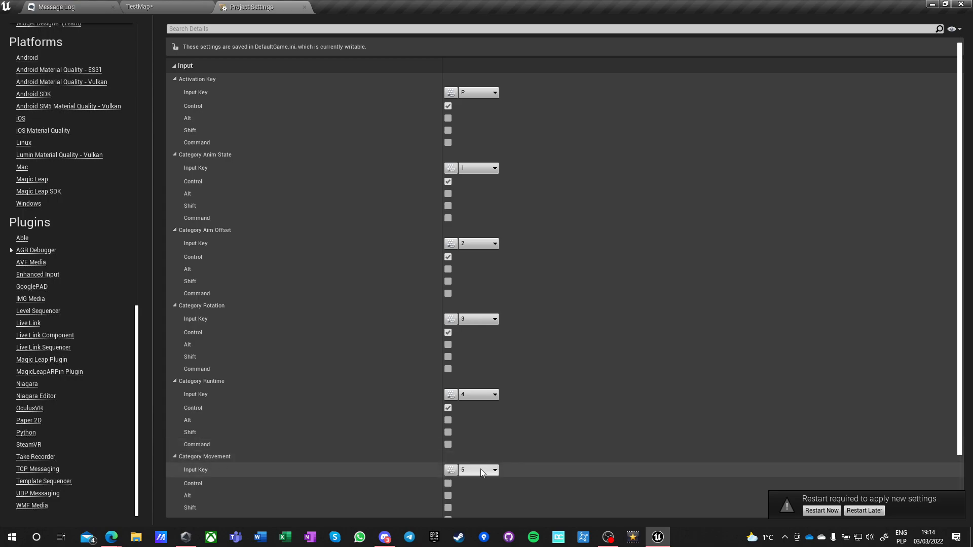
{"action": "left_click", "coordinate": [447, 483]}
{"action": "scroll", "coordinate": [304, 446], "scroll_direction": "down", "scroll_amount": 3}
{"action": "left_click", "coordinate": [175, 469]}
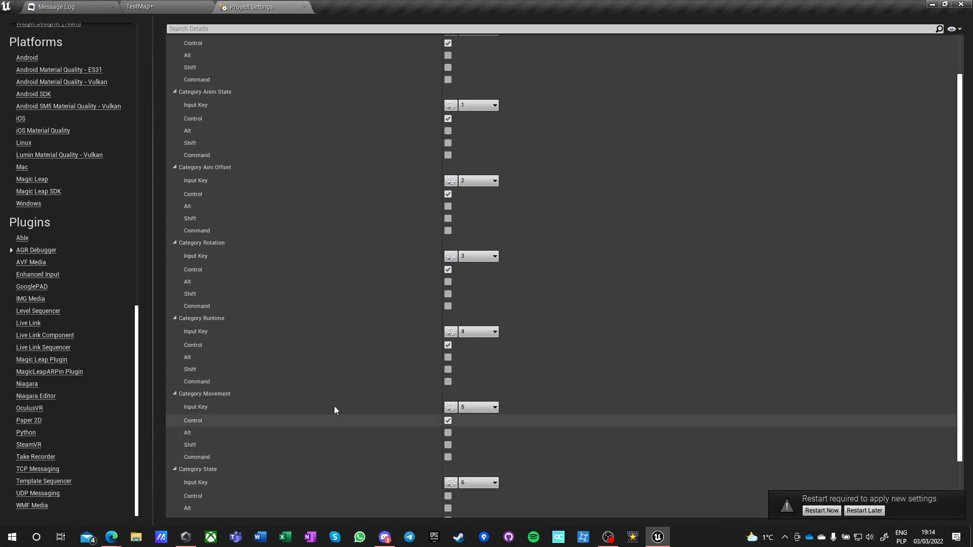
{"action": "left_click", "coordinate": [448, 496]}
Enable the Control modifier for the AGR Debugger's Category Leans, Category Setup and Category Custom input keys, and postpone the editor restart.
{"action": "scroll", "coordinate": [227, 434], "scroll_direction": "down", "scroll_amount": 3}
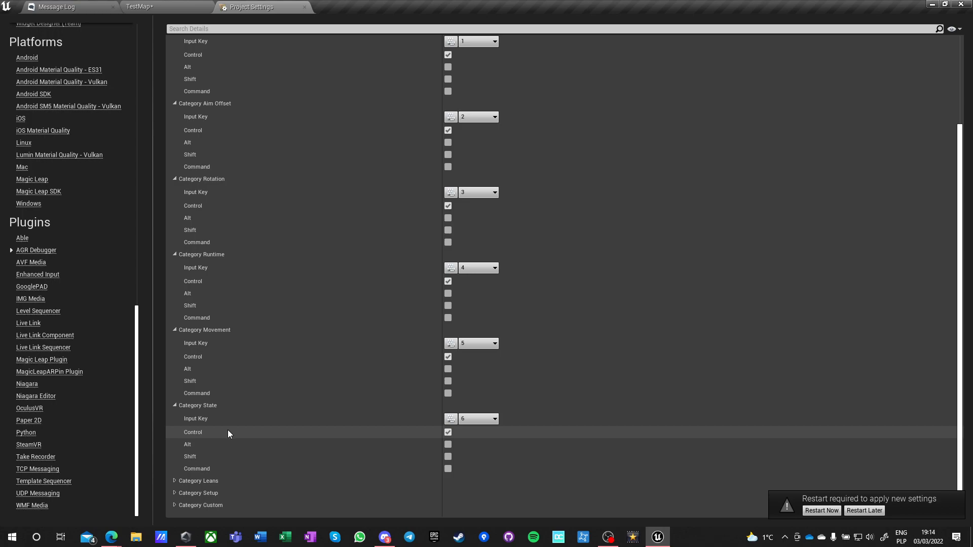
{"action": "left_click", "coordinate": [174, 480]}
{"action": "scroll", "coordinate": [317, 451], "scroll_direction": "down", "scroll_amount": 3}
{"action": "left_click", "coordinate": [448, 445]}
{"action": "left_click", "coordinate": [174, 493]}
{"action": "scroll", "coordinate": [253, 473], "scroll_direction": "down", "scroll_amount": 3}
{"action": "left_click", "coordinate": [448, 456]}
{"action": "left_click", "coordinate": [174, 505]}
{"action": "scroll", "coordinate": [315, 450], "scroll_direction": "down", "scroll_amount": 3}
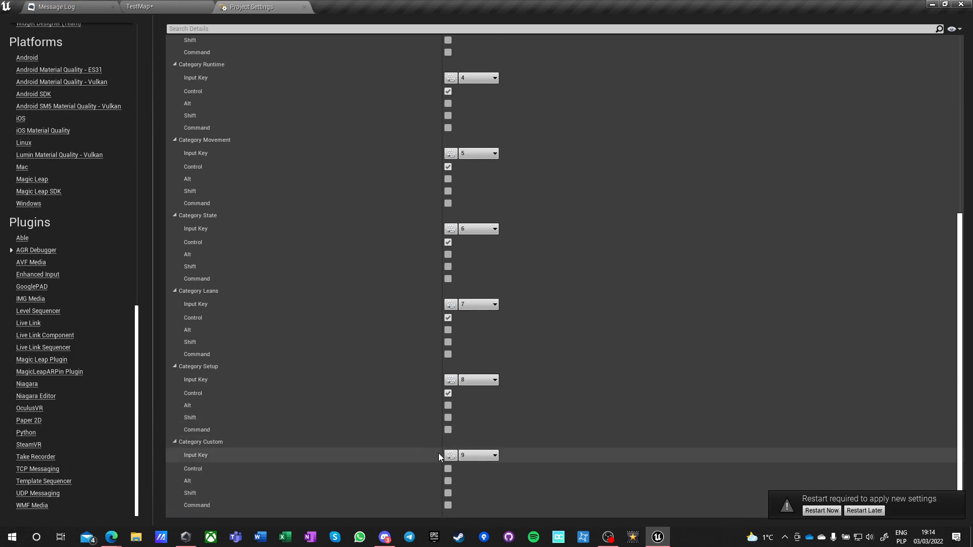
{"action": "left_click", "coordinate": [448, 469]}
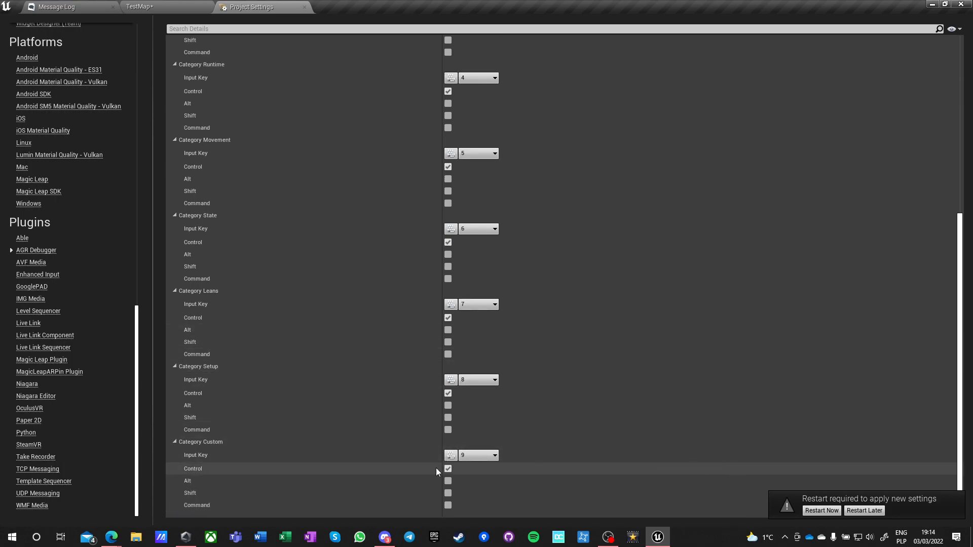
{"action": "left_click", "coordinate": [857, 511]}
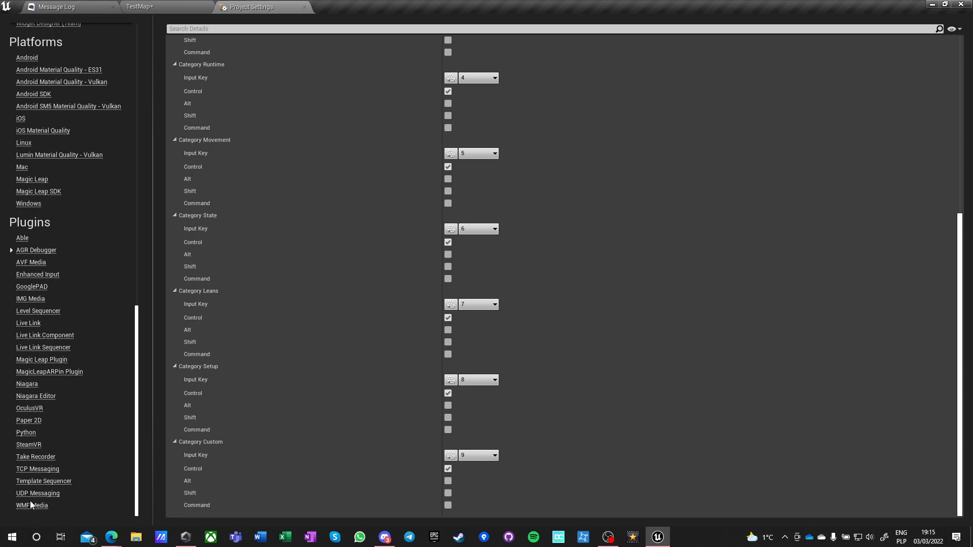
Review the trigger and modifier defaults in the Enhanced Input plugin settings.
{"action": "left_click", "coordinate": [36, 276]}
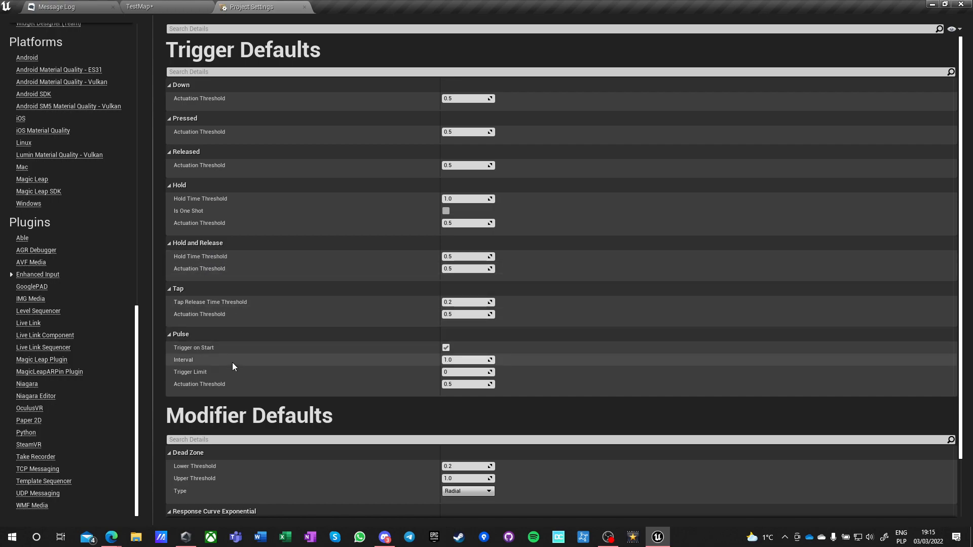
{"action": "scroll", "coordinate": [244, 365], "scroll_direction": "down", "scroll_amount": 3}
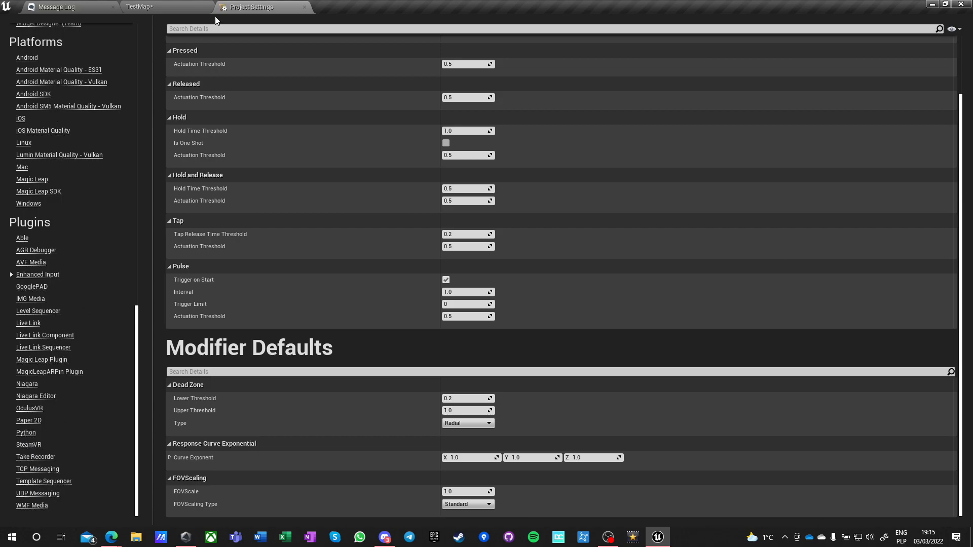
Open the Editor Preferences from the level editor and search the settings for "memory".
{"action": "left_click", "coordinate": [166, 4]}
{"action": "left_click", "coordinate": [28, 19]}
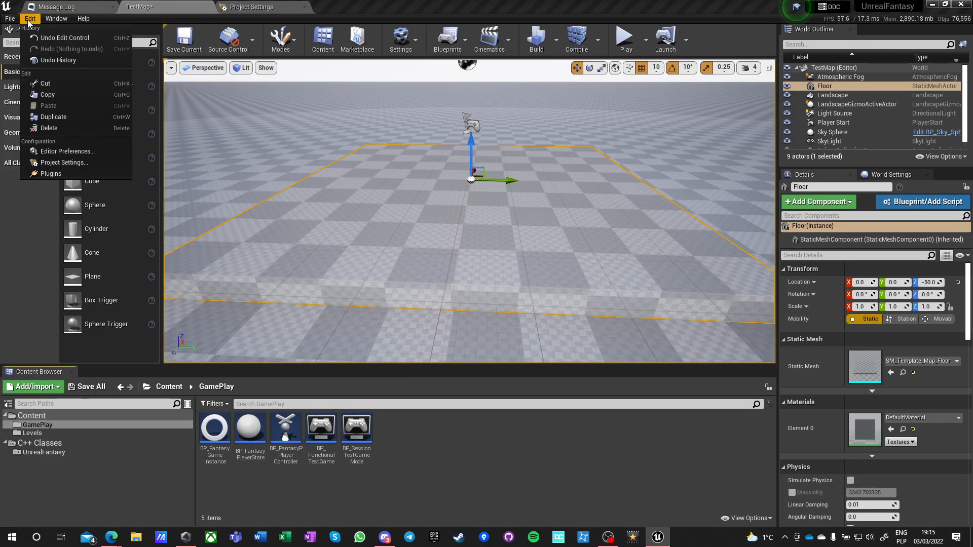
{"action": "left_click", "coordinate": [50, 153]}
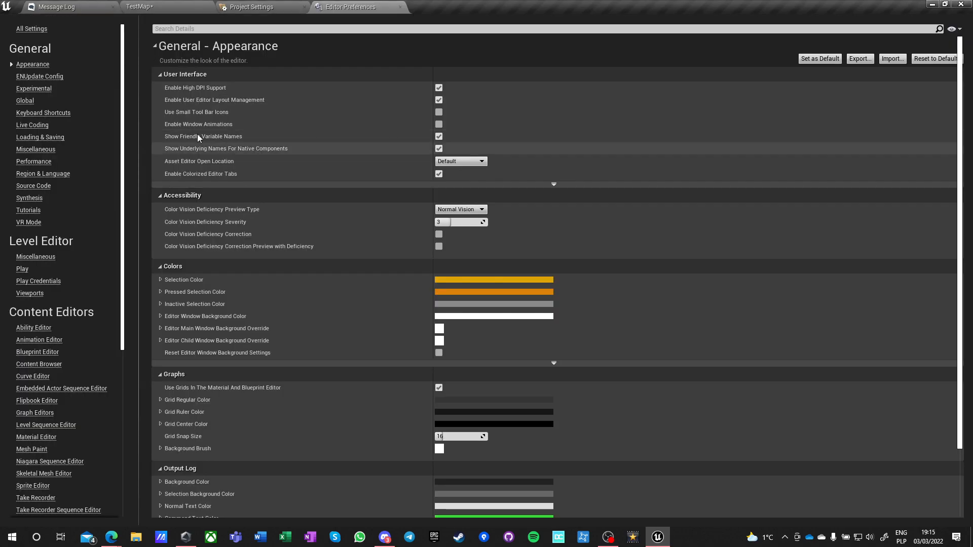
{"action": "left_click", "coordinate": [220, 30]}
{"action": "type", "text": "memory"}
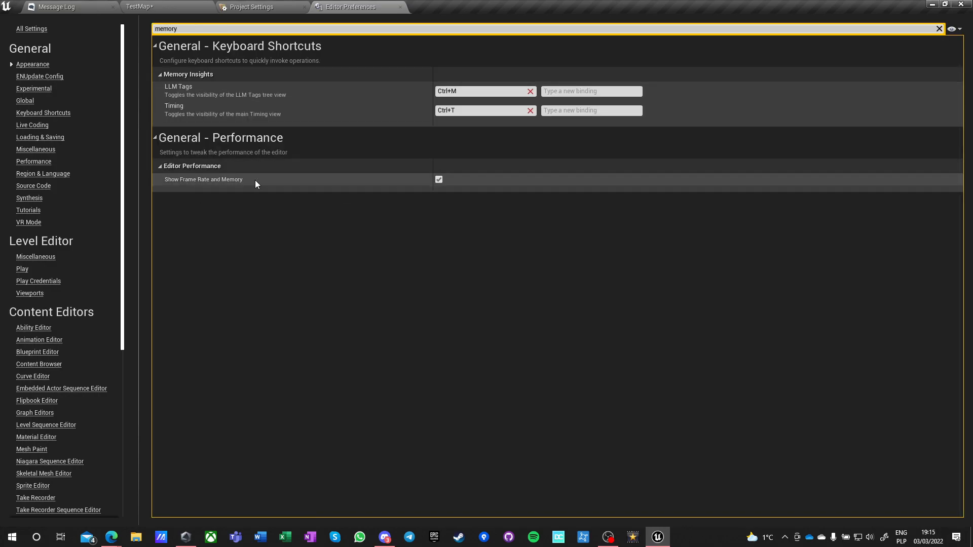
Turn off Show Stats and Realtime for the TestMap level viewport.
{"action": "left_click", "coordinate": [199, 7]}
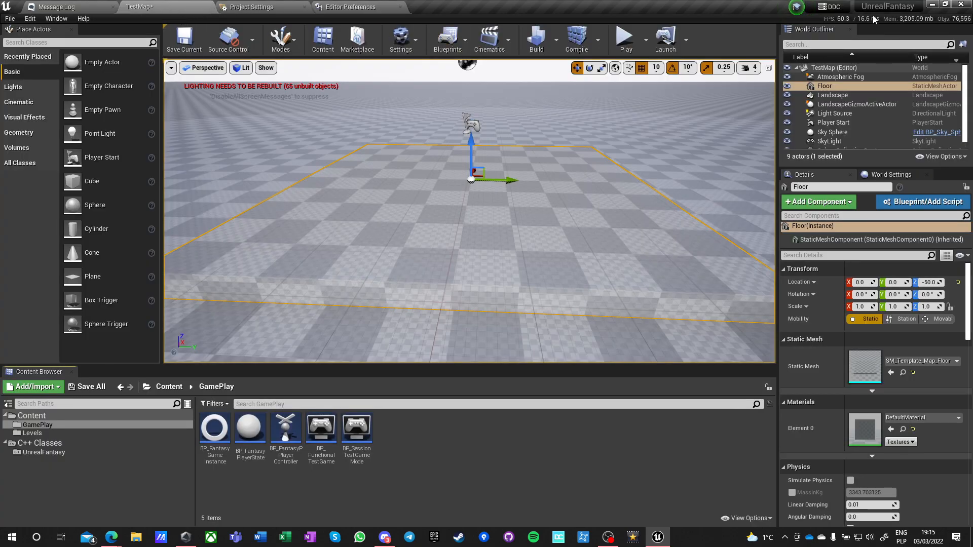
{"action": "left_click", "coordinate": [171, 68]}
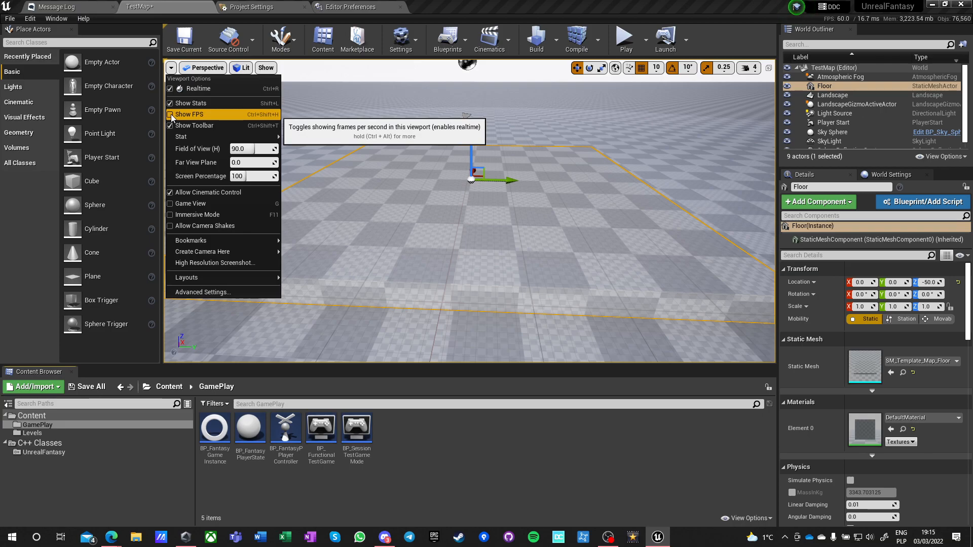
{"action": "left_click", "coordinate": [170, 105]}
{"action": "left_click", "coordinate": [171, 68]}
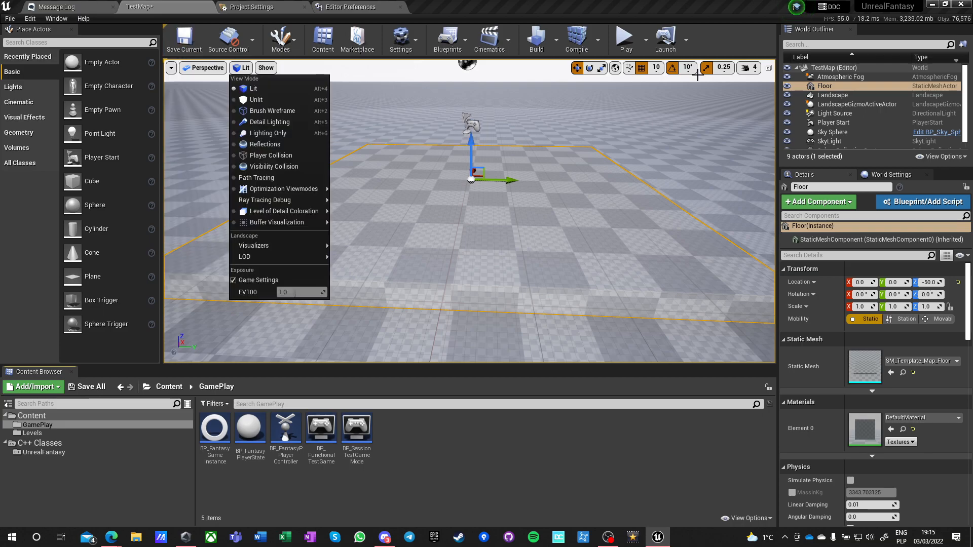
{"action": "mouse_move", "coordinate": [171, 69]}
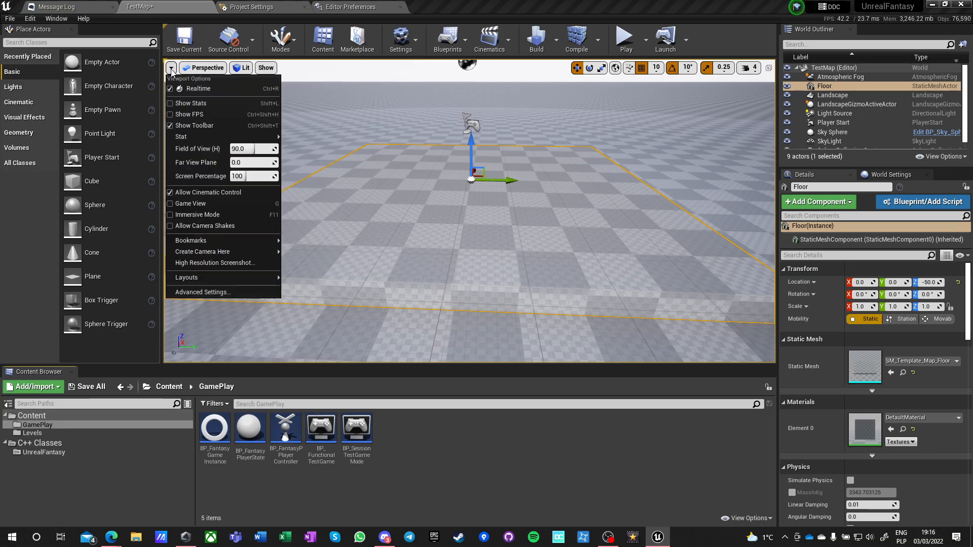
{"action": "left_click", "coordinate": [170, 89]}
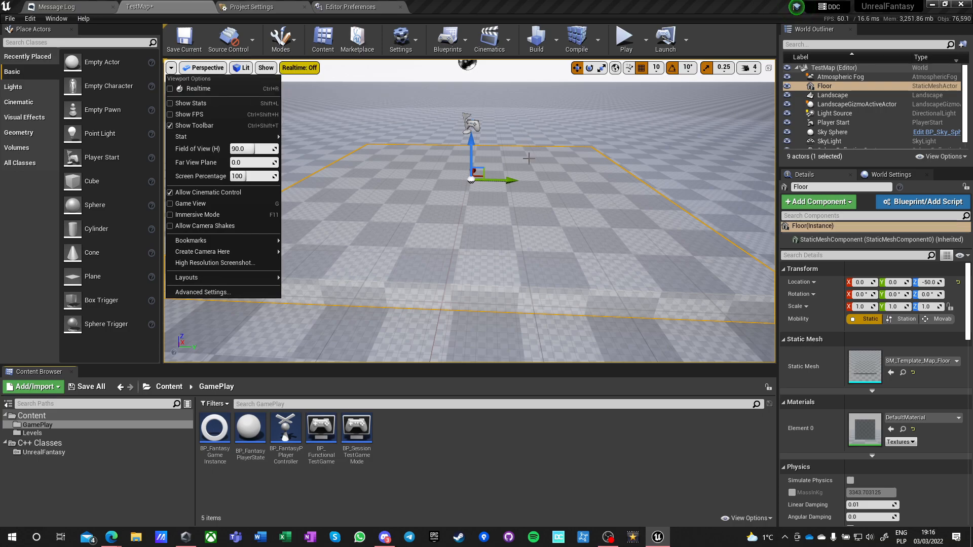
{"action": "mouse_move", "coordinate": [412, 148]}
{"action": "right_mouse_down"}
{"action": "mouse_move", "coordinate": [390, 128]}
{"action": "mouse_move", "coordinate": [417, 132]}
{"action": "right_mouse_up"}
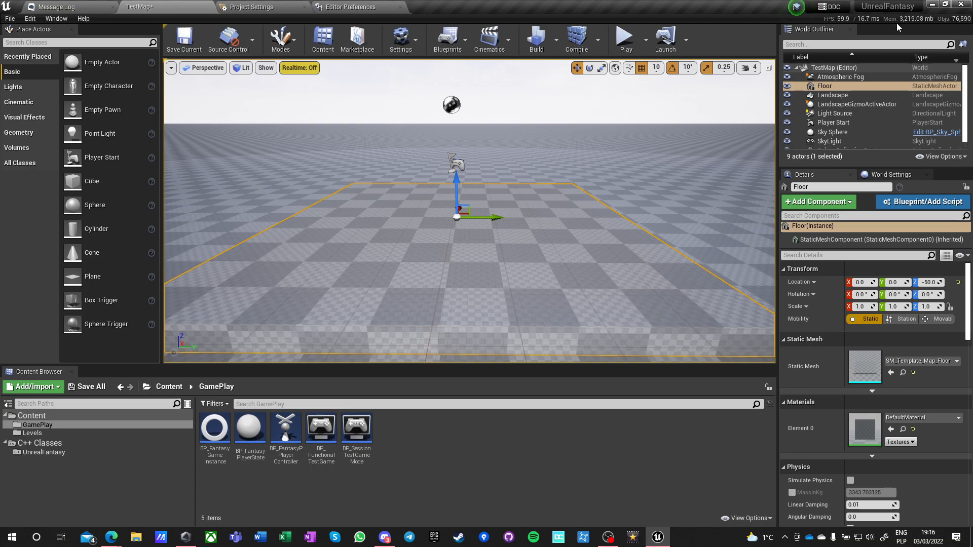
{"action": "mouse_move", "coordinate": [963, 96]}
{"action": "left_mouse_down"}
{"action": "mouse_move", "coordinate": [967, 127]}
{"action": "mouse_move", "coordinate": [959, 90]}
{"action": "left_mouse_up"}
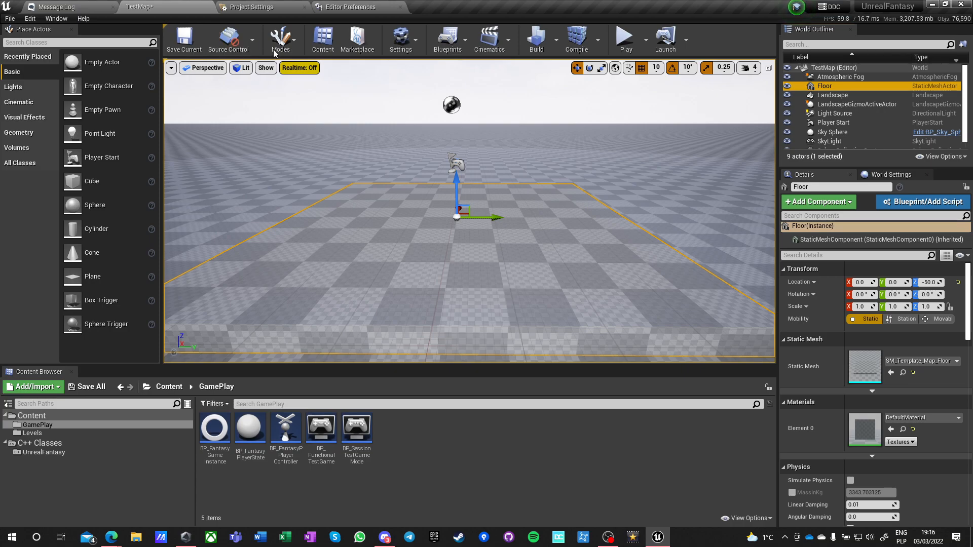
In the Auto Size Comments editor preferences, disable Use Random Color and set the Default Comment Color to black.
{"action": "left_click", "coordinate": [351, 7]}
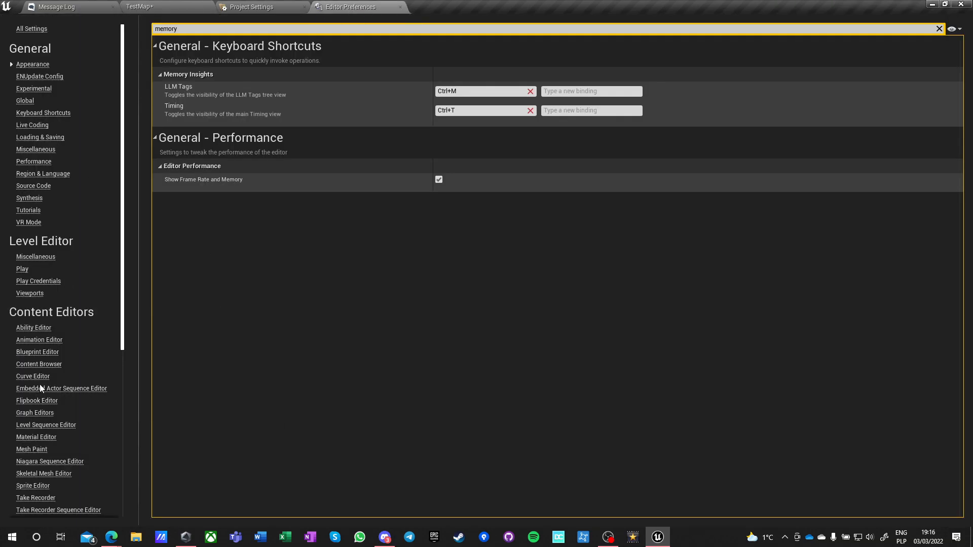
{"action": "scroll", "coordinate": [83, 258], "scroll_direction": "down", "scroll_amount": 5}
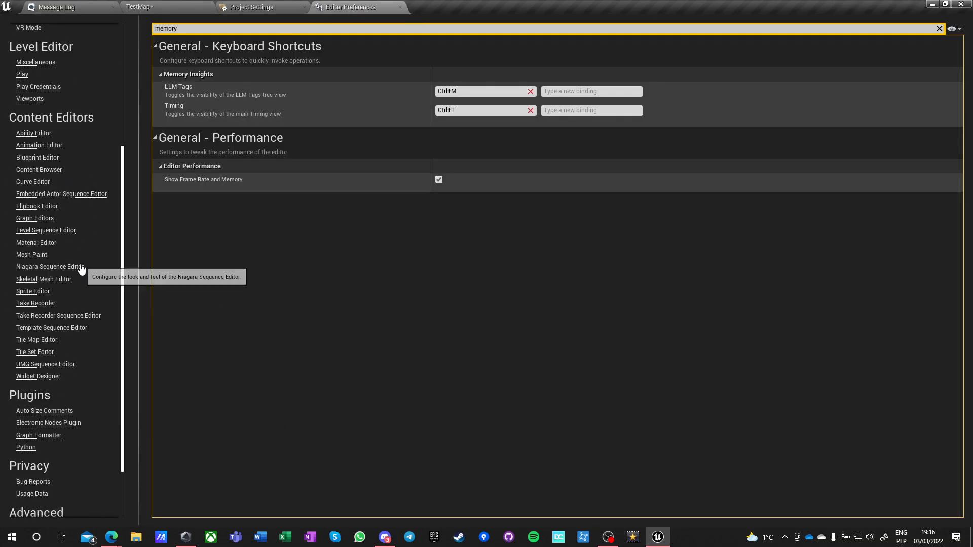
{"action": "scroll", "coordinate": [81, 268], "scroll_direction": "down", "scroll_amount": 2}
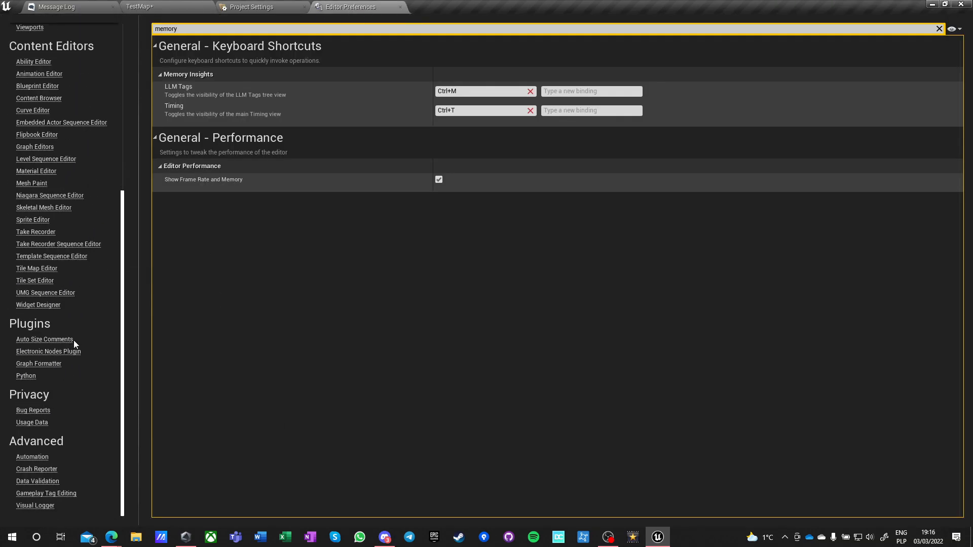
{"action": "left_click", "coordinate": [27, 341]}
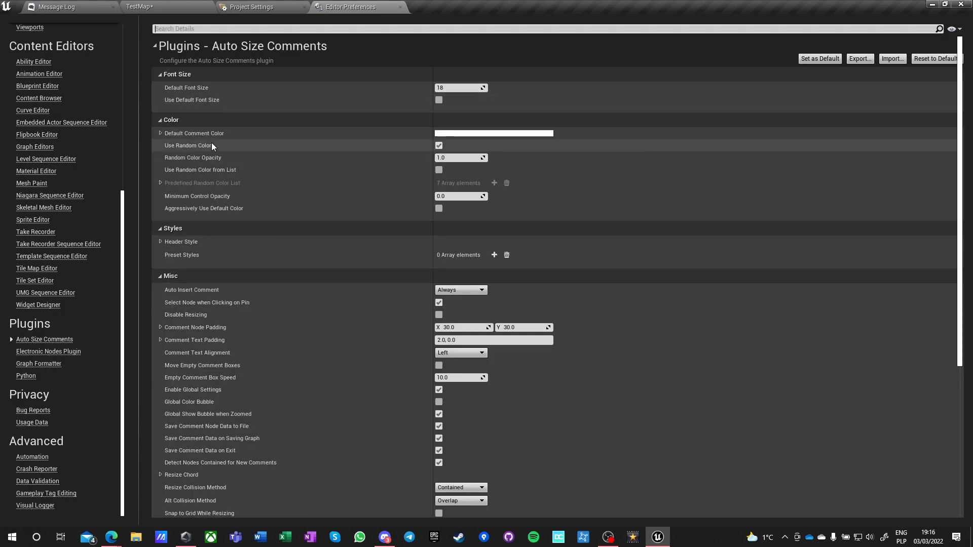
{"action": "left_click", "coordinate": [439, 145]}
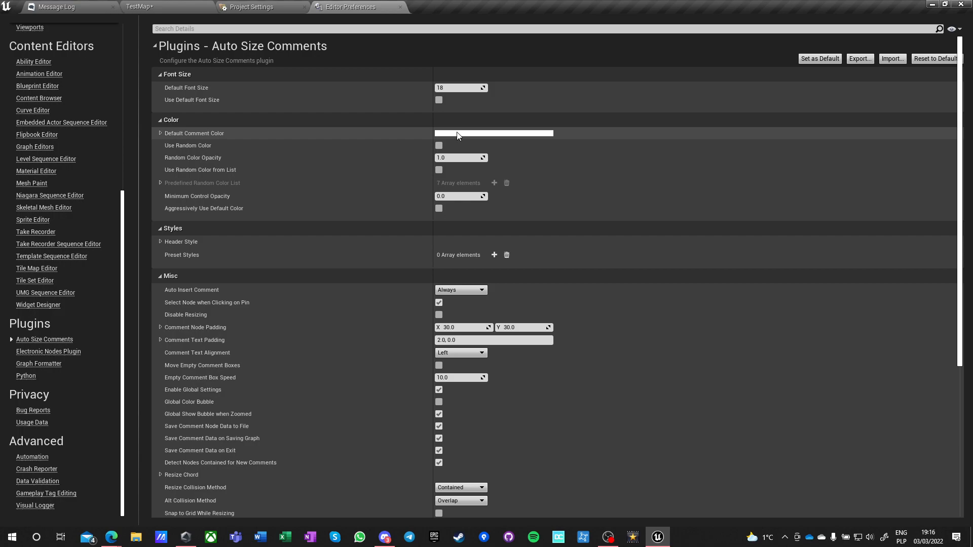
{"action": "left_click", "coordinate": [457, 134]}
{"action": "left_click_drag", "start_coordinate": [608, 215], "coordinate": [601, 360]}
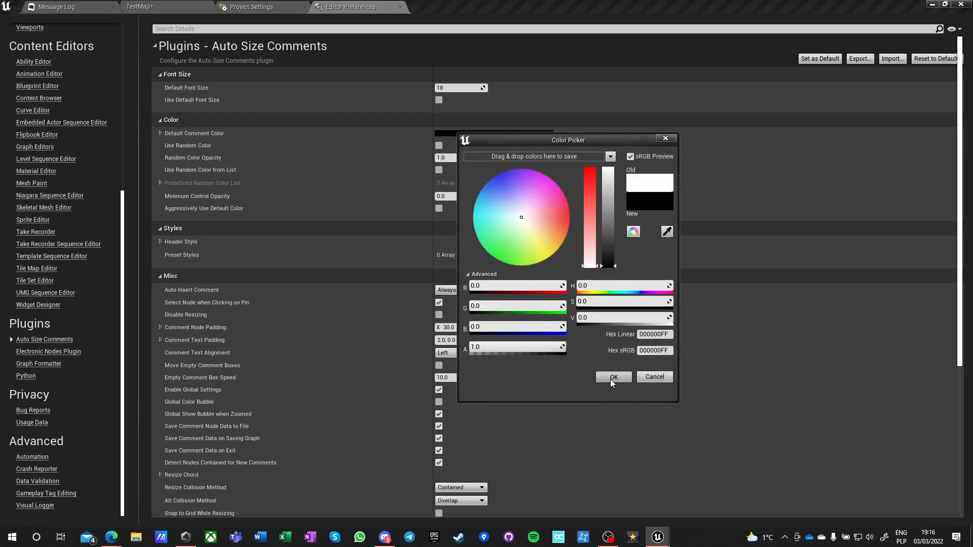
{"action": "left_click", "coordinate": [612, 378]}
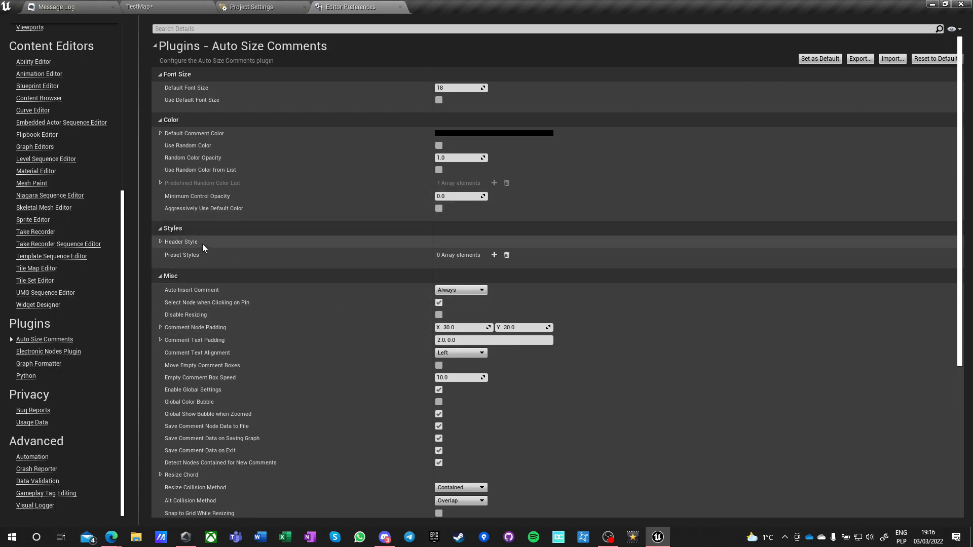
Remove the Shift modifier from the Auto Size Comments Resize Chord.
{"action": "scroll", "coordinate": [391, 273], "scroll_direction": "down", "scroll_amount": 3}
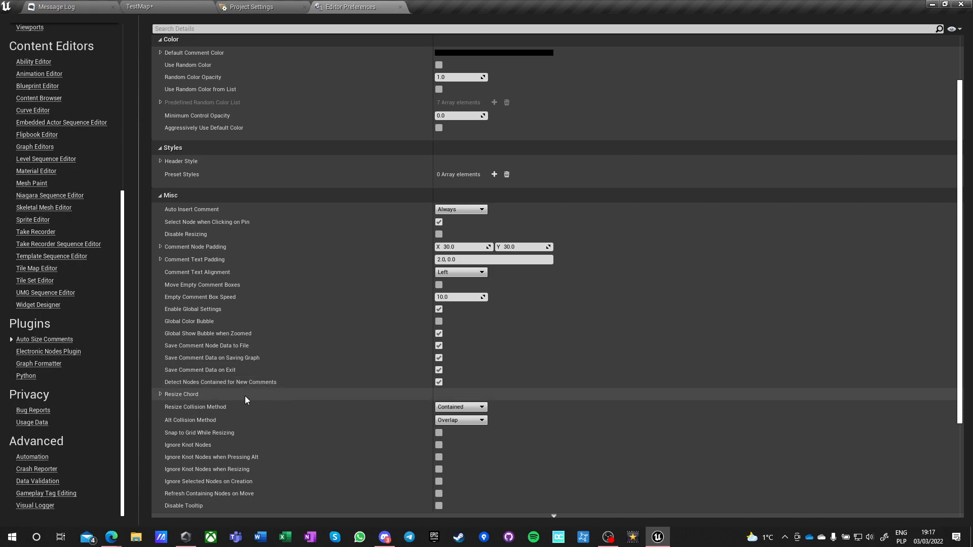
{"action": "left_click", "coordinate": [160, 395]}
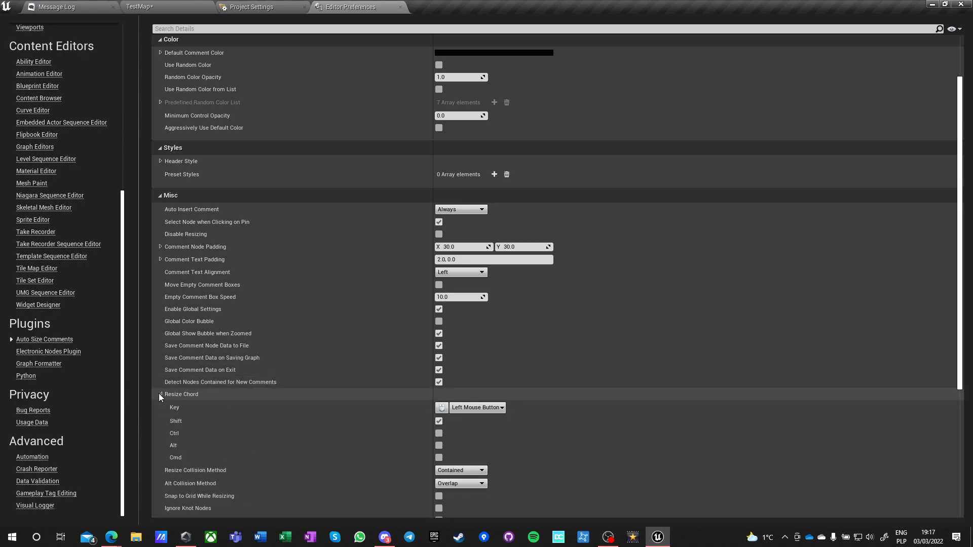
{"action": "left_click", "coordinate": [438, 420]}
Examine the Resize Collision Method choices and the remaining Misc, Controls and Debug options of Auto Size Comments.
{"action": "scroll", "coordinate": [305, 392], "scroll_direction": "down", "scroll_amount": 2}
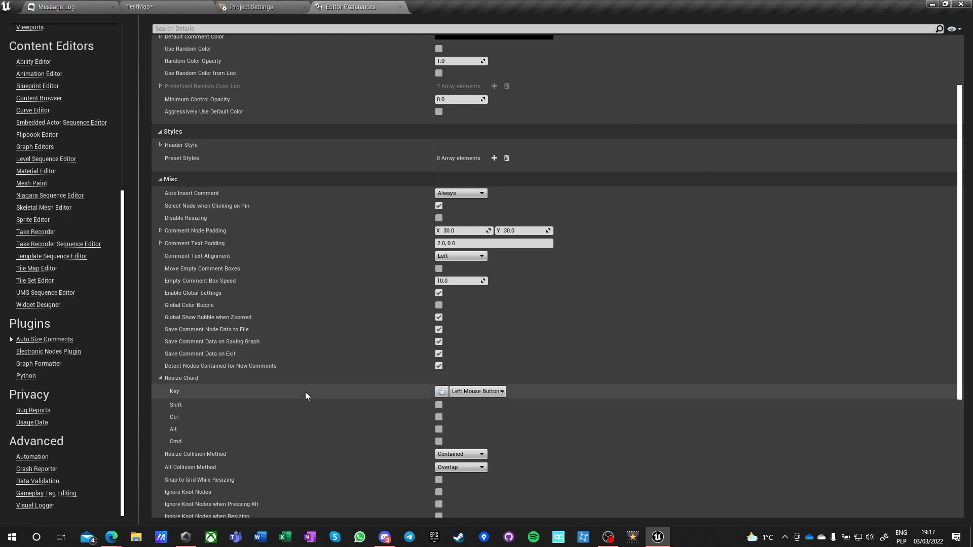
{"action": "scroll", "coordinate": [305, 396], "scroll_direction": "down", "scroll_amount": 3}
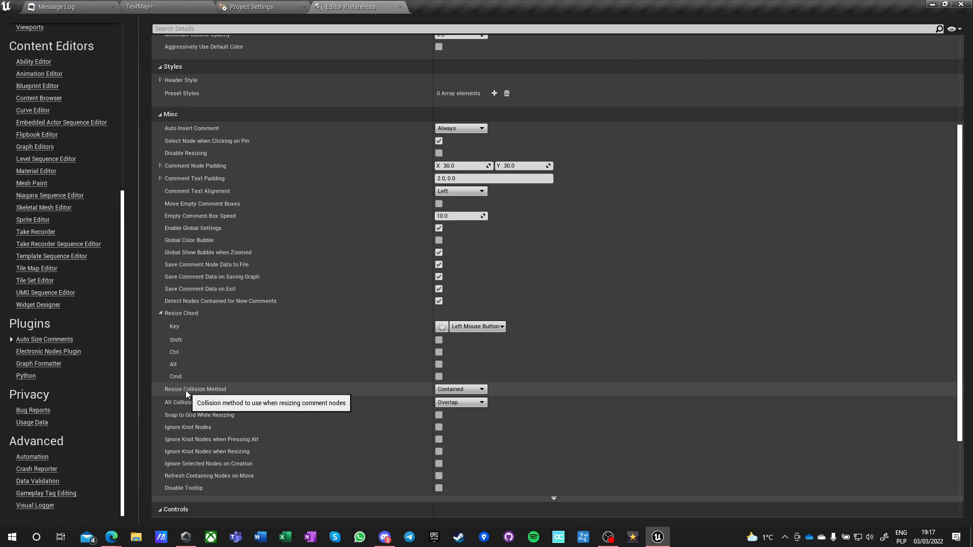
{"action": "left_click", "coordinate": [459, 390]}
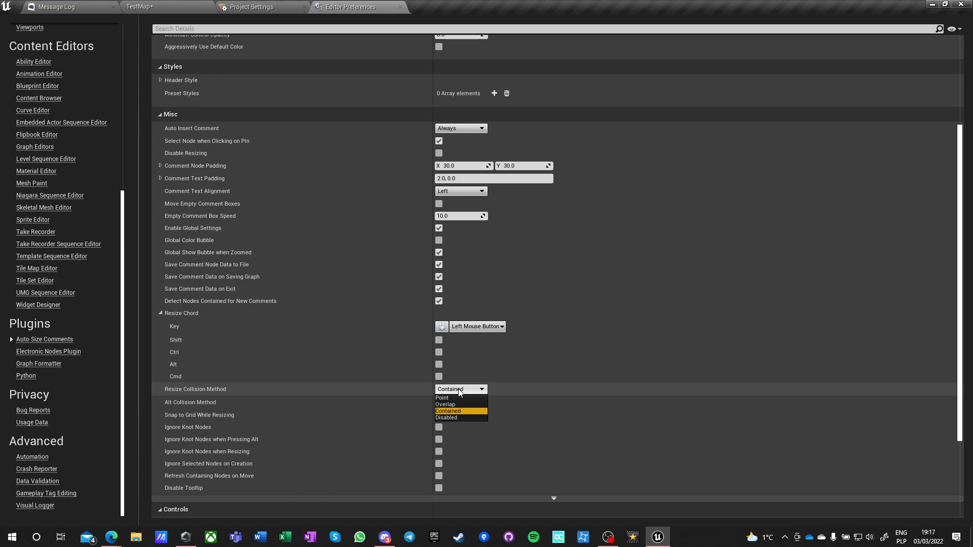
{"action": "left_click", "coordinate": [459, 392]}
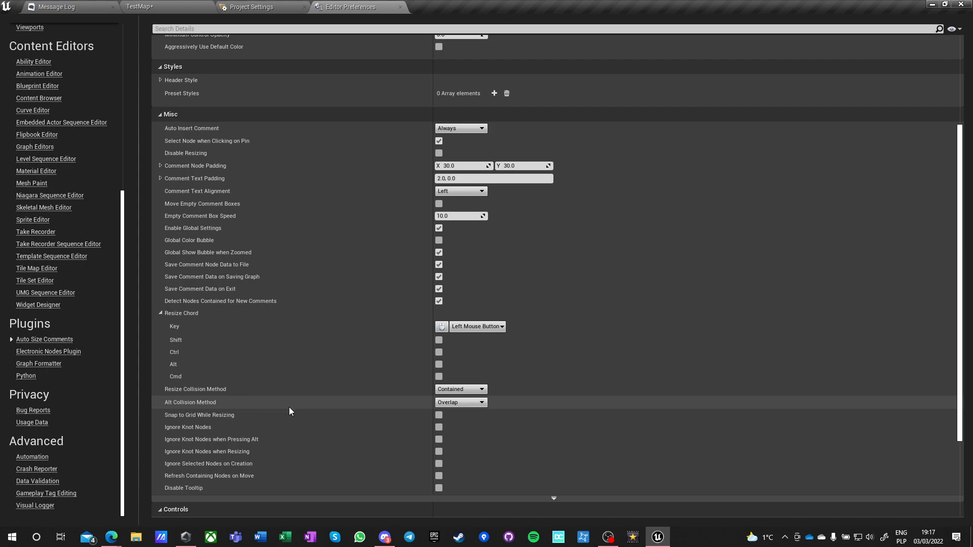
{"action": "scroll", "coordinate": [308, 408], "scroll_direction": "down", "scroll_amount": 2}
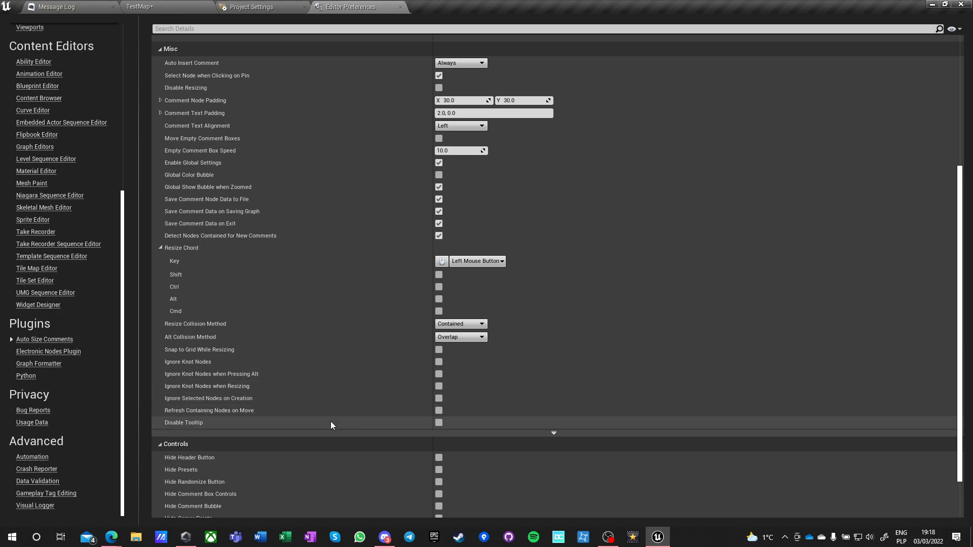
{"action": "scroll", "coordinate": [329, 424], "scroll_direction": "down", "scroll_amount": 2}
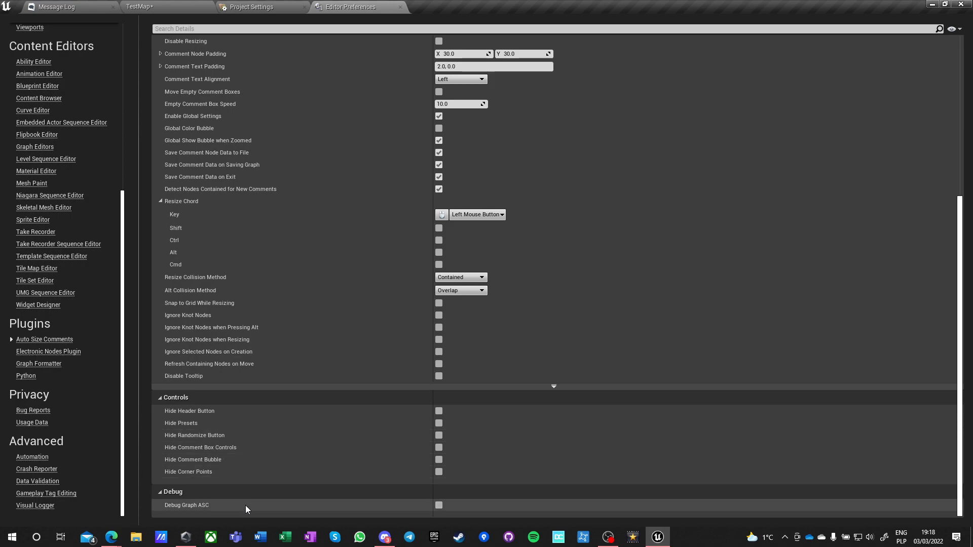
Open the Electronic Nodes Plugin preferences and review the Schema and Debug options of its Activation section.
{"action": "left_click", "coordinate": [45, 352]}
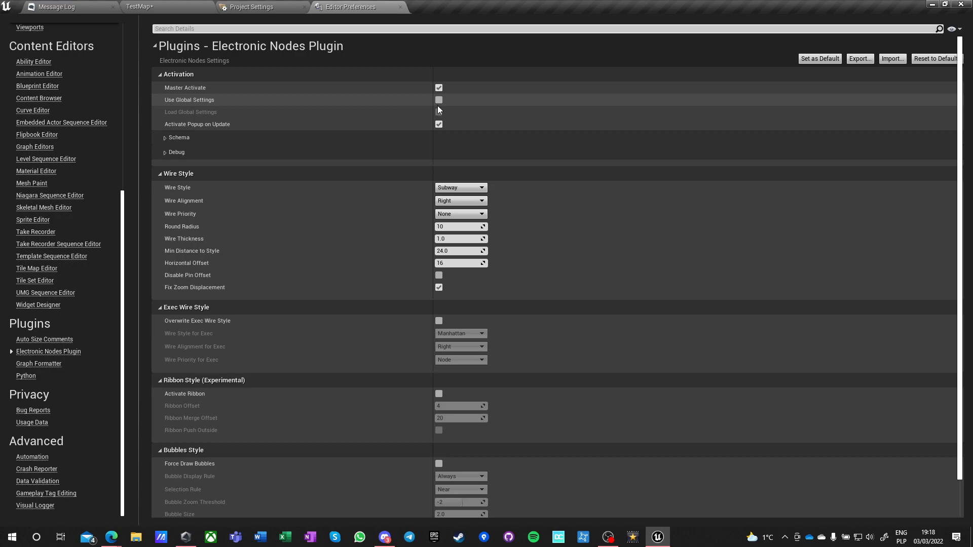
{"action": "left_click", "coordinate": [165, 138]}
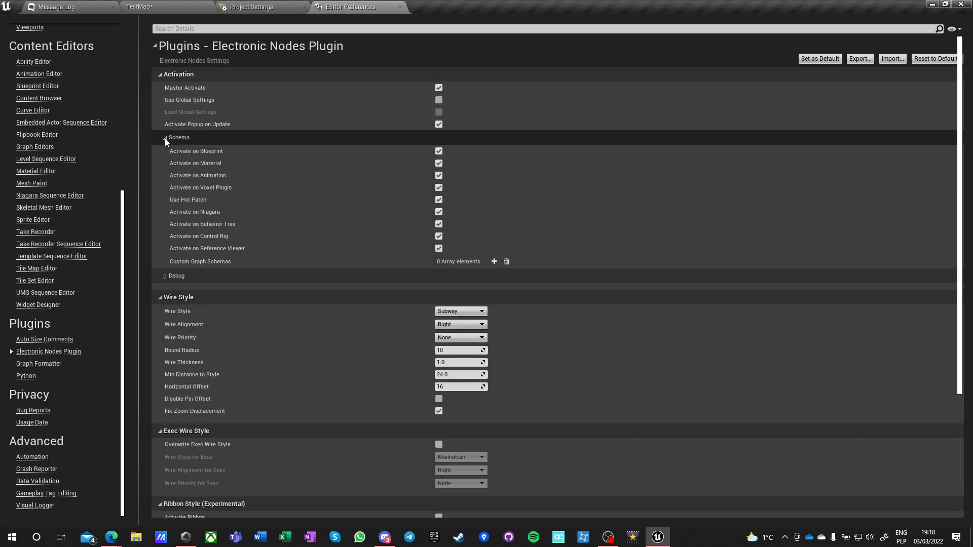
{"action": "left_click", "coordinate": [165, 139]}
{"action": "left_click", "coordinate": [167, 152]}
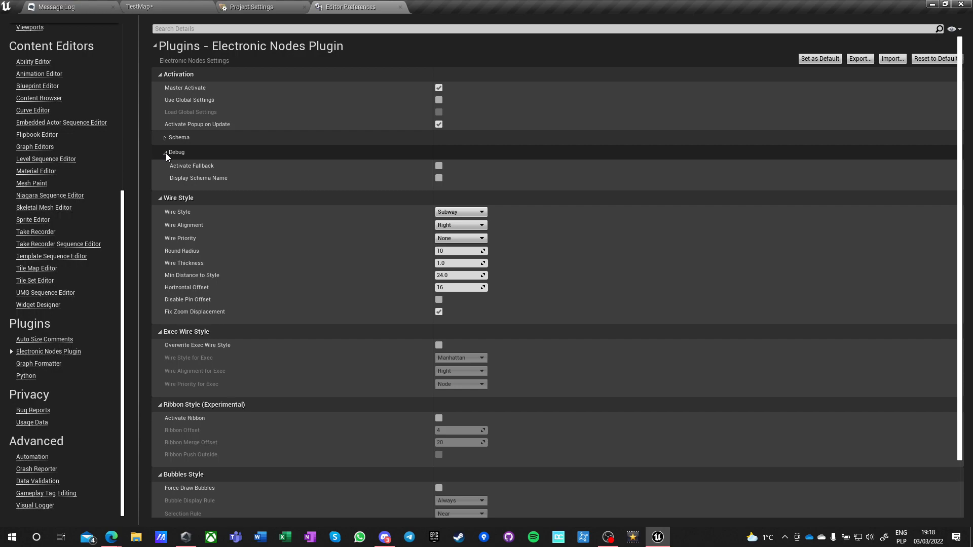
{"action": "left_click", "coordinate": [165, 153]}
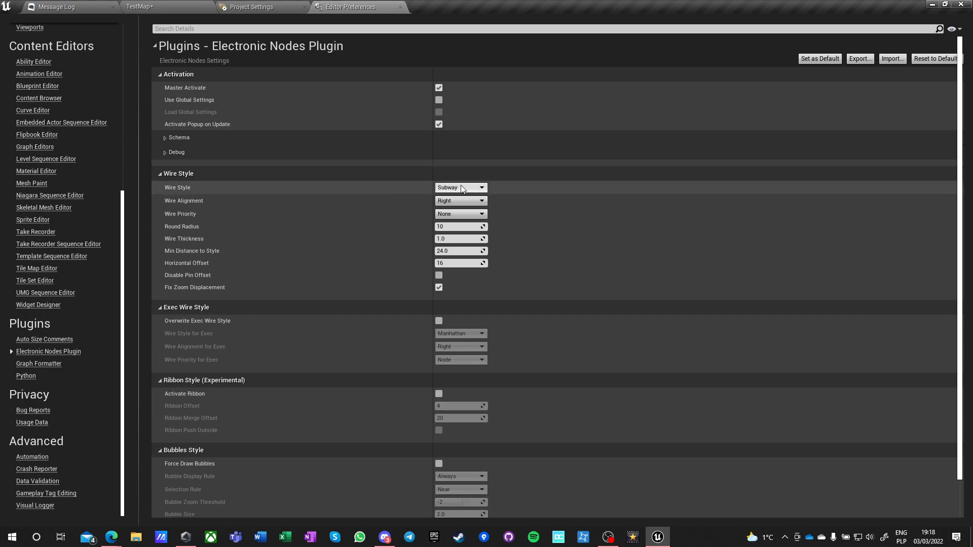
Check the Wire Priority choices of Electronic Nodes, enable Force Draw Bubbles and set the Bubble Display Rule to Move on Selection.
{"action": "left_click", "coordinate": [449, 217]}
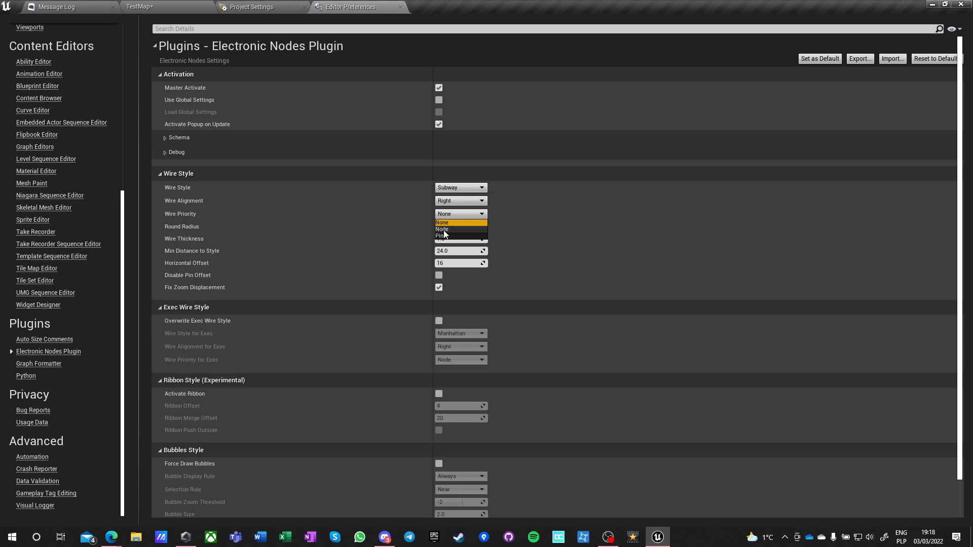
{"action": "left_click", "coordinate": [395, 213]}
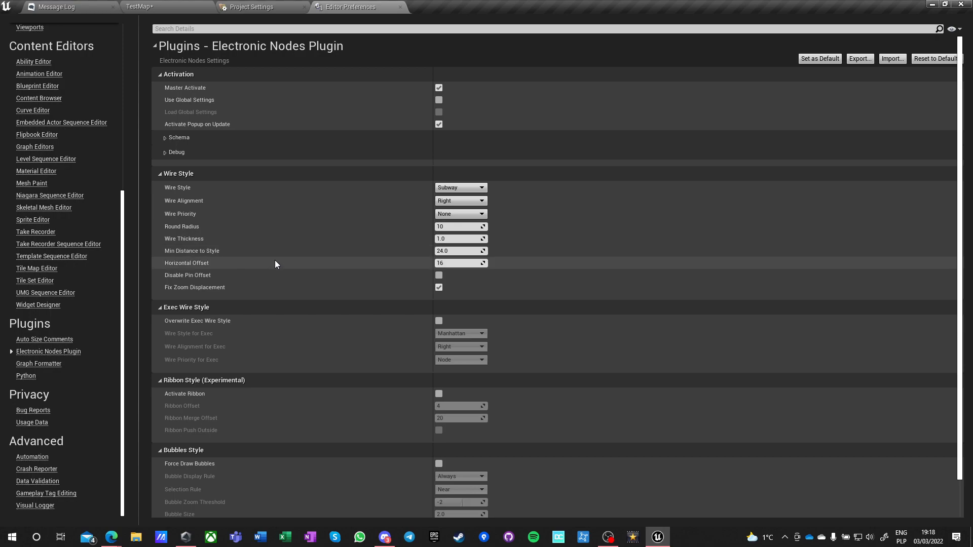
{"action": "scroll", "coordinate": [340, 292], "scroll_direction": "down", "scroll_amount": 1}
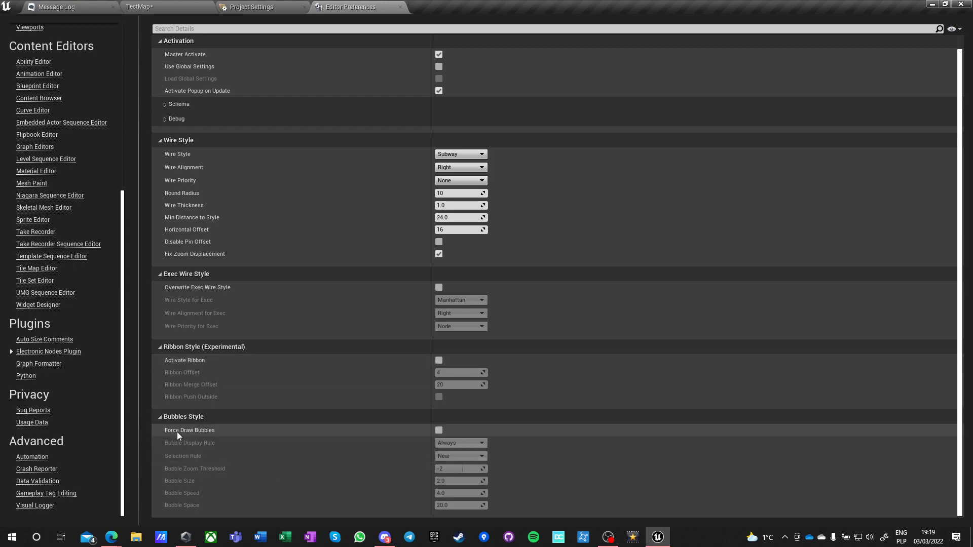
{"action": "left_click", "coordinate": [437, 429]}
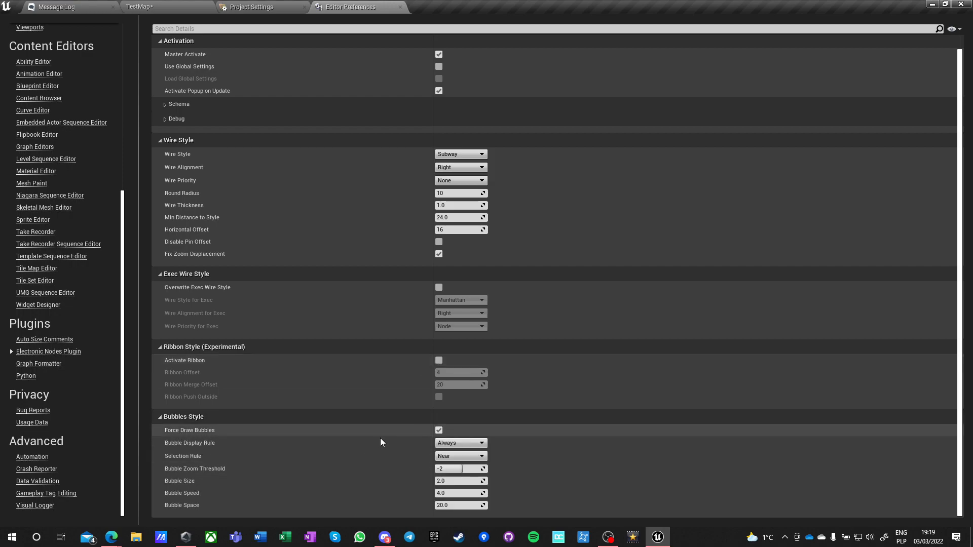
{"action": "left_click", "coordinate": [459, 444]}
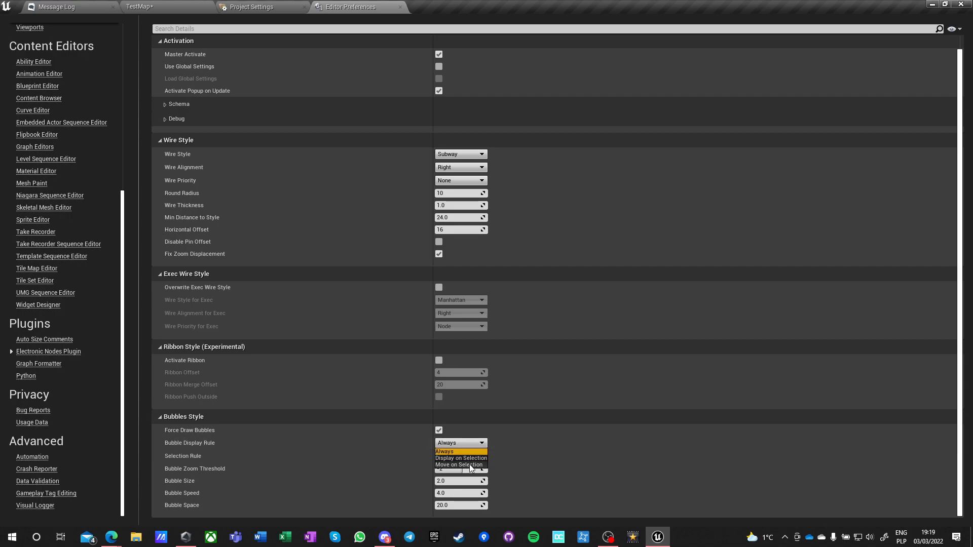
{"action": "left_click", "coordinate": [470, 465]}
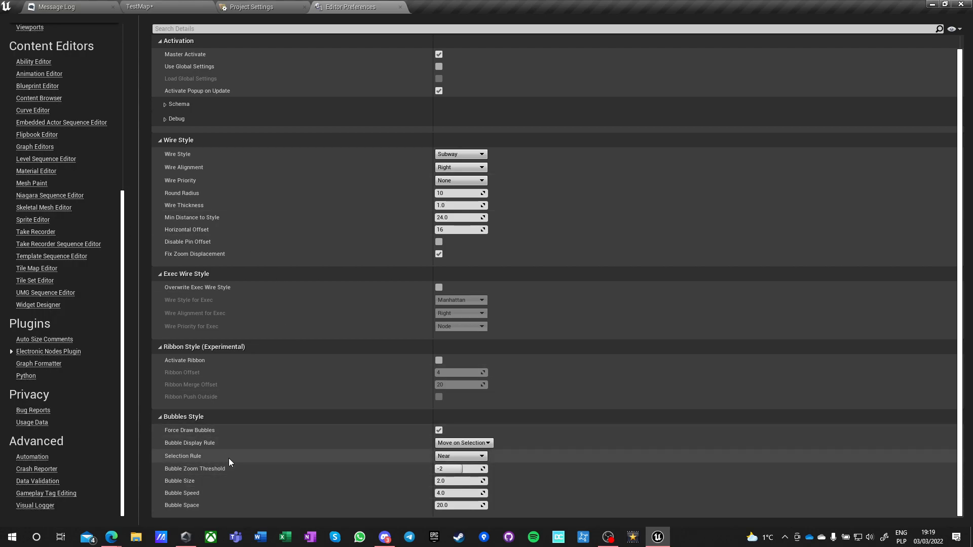
View the Graph Formatter options, search all editor preferences for "arrow" and enable Draw midpoint arrows in Blueprints.
{"action": "left_click", "coordinate": [31, 365]}
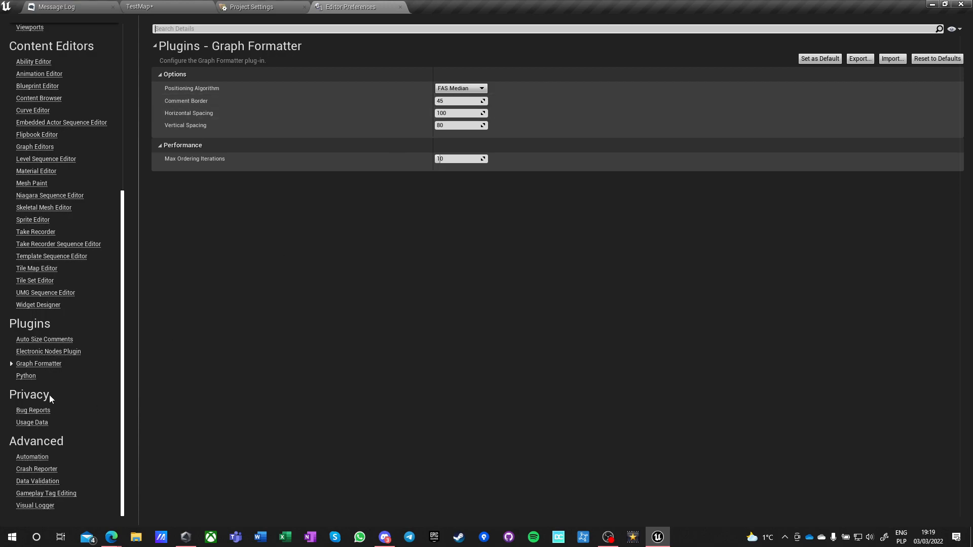
{"action": "scroll", "coordinate": [52, 358], "scroll_direction": "up", "scroll_amount": 5}
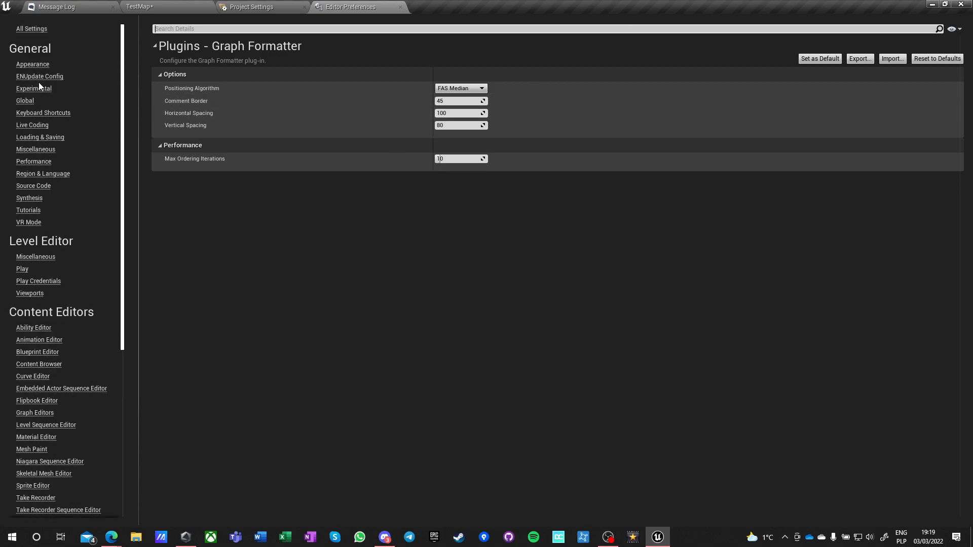
{"action": "left_click", "coordinate": [29, 29]}
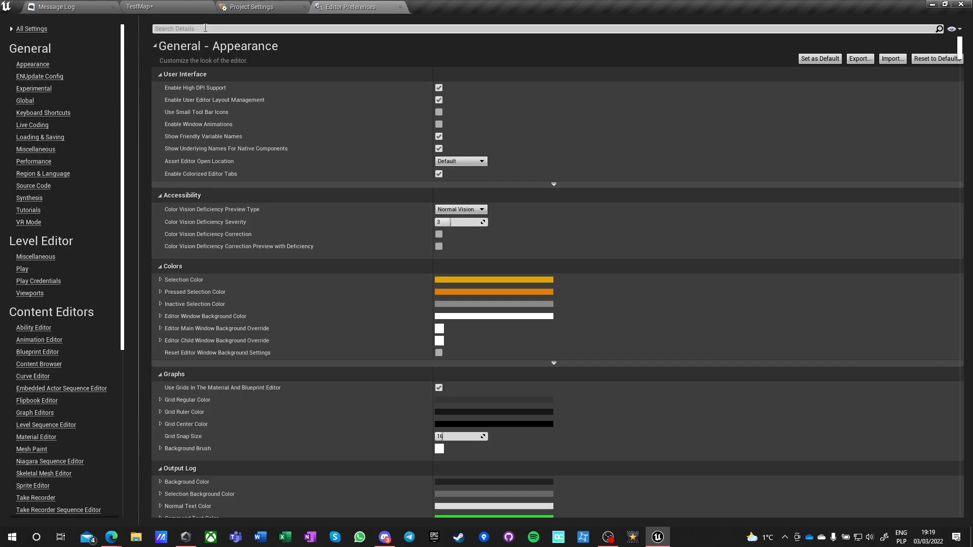
{"action": "type", "text": "arrow"}
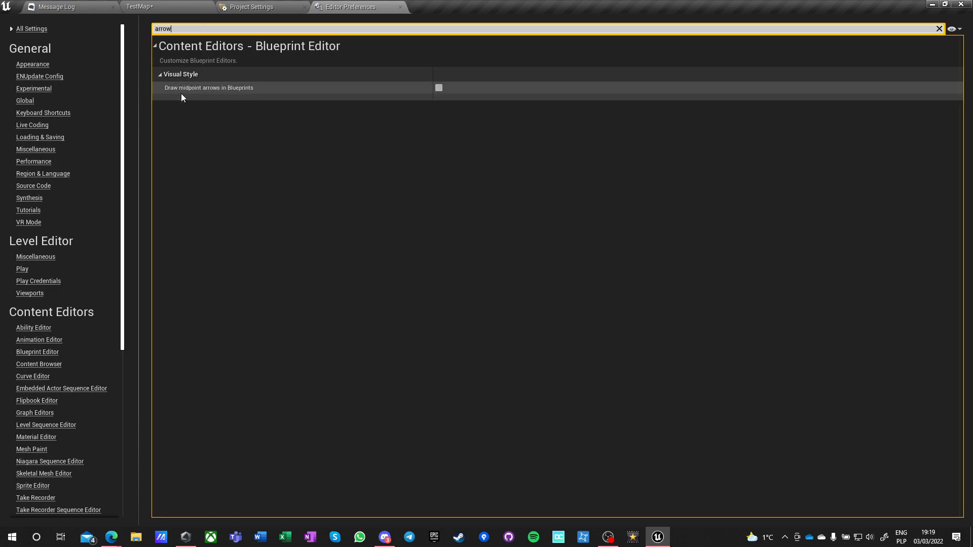
{"action": "left_click", "coordinate": [440, 88]}
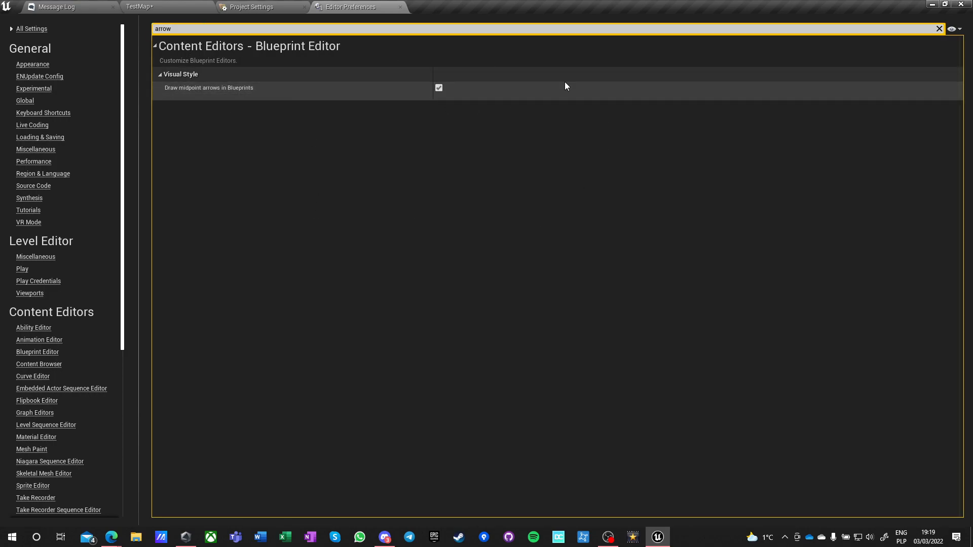
{"action": "left_click", "coordinate": [940, 29]}
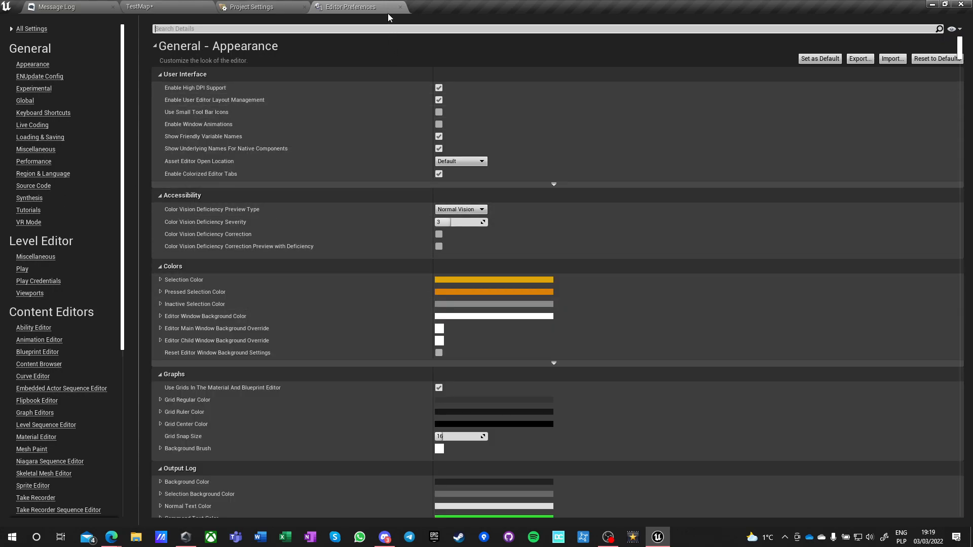
Save the current editor preference values as the new default settings and accept the confirmation.
{"action": "left_click", "coordinate": [820, 59]}
{"action": "left_click", "coordinate": [520, 290]}
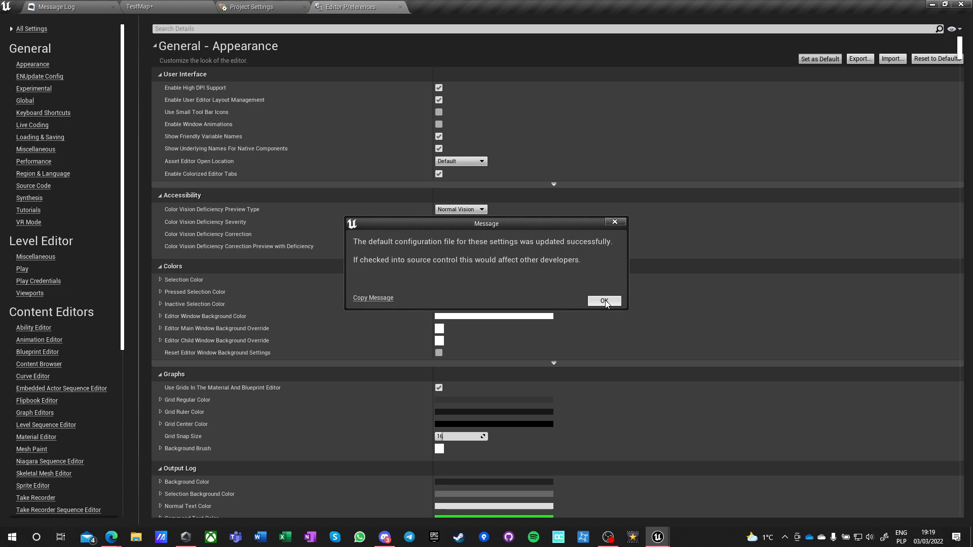
{"action": "left_click", "coordinate": [605, 301]}
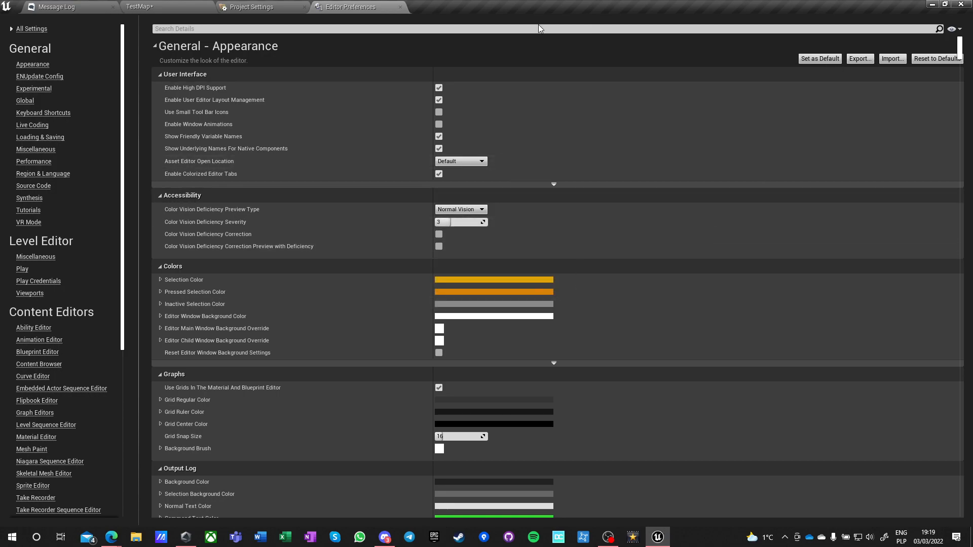
Close the Editor Preferences and Project Settings and save the current TestMap level.
{"action": "left_click", "coordinate": [400, 7]}
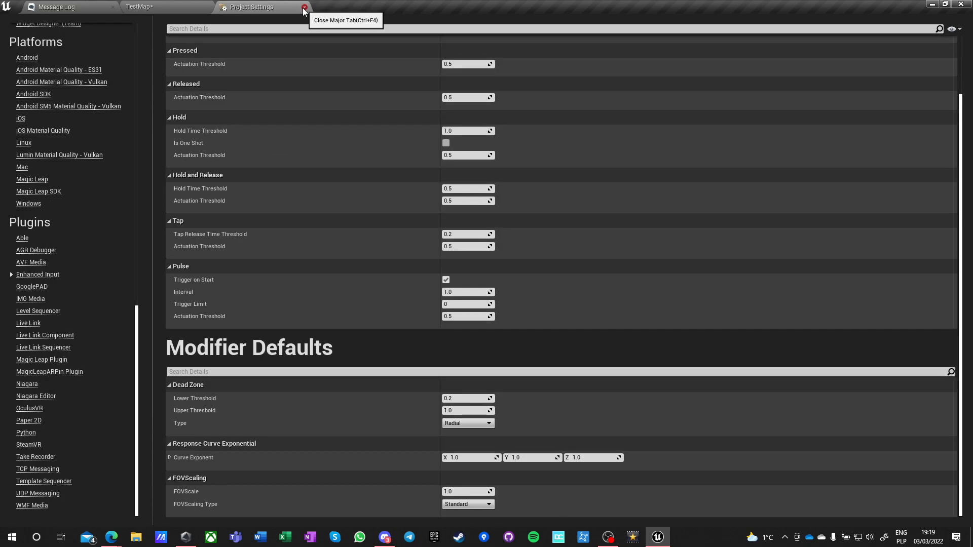
{"action": "left_click", "coordinate": [304, 7]}
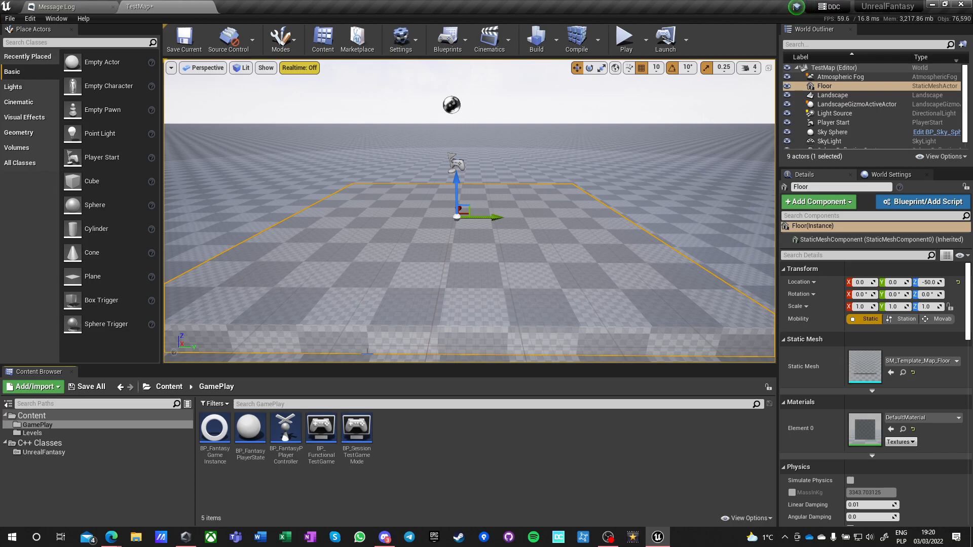
{"action": "left_click", "coordinate": [185, 41]}
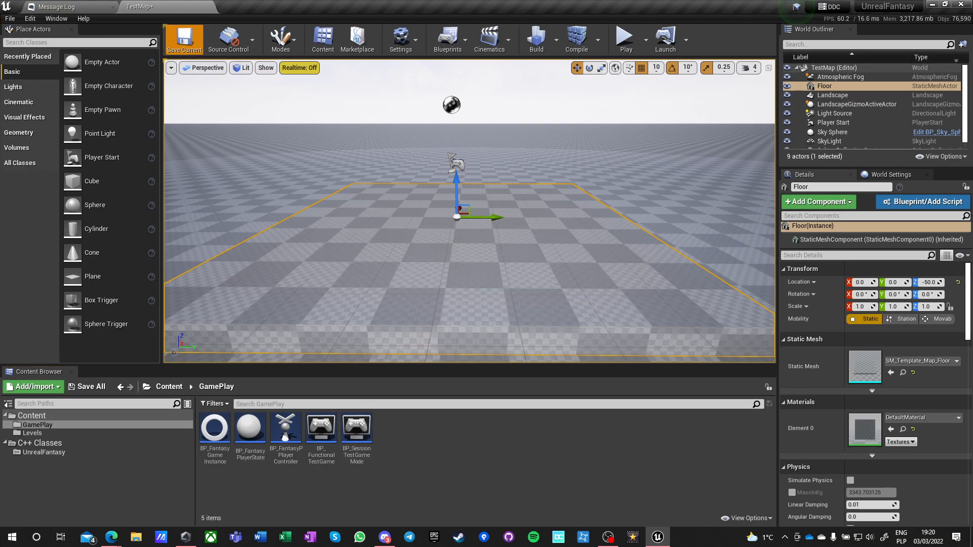